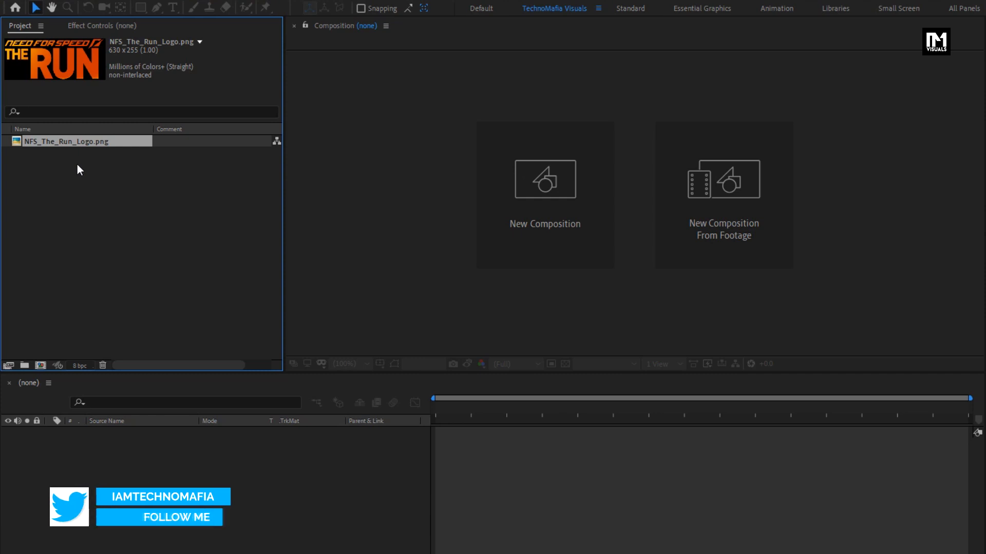
Create a new 1920 x 1080, 30 fps composition named Logo_Reveal with a duration of 5 seconds
{"action": "key", "text": "ctrl+n"}
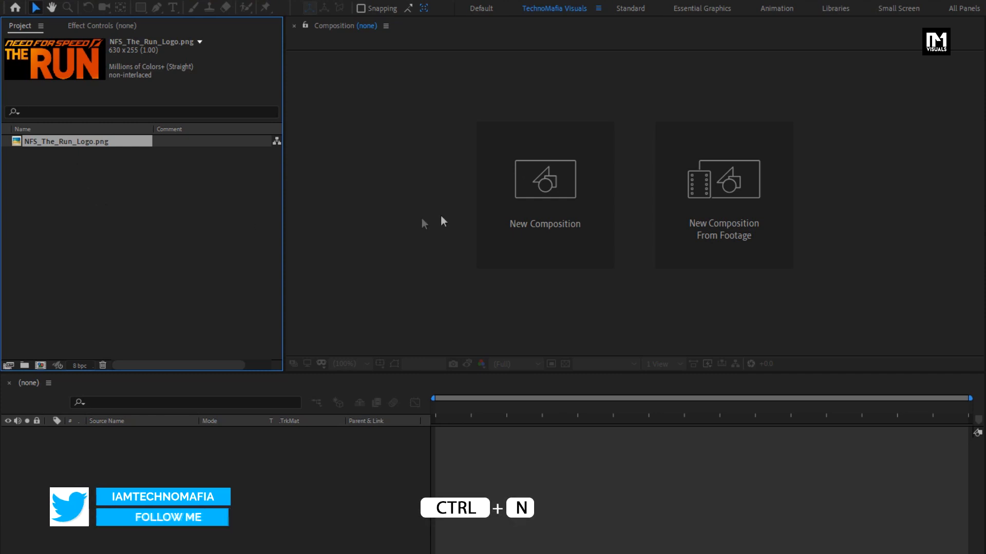
{"action": "left_click", "coordinate": [509, 198]}
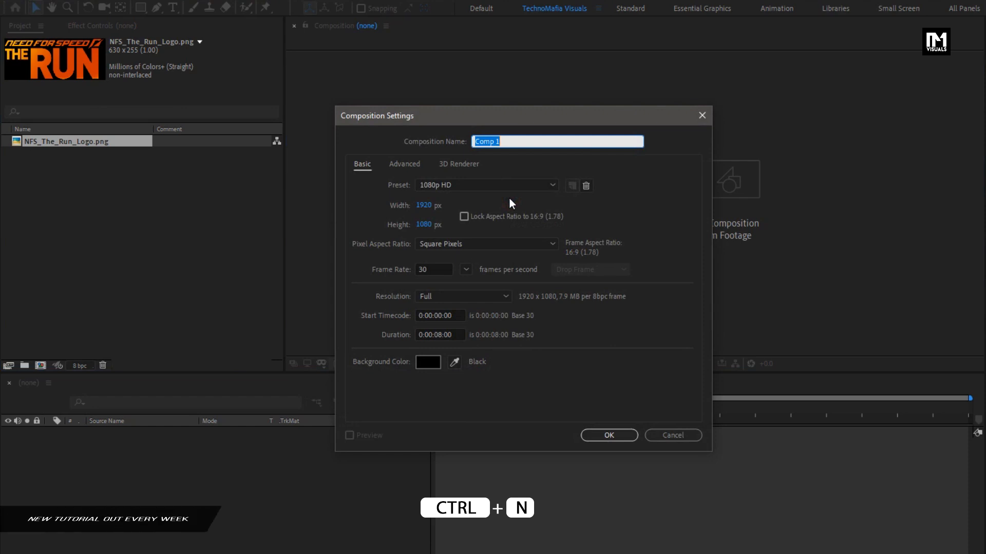
{"action": "type", "text": "Logo_"}
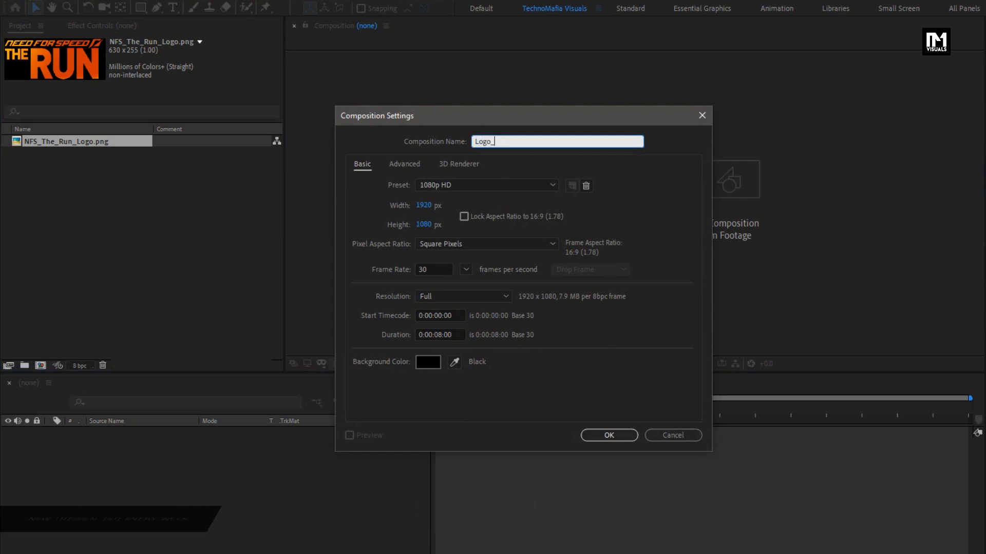
{"action": "type", "text": "Reveal"}
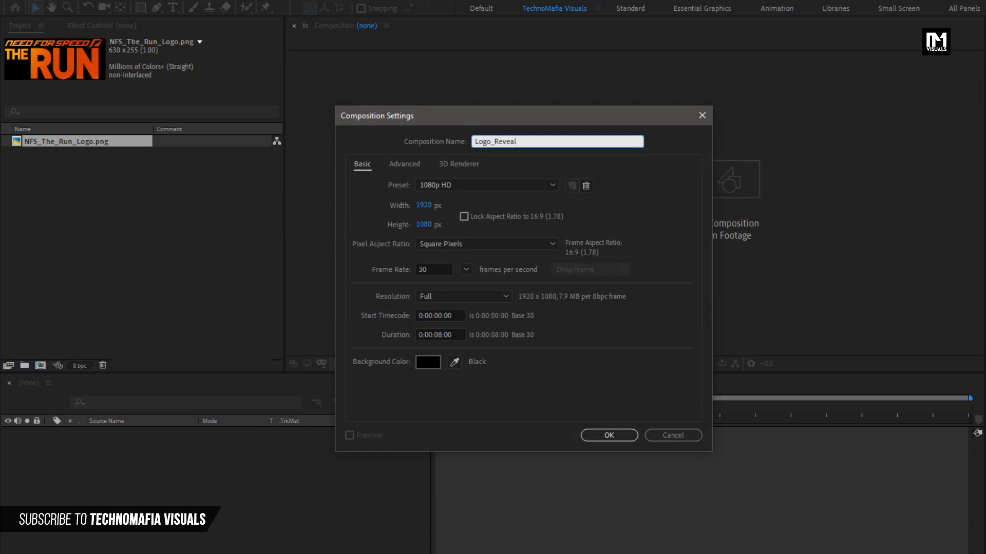
{"action": "left_click", "coordinate": [442, 334]}
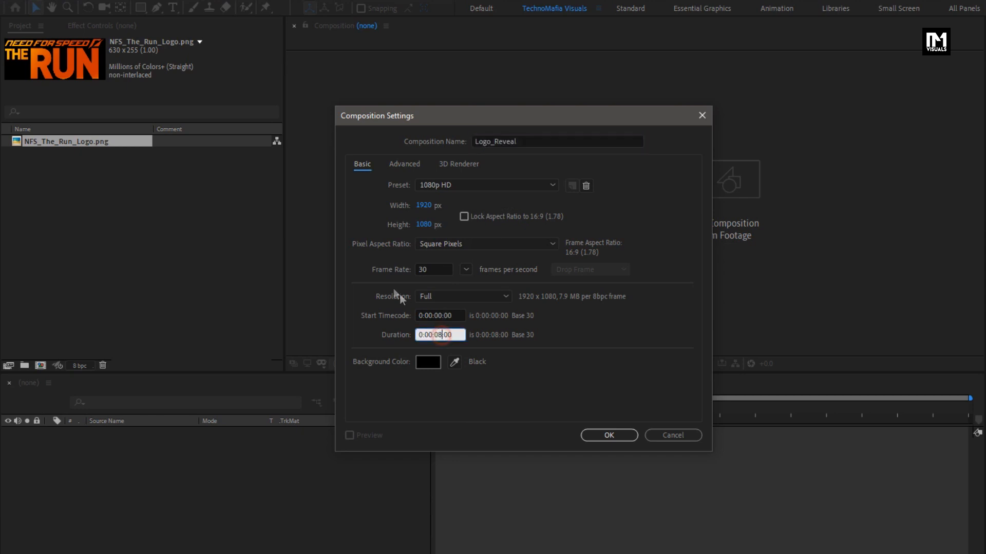
{"action": "type", "text": "5"}
{"action": "left_click", "coordinate": [594, 434]}
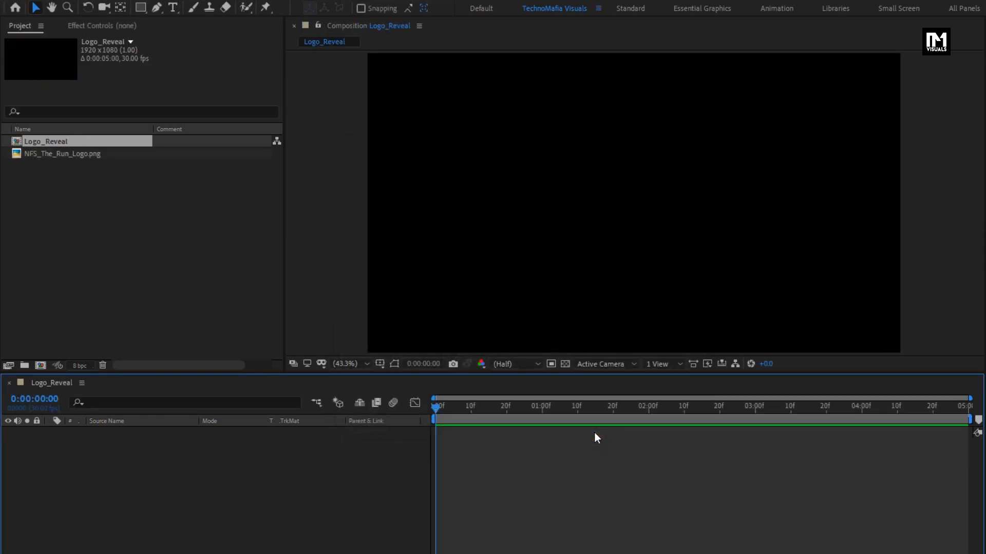
Add a black full-frame solid layer named BG to the Logo_Reveal composition
{"action": "right_click", "coordinate": [145, 459]}
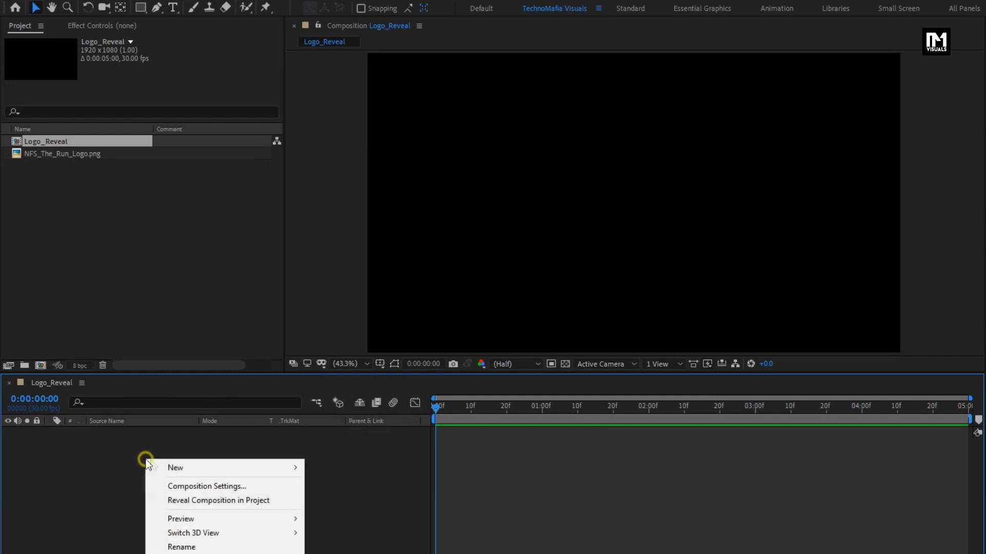
{"action": "mouse_move", "coordinate": [235, 466]}
{"action": "left_click", "coordinate": [369, 496]}
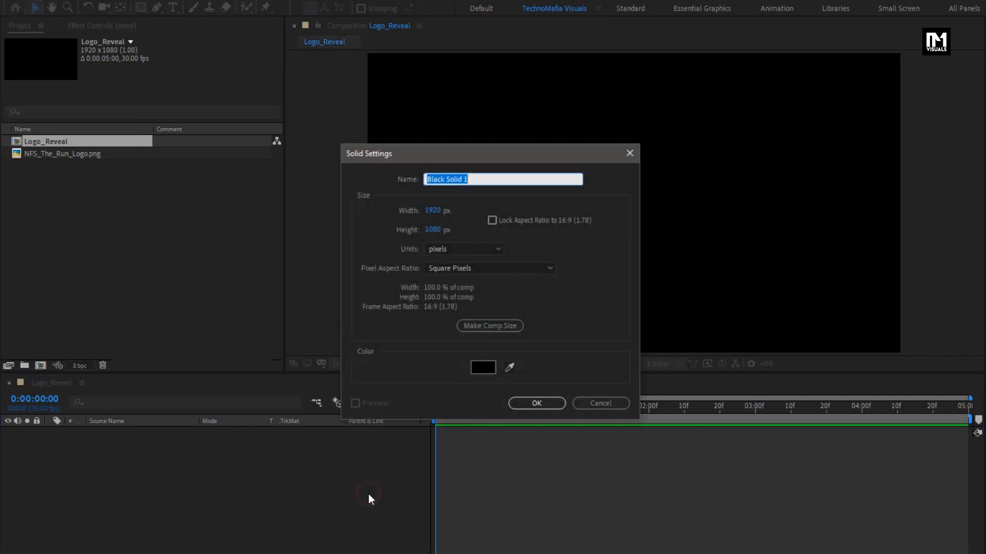
{"action": "type", "text": "BG"}
{"action": "left_click", "coordinate": [516, 405]}
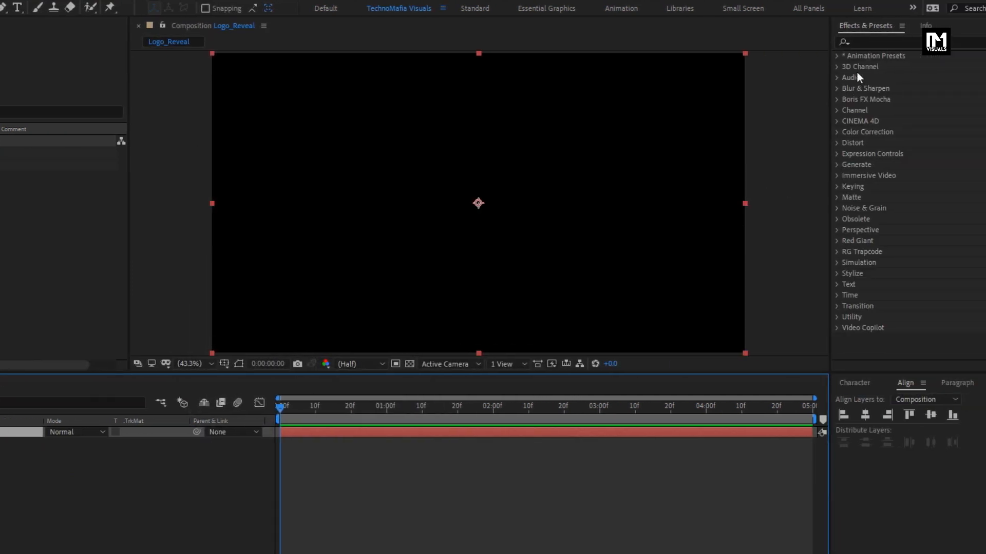
Find the Gradient Ramp effect by searching for "ramp" and apply it to the BG layer
{"action": "left_click", "coordinate": [866, 42]}
{"action": "type", "text": "r"}
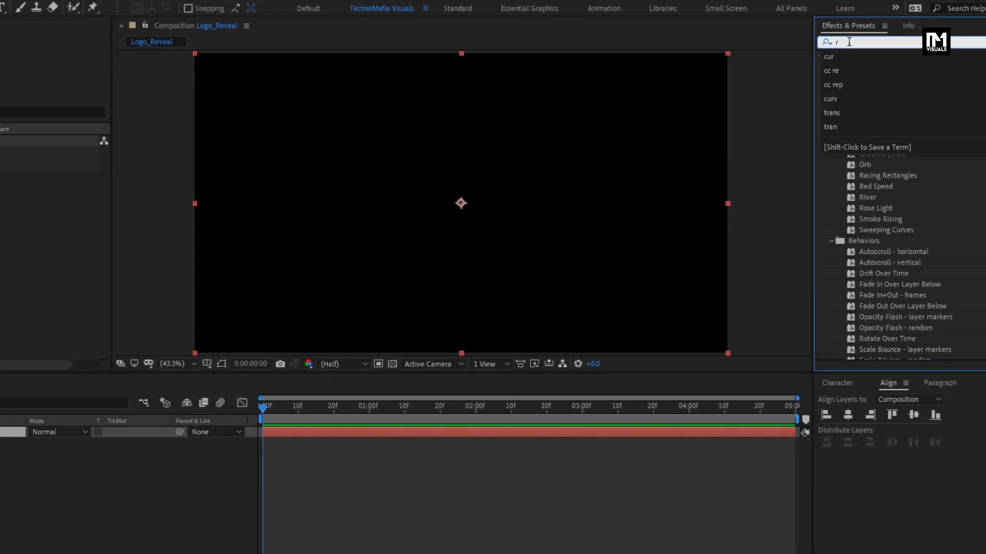
{"action": "type", "text": "amp"}
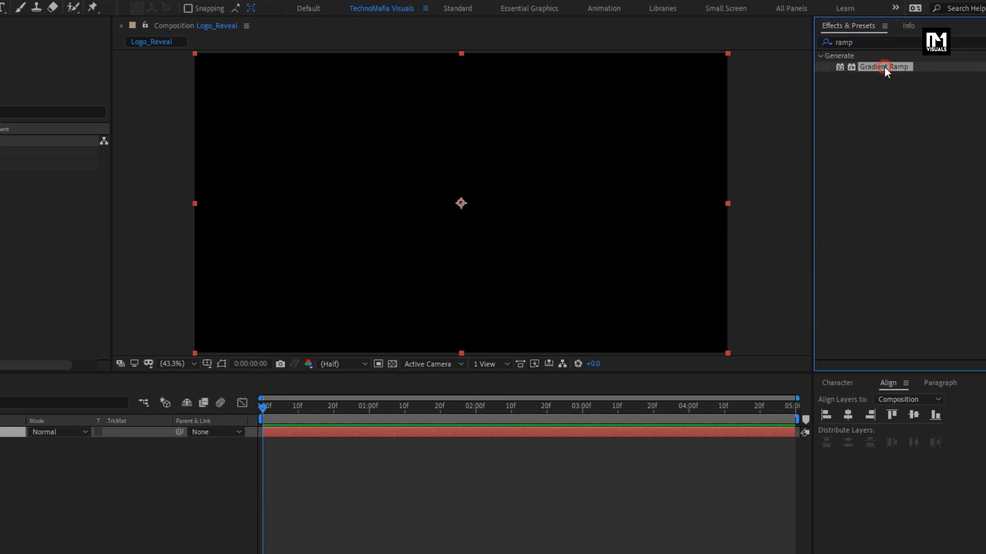
{"action": "left_click_drag", "start_coordinate": [884, 67], "coordinate": [427, 183]}
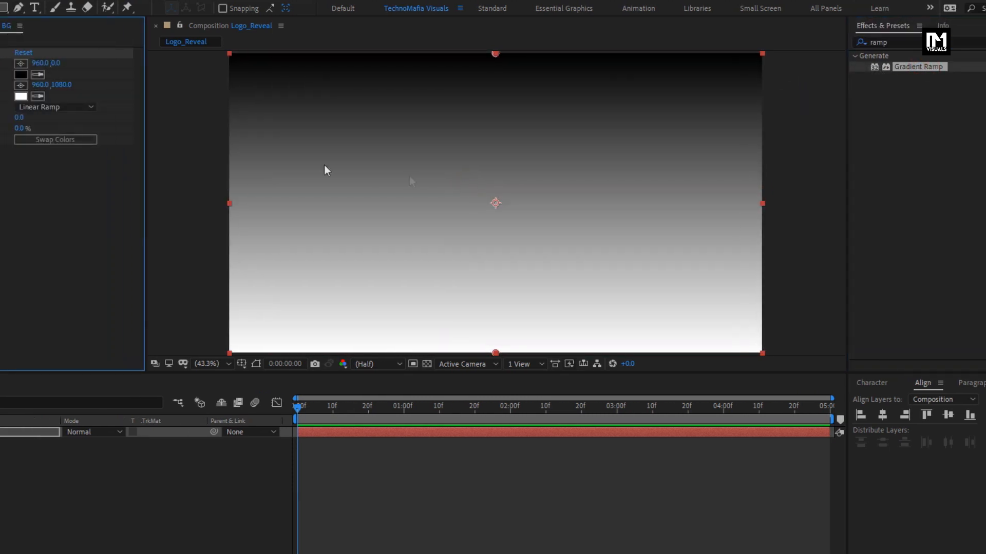
Set the Gradient Ramp's start color on BG to a dark orange
{"action": "left_click", "coordinate": [160, 73]}
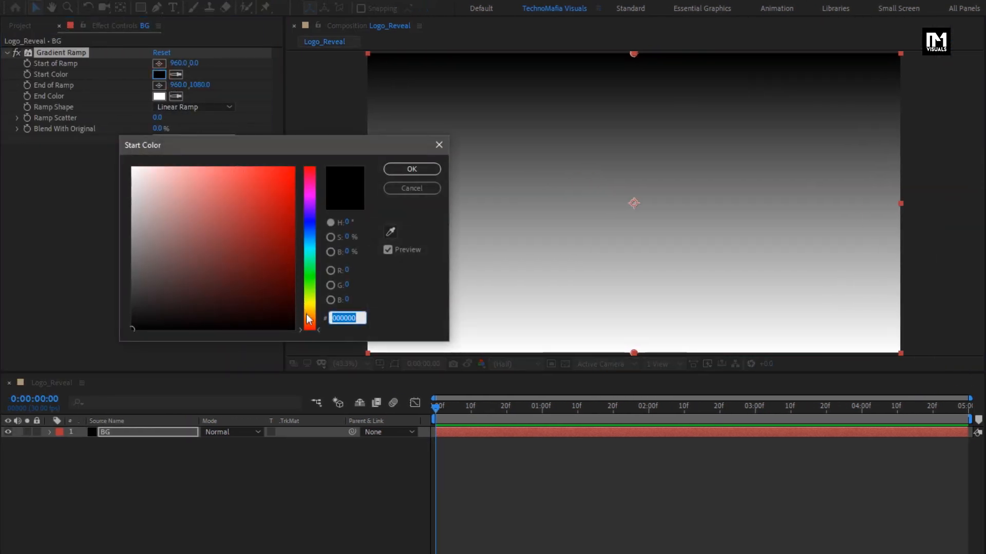
{"action": "left_click_drag", "start_coordinate": [310, 329], "coordinate": [309, 317]}
{"action": "left_click", "coordinate": [284, 219]}
{"action": "left_click_drag", "start_coordinate": [285, 220], "coordinate": [291, 245]}
{"action": "left_click", "coordinate": [390, 171]}
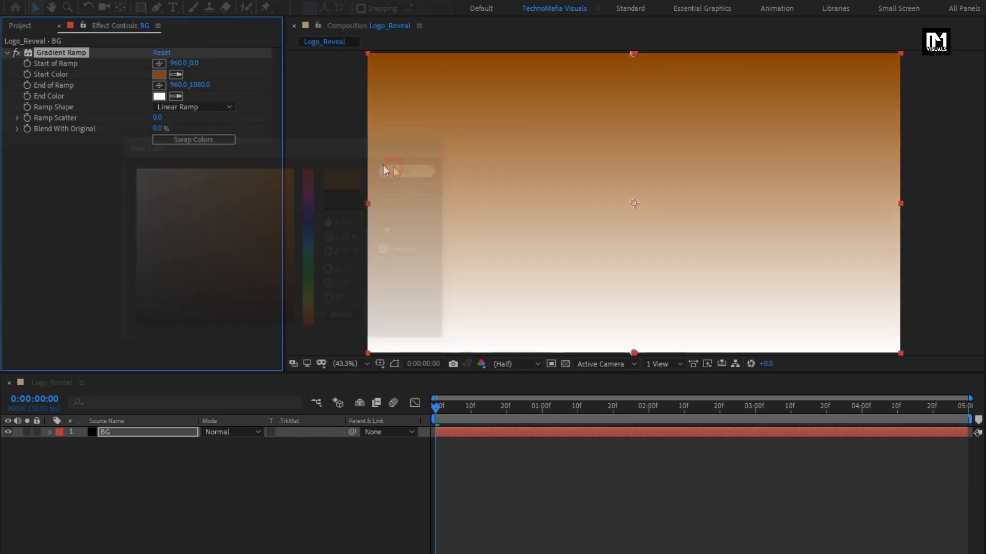
Set the Gradient Ramp's end color on BG to black (000000)
{"action": "left_click", "coordinate": [160, 96]}
{"action": "left_click", "coordinate": [295, 318]}
{"action": "left_click_drag", "start_coordinate": [294, 318], "coordinate": [297, 340]}
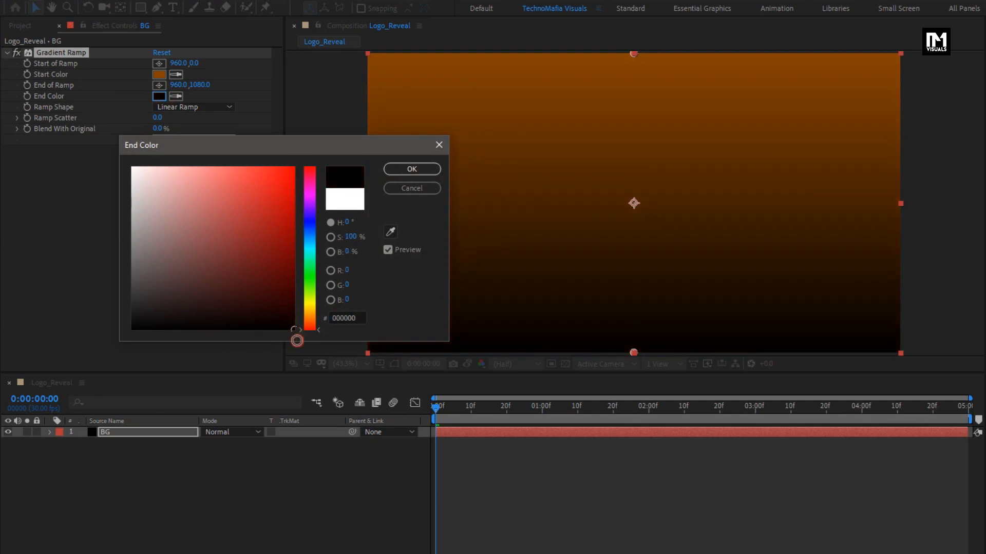
{"action": "left_click", "coordinate": [410, 169]}
Change the ramp shape to Radial Ramp and place its start point at the frame's center, about 955, 540
{"action": "left_click", "coordinate": [189, 107]}
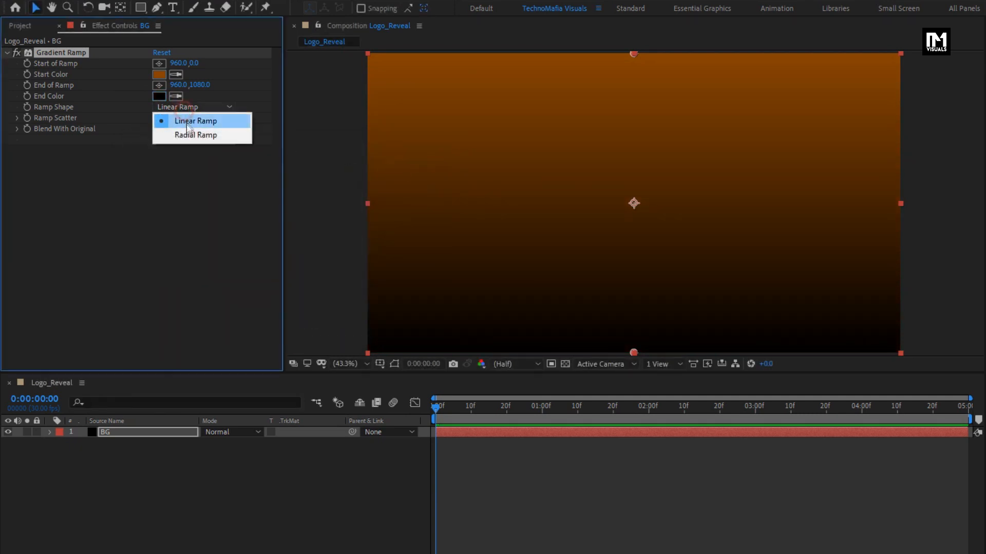
{"action": "left_click", "coordinate": [188, 136]}
{"action": "left_click", "coordinate": [161, 66]}
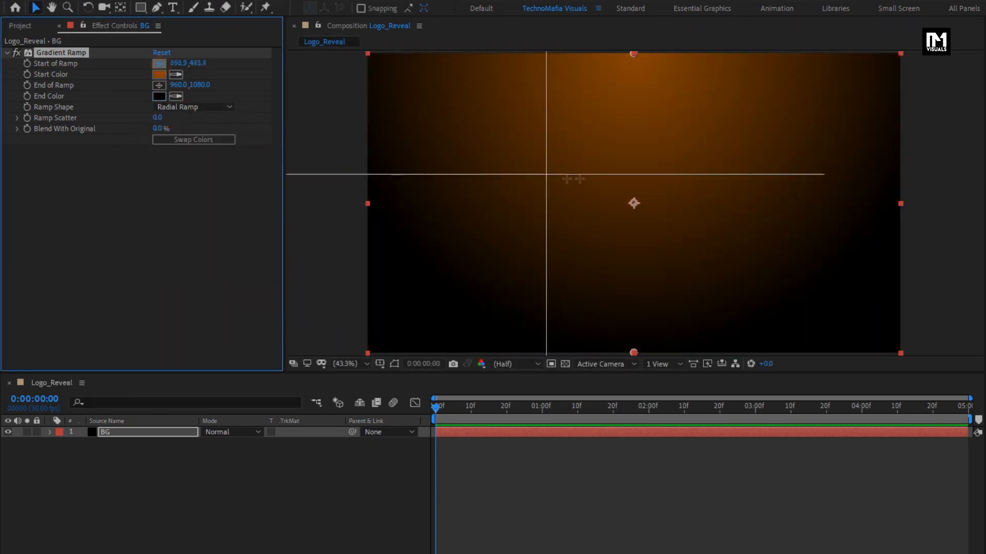
{"action": "left_click", "coordinate": [617, 181]}
{"action": "left_click_drag", "start_coordinate": [617, 181], "coordinate": [634, 203]}
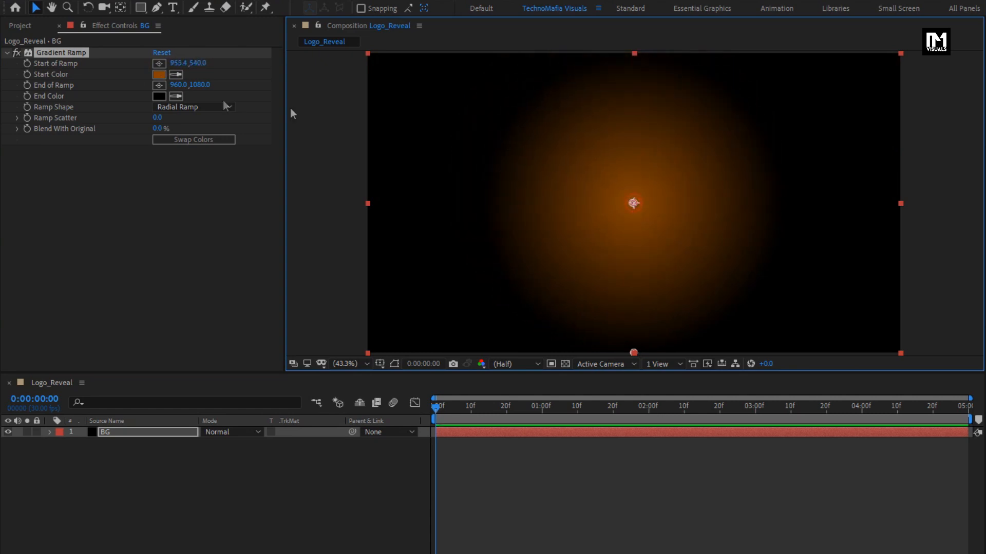
Move the end of the ramp toward the frame's lower-right corner, about 1726, 960, and adjust its start to about 960, 545
{"action": "left_click", "coordinate": [158, 85]}
{"action": "left_click", "coordinate": [834, 314]}
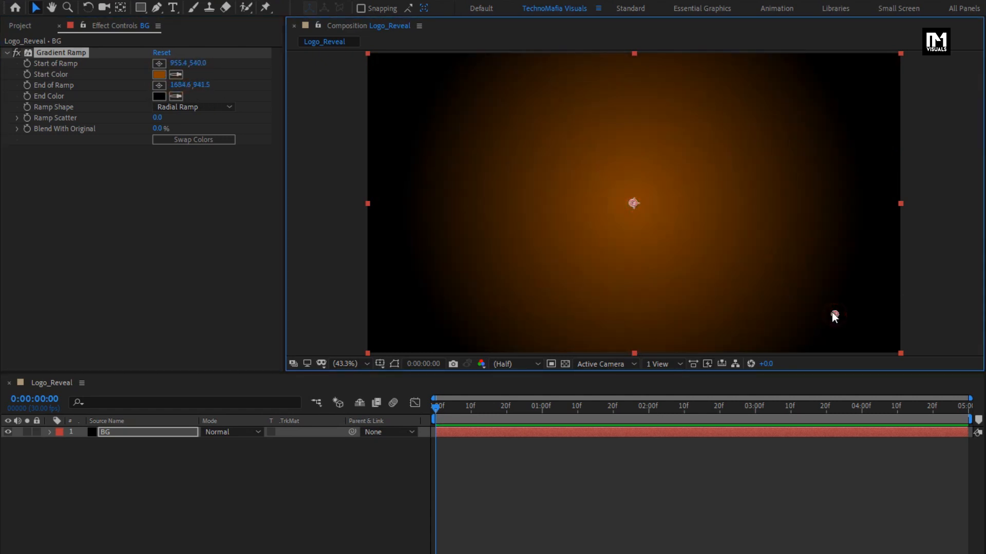
{"action": "left_click_drag", "start_coordinate": [834, 313], "coordinate": [843, 317]}
{"action": "left_click_drag", "start_coordinate": [632, 201], "coordinate": [636, 201]}
Set the Ramp Scatter to 500 and darken the gradient's start color to brown 5B2E01
{"action": "left_click", "coordinate": [157, 118]}
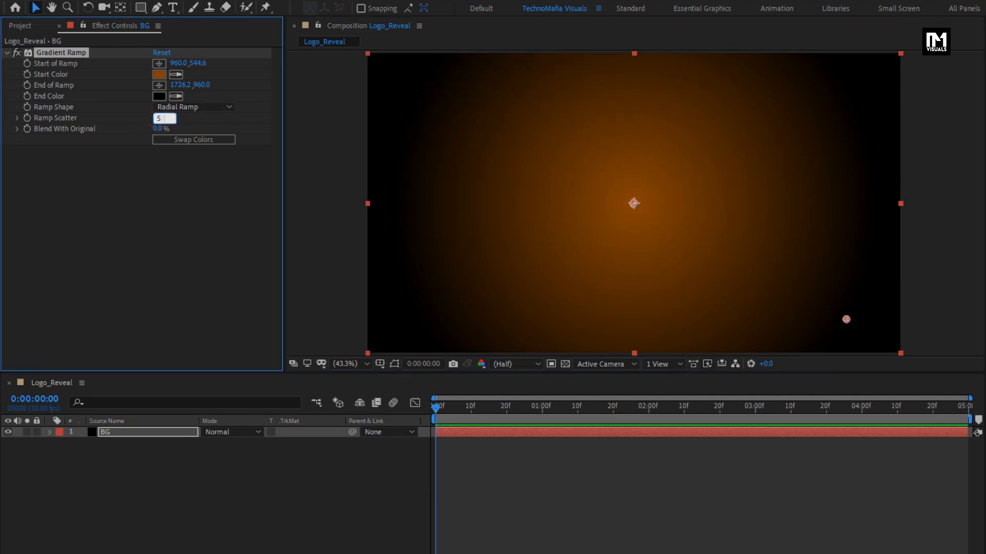
{"action": "left_click", "coordinate": [162, 76]}
{"action": "left_click_drag", "start_coordinate": [289, 252], "coordinate": [292, 272]}
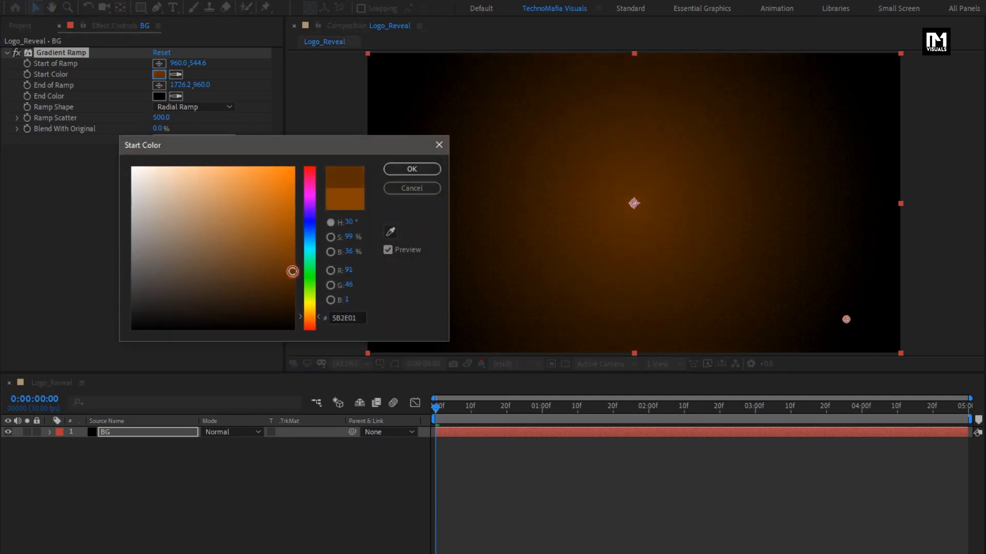
{"action": "left_click", "coordinate": [410, 168]}
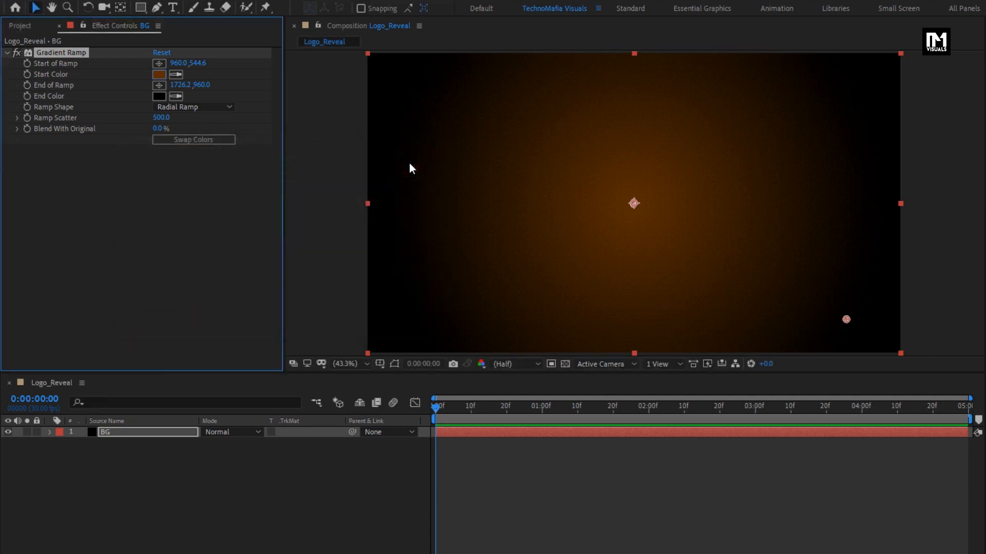
Add a second black full-frame solid named Noise above the BG layer
{"action": "left_click", "coordinate": [188, 468]}
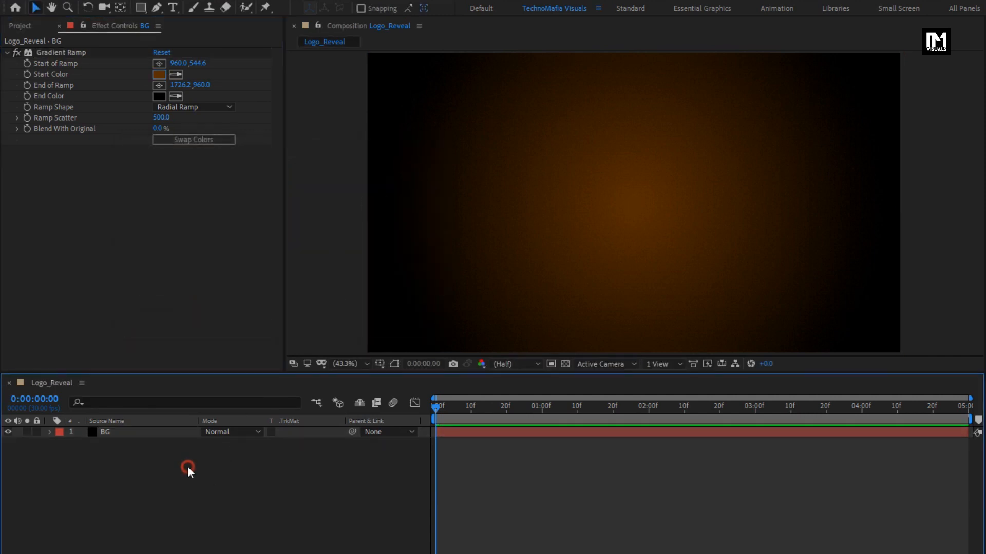
{"action": "right_click", "coordinate": [188, 467]}
{"action": "mouse_move", "coordinate": [269, 473]}
{"action": "left_click", "coordinate": [377, 506]}
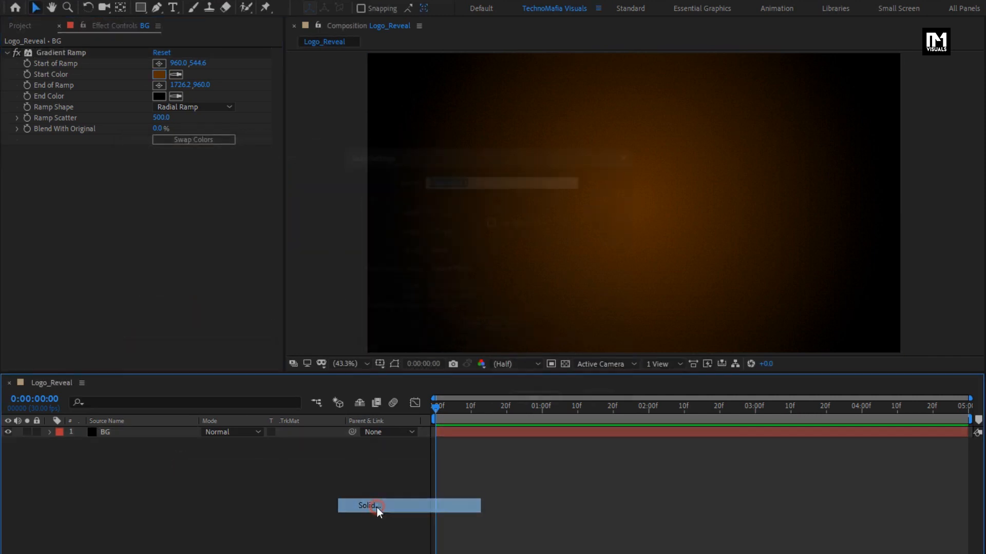
{"action": "type", "text": "Noise"}
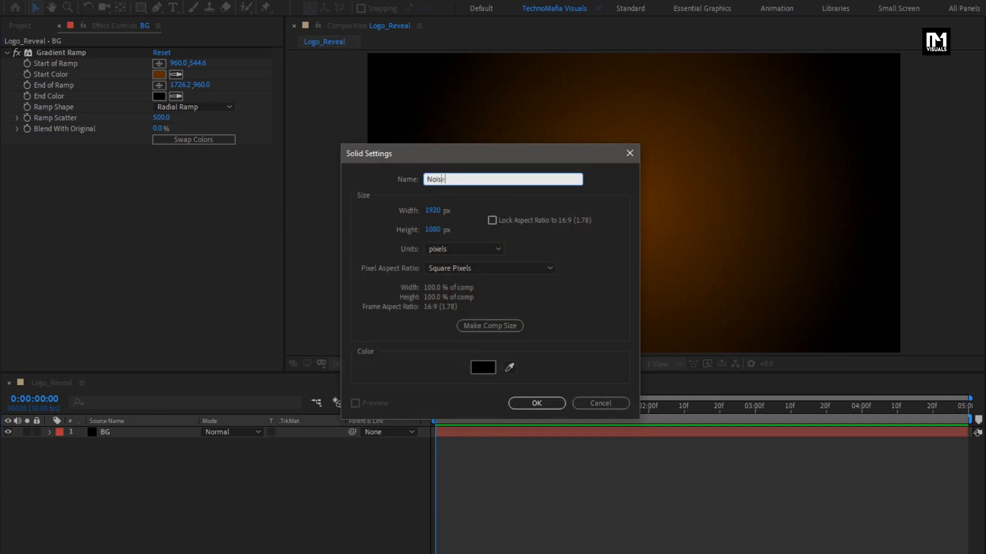
{"action": "left_click", "coordinate": [536, 404]}
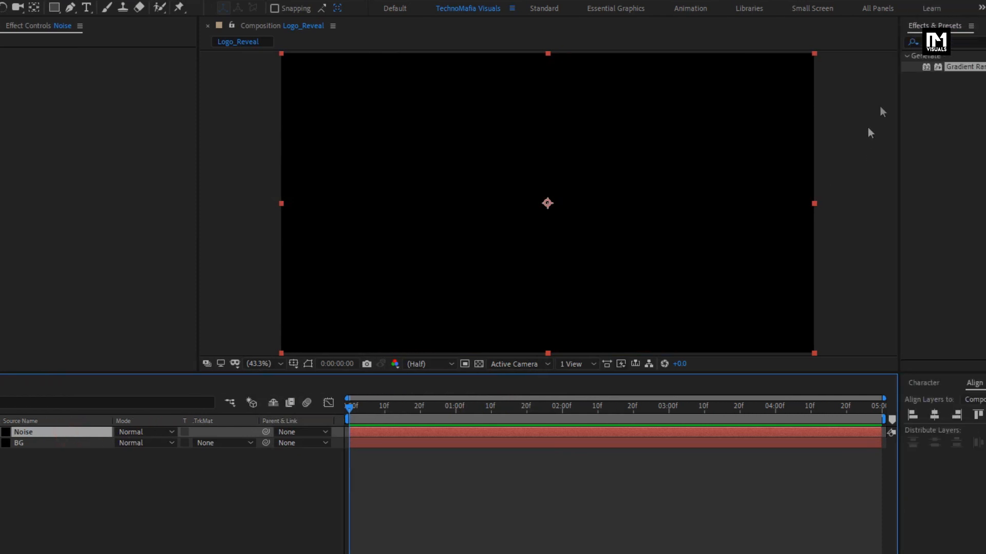
Find the Fractal Noise effect by searching for "fract" and apply it to the Noise layer
{"action": "left_click_drag", "start_coordinate": [860, 44], "coordinate": [797, 48]}
{"action": "type", "text": "fract"}
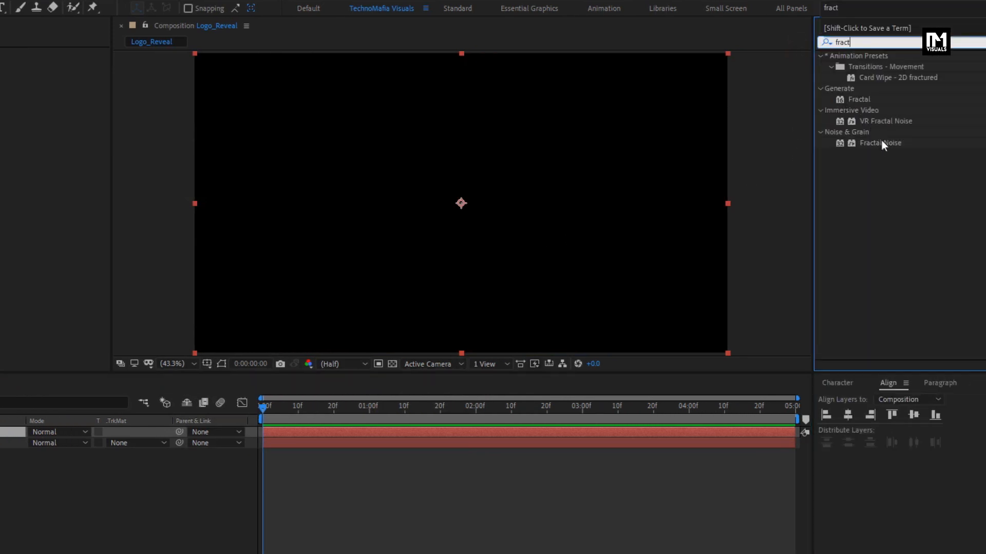
{"action": "left_click", "coordinate": [883, 144]}
{"action": "left_click_drag", "start_coordinate": [888, 152], "coordinate": [503, 199]}
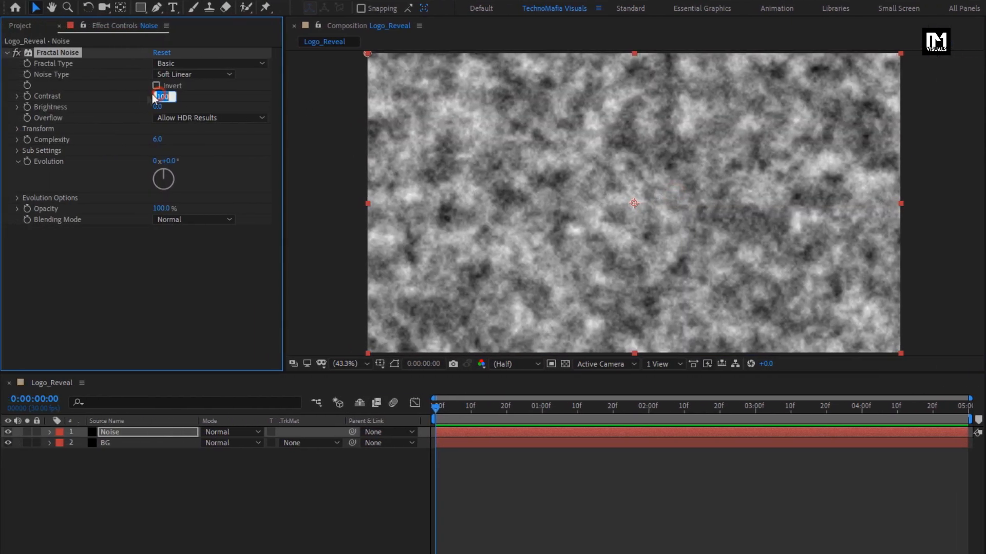
Set the Fractal Noise contrast to 80 and its brightness to -20
{"action": "type", "text": "80"}
{"action": "key", "text": "Return"}
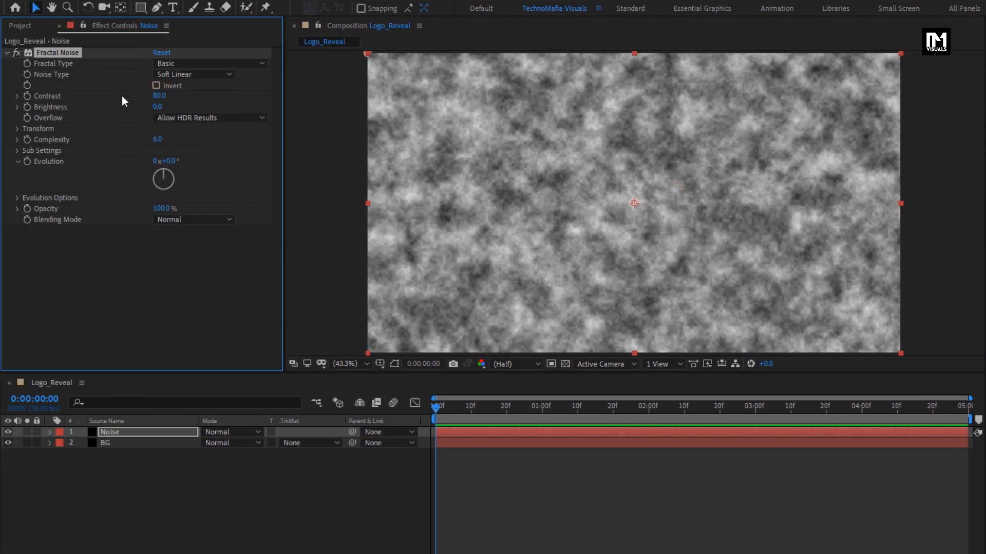
{"action": "left_click", "coordinate": [158, 108]}
{"action": "type", "text": "-20"}
{"action": "key", "text": "Return"}
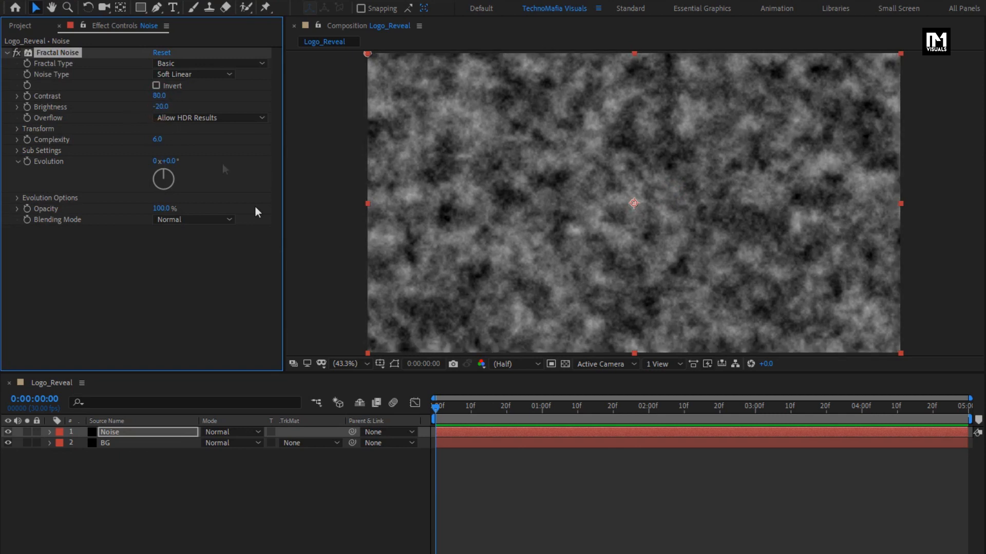
Keyframe the Fractal Noise's Offset Turbulence at 0:00:00:00, and move it to about 1445, 293 at 0:00:04:29
{"action": "left_click_drag", "start_coordinate": [435, 407], "coordinate": [431, 409]}
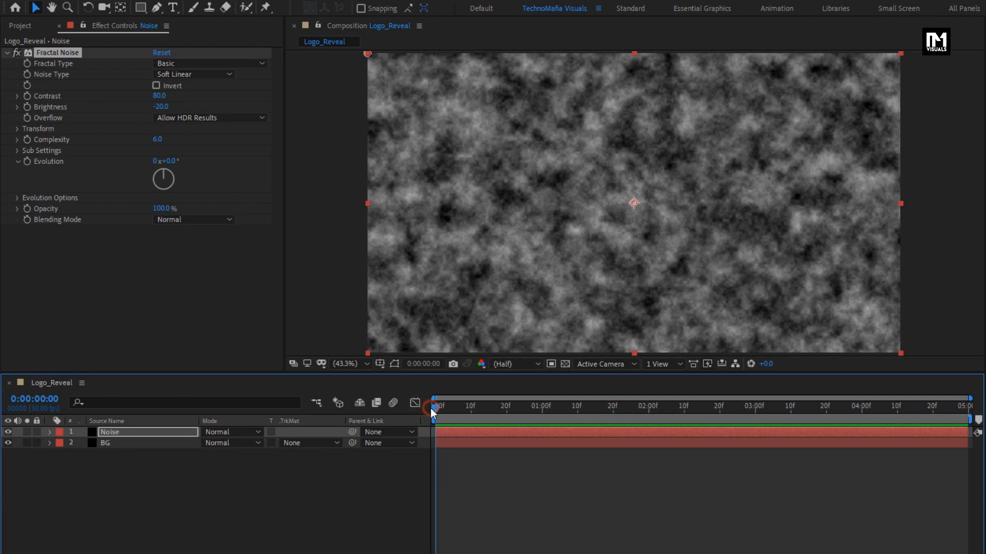
{"action": "left_click", "coordinate": [16, 131]}
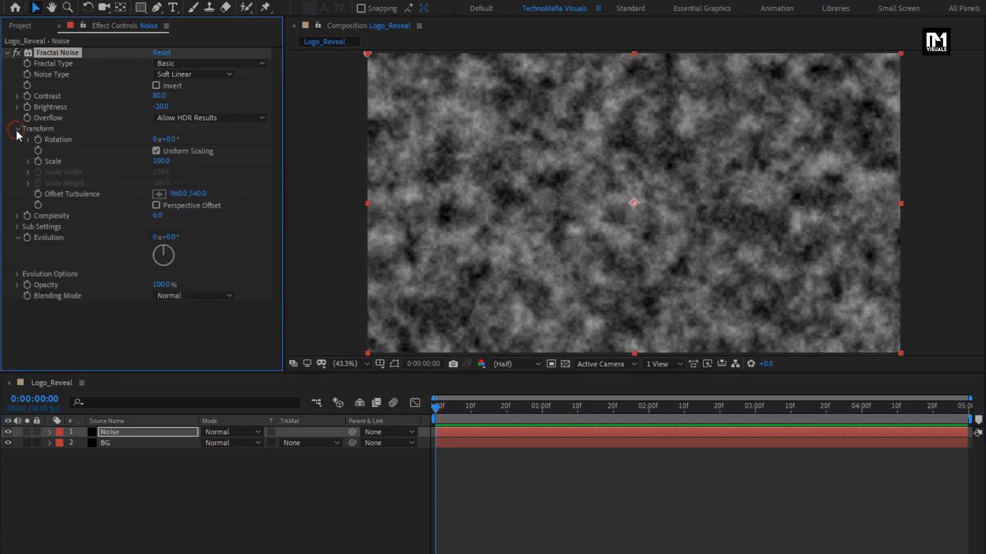
{"action": "left_click", "coordinate": [38, 194]}
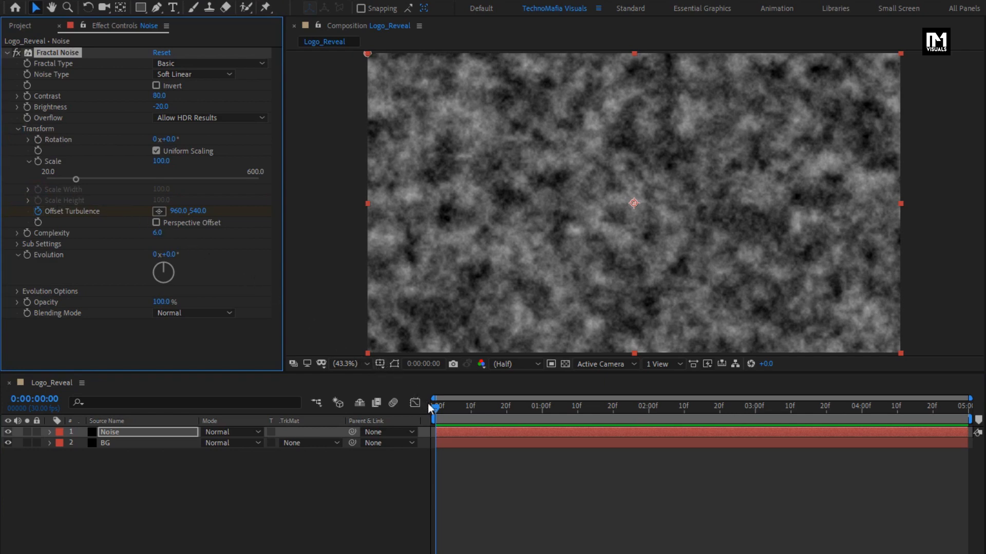
{"action": "left_click_drag", "start_coordinate": [436, 414], "coordinate": [973, 422]}
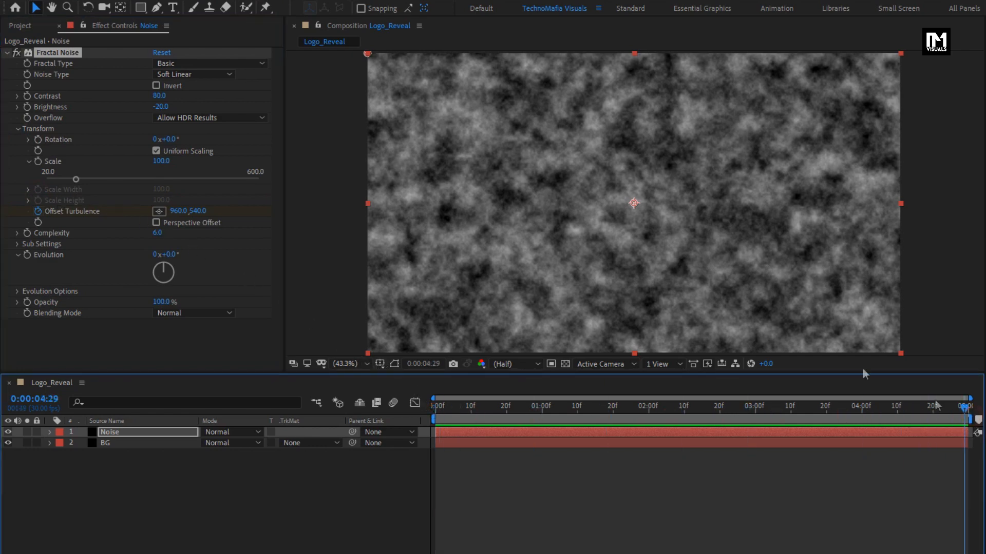
{"action": "left_click_drag", "start_coordinate": [645, 203], "coordinate": [769, 134]}
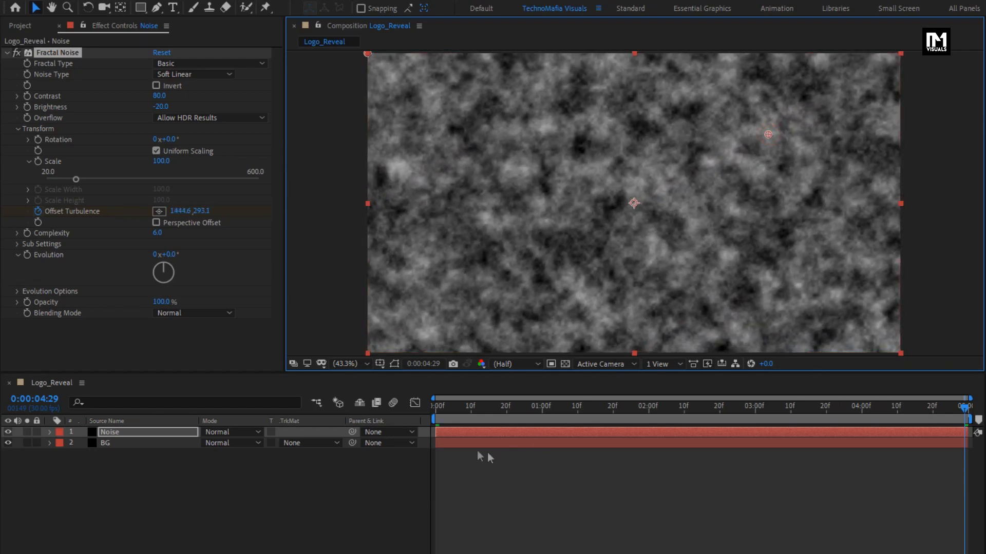
Reveal the Noise layer's keyframed properties and drive the Fractal Noise's Evolution with the expression time*100
{"action": "left_click_drag", "start_coordinate": [436, 408], "coordinate": [470, 406]}
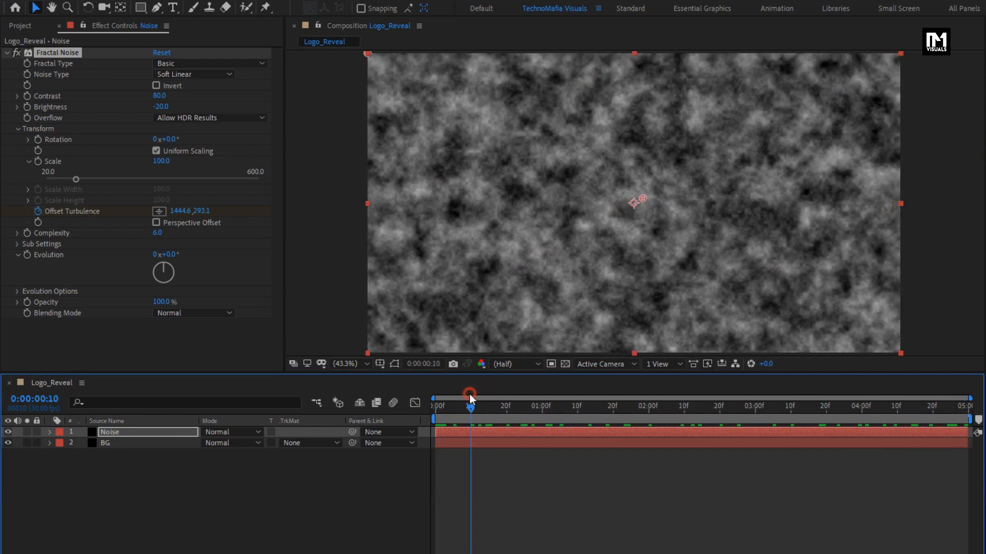
{"action": "left_click", "coordinate": [180, 432]}
{"action": "key", "text": "u"}
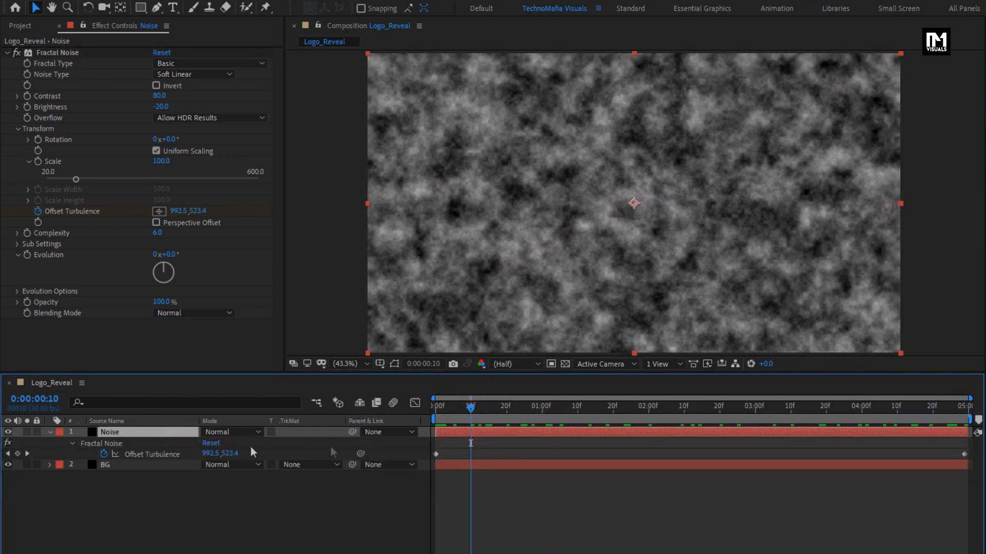
{"action": "key", "text": "alt"}
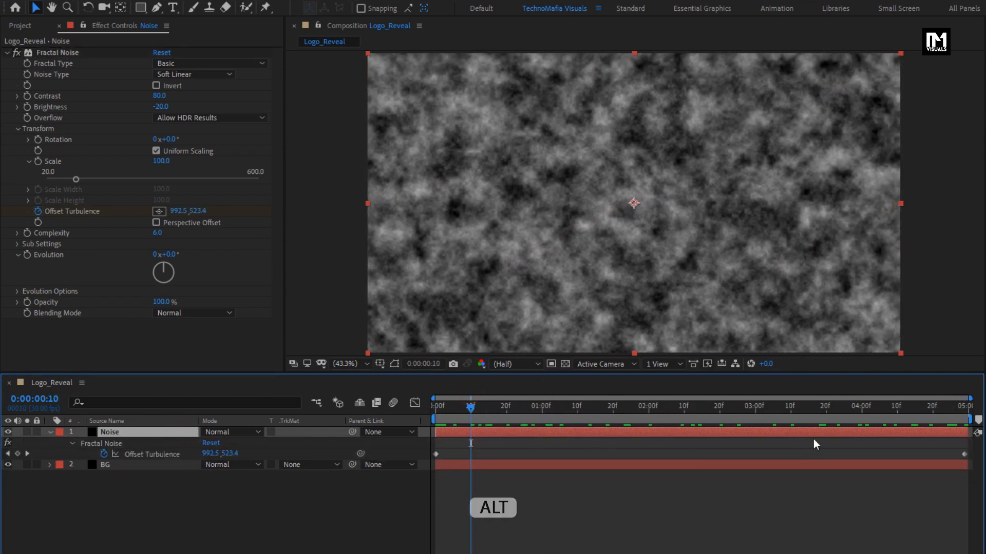
{"action": "left_click", "coordinate": [27, 255], "text": "alt"}
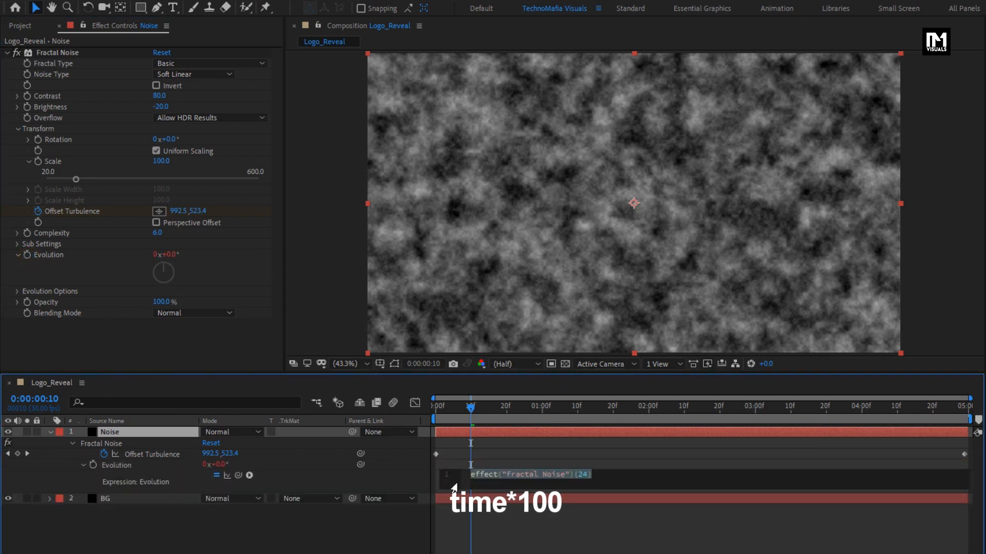
{"action": "type", "text": "time"}
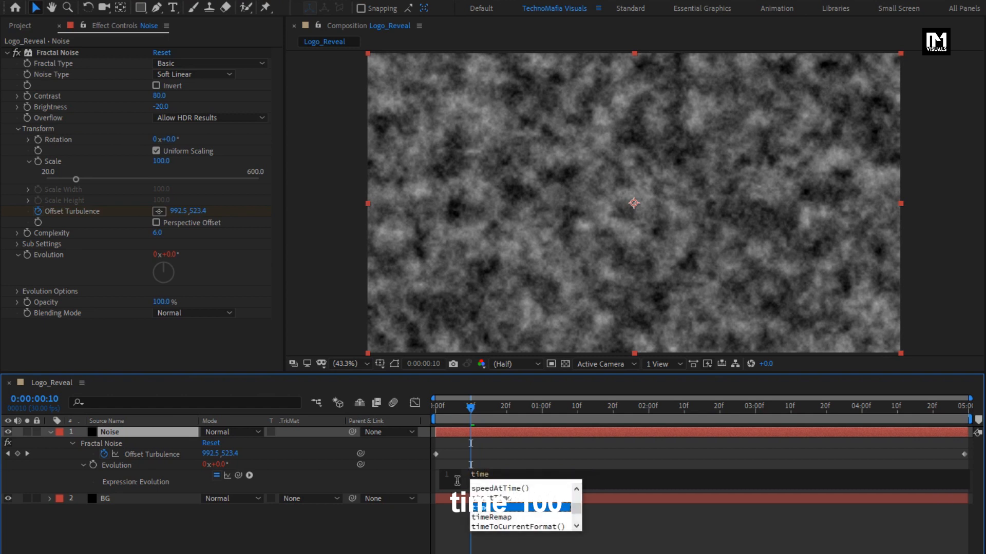
{"action": "type", "text": "*"}
{"action": "key", "text": "KP_Enter"}
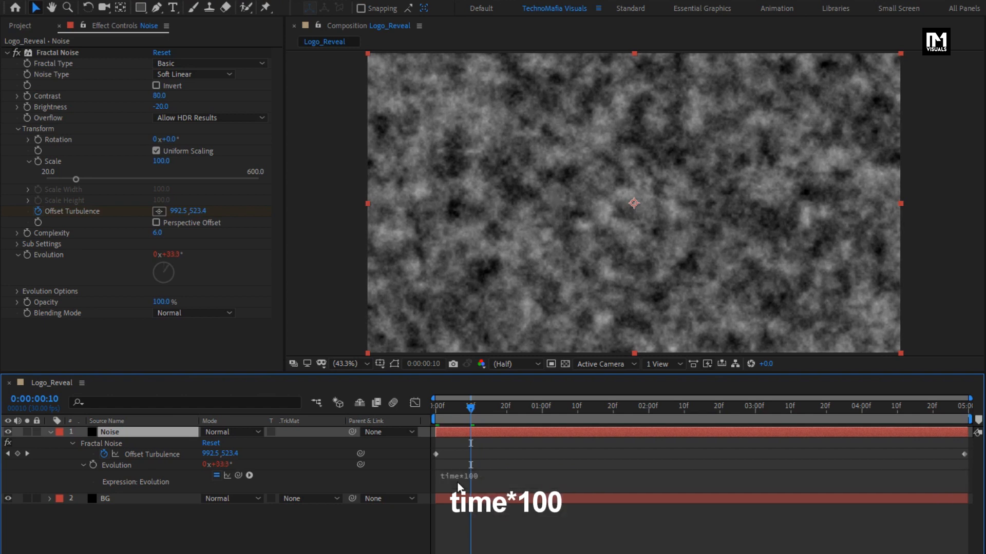
Play back the animated noise and collapse the Noise layer's properties
{"action": "key", "text": "space"}
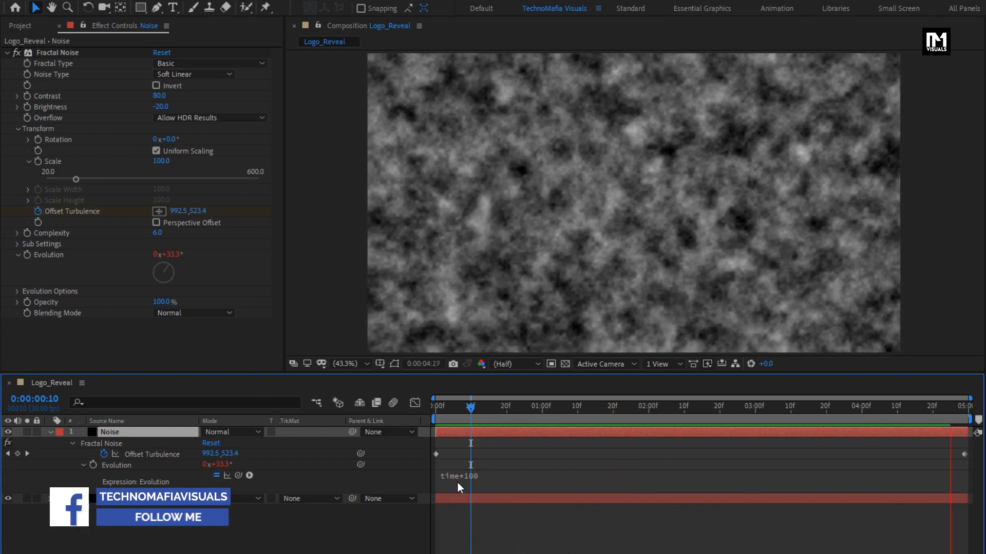
{"action": "key", "text": "space"}
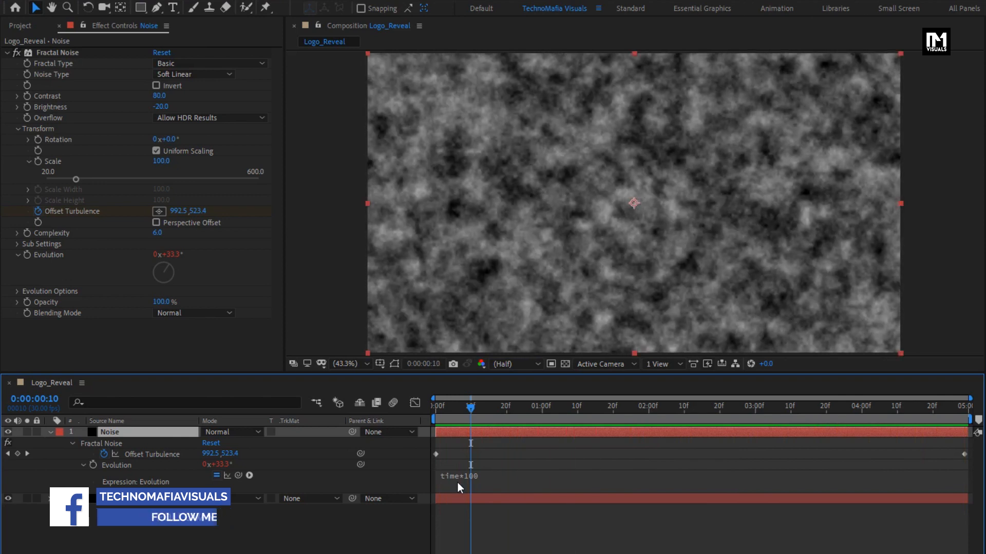
{"action": "left_click", "coordinate": [51, 433]}
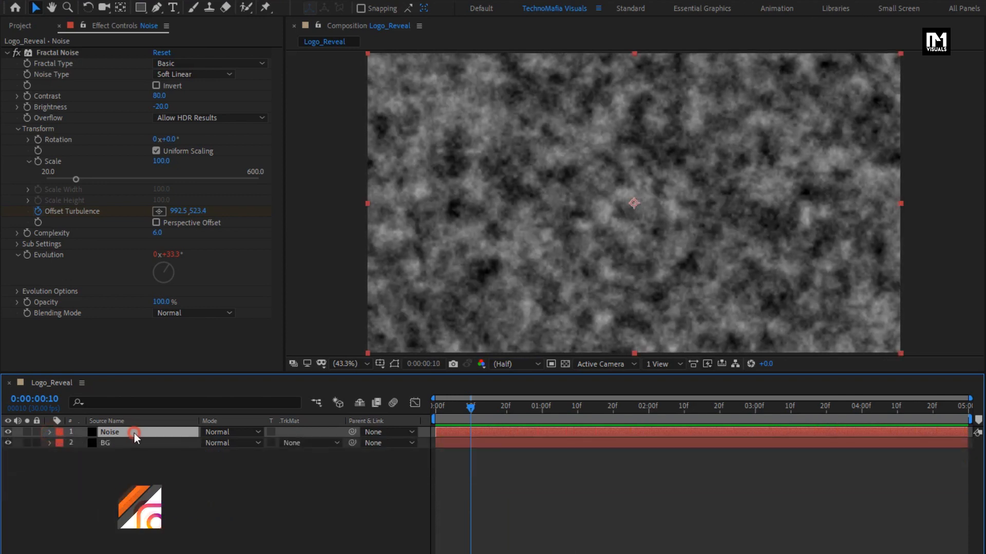
Draw a centred elliptical mask on the Noise layer that nearly fills the frame
{"action": "left_click", "coordinate": [141, 8]}
{"action": "left_click", "coordinate": [239, 35]}
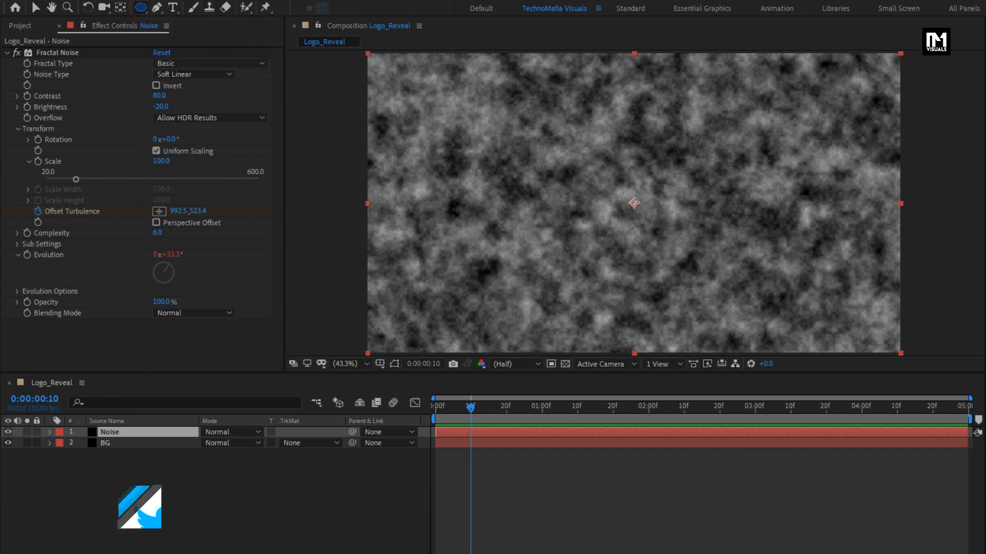
{"action": "mouse_move", "coordinate": [634, 197]}
{"action": "left_mouse_down"}
{"action": "mouse_move", "coordinate": [682, 180]}
{"action": "mouse_move", "coordinate": [868, 55]}
{"action": "left_mouse_up"}
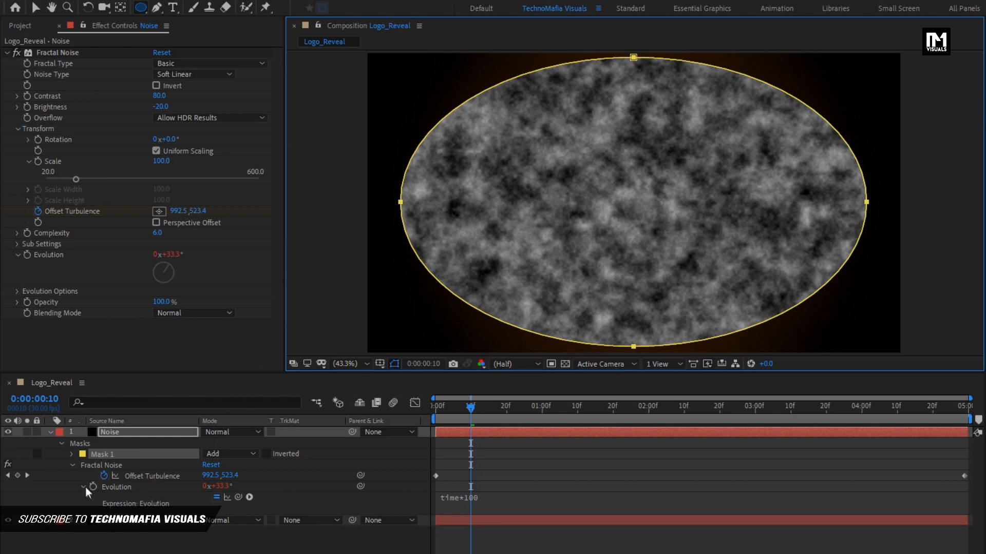
Set the Noise layer's elliptical mask to 478 pixels feather, 70% opacity and -103 pixels expansion
{"action": "left_click", "coordinate": [72, 455]}
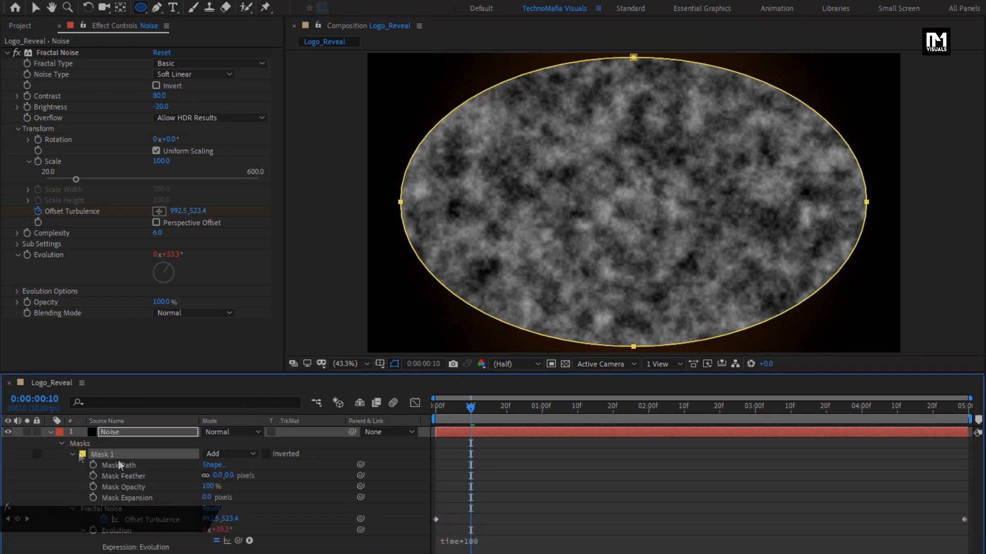
{"action": "left_click_drag", "start_coordinate": [235, 476], "coordinate": [516, 462]}
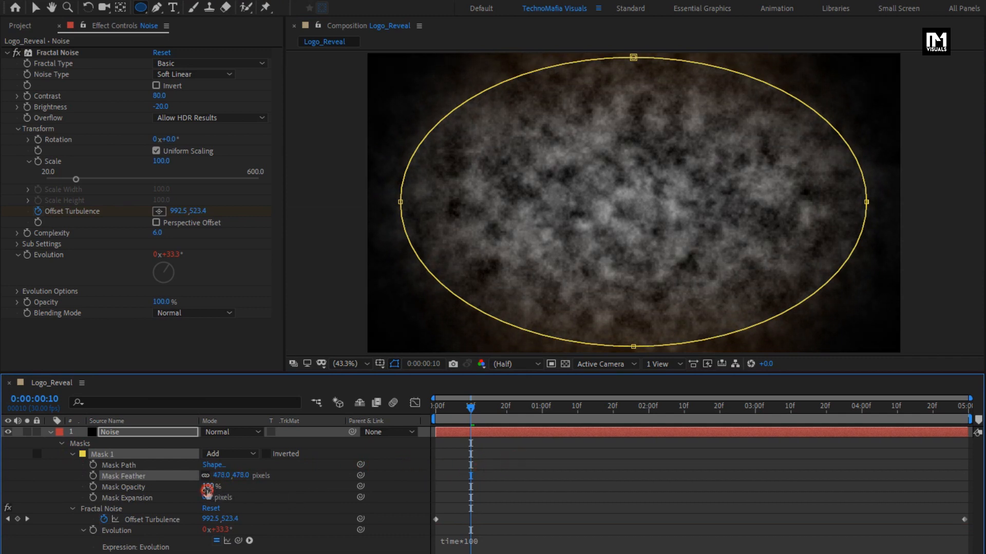
{"action": "left_click_drag", "start_coordinate": [208, 487], "coordinate": [194, 490]}
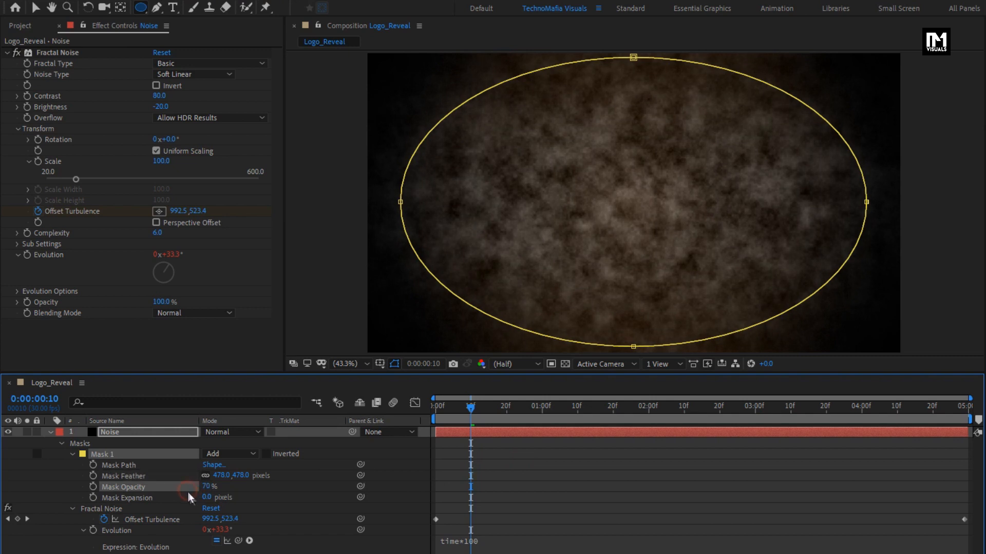
{"action": "left_click_drag", "start_coordinate": [206, 498], "coordinate": [131, 493]}
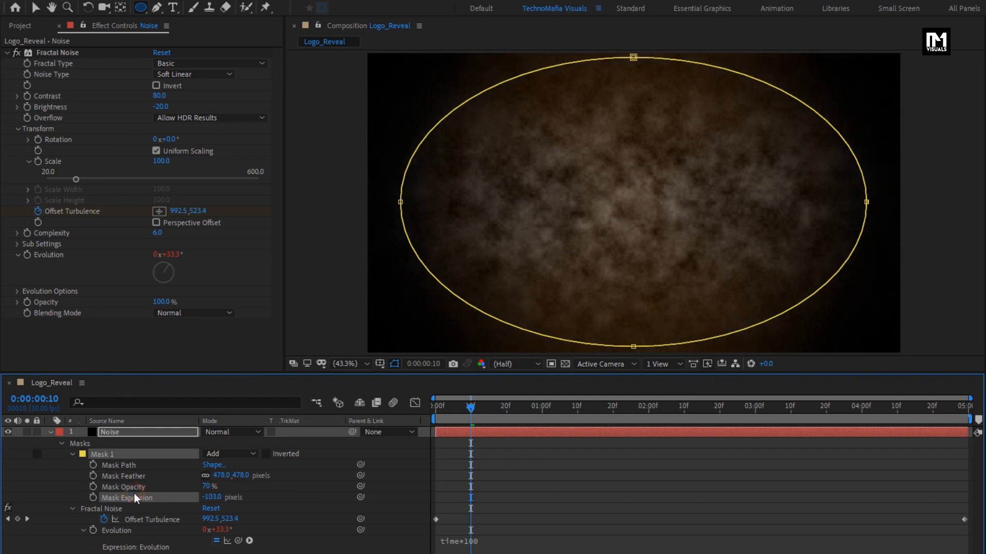
Set the Noise layer's blending mode to Overlay and play back the blended background
{"action": "left_click", "coordinate": [117, 432]}
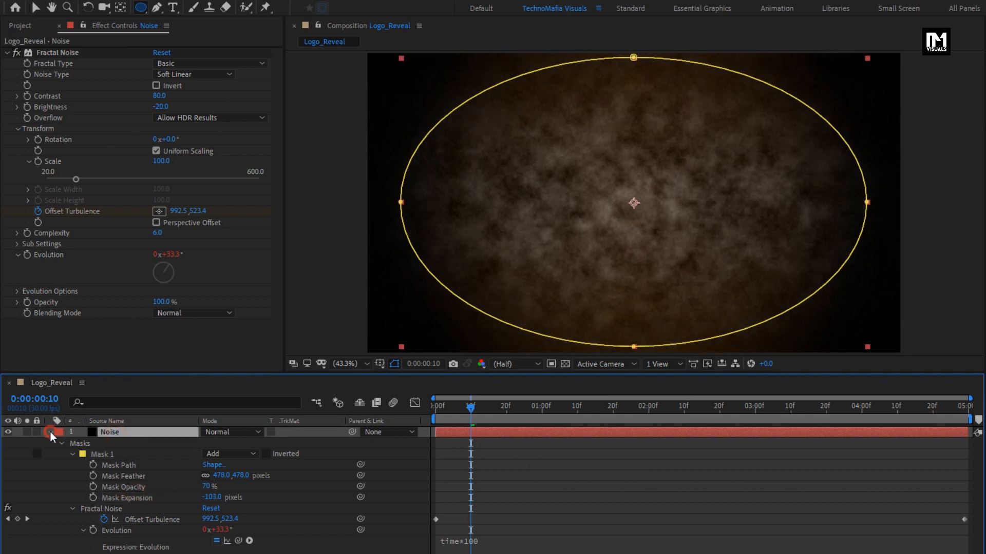
{"action": "left_click", "coordinate": [50, 433]}
{"action": "left_click", "coordinate": [211, 430]}
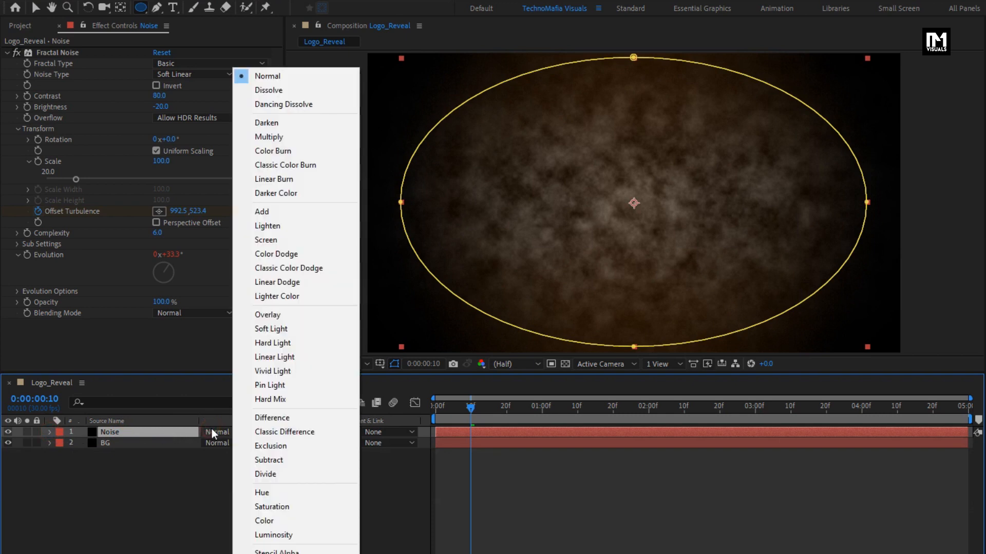
{"action": "left_click", "coordinate": [264, 317]}
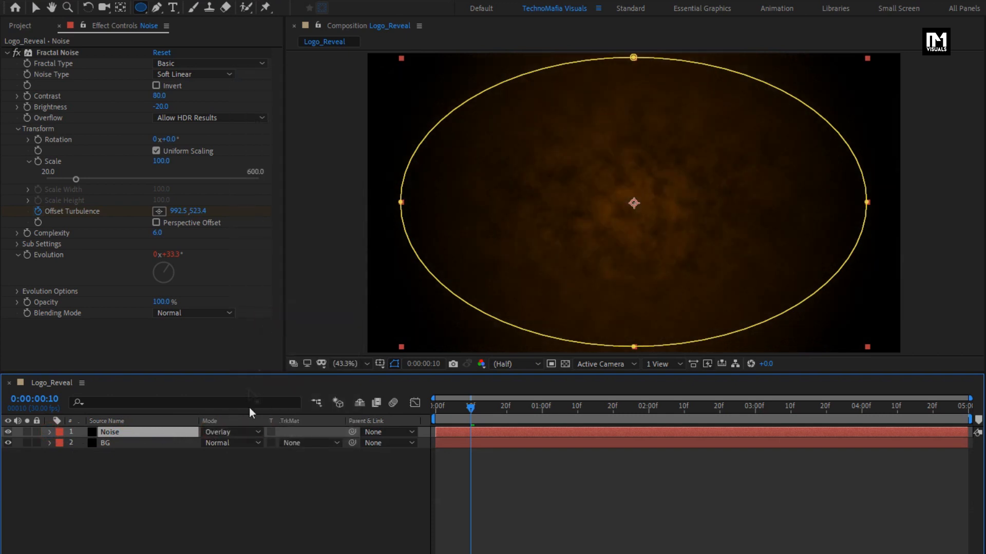
{"action": "left_click", "coordinate": [243, 482]}
{"action": "key", "text": "space"}
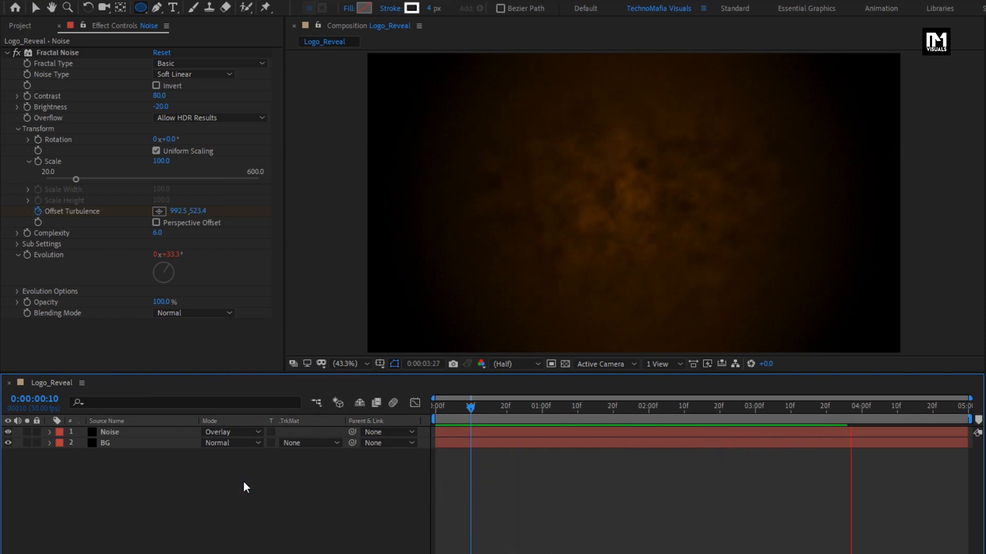
{"action": "key", "text": "space"}
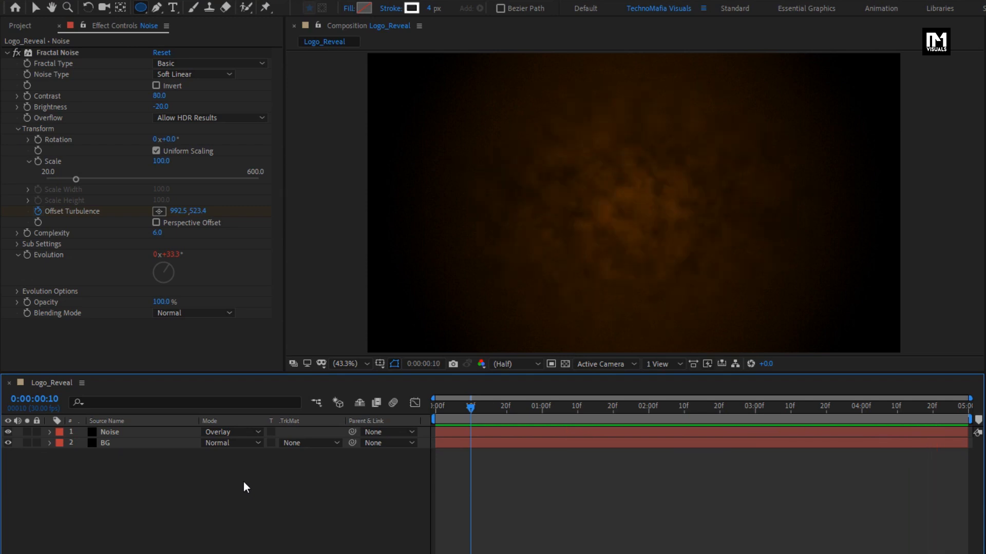
Add NFS_The_Run_Logo.png above the Noise layer and scale it to 182%
{"action": "left_click", "coordinate": [21, 25]}
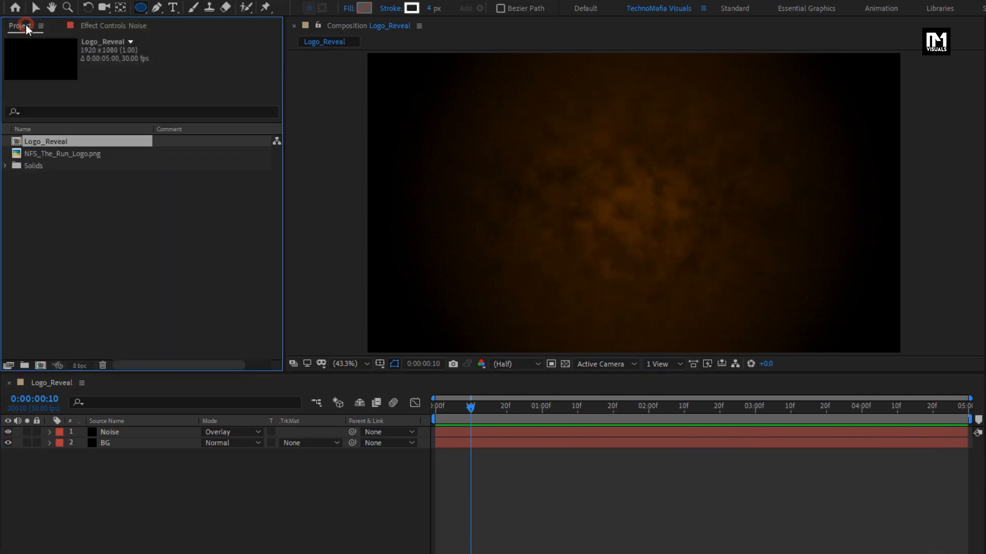
{"action": "left_click_drag", "start_coordinate": [49, 155], "coordinate": [168, 429]}
{"action": "key", "text": "s"}
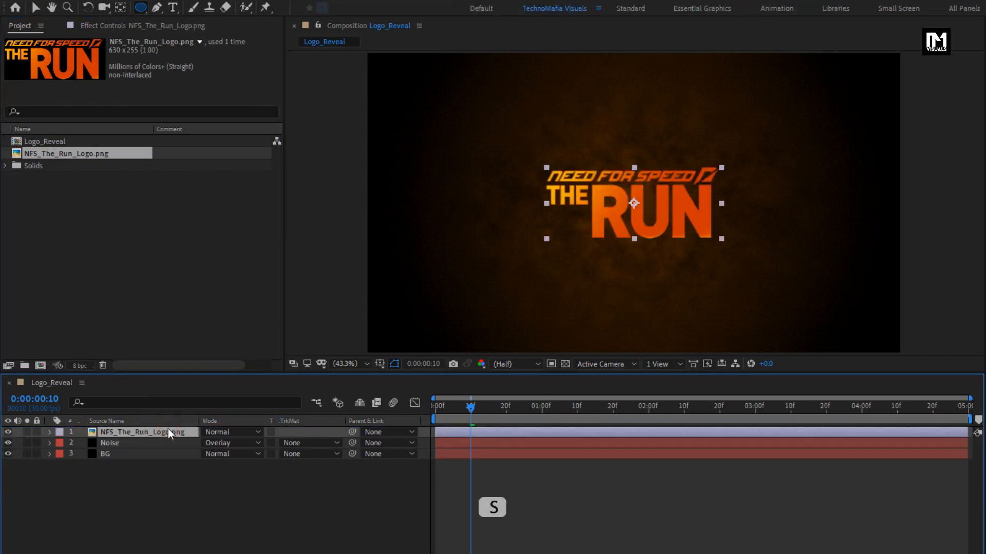
{"action": "left_click_drag", "start_coordinate": [234, 442], "coordinate": [286, 440]}
{"action": "left_click", "coordinate": [131, 432]}
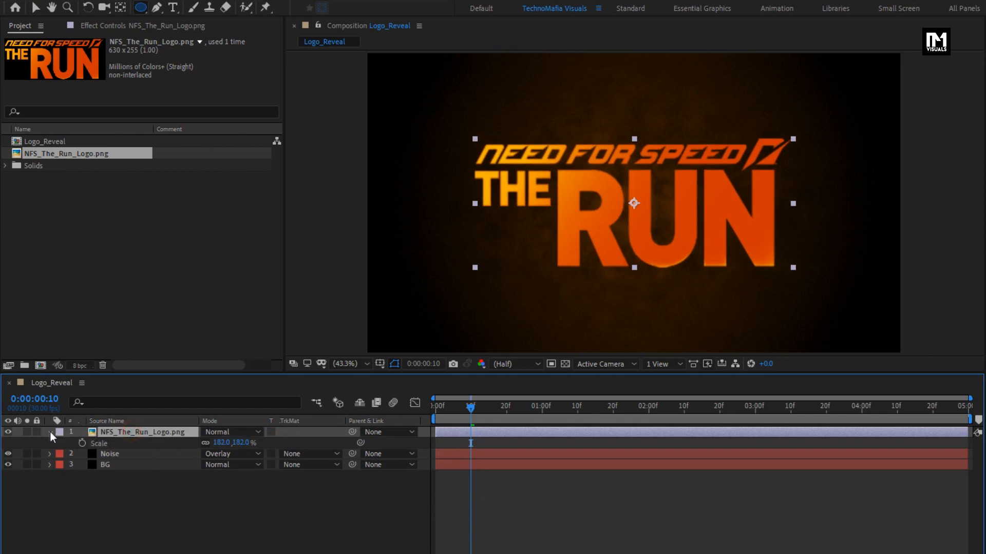
{"action": "left_click", "coordinate": [50, 432]}
Pre-compose the NFS_The_Run_Logo.png layer as Logo, moving all attributes into the new composition
{"action": "right_click", "coordinate": [128, 433]}
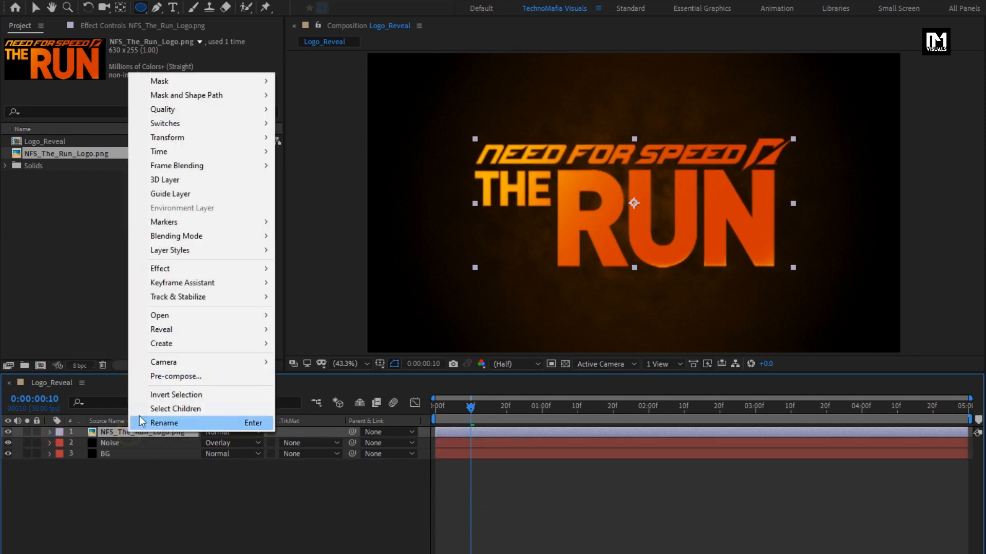
{"action": "left_click", "coordinate": [152, 378]}
{"action": "type", "text": "Logo"}
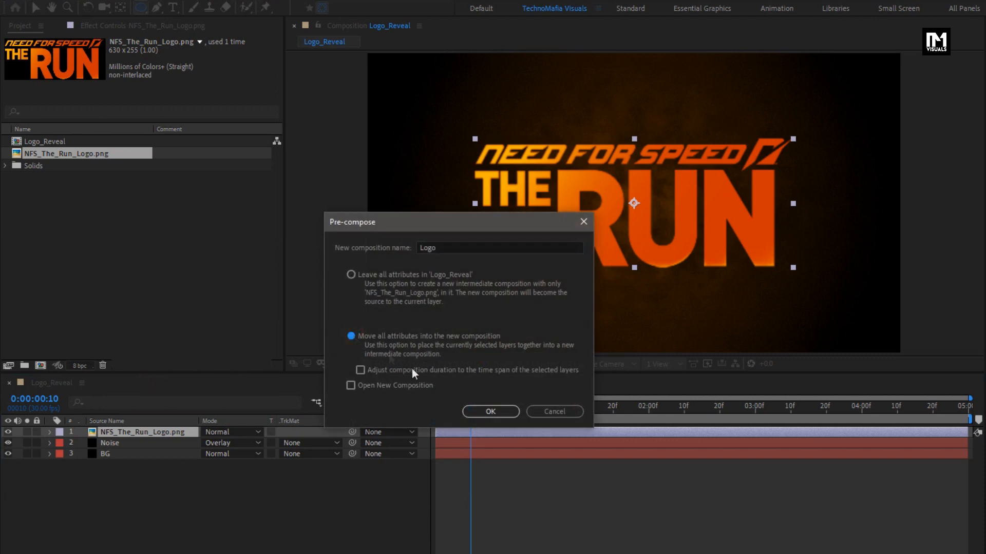
{"action": "left_click", "coordinate": [468, 411]}
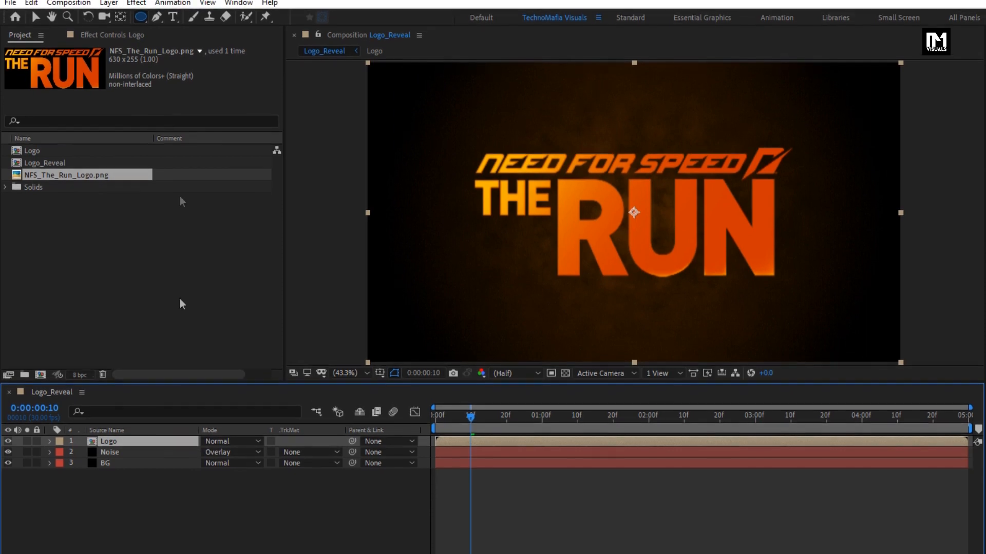
Auto-trace the Logo layer's alpha channel into masks for the current frame, and hide the layer
{"action": "left_click", "coordinate": [109, 7]}
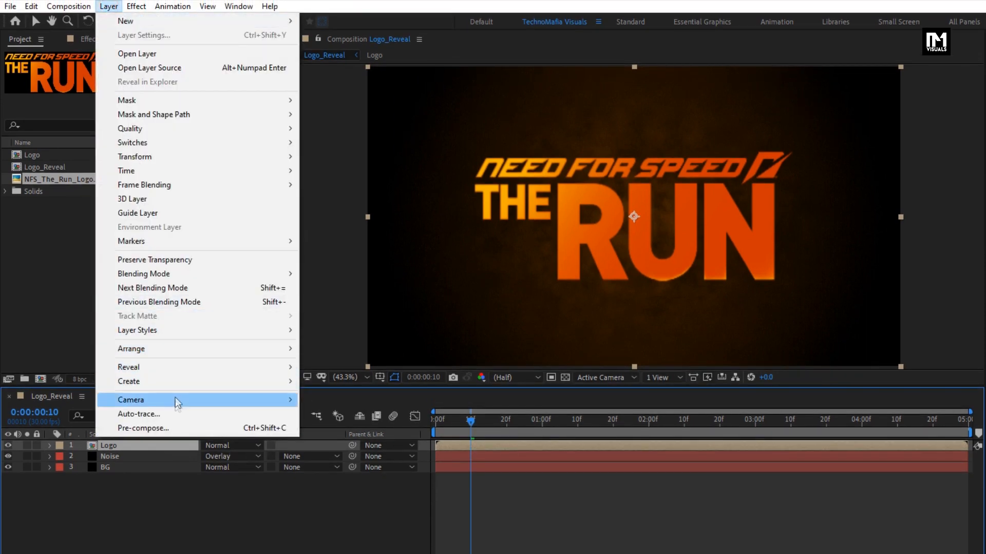
{"action": "left_click", "coordinate": [176, 413]}
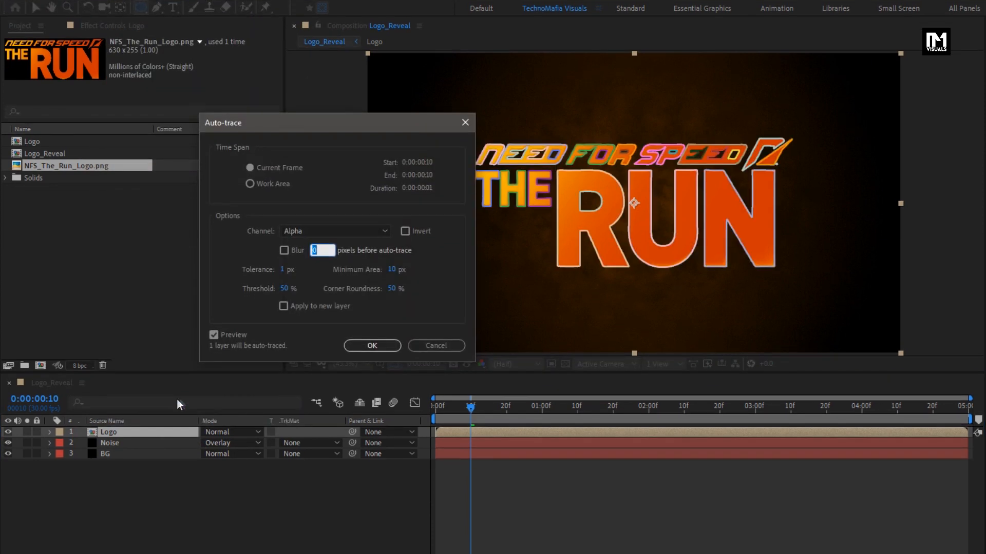
{"action": "left_click", "coordinate": [380, 346]}
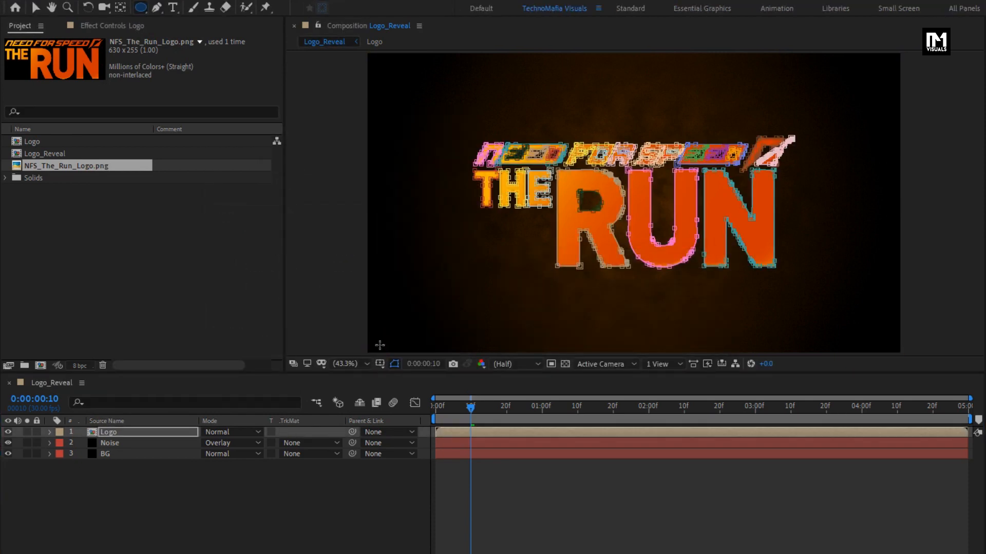
{"action": "left_click", "coordinate": [8, 433]}
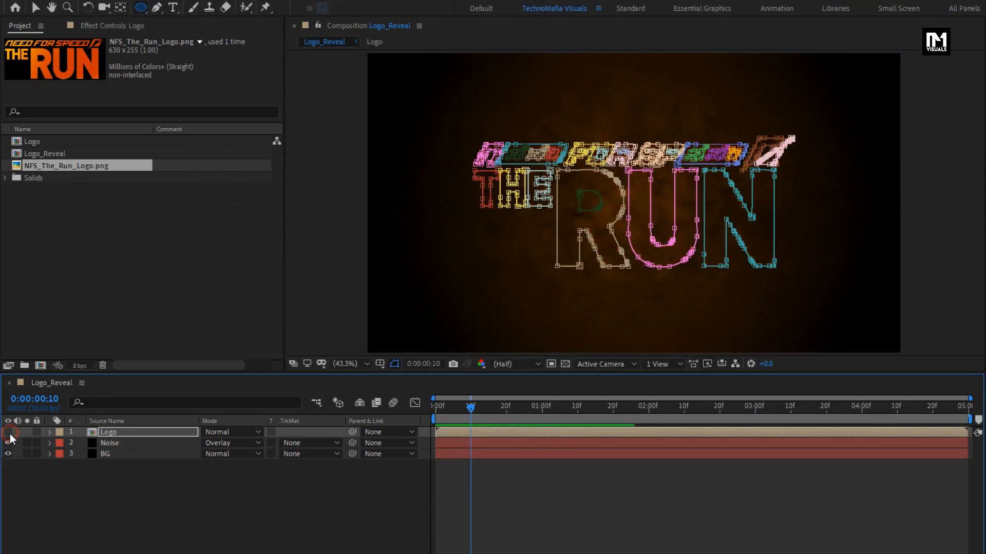
Add a black 1920 x 1080 px solid named Saber_1 above the Logo layer
{"action": "left_click", "coordinate": [112, 473]}
{"action": "right_click", "coordinate": [139, 476]}
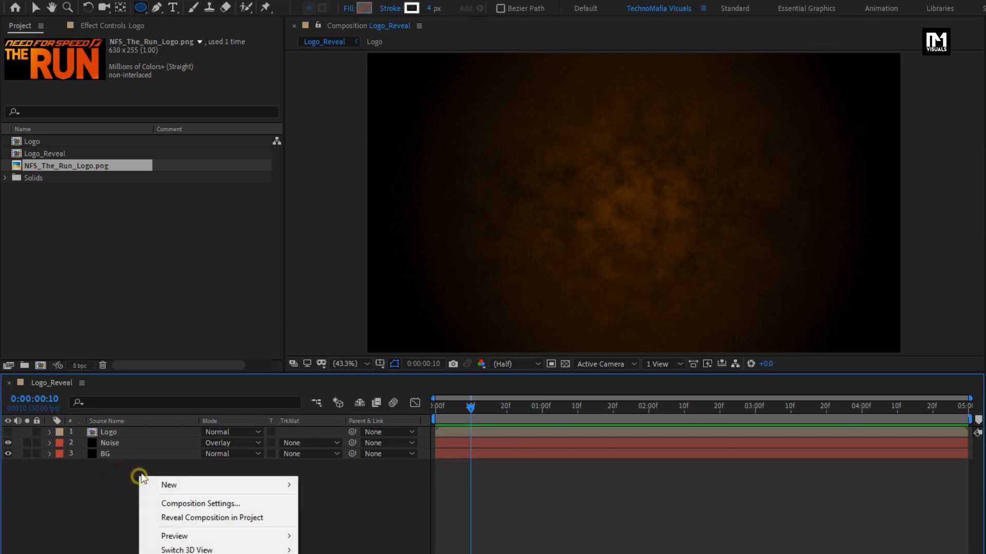
{"action": "mouse_move", "coordinate": [206, 485]}
{"action": "left_click", "coordinate": [341, 517]}
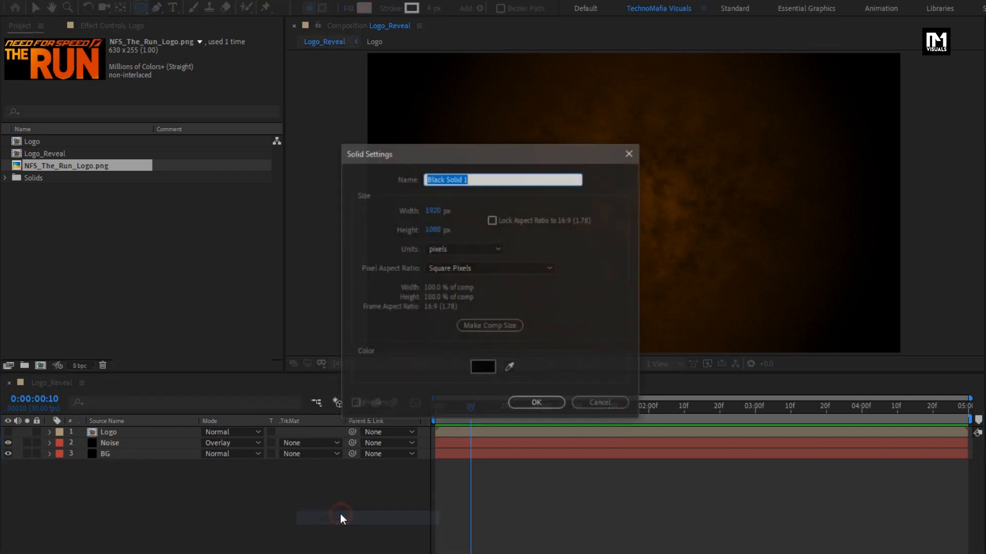
{"action": "type", "text": "Saber_1"}
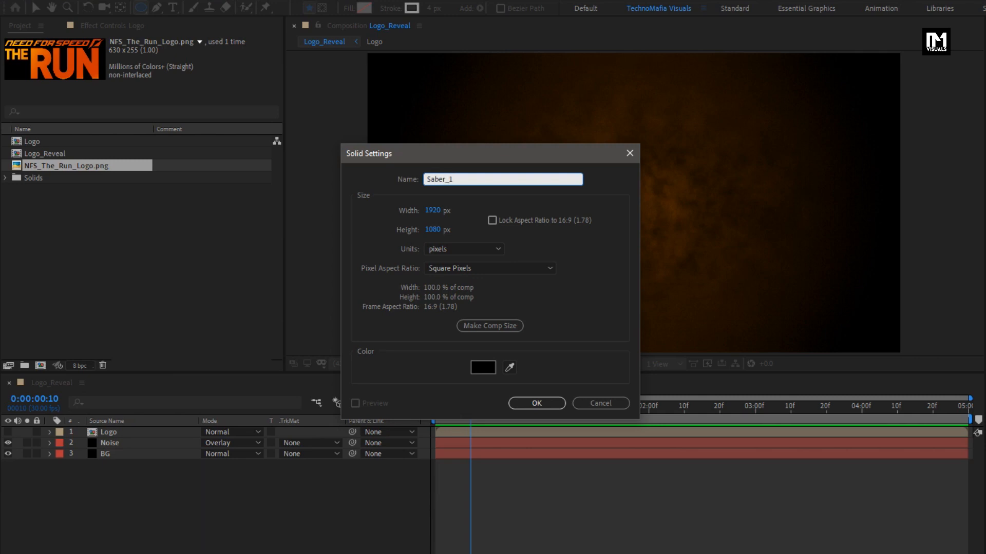
{"action": "left_click", "coordinate": [529, 404]}
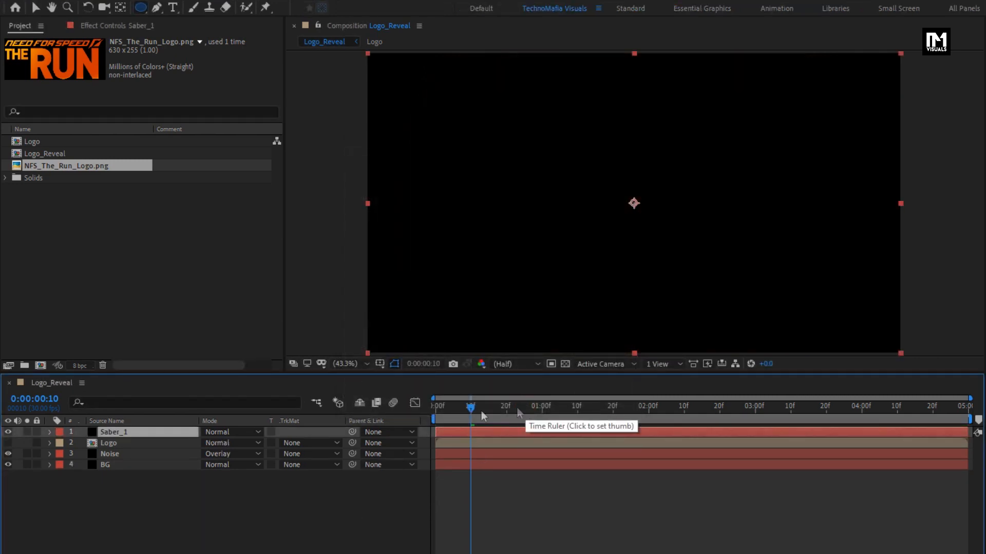
Copy all the traced masks from the Logo layer and paste them onto the Saber_1 solid
{"action": "key", "text": "ctrl+c"}
{"action": "left_click", "coordinate": [109, 443]}
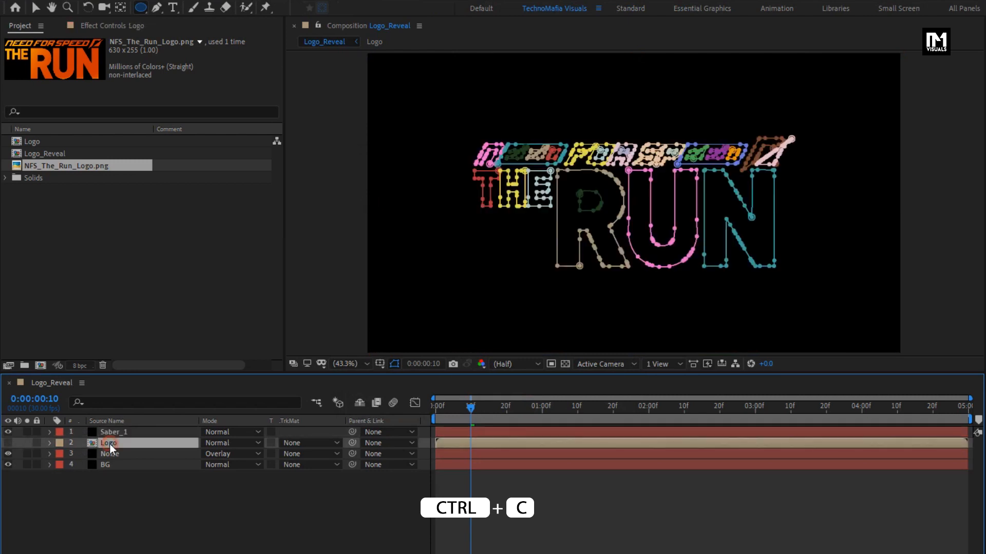
{"action": "left_click", "coordinate": [50, 444]}
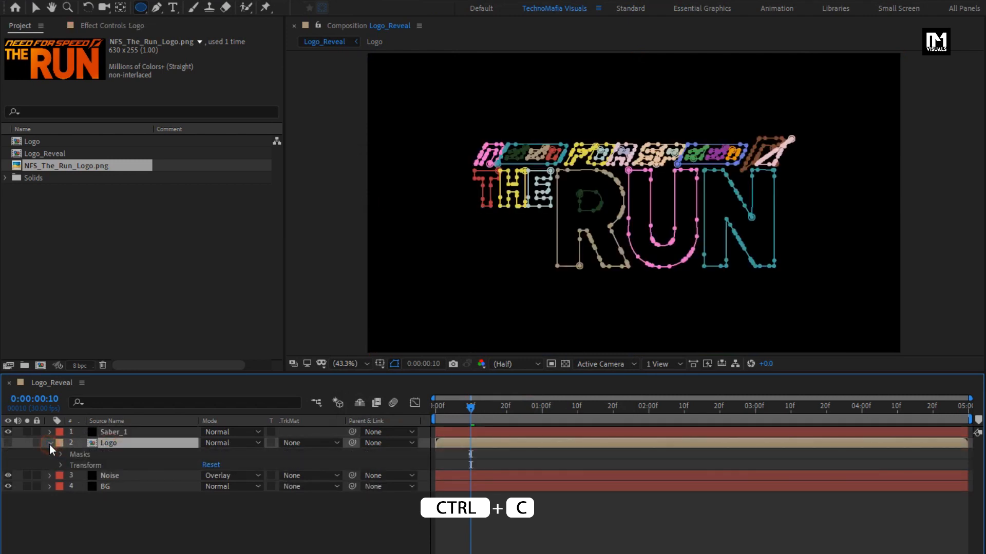
{"action": "left_click", "coordinate": [75, 456]}
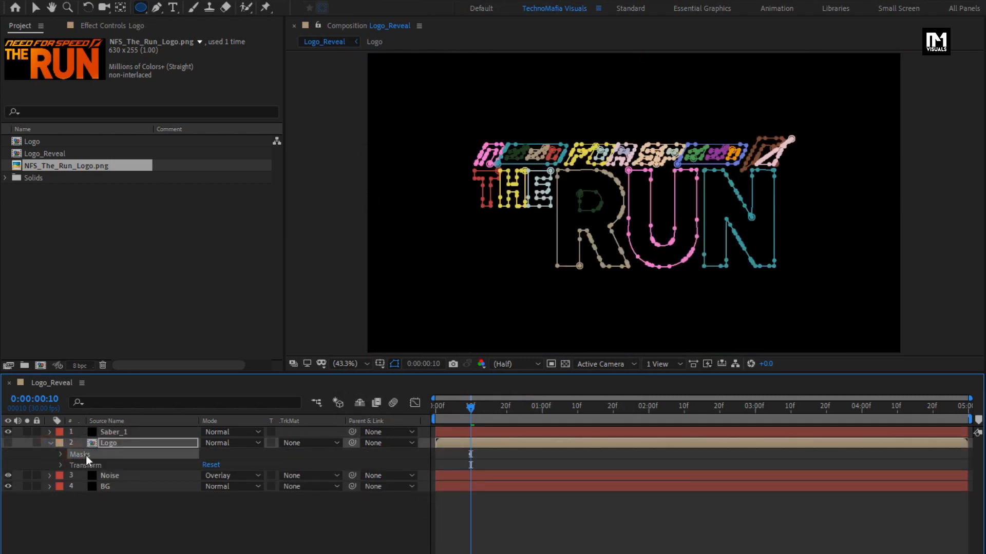
{"action": "key", "text": "ctrl+v"}
{"action": "left_click", "coordinate": [107, 433]}
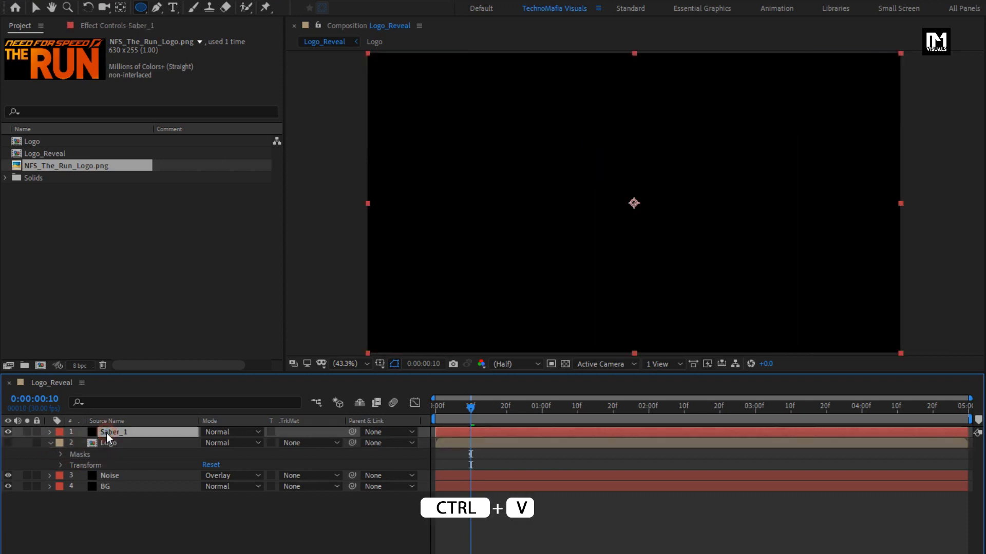
{"action": "key", "text": "ctrl+v"}
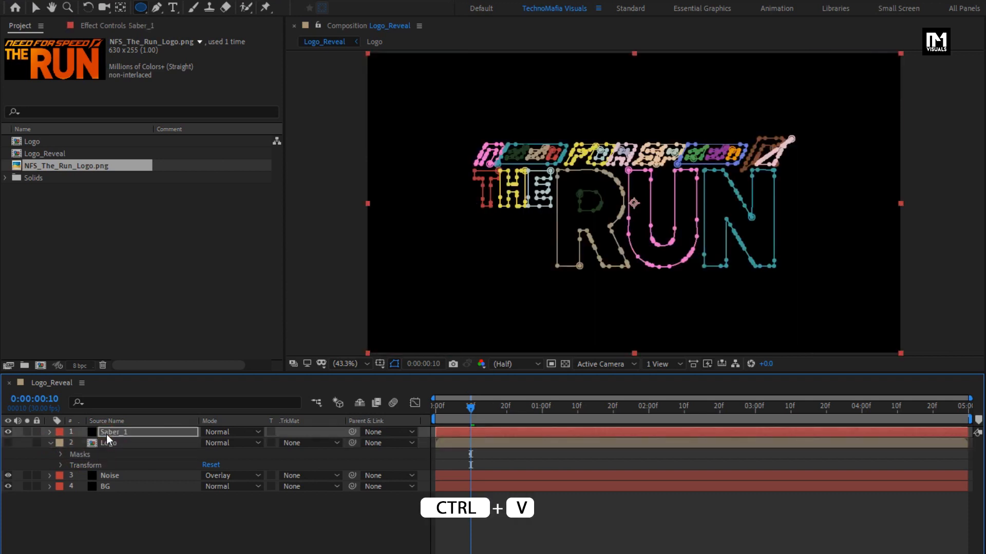
{"action": "left_click", "coordinate": [52, 444]}
Apply the Video Copilot Saber effect to Saber_1 and set its Core Type to Layer Masks
{"action": "left_click", "coordinate": [109, 431]}
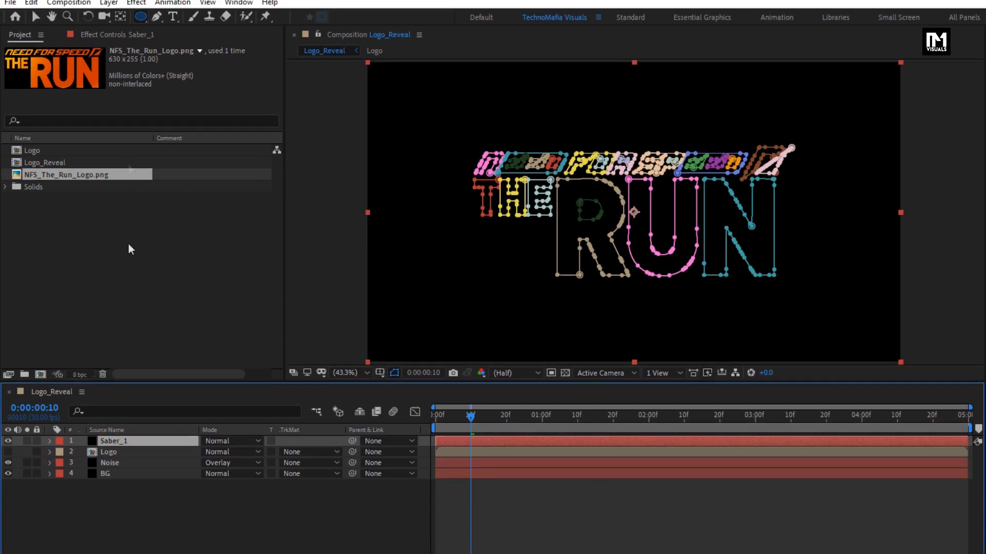
{"action": "left_click", "coordinate": [132, 7]}
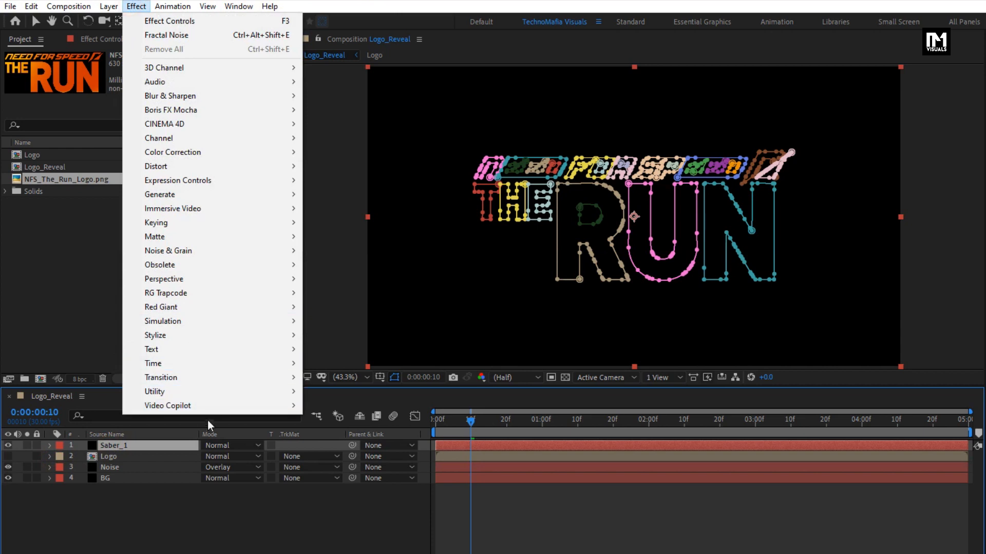
{"action": "mouse_move", "coordinate": [205, 409]}
{"action": "left_click", "coordinate": [346, 409]}
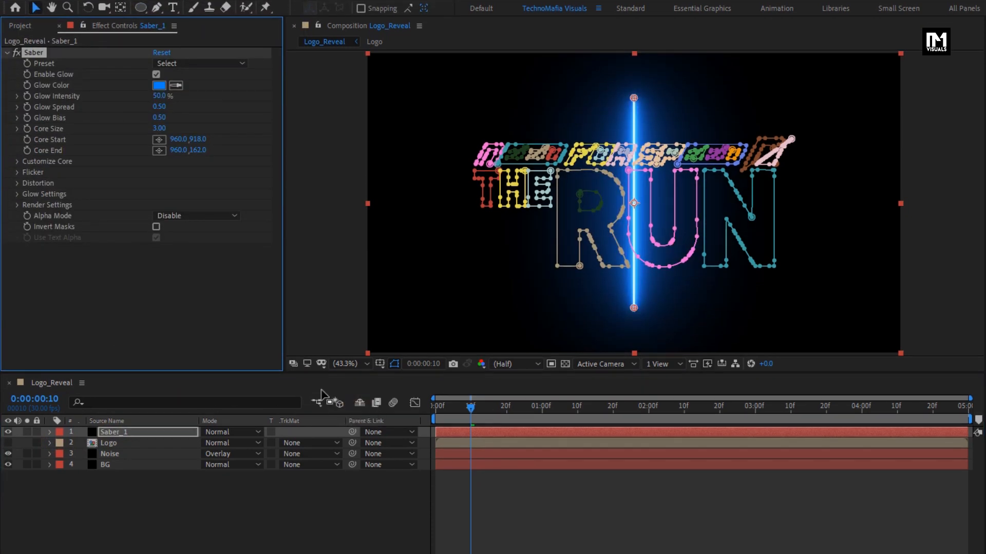
{"action": "left_click", "coordinate": [17, 162]}
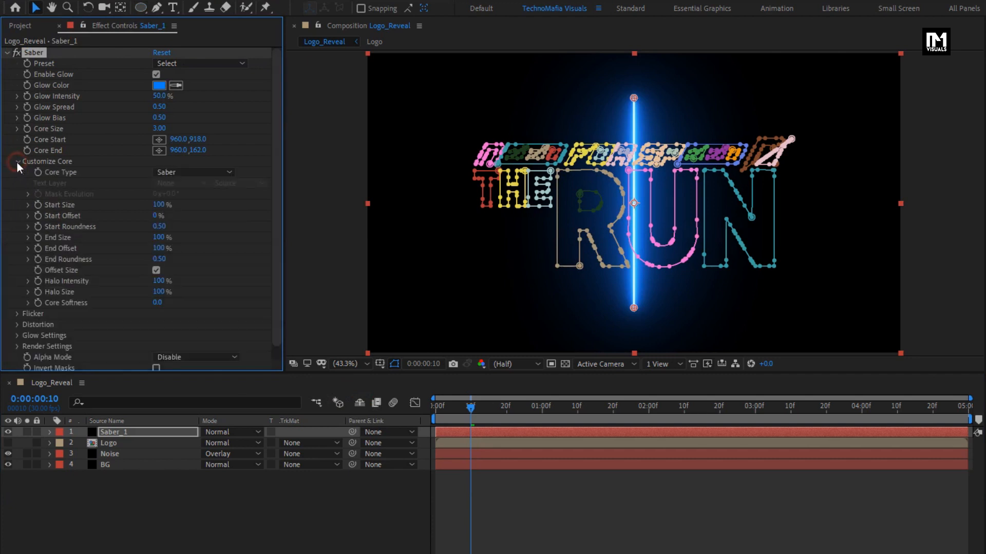
{"action": "left_click", "coordinate": [195, 172]}
{"action": "left_click", "coordinate": [202, 201]}
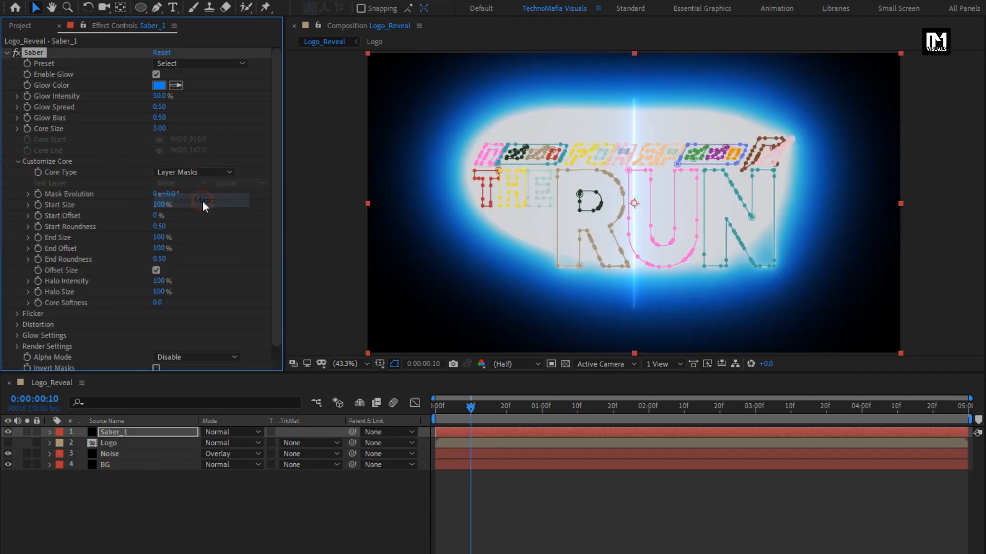
Duplicate the Saber_1 layer three times
{"action": "left_click", "coordinate": [118, 433]}
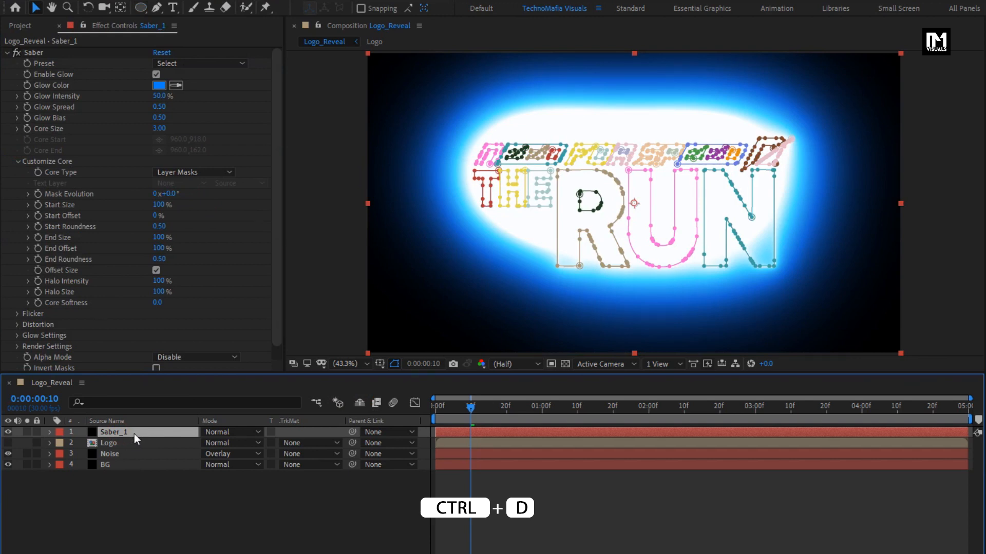
{"action": "key", "text": "ctrl+d"}
{"action": "key", "text": "ctrl+d"}
{"action": "key", "text": "ctrl+d"}
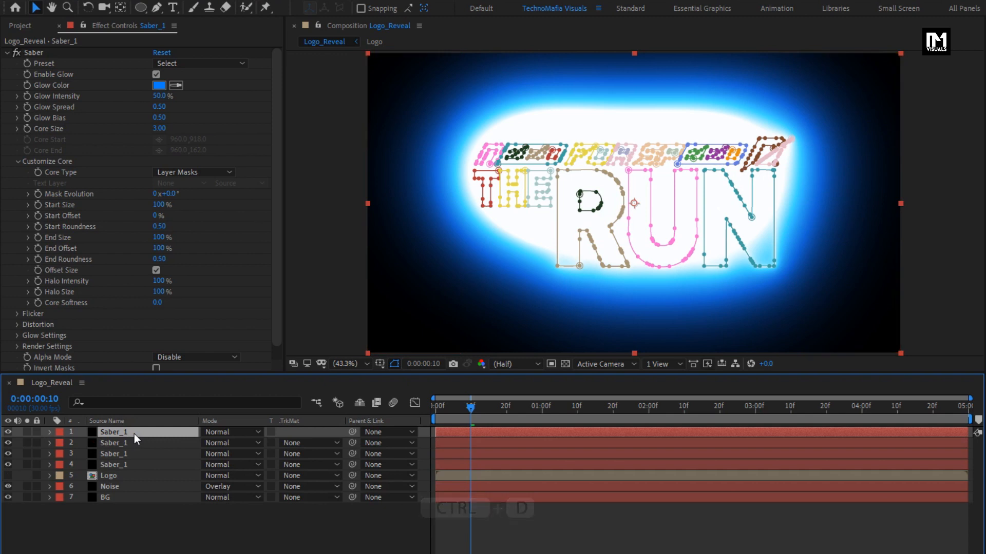
Rename the Saber_1 copy in layer 3 as Saber_2 and the one in layer 2 as Saber_3
{"action": "left_click", "coordinate": [132, 451]}
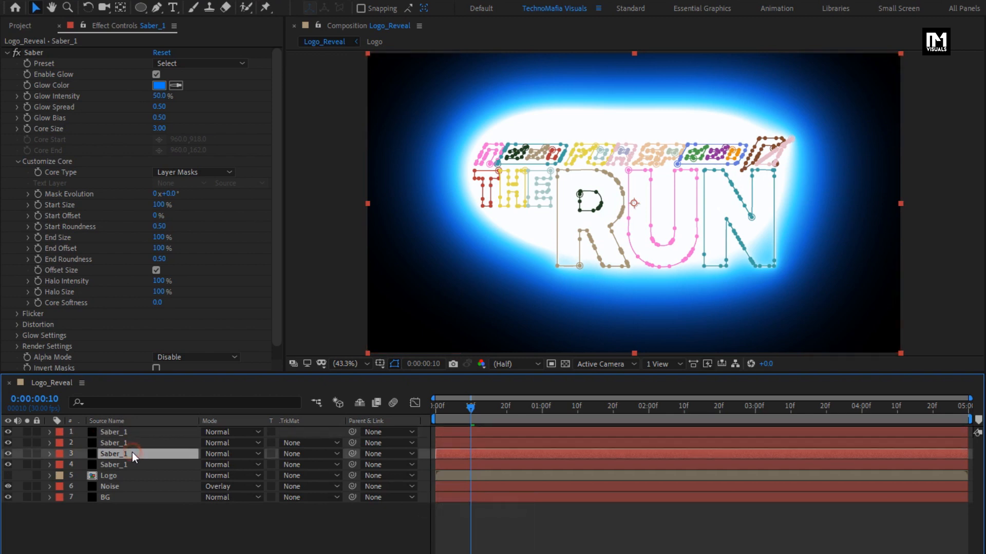
{"action": "key", "text": "Return"}
{"action": "left_click", "coordinate": [131, 452]}
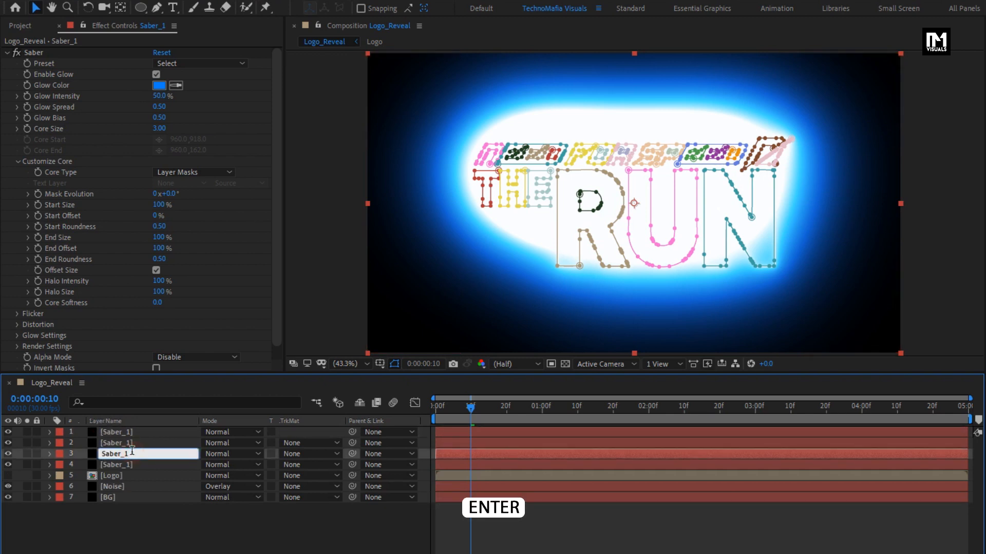
{"action": "type", "text": "2"}
{"action": "key", "text": "Return"}
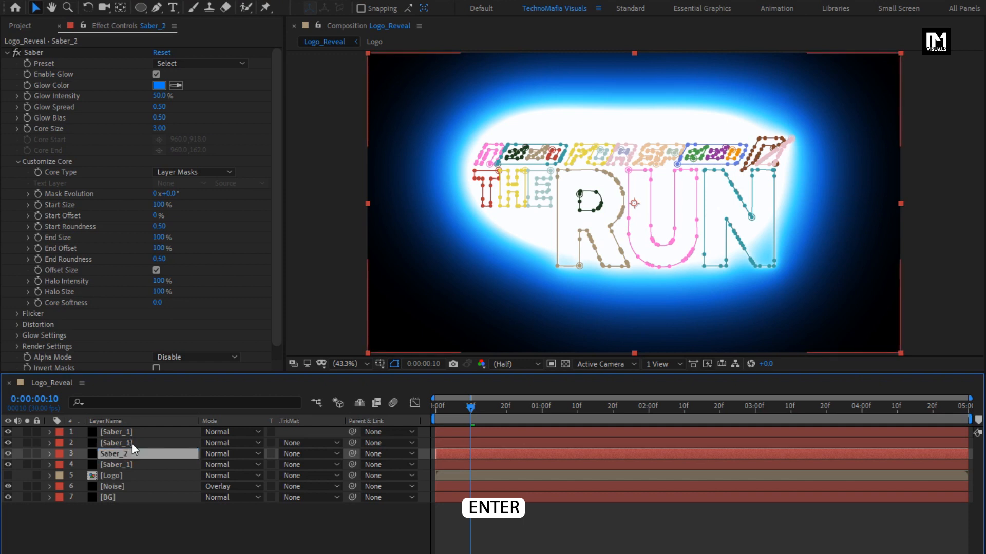
{"action": "left_click", "coordinate": [133, 444]}
{"action": "key", "text": "Return"}
{"action": "left_click", "coordinate": [145, 440]}
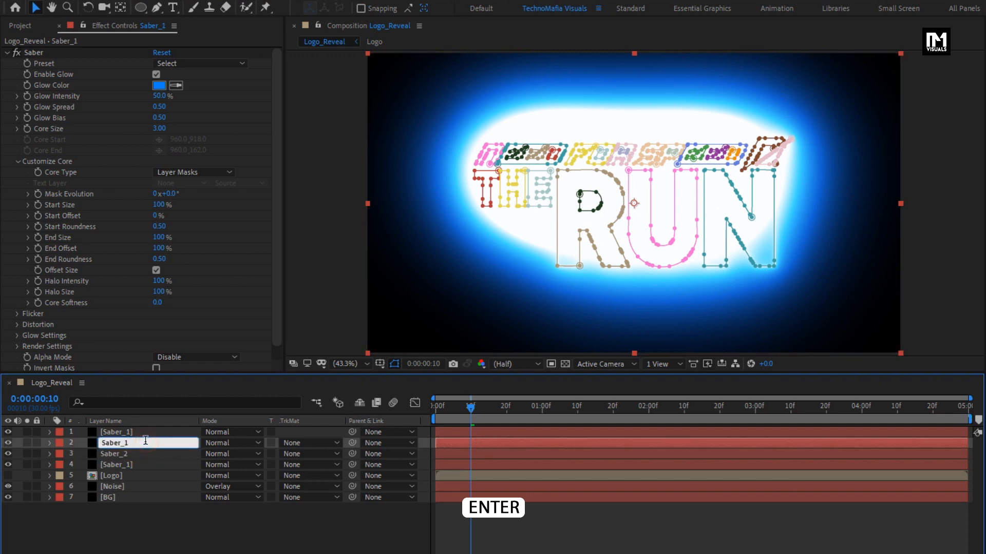
{"action": "type", "text": "3"}
{"action": "key", "text": "Return"}
Rename the topmost copy as Saber_4, and hide the Saber_2, Saber_3 and Saber_4 layers
{"action": "left_click", "coordinate": [146, 435]}
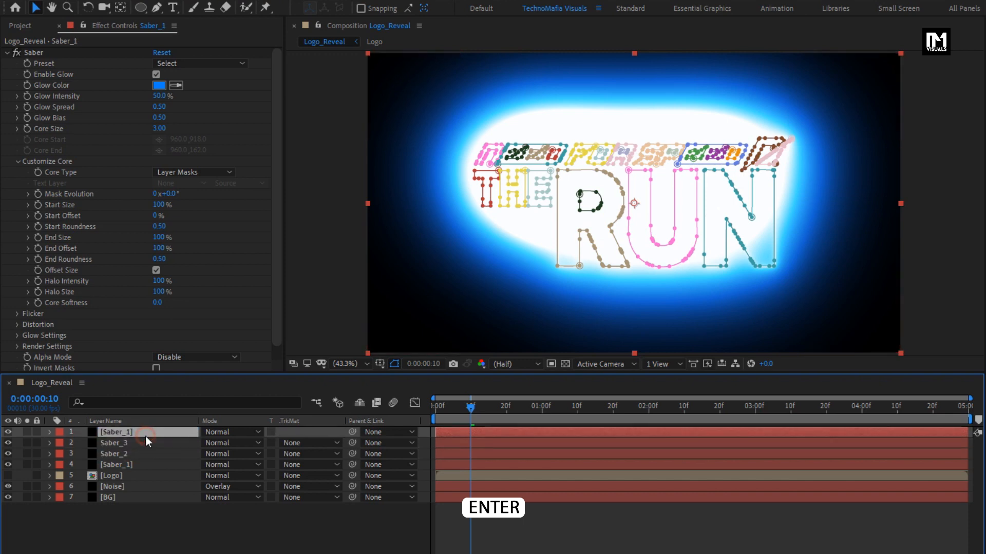
{"action": "key", "text": "Return"}
{"action": "left_click", "coordinate": [146, 434]}
{"action": "key", "text": "BackSpace"}
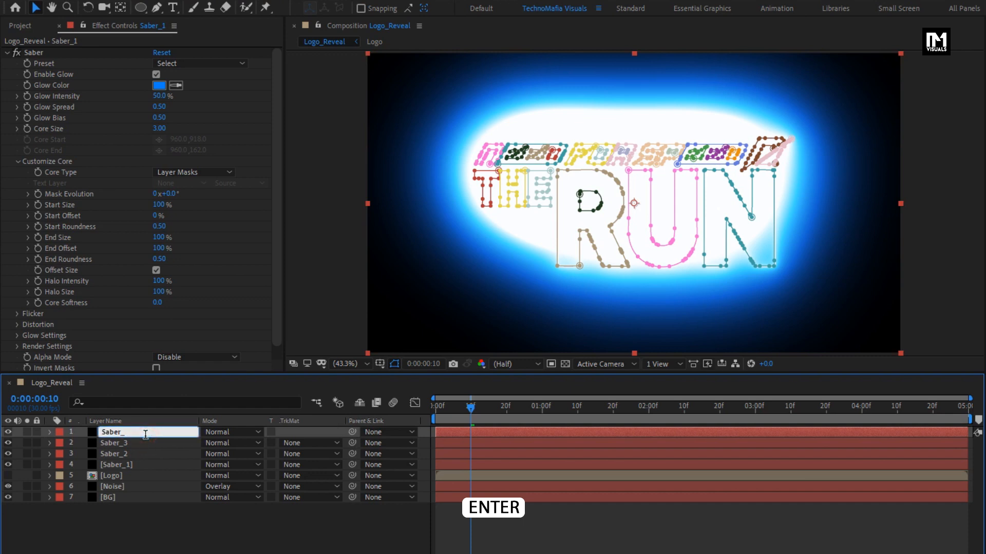
{"action": "key", "text": "Return"}
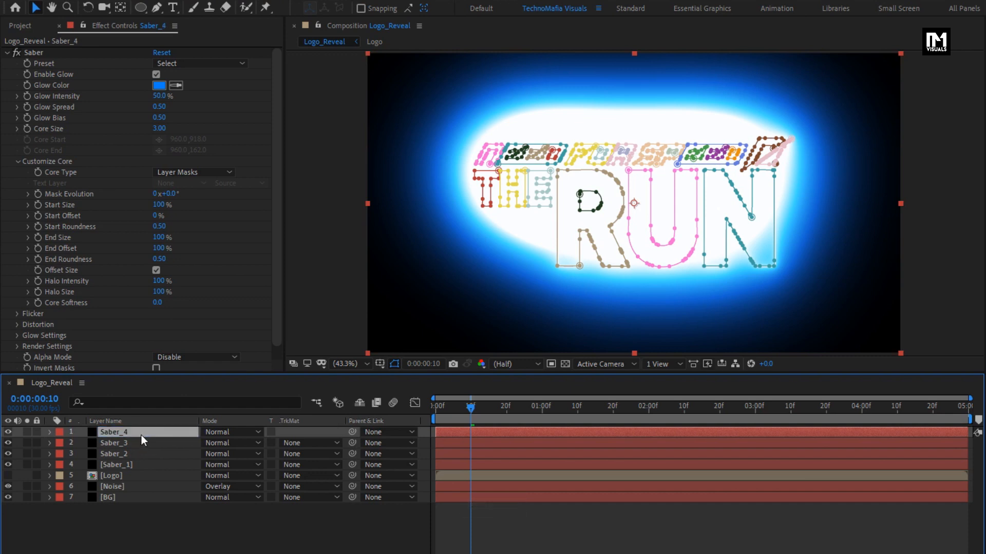
{"action": "left_click", "coordinate": [8, 442]}
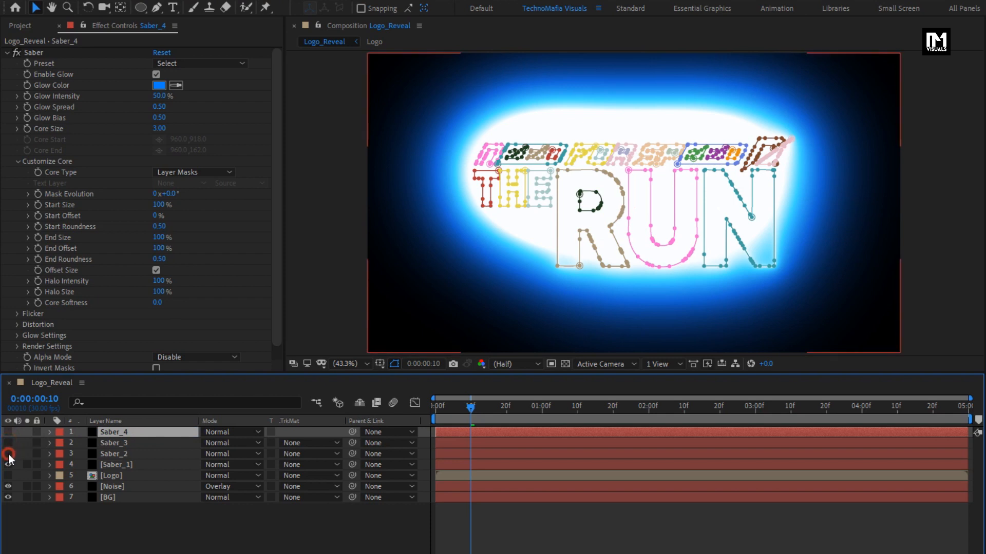
{"action": "left_click", "coordinate": [9, 454]}
Apply the Inferno preset to the Saber effect on Saber_1 and hide the mask outlines in the viewer
{"action": "left_click", "coordinate": [131, 464]}
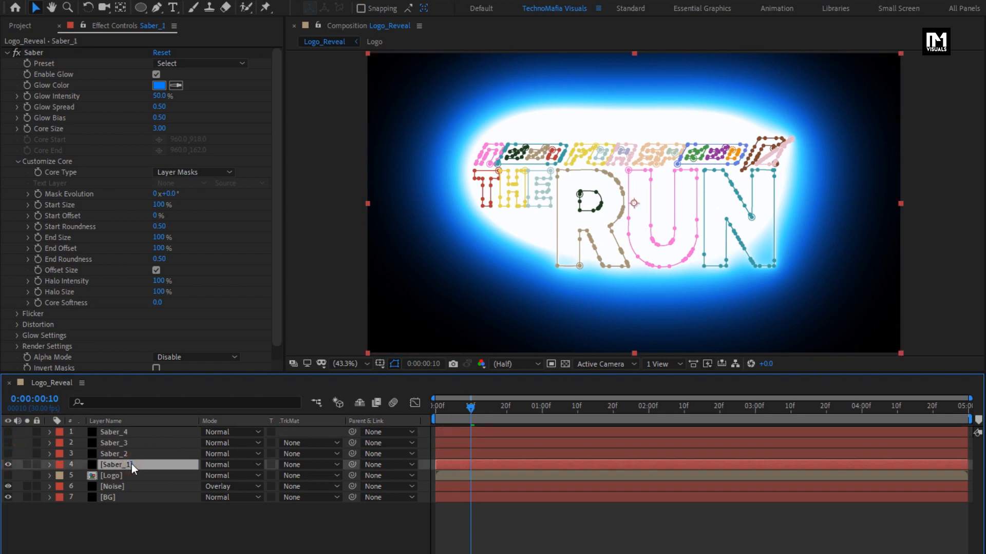
{"action": "left_click", "coordinate": [179, 63]}
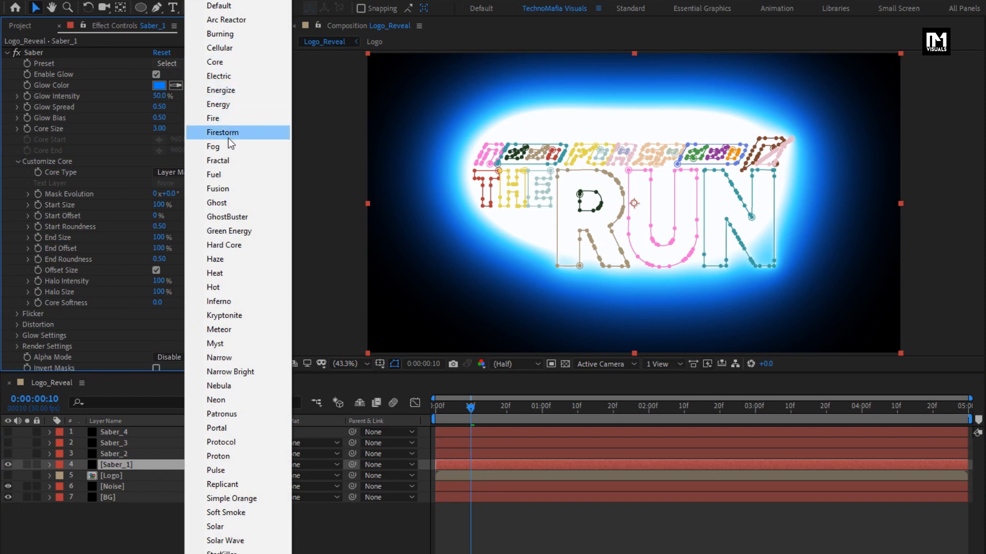
{"action": "left_click", "coordinate": [229, 301]}
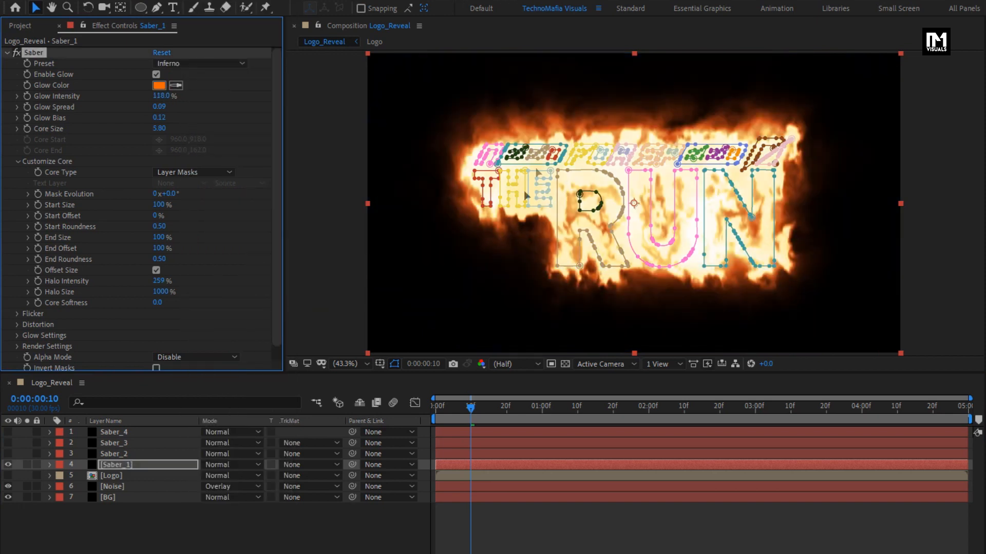
{"action": "left_click", "coordinate": [393, 363]}
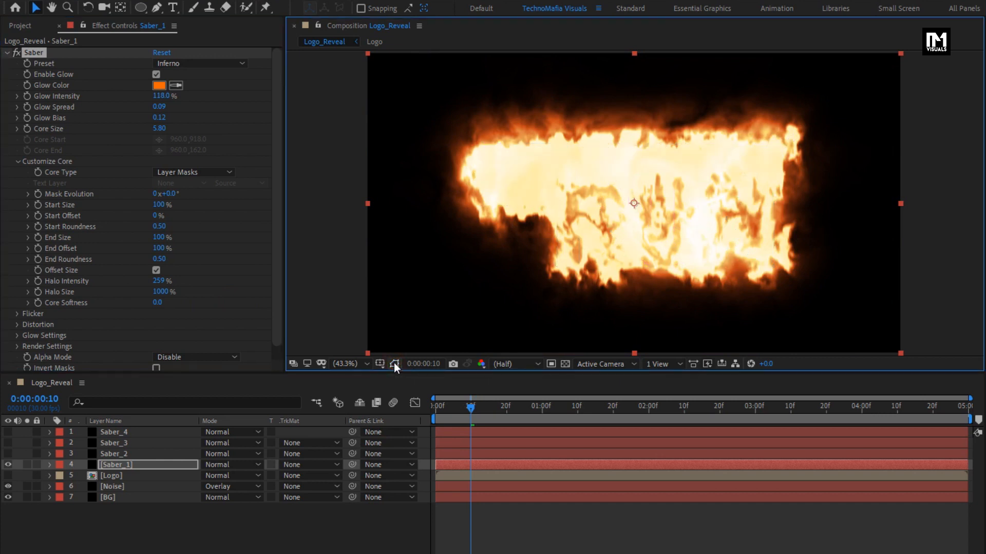
Change the Saber_1 Glow Color to a slightly darkened blue with a hue of about 216°
{"action": "left_click", "coordinate": [159, 85]}
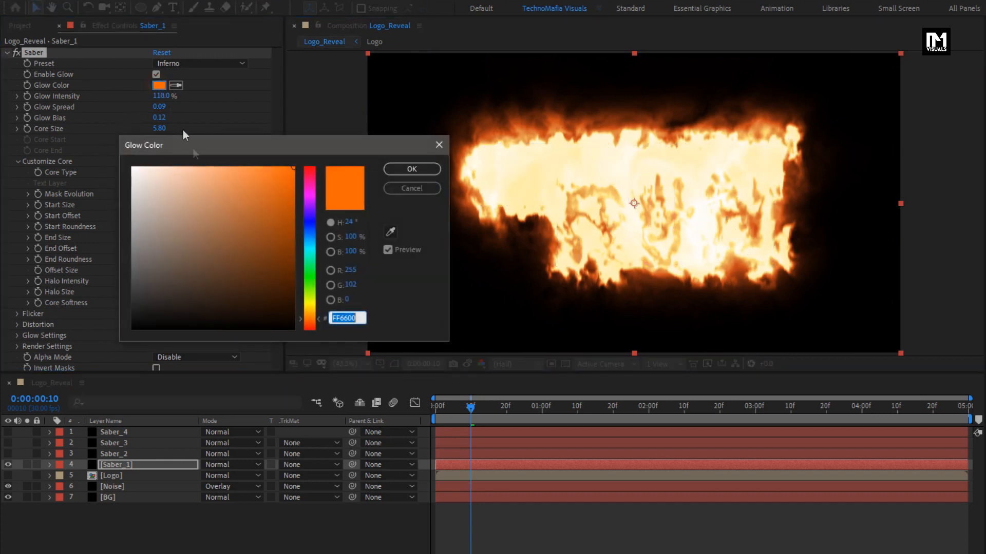
{"action": "left_click", "coordinate": [310, 242]}
{"action": "left_click_drag", "start_coordinate": [310, 242], "coordinate": [310, 232]}
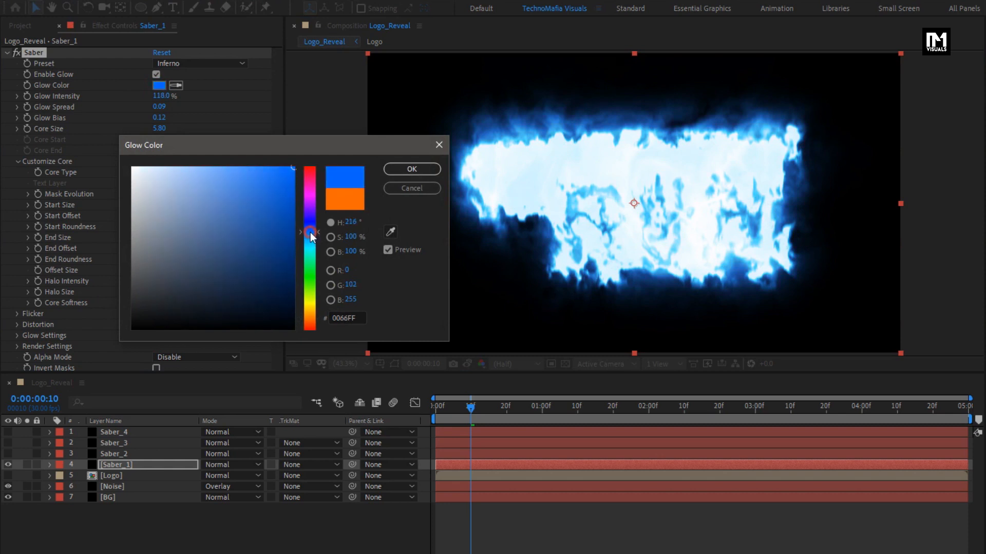
{"action": "left_click", "coordinate": [290, 185]}
{"action": "left_click", "coordinate": [390, 170]}
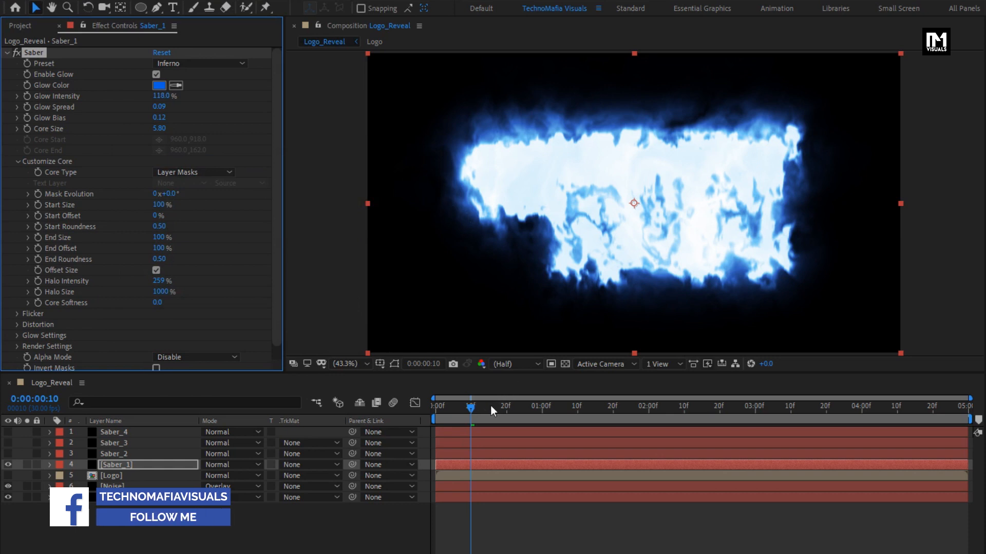
Add a Glow Intensity keyframe of 0% at 0:00:00:05 on Saber_1's Saber effect
{"action": "left_click_drag", "start_coordinate": [969, 398], "coordinate": [655, 395]}
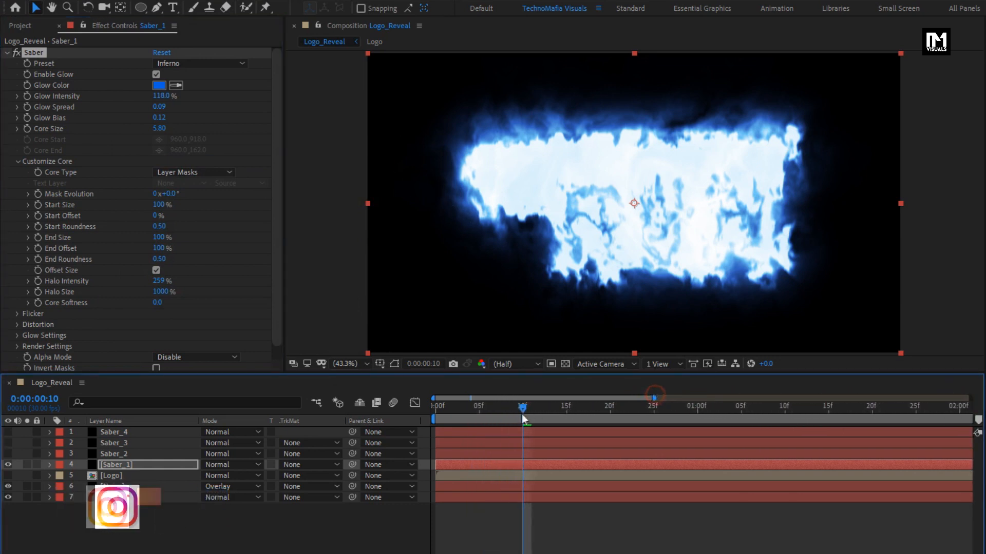
{"action": "left_click_drag", "start_coordinate": [524, 411], "coordinate": [479, 411]}
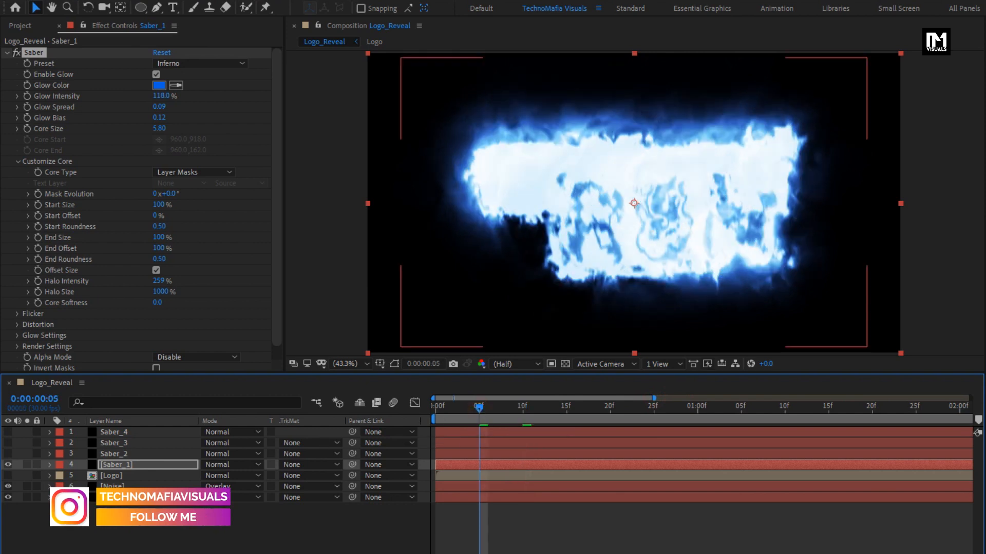
{"action": "left_click", "coordinate": [113, 466]}
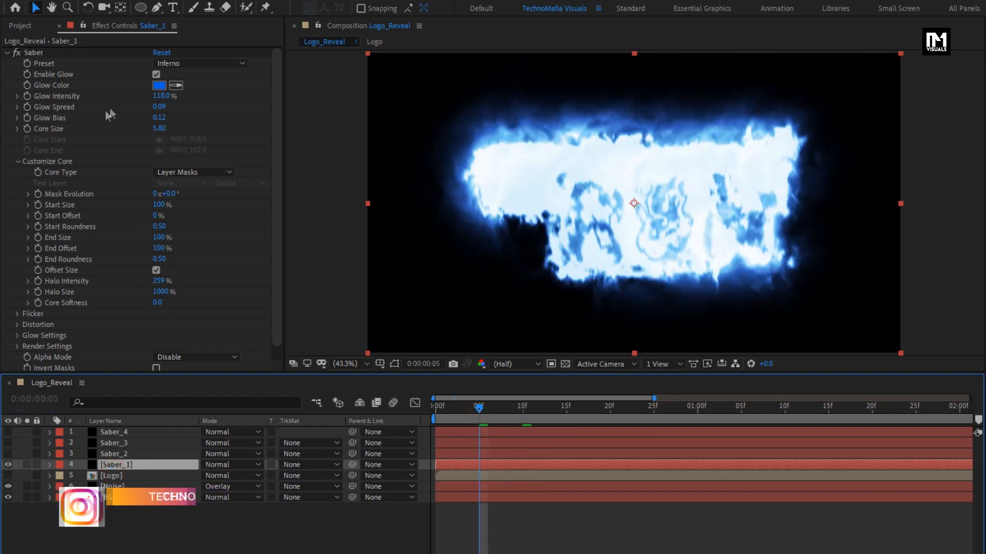
{"action": "left_click", "coordinate": [27, 96]}
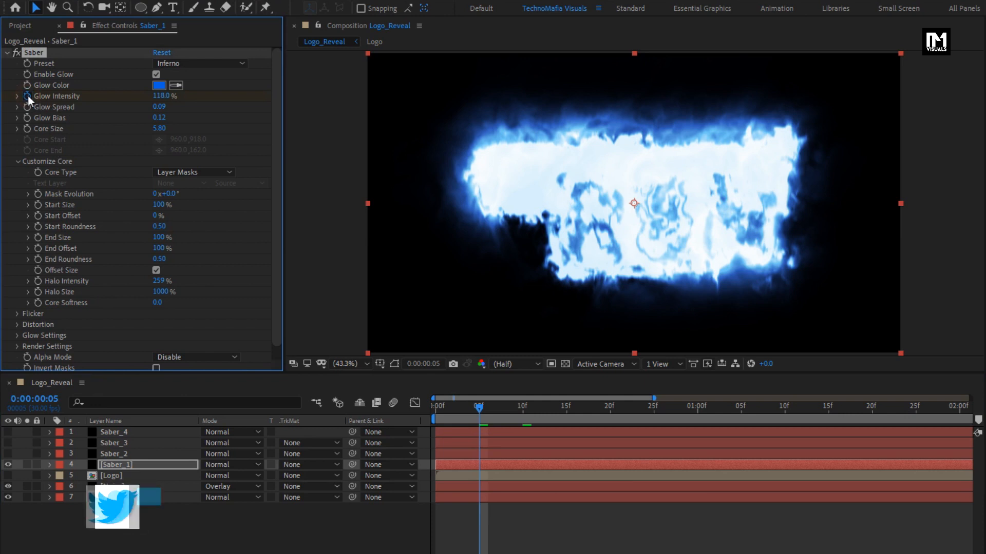
{"action": "left_click", "coordinate": [161, 96]}
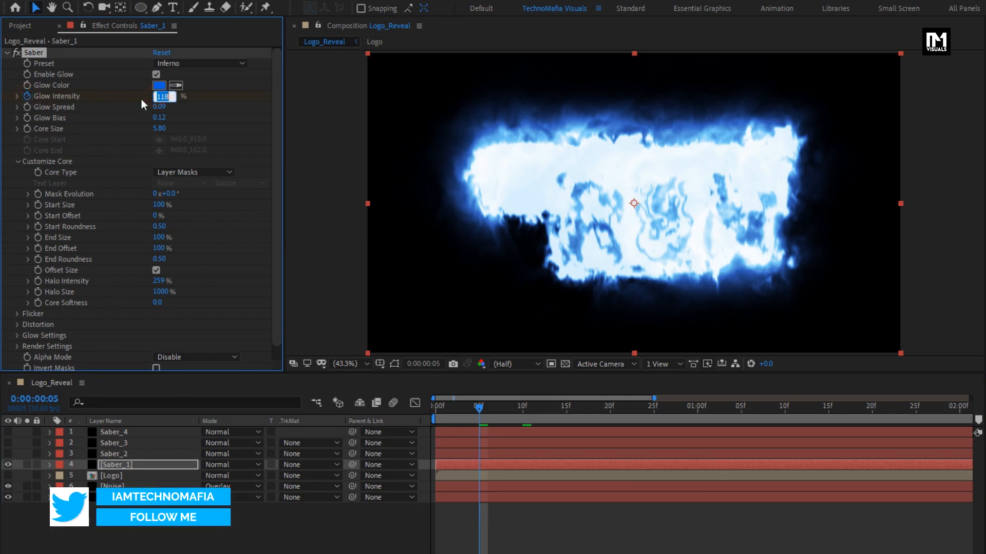
{"action": "type", "text": "0"}
{"action": "key", "text": "Return"}
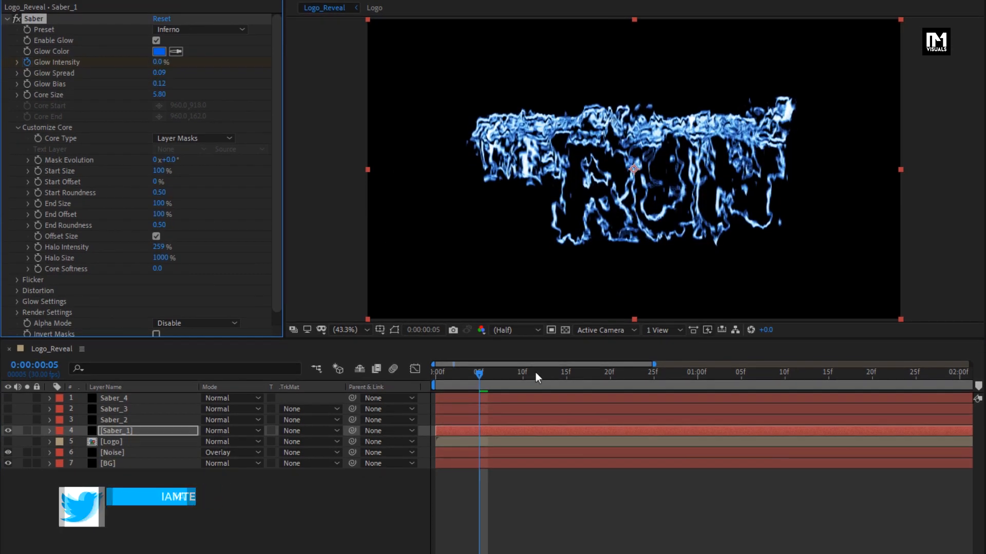
At 0:00:00:12, remove the Mask Path keyframing from all masks on Saber_1 and show only its remaining keyframed property
{"action": "left_click", "coordinate": [541, 372]}
{"action": "key", "text": "u"}
{"action": "left_click", "coordinate": [150, 433]}
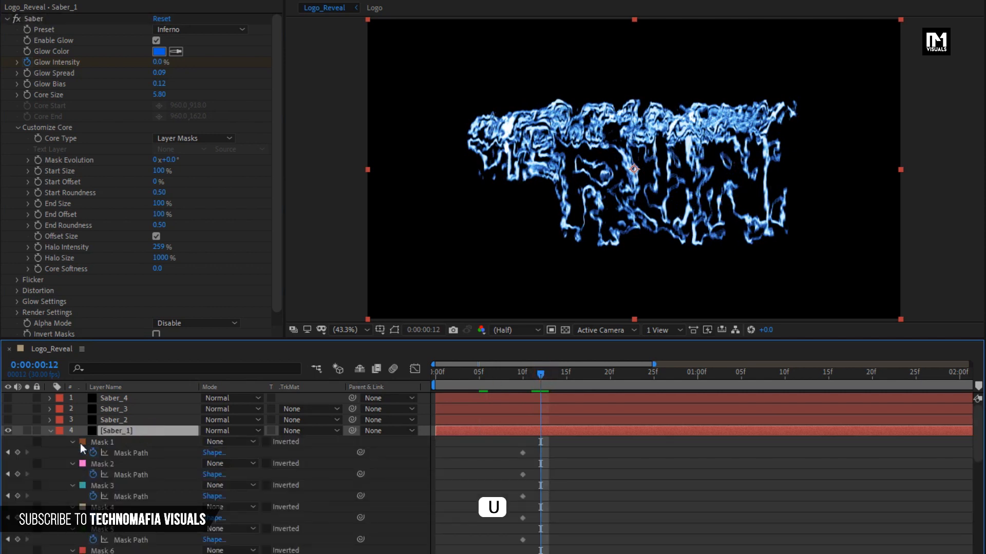
{"action": "scroll", "coordinate": [518, 455], "scroll_direction": "down", "scroll_amount": 1}
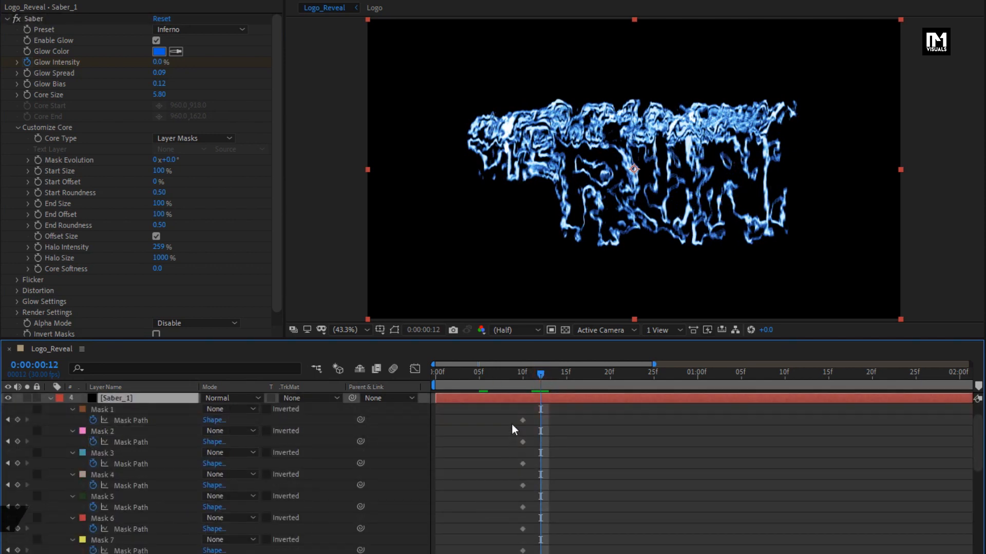
{"action": "left_click_drag", "start_coordinate": [510, 415], "coordinate": [541, 534]}
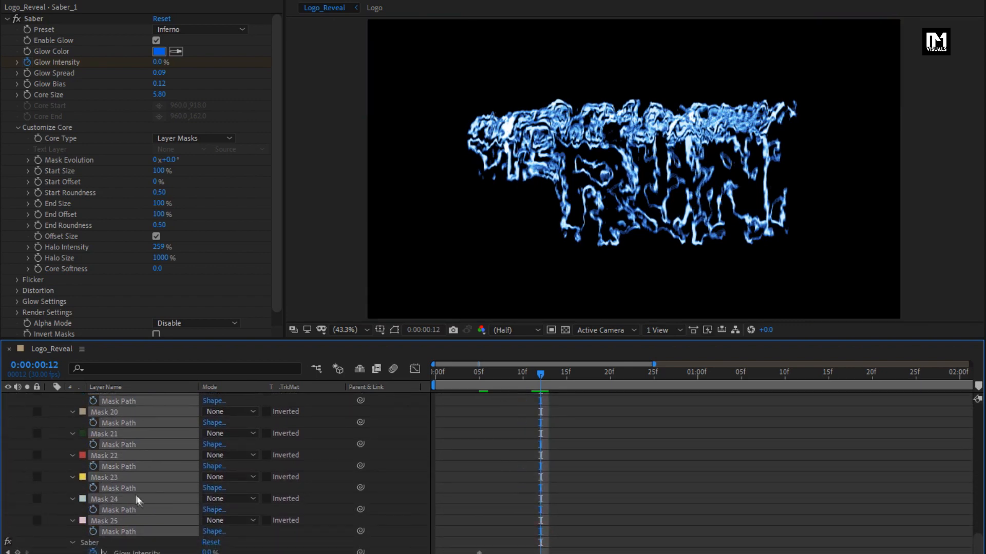
{"action": "scroll", "coordinate": [133, 493], "scroll_direction": "up", "scroll_amount": 15}
{"action": "left_click", "coordinate": [113, 433]}
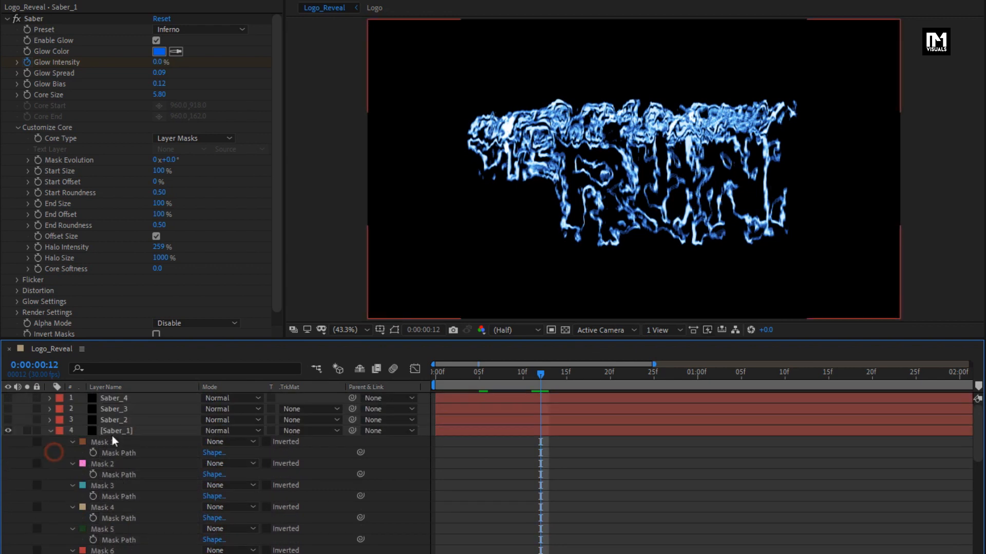
{"action": "key", "text": "u"}
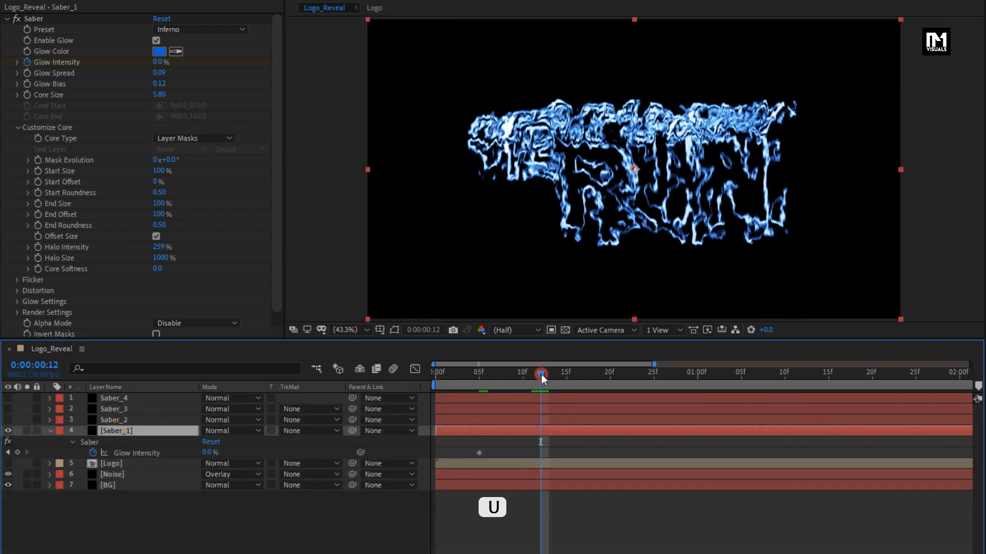
Add Glow Intensity keyframes to Saber_1's Saber effect: 195% at 0:00:00:12 and 120% at 0:00:00:15
{"action": "left_click", "coordinate": [158, 62]}
{"action": "type", "text": "195"}
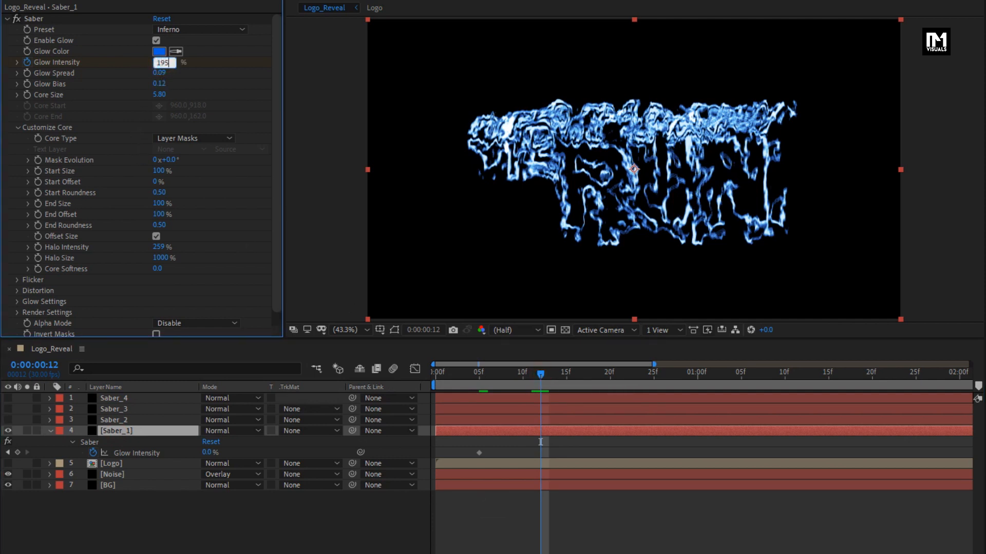
{"action": "key", "text": "Return"}
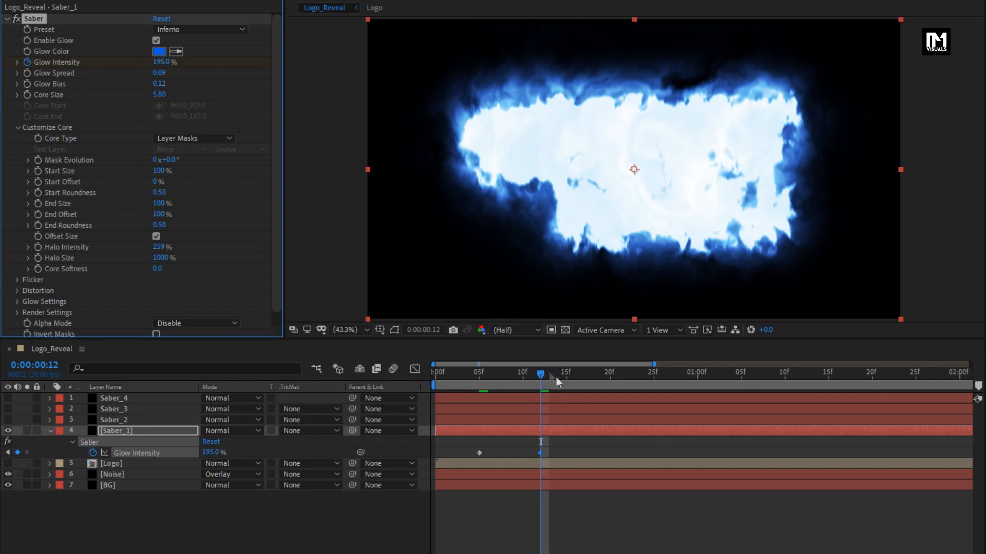
{"action": "left_click", "coordinate": [567, 377]}
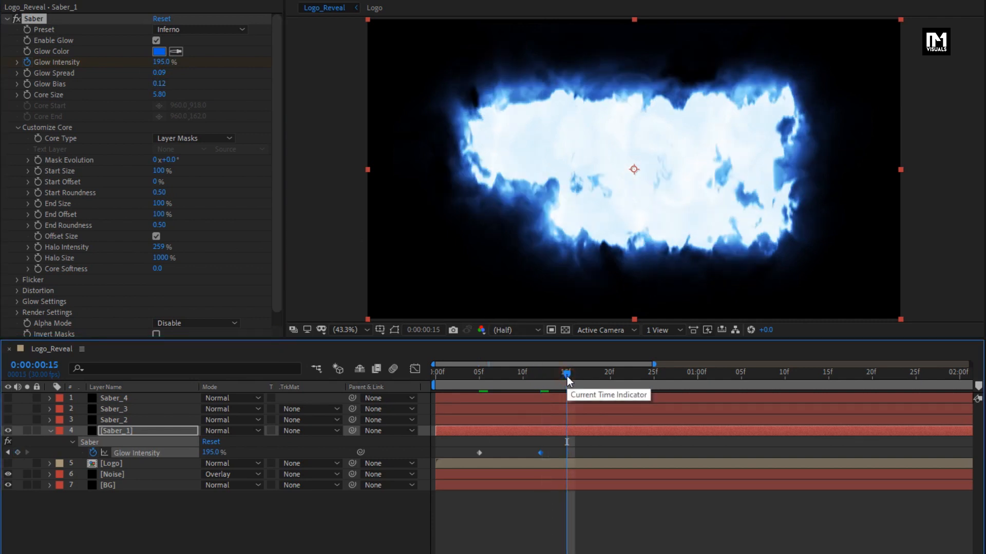
{"action": "left_click", "coordinate": [156, 63]}
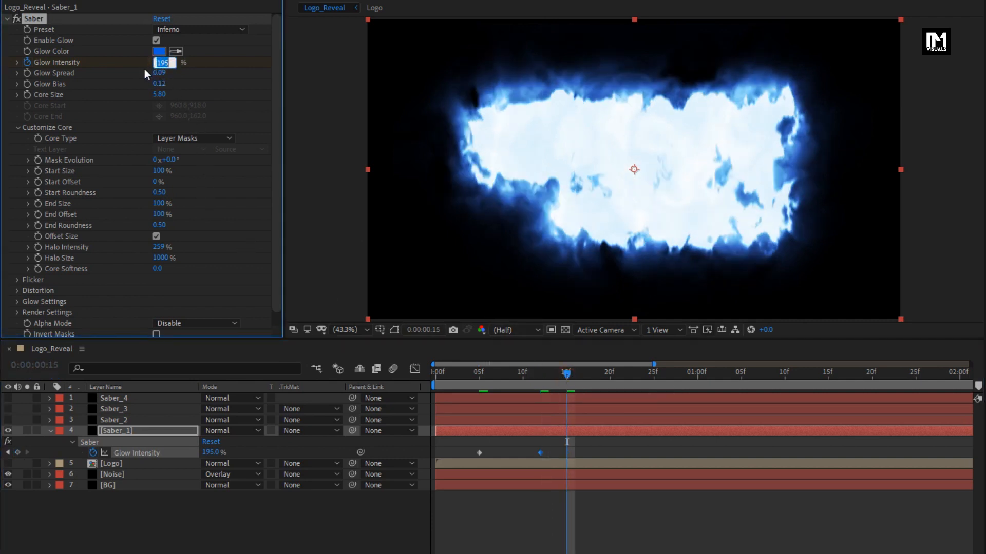
{"action": "type", "text": "120"}
{"action": "key", "text": "Return"}
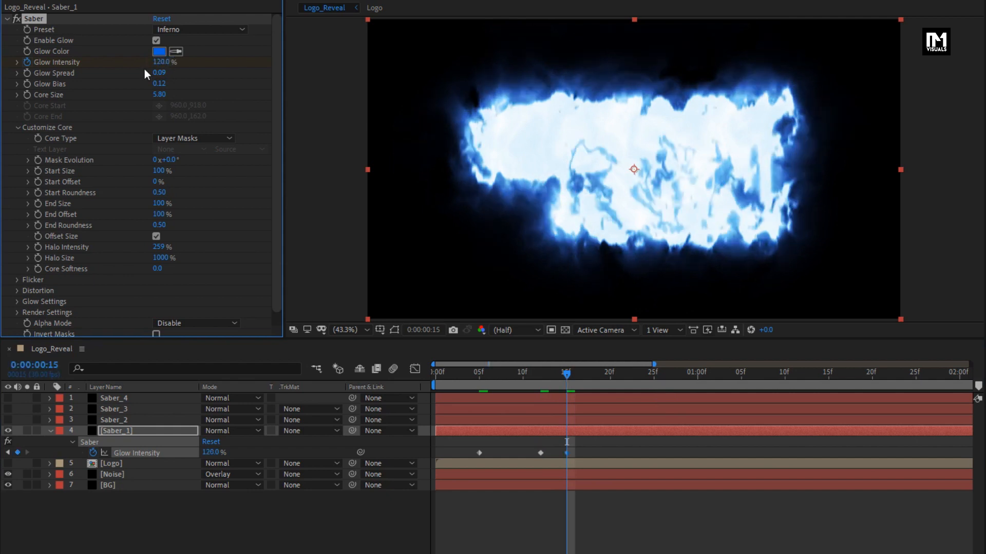
Add a Glow Intensity keyframe of 60% at 0:00:01:10 on Saber_1's Saber effect
{"action": "left_click_drag", "start_coordinate": [637, 379], "coordinate": [784, 376]}
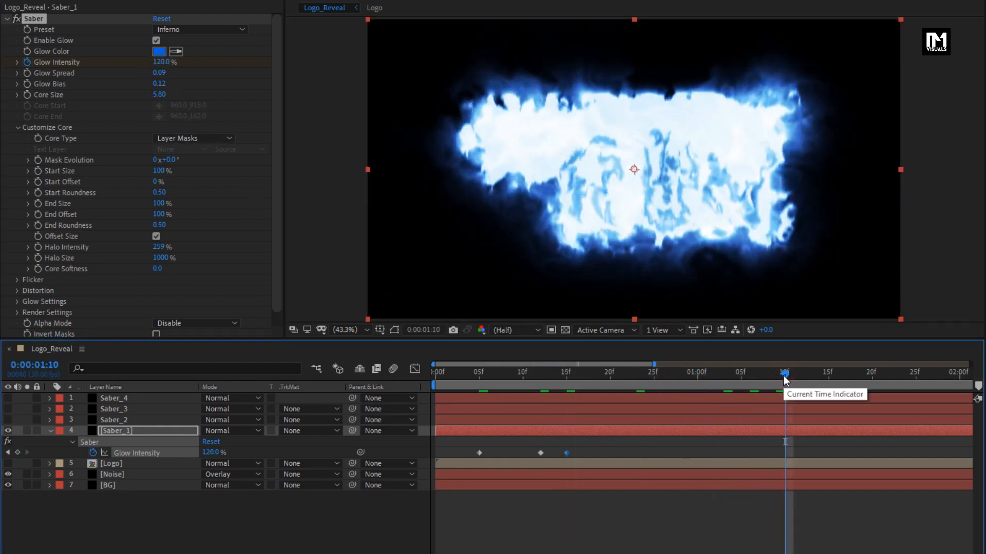
{"action": "left_click", "coordinate": [210, 452]}
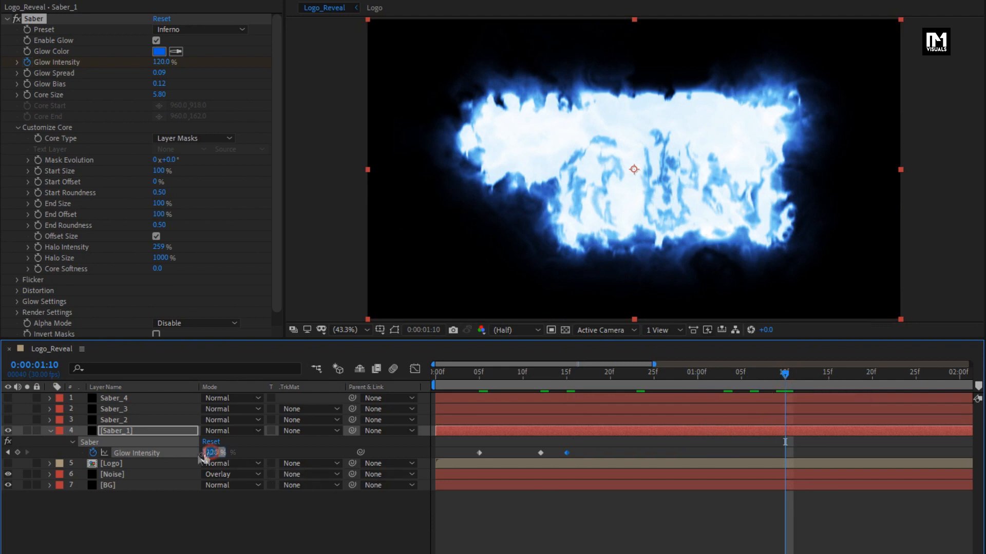
{"action": "type", "text": "60"}
{"action": "key", "text": "Return"}
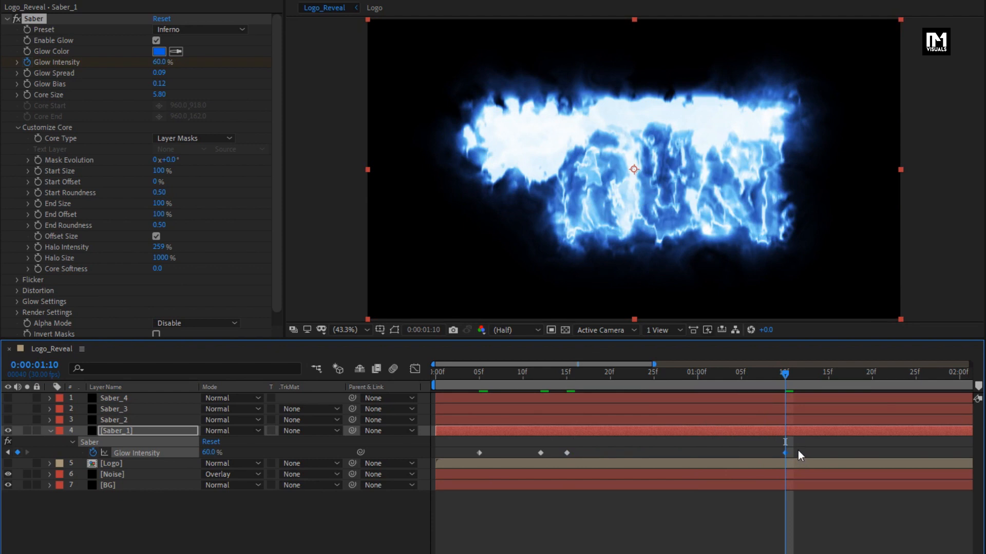
Apply Easy Ease to the last two Glow Intensity keyframes on Saber_1
{"action": "left_click_drag", "start_coordinate": [798, 451], "coordinate": [565, 457]}
{"action": "right_click", "coordinate": [567, 455]}
{"action": "mouse_move", "coordinate": [638, 449]}
{"action": "left_click", "coordinate": [750, 485]}
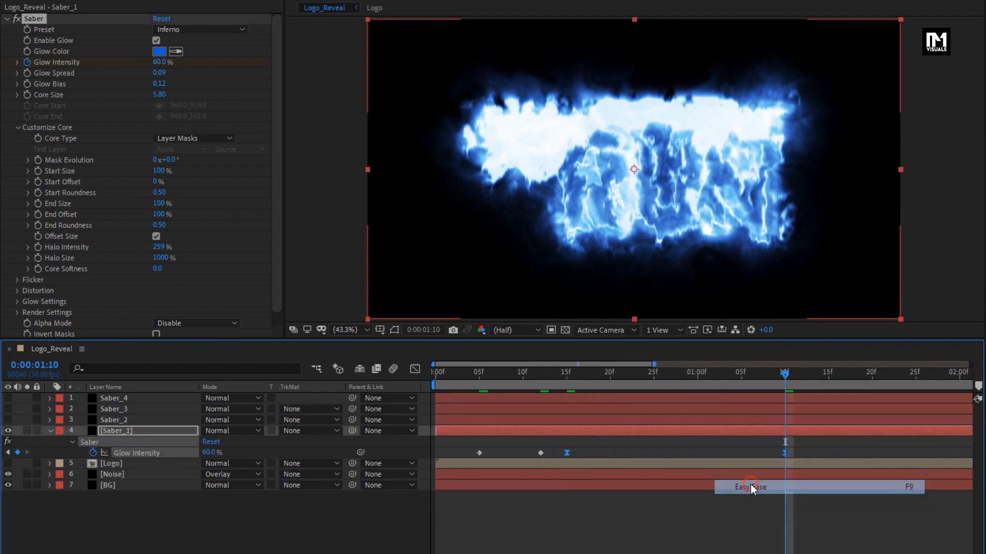
{"action": "left_click", "coordinate": [162, 434]}
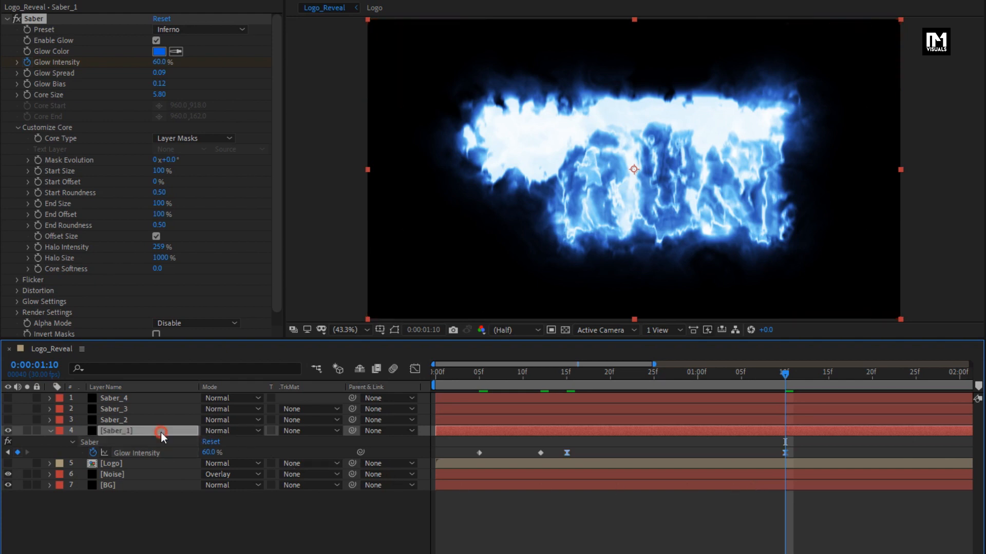
Enable Core Size keyframing on Saber_1's Saber effect at 0:00:00:13 with a value of 1
{"action": "left_click_drag", "start_coordinate": [509, 379], "coordinate": [549, 378]}
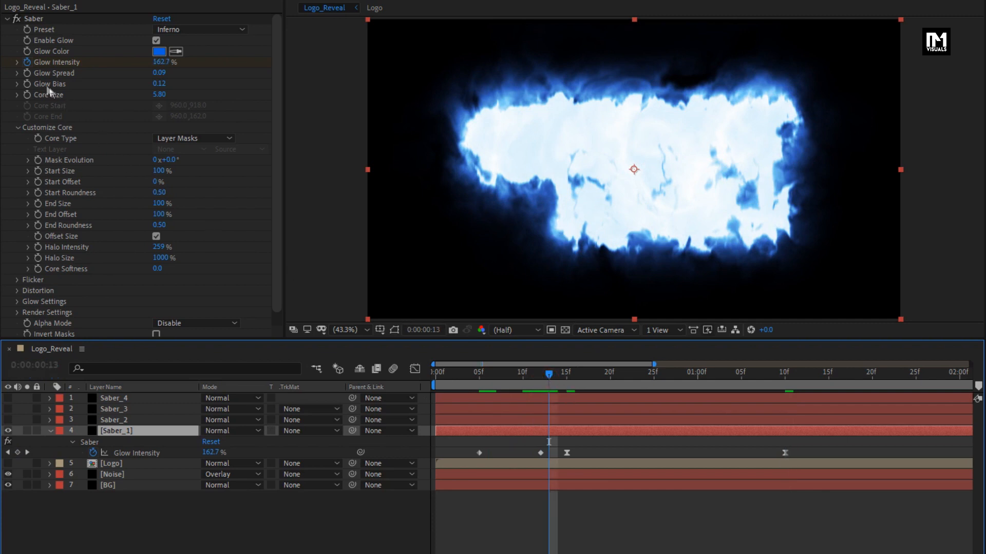
{"action": "left_click", "coordinate": [28, 100]}
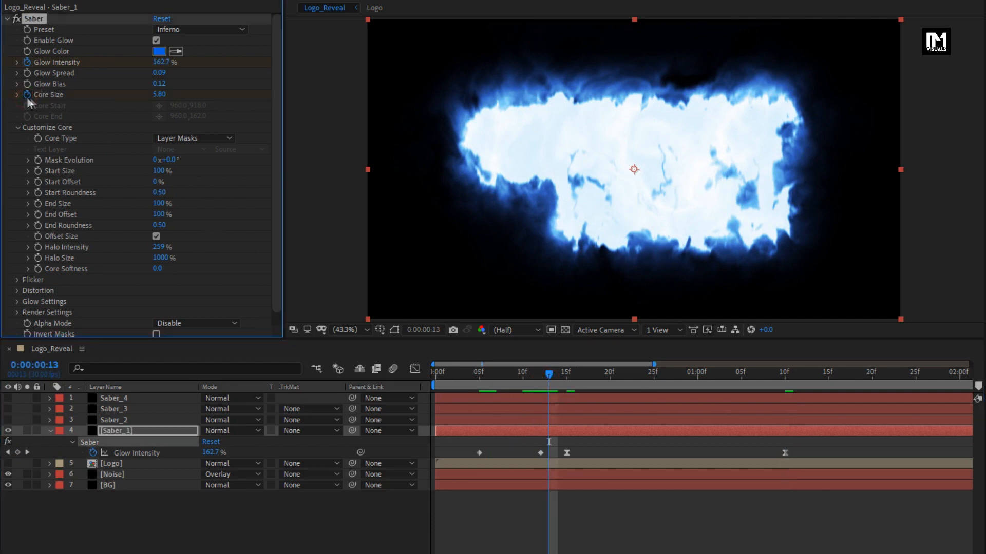
{"action": "left_click", "coordinate": [160, 95]}
{"action": "type", "text": "1"}
{"action": "key", "text": "Return"}
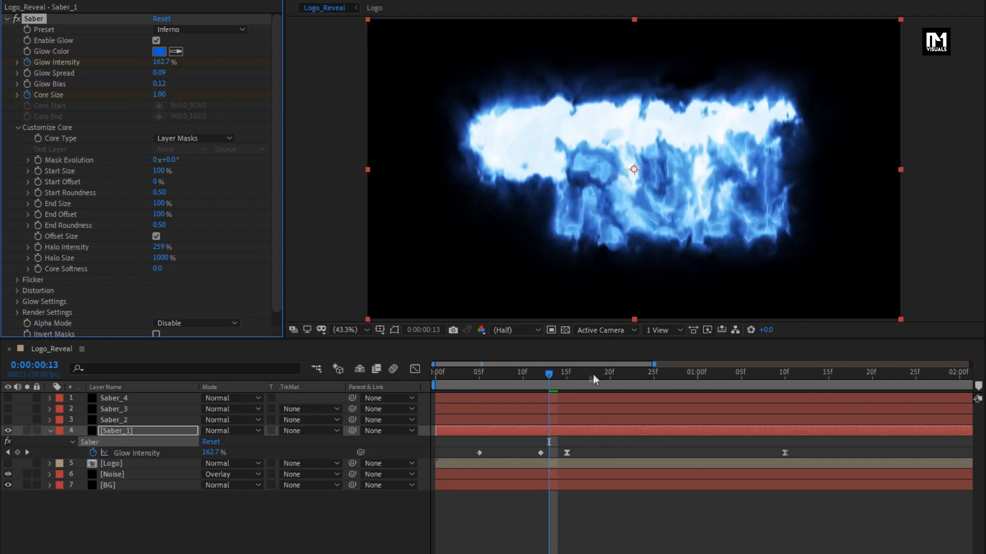
Add Core Size keyframes of 5.80 at 0:00:00:16 and 1 at 0:00:00:18, and show Saber_1's keyframed properties in the timeline
{"action": "left_click_drag", "start_coordinate": [592, 374], "coordinate": [577, 378]}
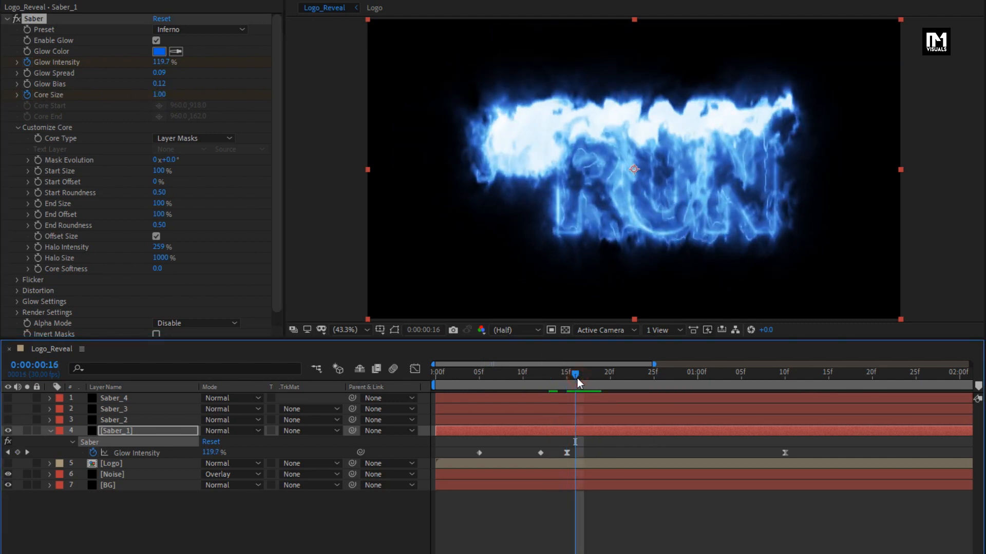
{"action": "left_click", "coordinate": [159, 95]}
{"action": "key", "text": "Return"}
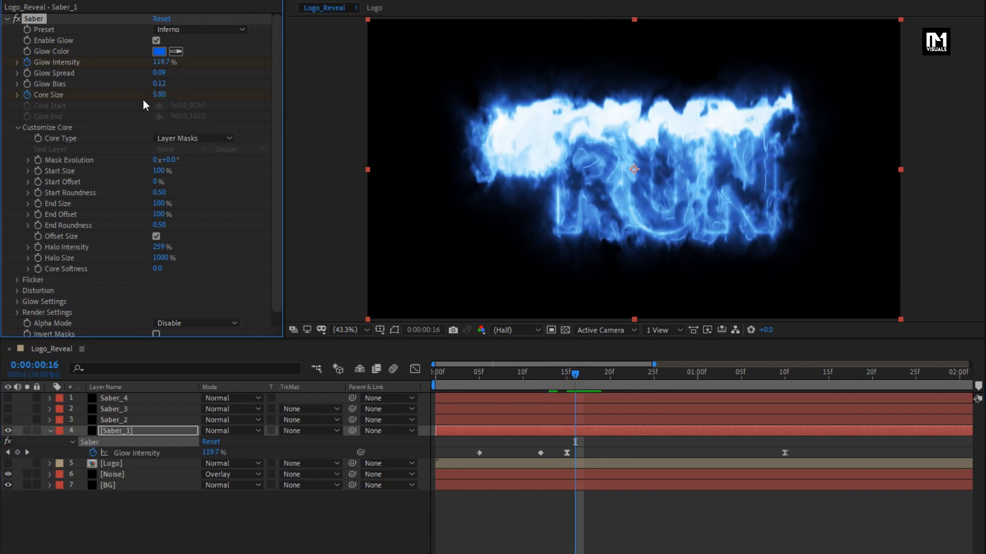
{"action": "left_click_drag", "start_coordinate": [575, 374], "coordinate": [592, 378]}
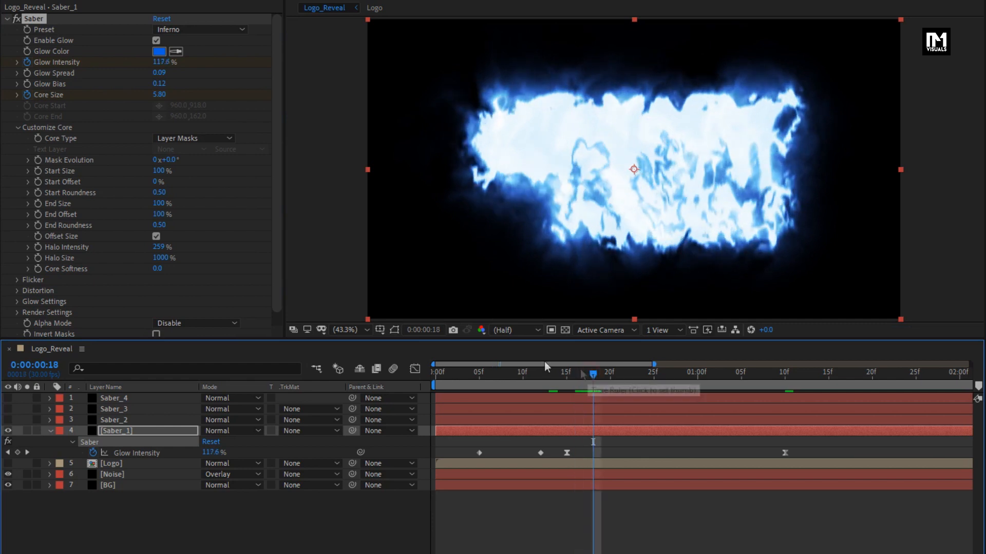
{"action": "left_click", "coordinate": [157, 96]}
{"action": "type", "text": "1"}
{"action": "key", "text": "Return"}
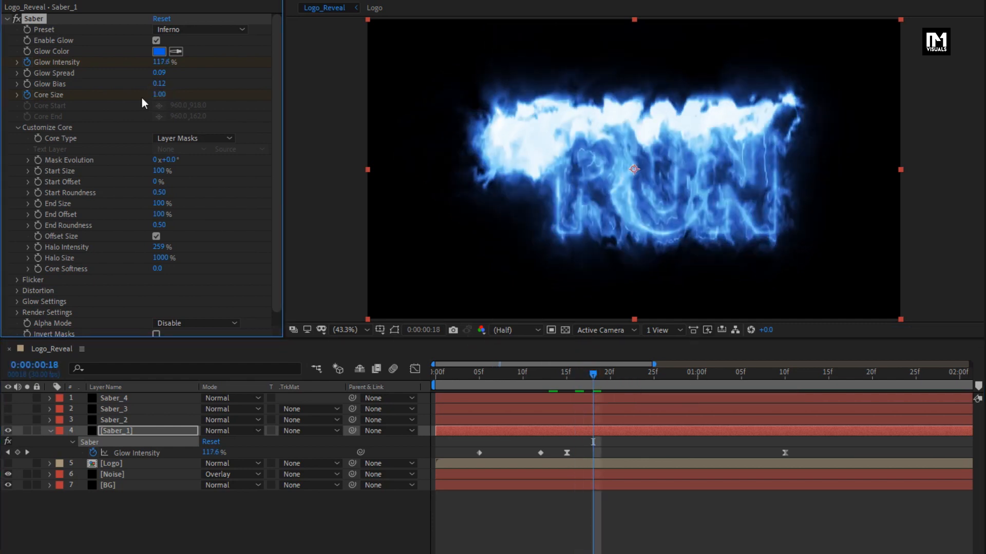
{"action": "key", "text": "u"}
{"action": "left_click", "coordinate": [119, 431]}
{"action": "key", "text": "u"}
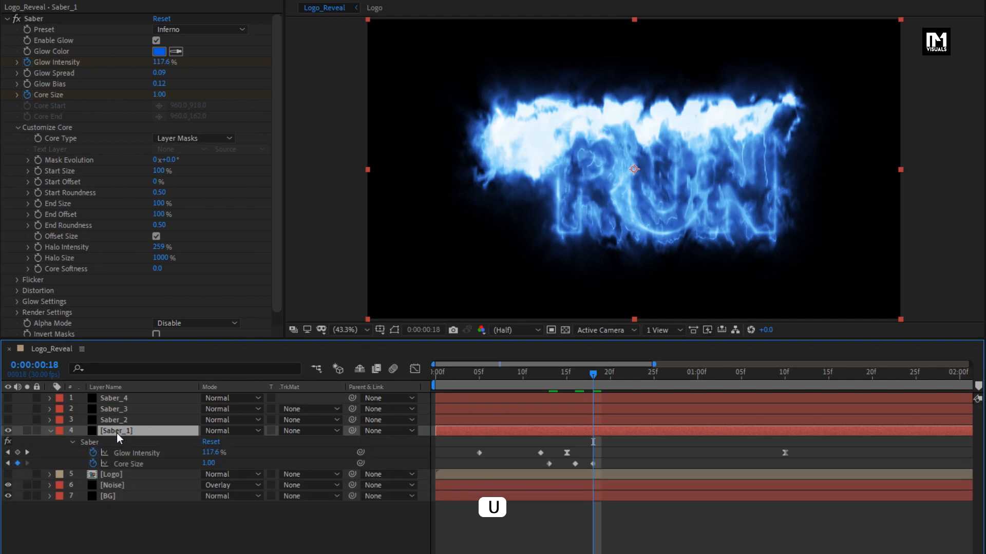
Add Core Size keyframes on Saber_1 of 10 at 0:00:00:24 and 2 at 0:00:00:28
{"action": "left_click_drag", "start_coordinate": [596, 374], "coordinate": [647, 375]}
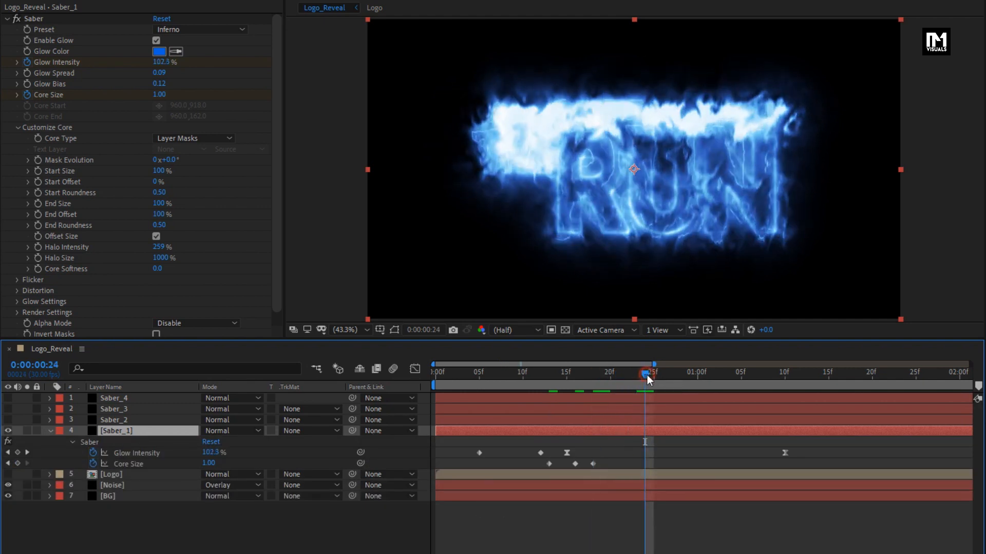
{"action": "left_click", "coordinate": [160, 95]}
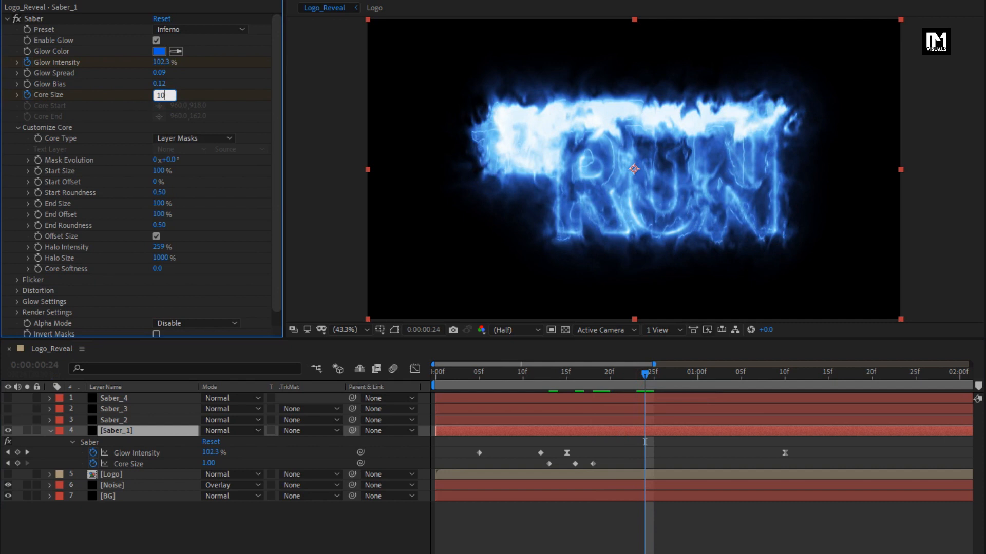
{"action": "type", "text": "10"}
{"action": "key", "text": "Return"}
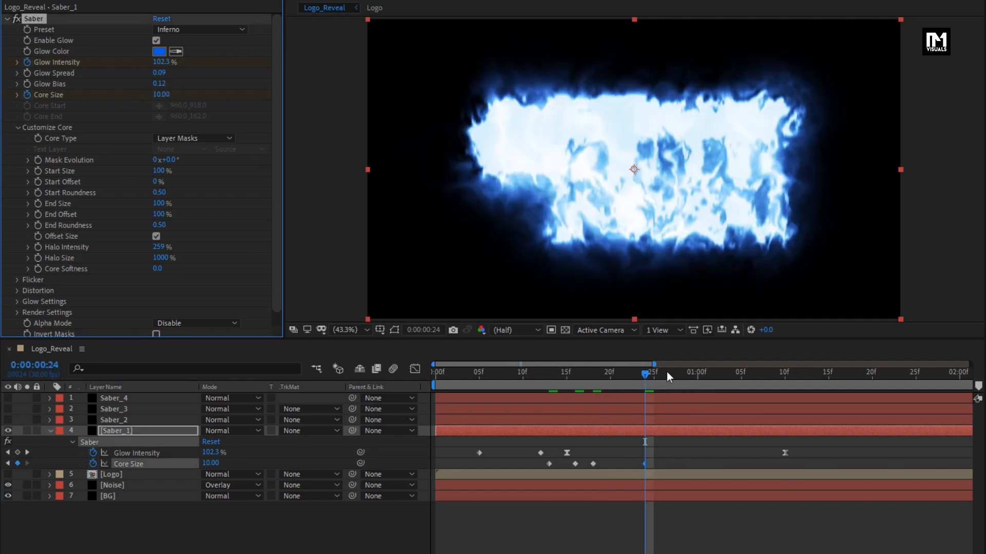
{"action": "left_click_drag", "start_coordinate": [666, 372], "coordinate": [682, 377]}
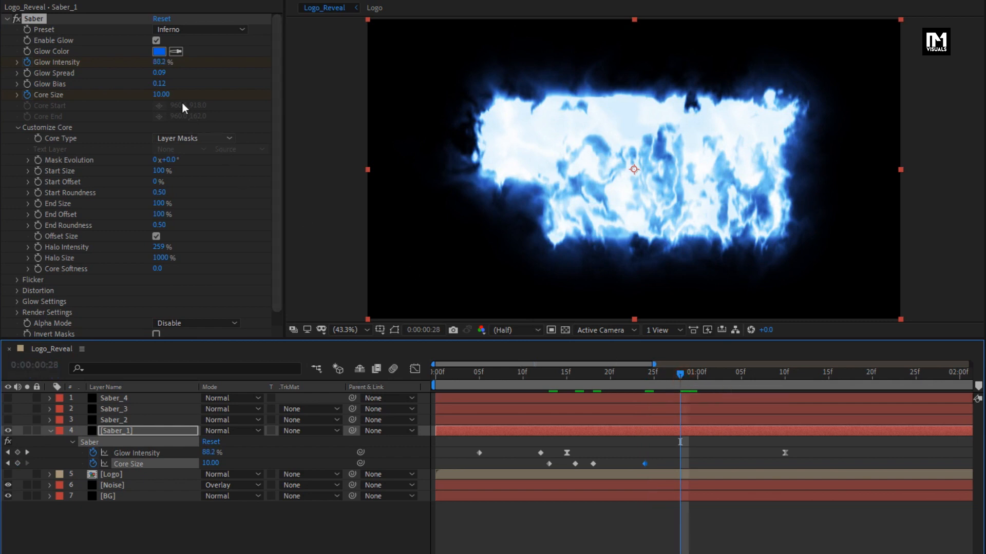
{"action": "left_click", "coordinate": [159, 94]}
{"action": "type", "text": "2"}
{"action": "key", "text": "Return"}
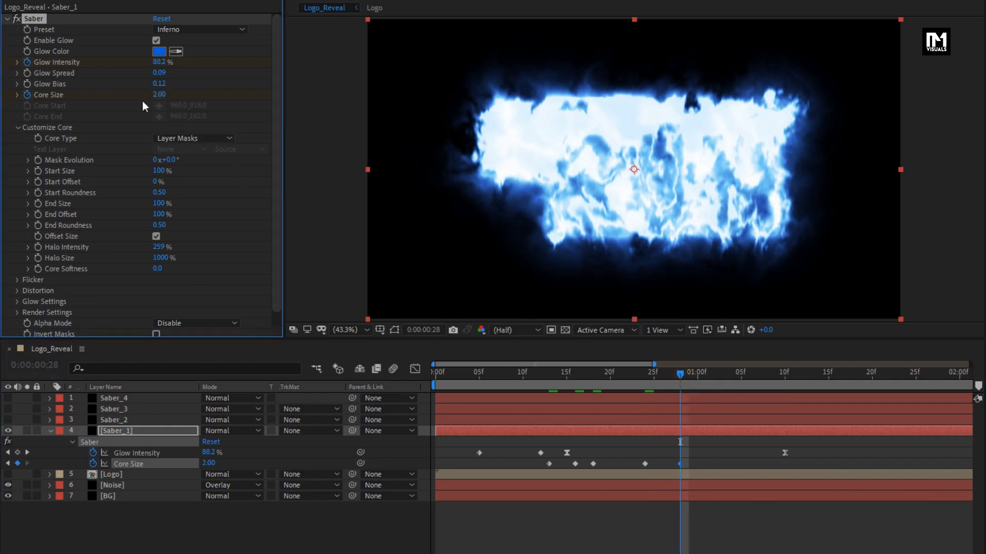
Add a Core Size keyframe of 1 at 0:00:01:02 on Saber_1's Saber effect
{"action": "left_click", "coordinate": [712, 377]}
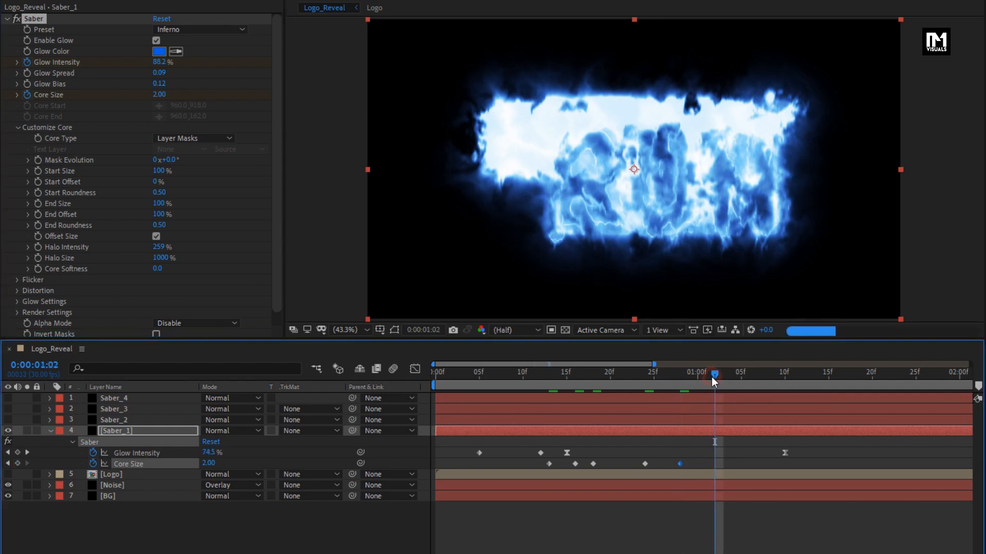
{"action": "left_click", "coordinate": [157, 96]}
{"action": "type", "text": "1"}
{"action": "key", "text": "Return"}
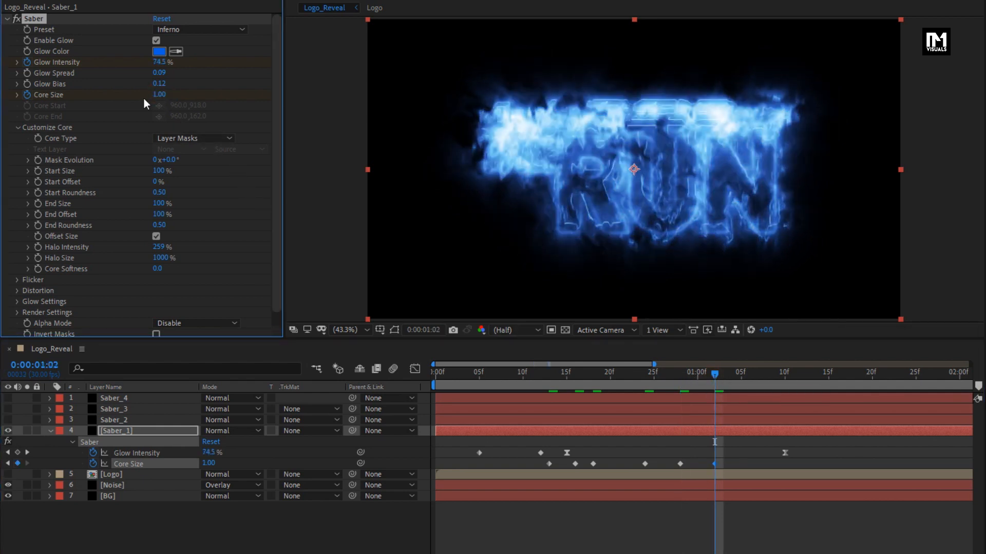
Apply Easy Ease to the first three Core Size keyframes on Saber_1
{"action": "left_click_drag", "start_coordinate": [535, 457], "coordinate": [609, 467]}
{"action": "right_click", "coordinate": [593, 464]}
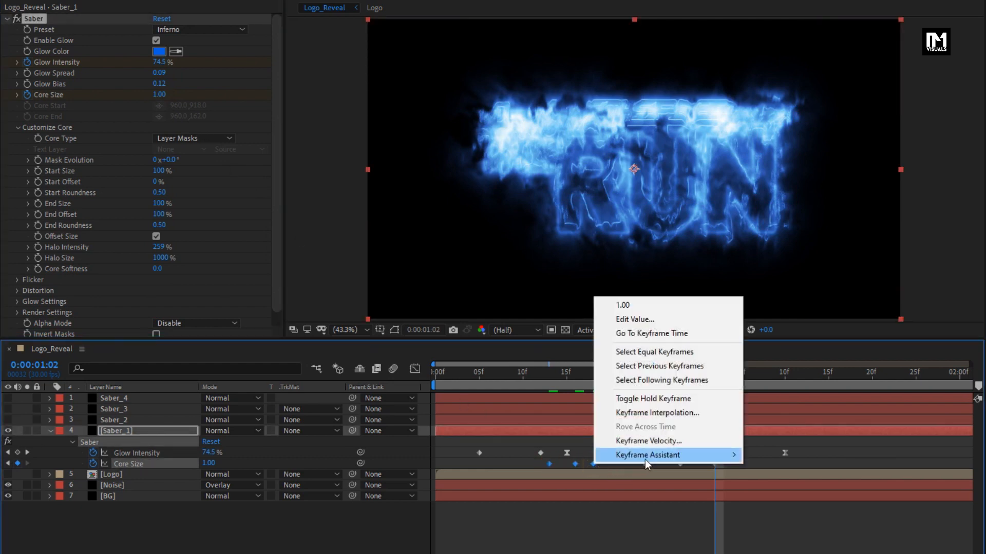
{"action": "mouse_move", "coordinate": [648, 455]}
{"action": "left_click", "coordinate": [780, 498]}
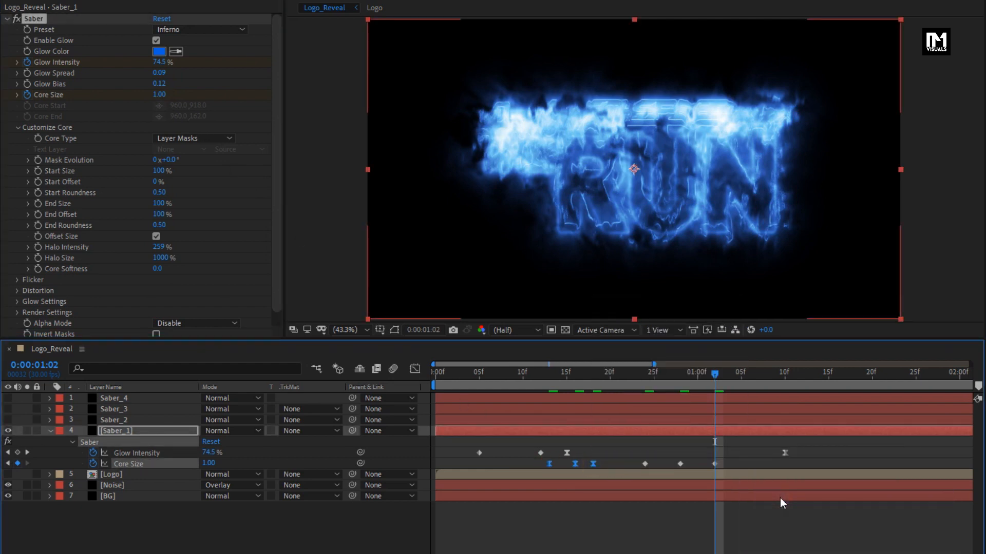
Keyframe Mask Evolution on Saber_1 at 0° on 0:00:00:15 and 300° on 0:00:02:00
{"action": "left_click_drag", "start_coordinate": [523, 378], "coordinate": [567, 376]}
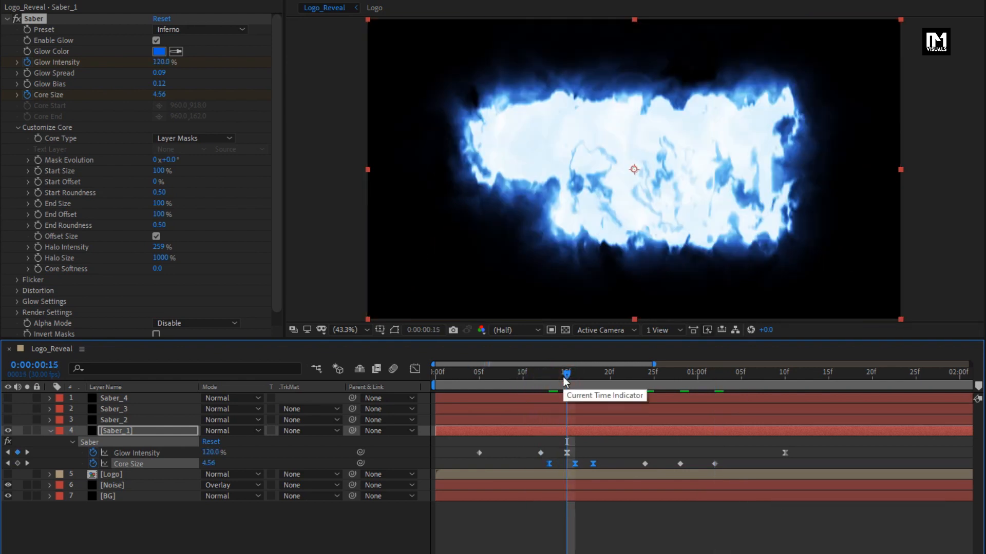
{"action": "left_click", "coordinate": [38, 162]}
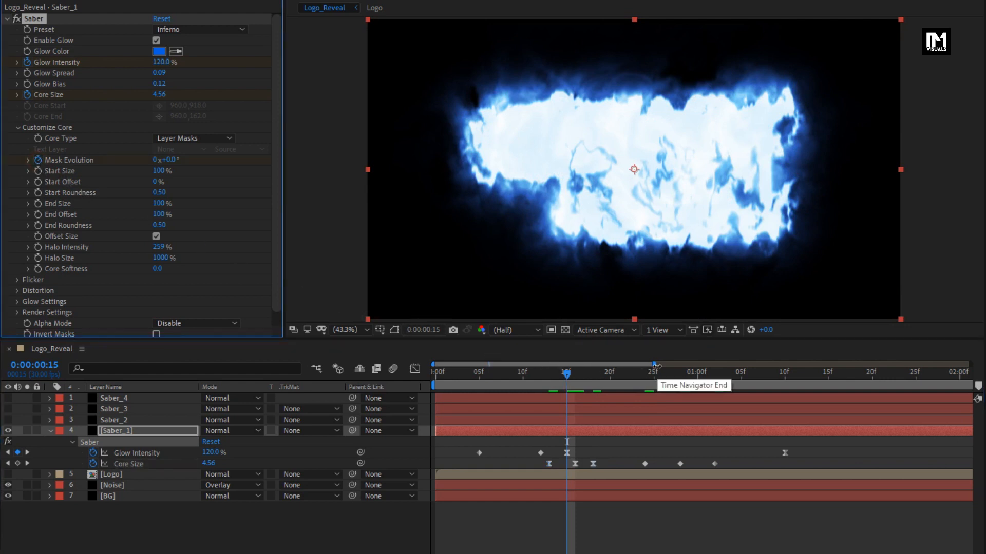
{"action": "left_click", "coordinate": [959, 380]}
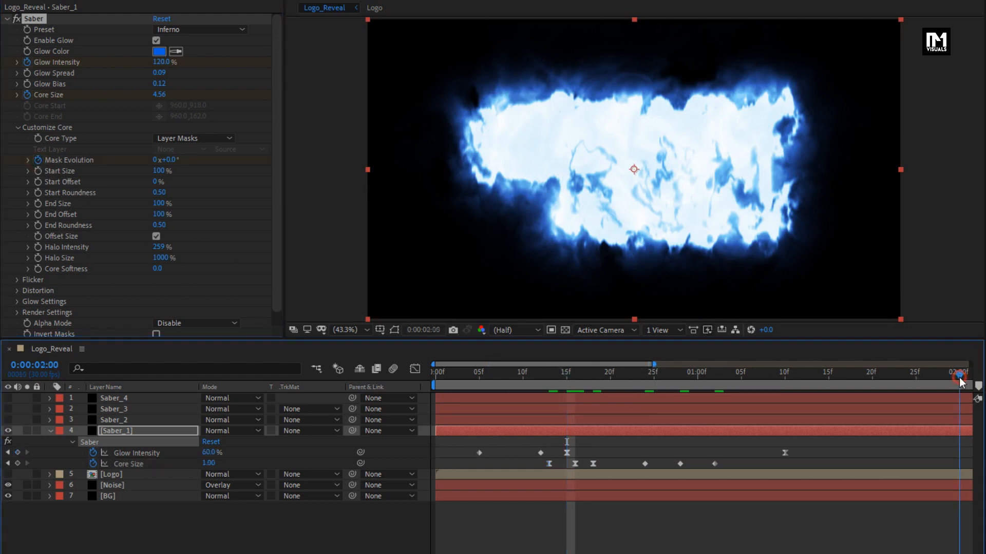
{"action": "left_click", "coordinate": [168, 160]}
{"action": "key", "text": "Return"}
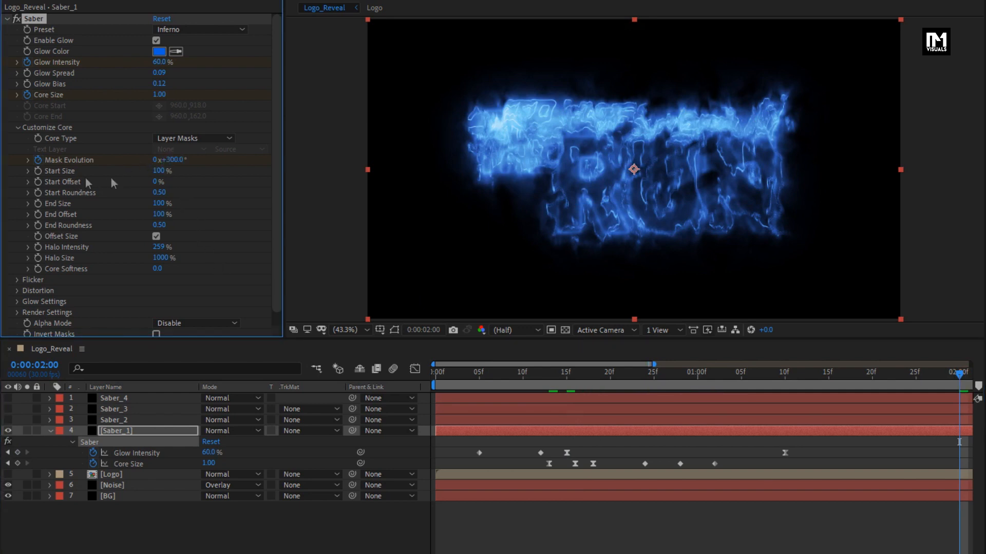
Set Saber_1's Start Size to 0% and preview the animation from the beginning of the composition
{"action": "left_click", "coordinate": [159, 171]}
{"action": "type", "text": "0"}
{"action": "key", "text": "Return"}
{"action": "left_click", "coordinate": [447, 374]}
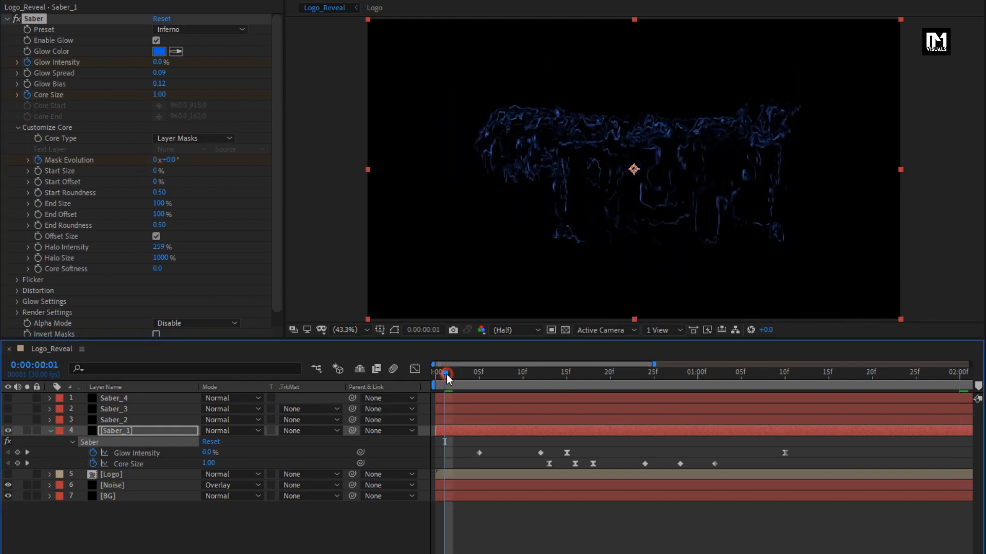
{"action": "left_click", "coordinate": [433, 377]}
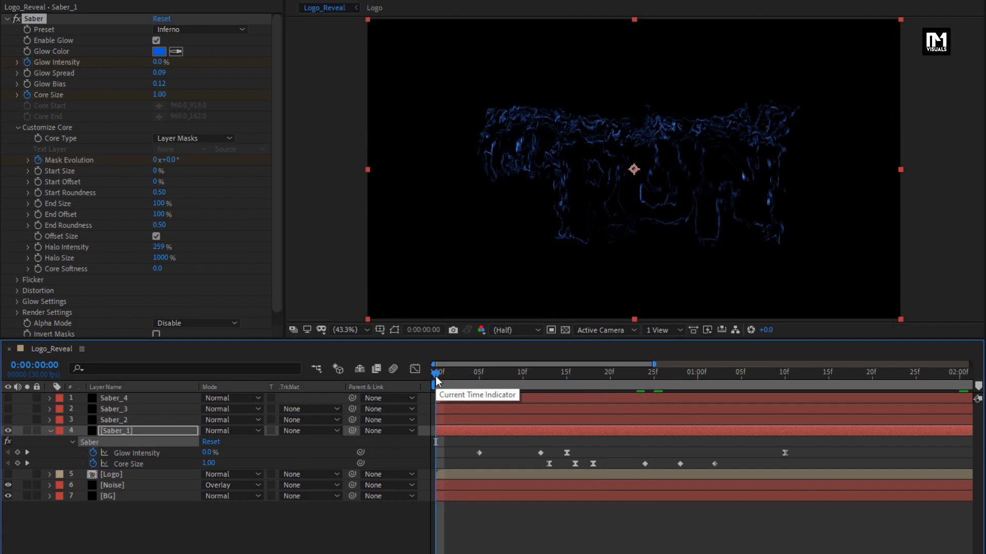
{"action": "key", "text": "space"}
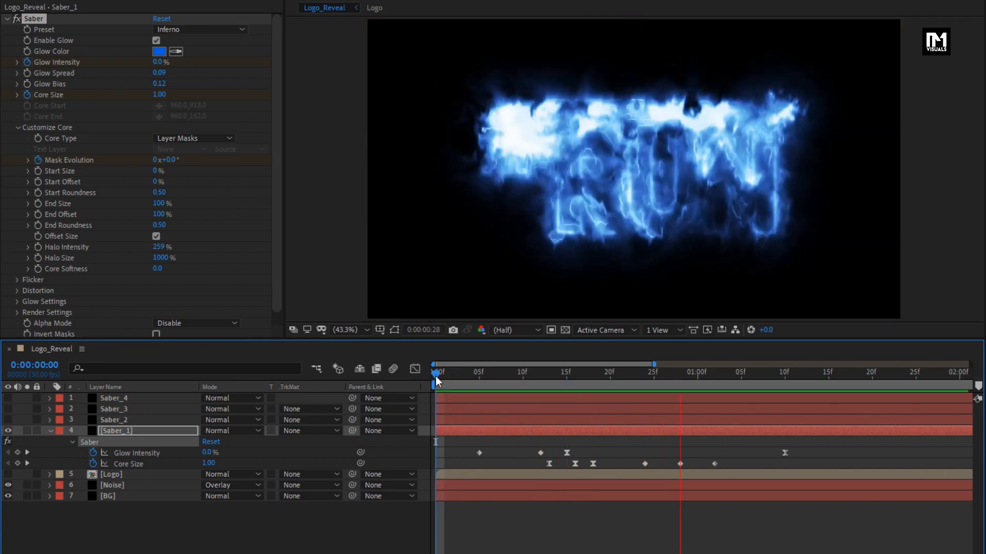
{"action": "key", "text": "space"}
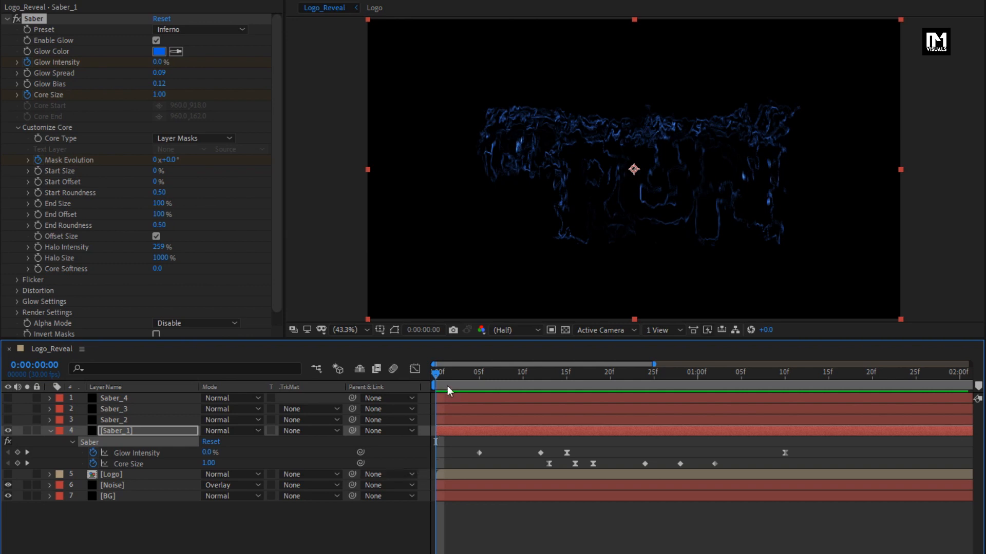
Keyframe Start Offset on Saber_1 at 0% on 0:00:00:10 and 100% on 0:00:02:00
{"action": "left_click_drag", "start_coordinate": [450, 372], "coordinate": [522, 375]}
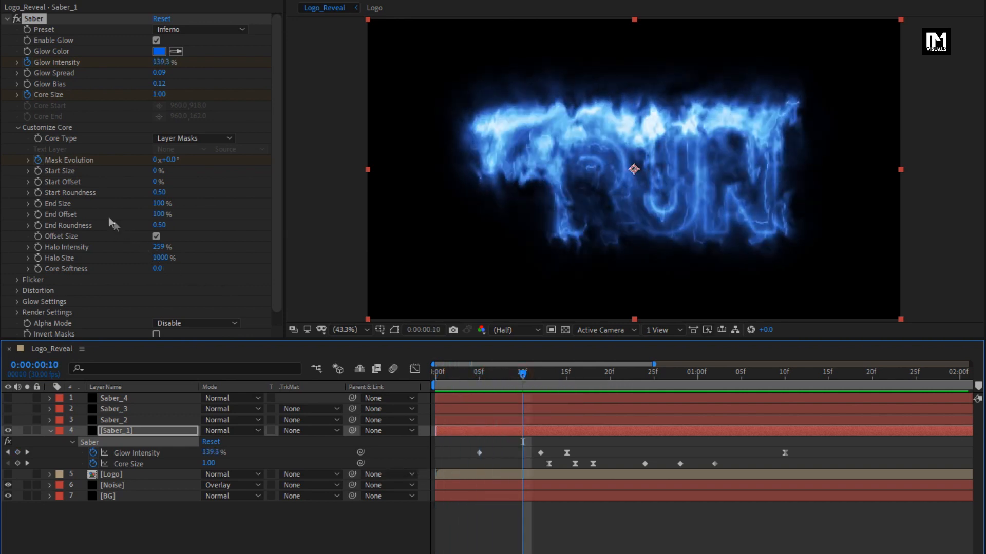
{"action": "left_click", "coordinate": [40, 183]}
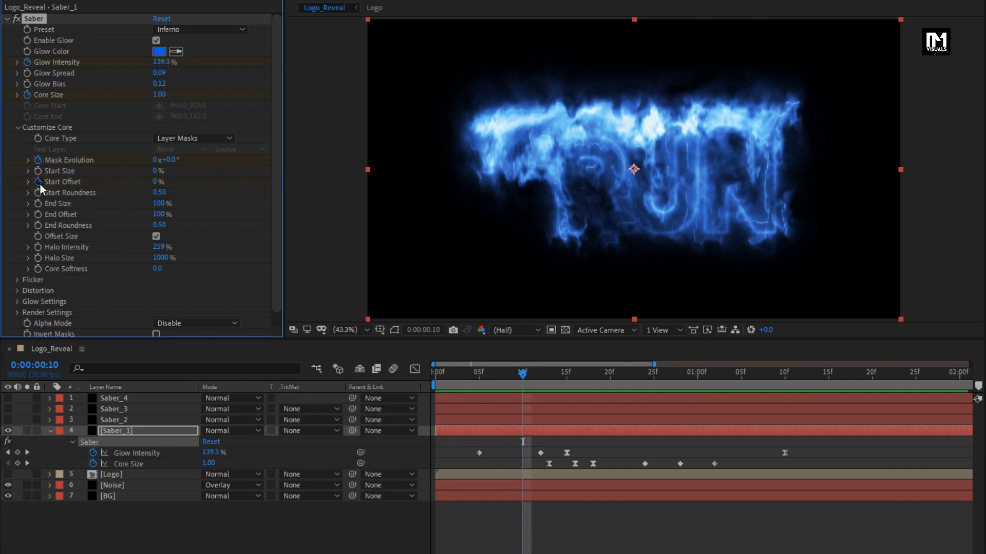
{"action": "left_click", "coordinate": [960, 380]}
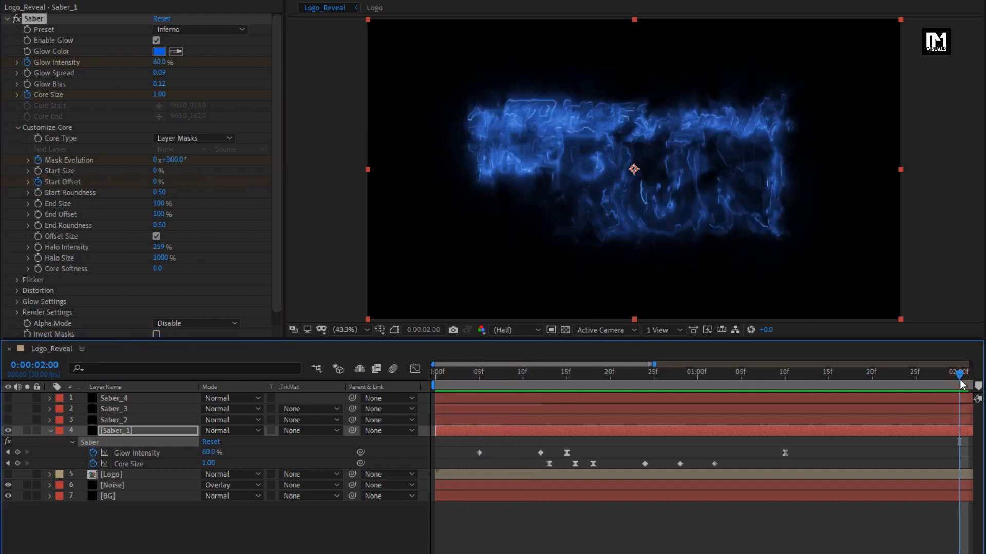
{"action": "left_click", "coordinate": [154, 182]}
{"action": "type", "text": "100"}
{"action": "key", "text": "Return"}
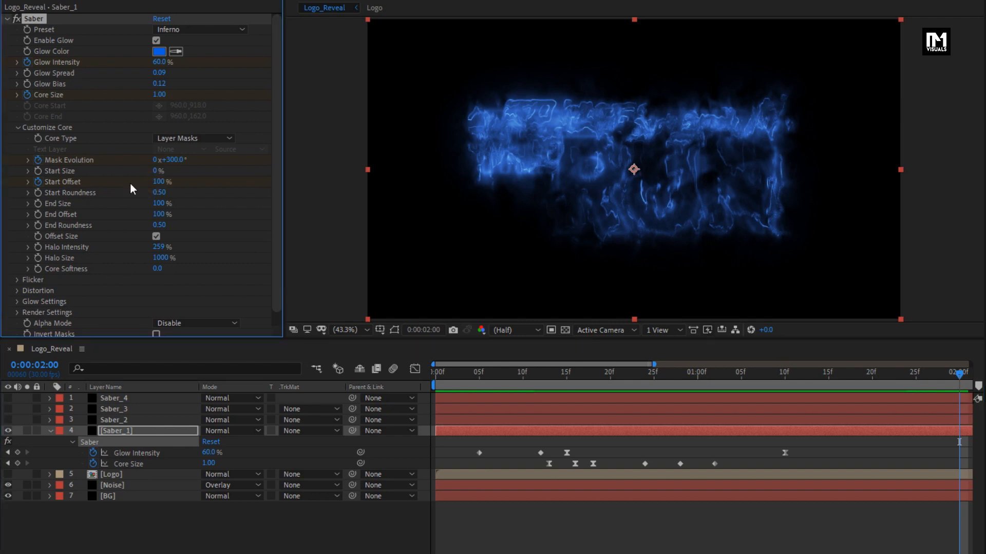
Keyframe End Size on Saber_1 at 100% on 0:00:00:00 and 10% on 0:00:01:10
{"action": "left_click", "coordinate": [436, 373]}
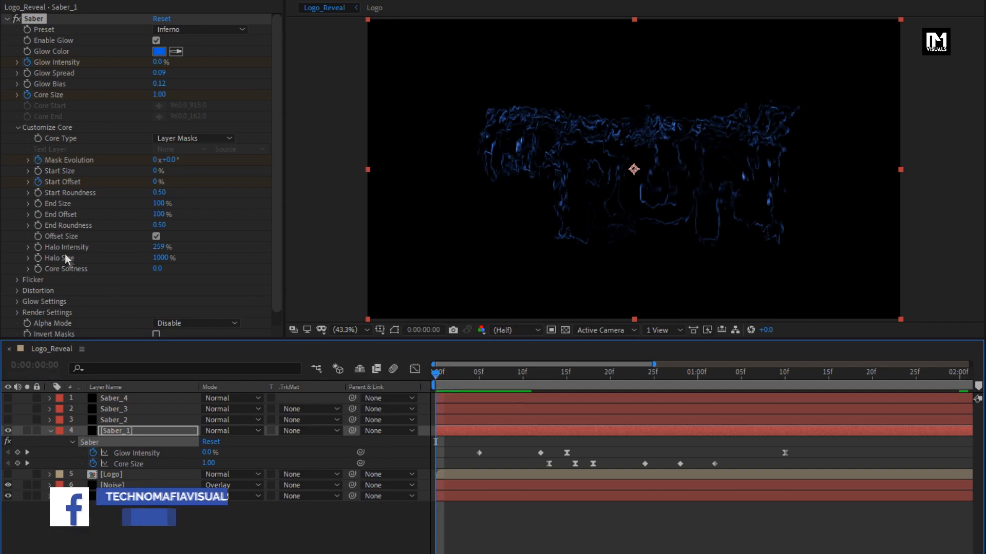
{"action": "left_click", "coordinate": [37, 204]}
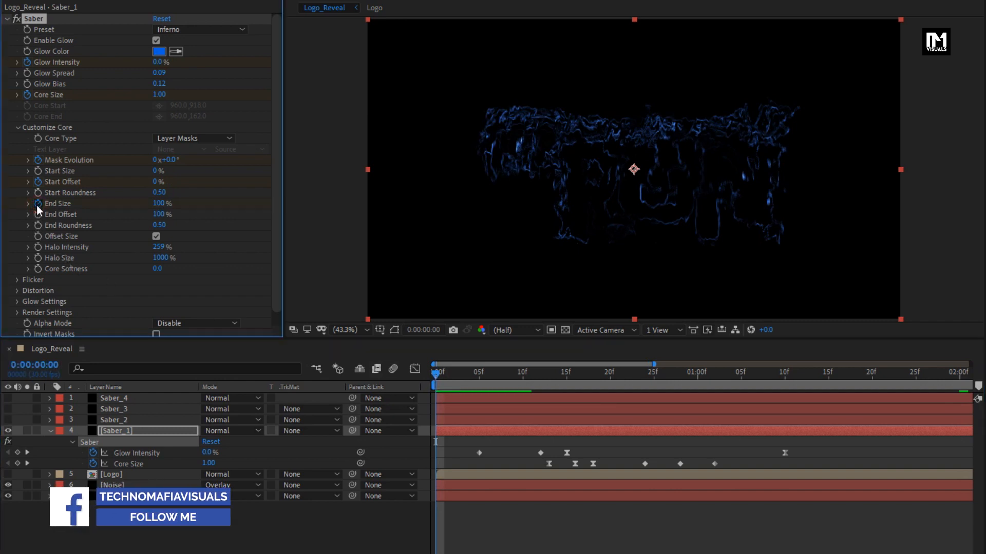
{"action": "left_click", "coordinate": [784, 377]}
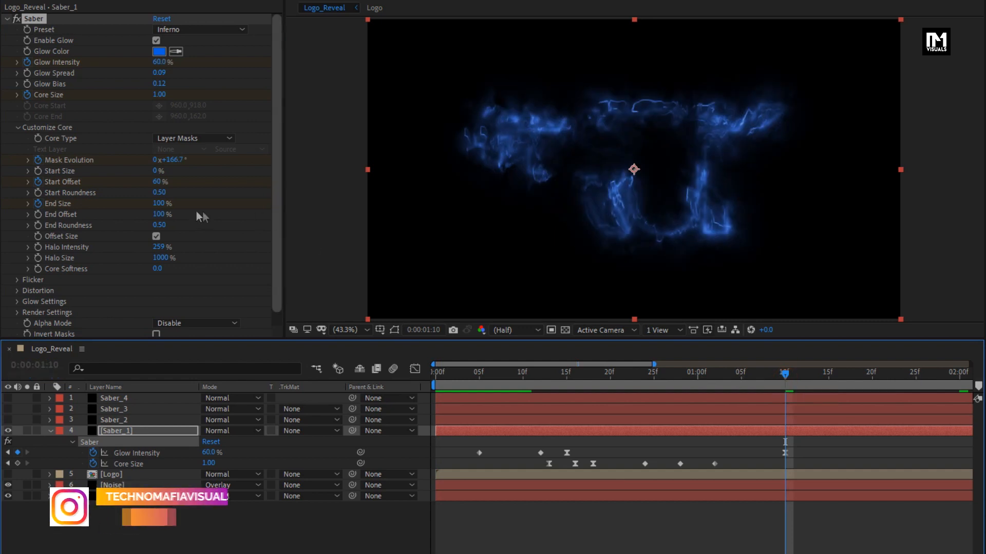
{"action": "left_click", "coordinate": [160, 204]}
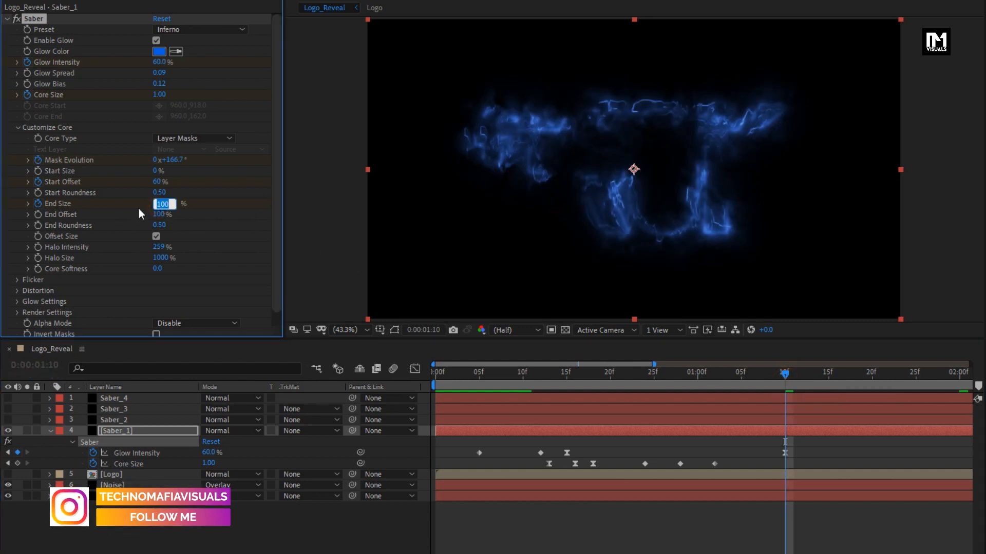
{"action": "type", "text": "10"}
{"action": "key", "text": "Return"}
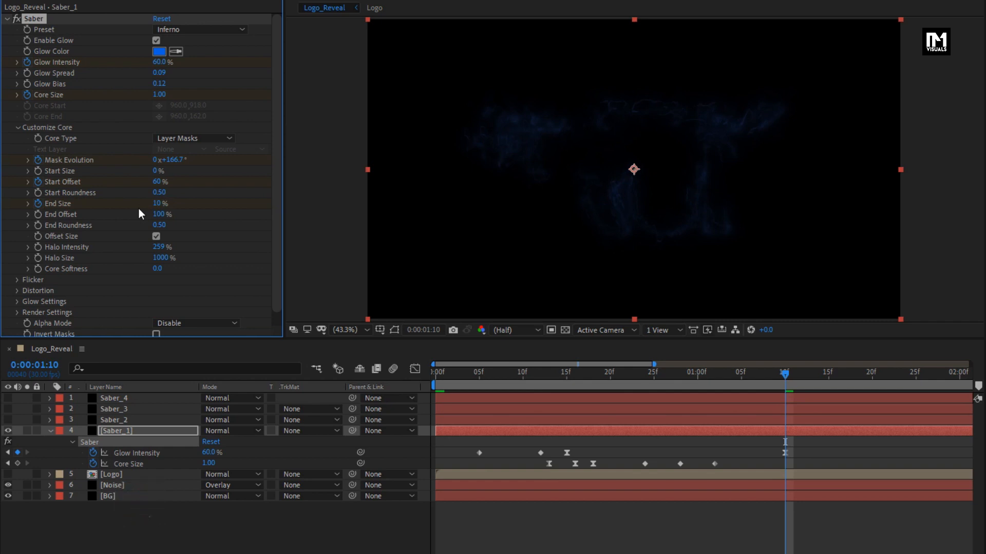
Keyframe End Offset on Saber_1 at 100% on 0:00:01:00 and 0% on 0:00:00:00, and preview the animation
{"action": "left_click", "coordinate": [697, 377]}
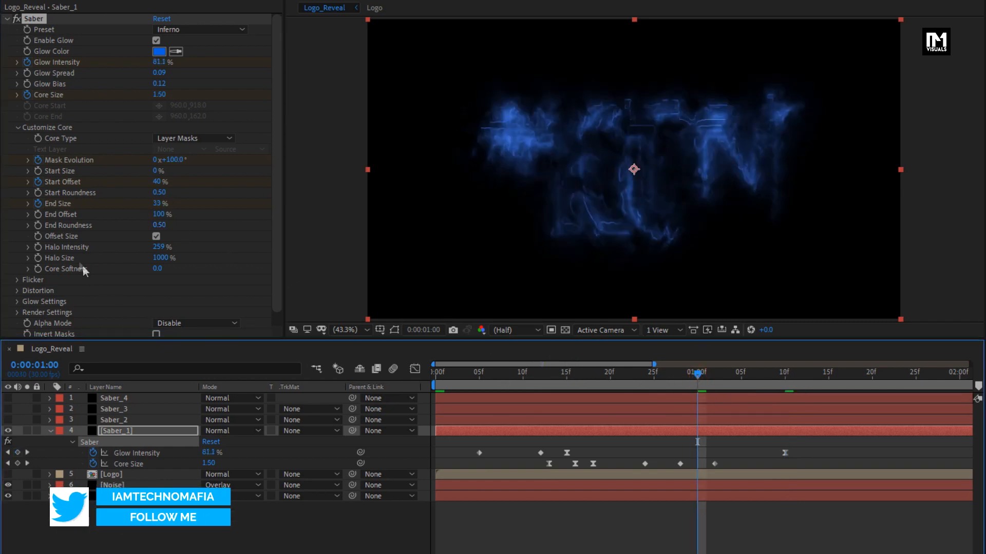
{"action": "left_click", "coordinate": [40, 215]}
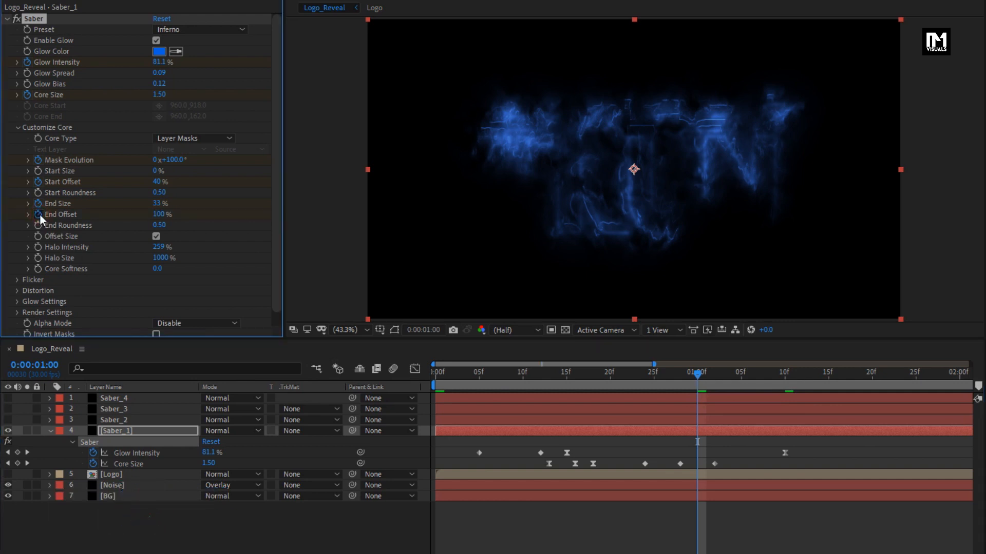
{"action": "left_click", "coordinate": [434, 375]}
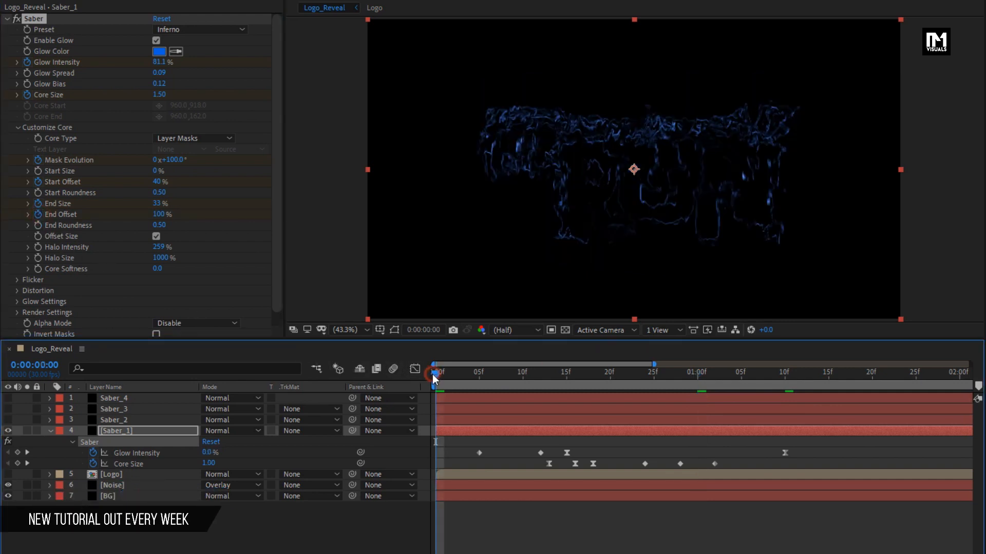
{"action": "left_click", "coordinate": [158, 215]}
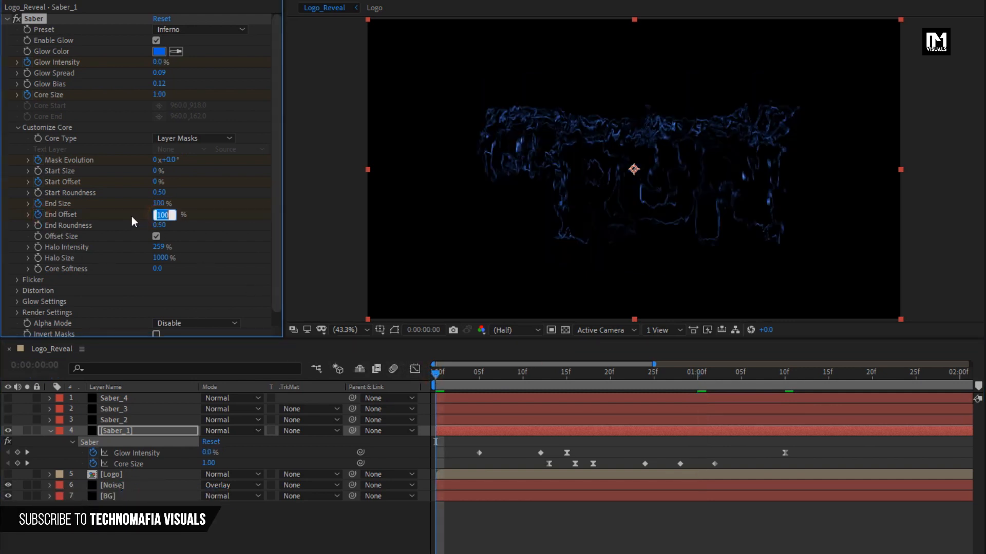
{"action": "type", "text": "0"}
{"action": "key", "text": "Return"}
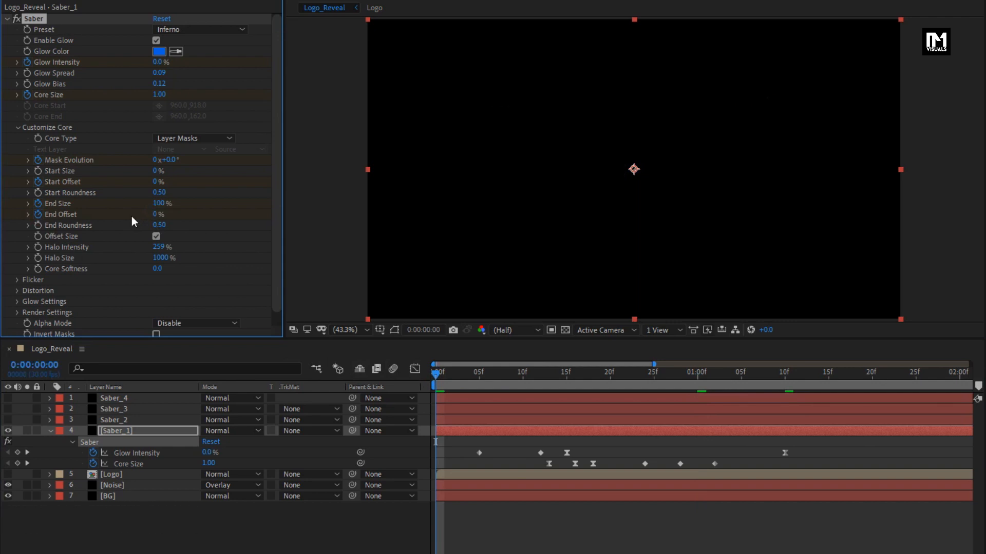
{"action": "key", "text": "space"}
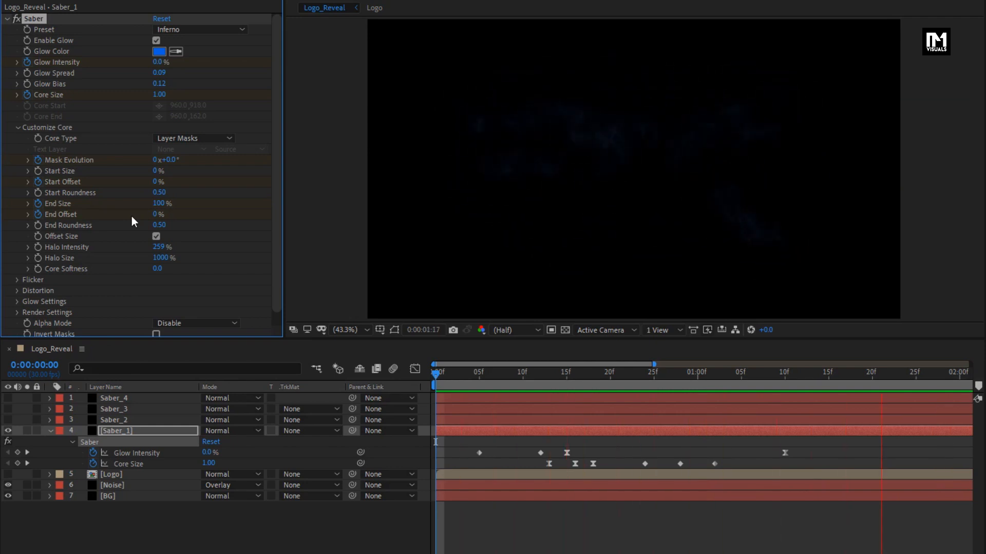
{"action": "key", "text": "space"}
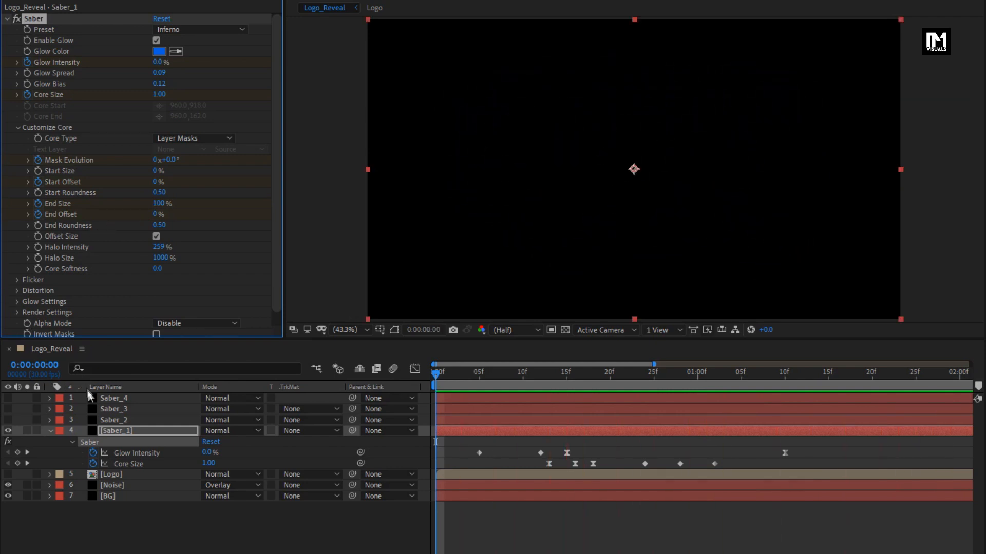
Set Saber_1's Composite Settings to Transparent, check the result at 0:00:00:21, and collapse the layer and effect properties
{"action": "left_click", "coordinate": [119, 432]}
{"action": "left_click", "coordinate": [51, 431]}
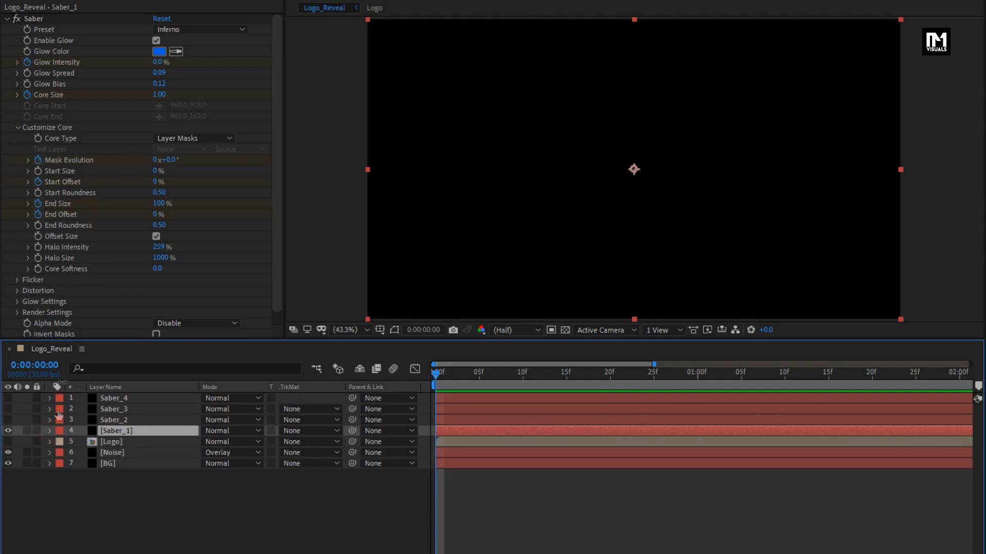
{"action": "scroll", "coordinate": [61, 284], "scroll_direction": "down", "scroll_amount": 1}
{"action": "left_click", "coordinate": [17, 298]}
{"action": "scroll", "coordinate": [17, 299], "scroll_direction": "down", "scroll_amount": 3}
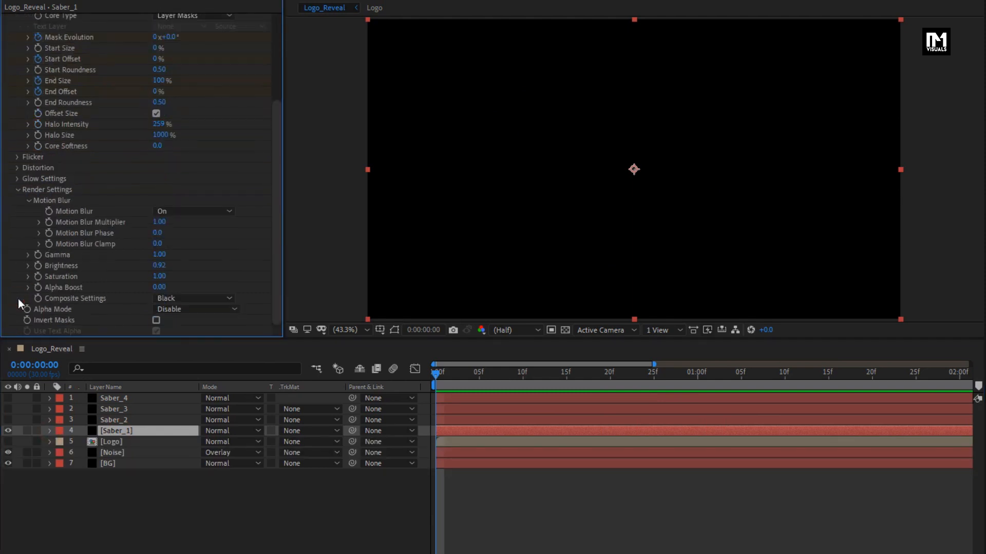
{"action": "left_click", "coordinate": [196, 299]}
{"action": "left_click", "coordinate": [201, 314]}
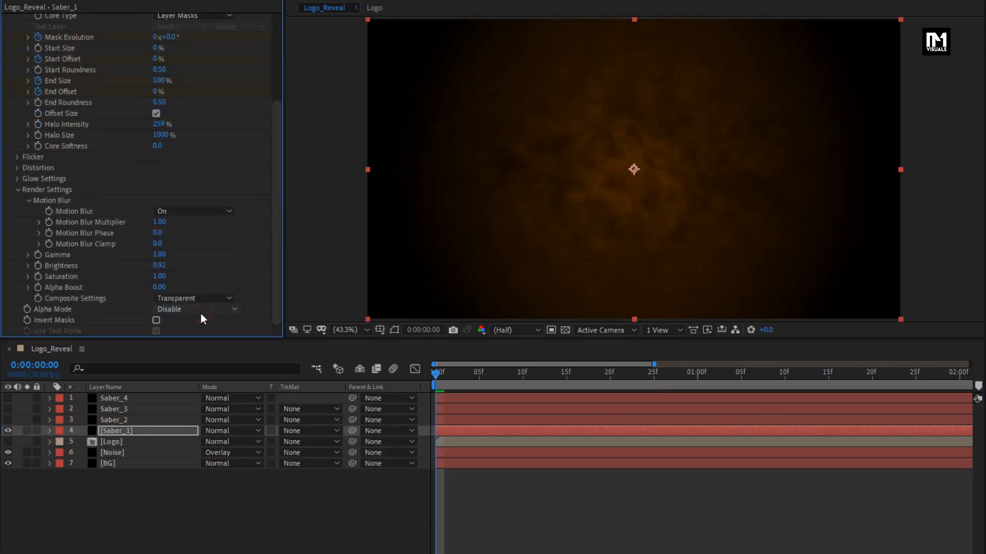
{"action": "left_click_drag", "start_coordinate": [457, 377], "coordinate": [620, 375]}
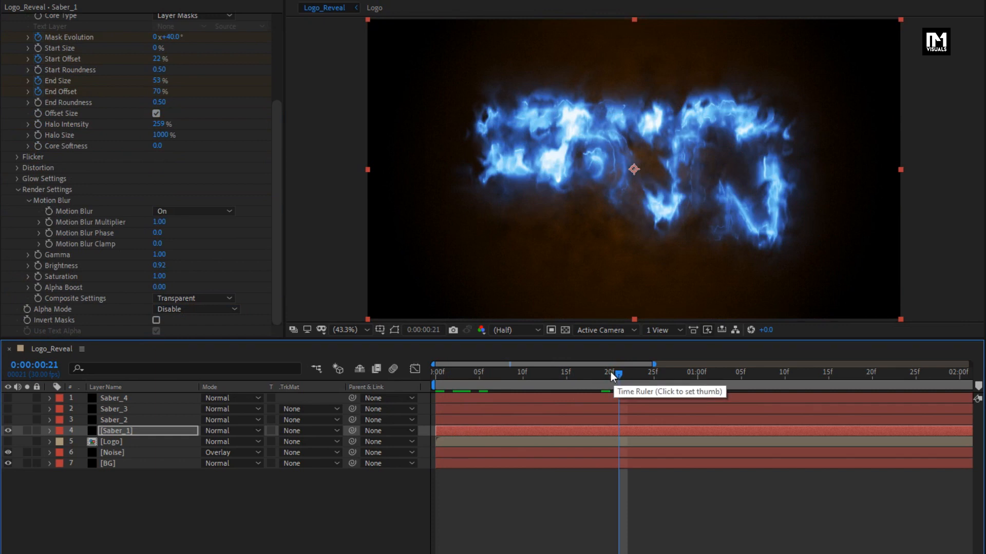
{"action": "scroll", "coordinate": [50, 143], "scroll_direction": "up", "scroll_amount": 10}
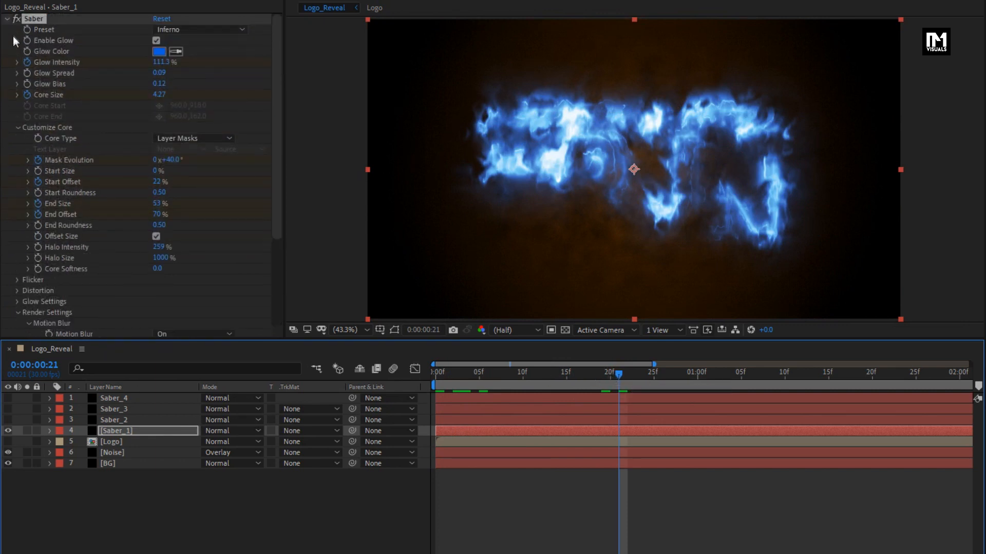
{"action": "left_click", "coordinate": [6, 19]}
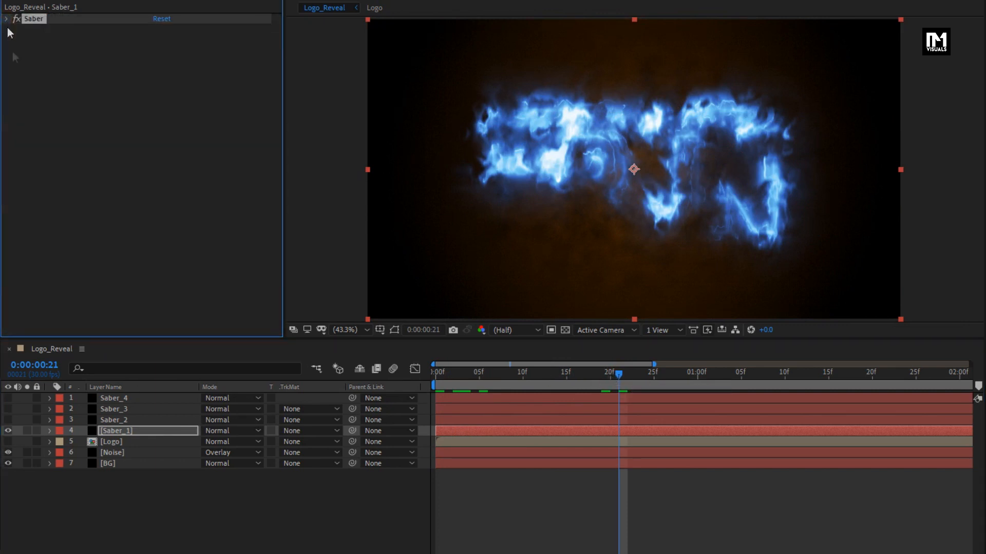
Make the Saber_2 layer visible and solo it, and apply the Fusion preset to its Saber effect
{"action": "left_click", "coordinate": [112, 421]}
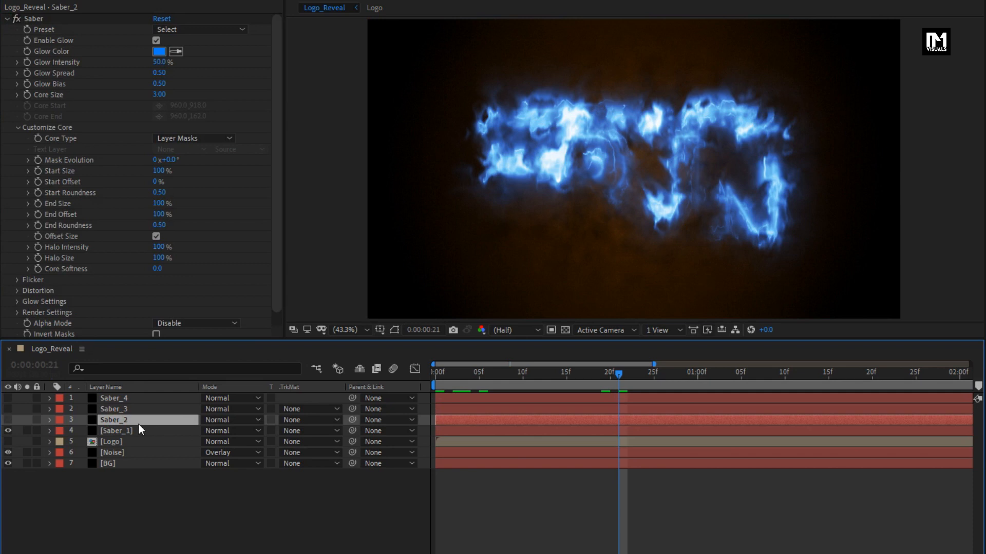
{"action": "left_click", "coordinate": [8, 420]}
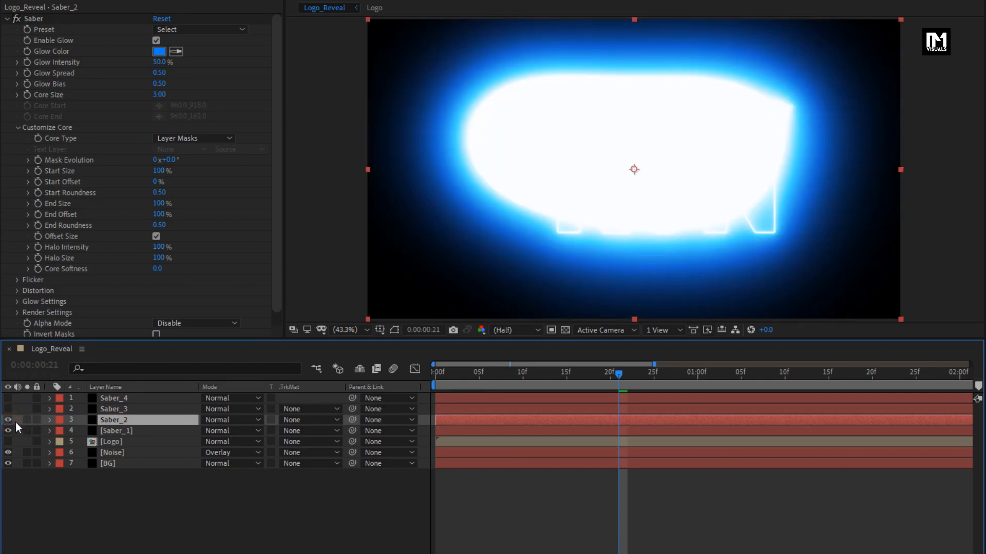
{"action": "left_click", "coordinate": [26, 420]}
{"action": "left_click", "coordinate": [183, 29]}
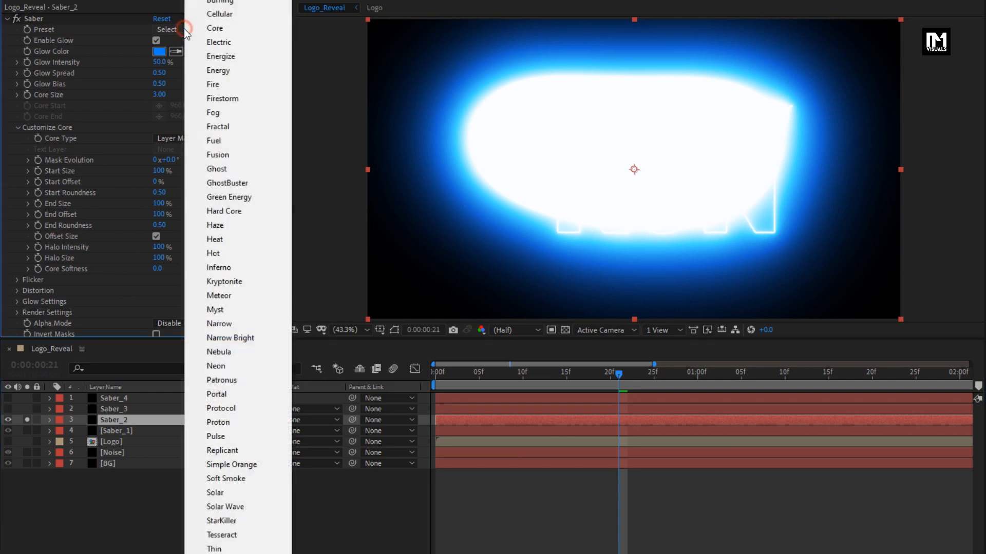
{"action": "left_click", "coordinate": [218, 154]}
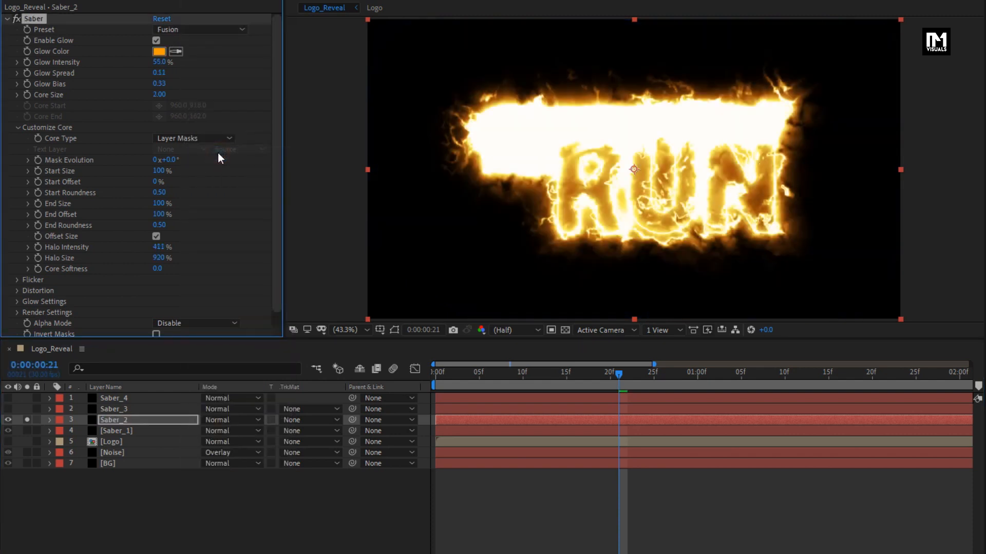
Set Saber_2's Glow Color to orange FF6600 and its Glow Spread to 0.17
{"action": "left_click", "coordinate": [160, 52]}
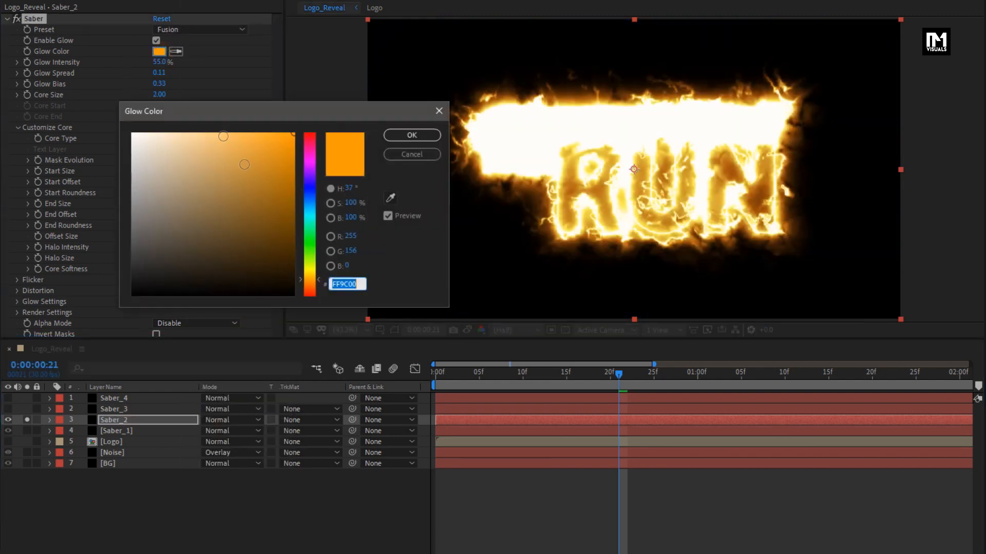
{"action": "left_click", "coordinate": [312, 284]}
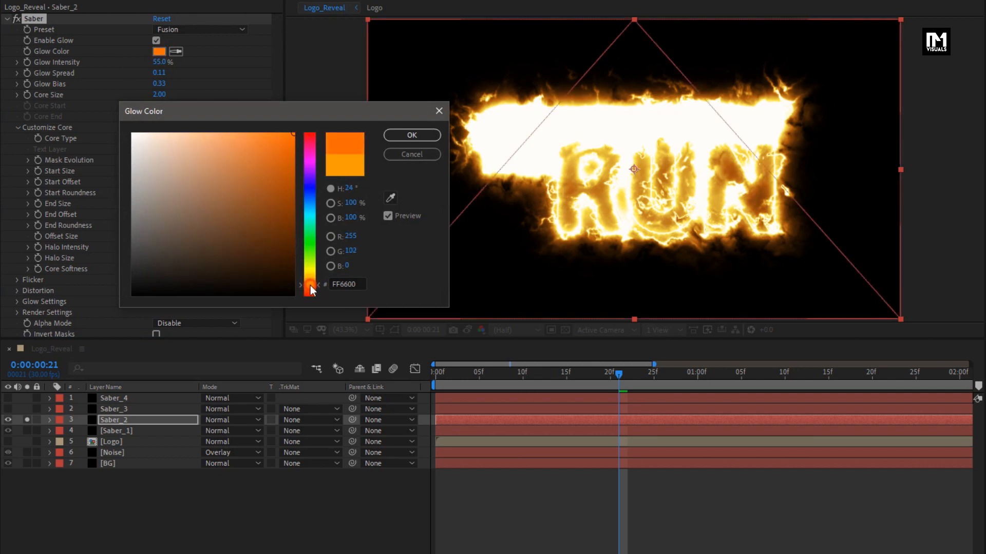
{"action": "left_click", "coordinate": [402, 135]}
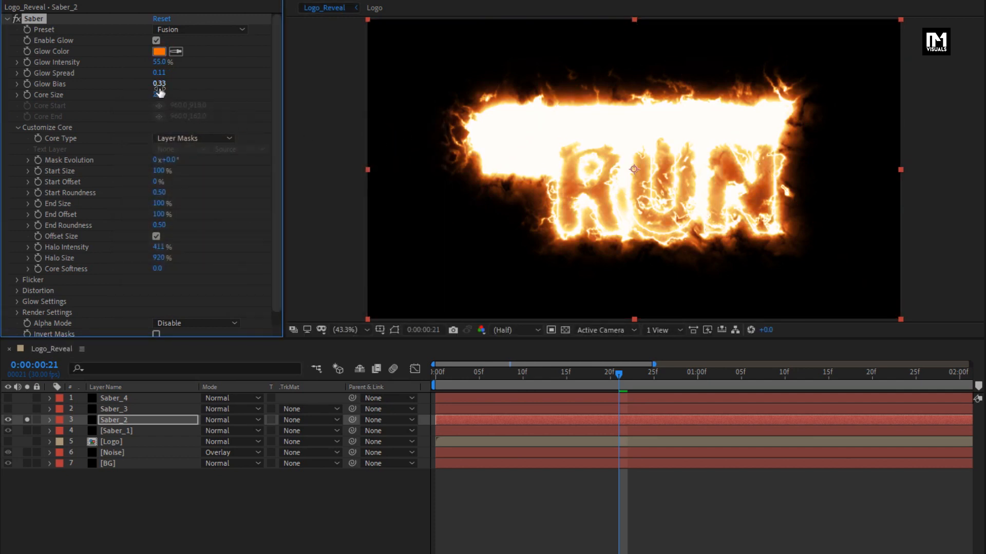
{"action": "left_click", "coordinate": [159, 72]}
{"action": "type", "text": "0.17"}
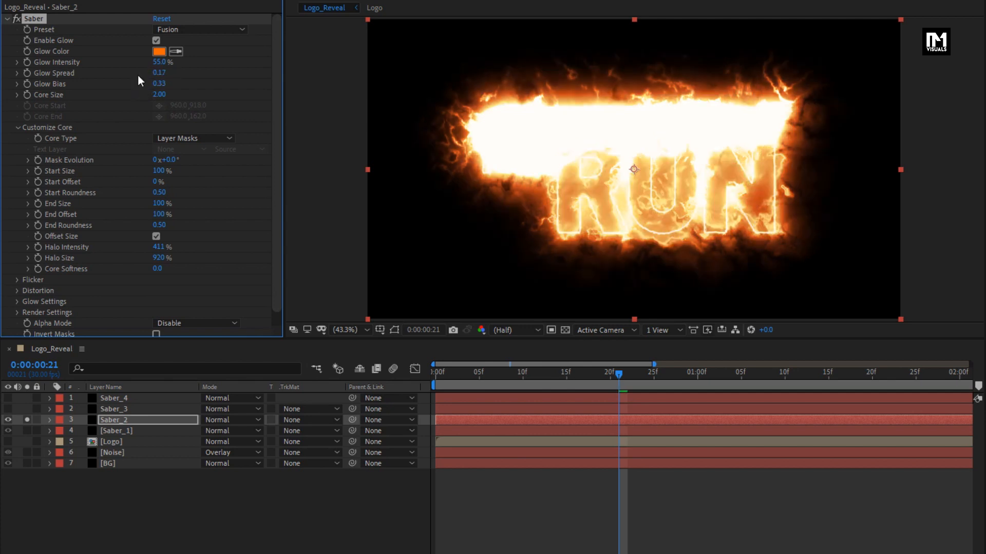
Keyframe Mask Evolution on Saber_2 at 0x+0.0° on 0:00:00:15 and 2x+0.0° on 0:00:04:00
{"action": "left_click", "coordinate": [568, 380]}
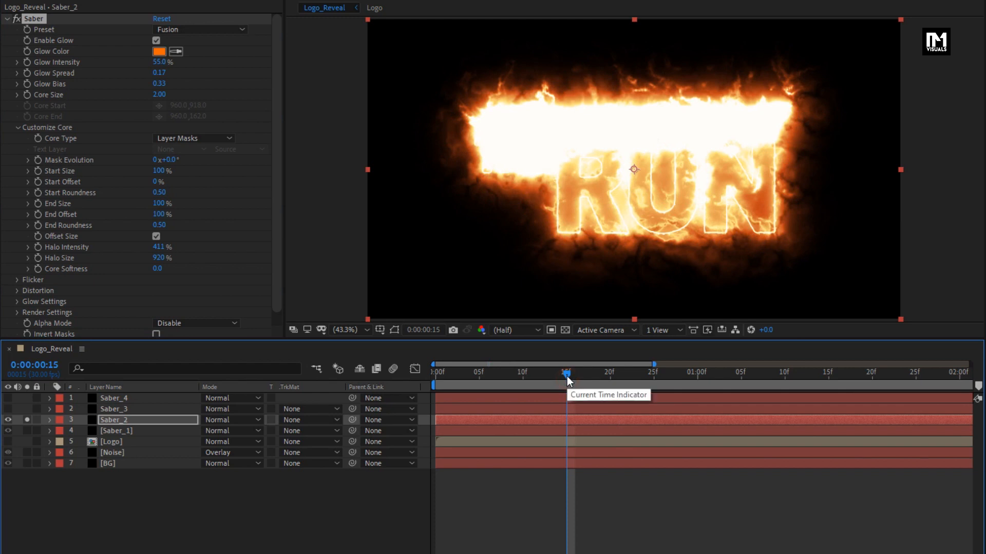
{"action": "left_click", "coordinate": [38, 161]}
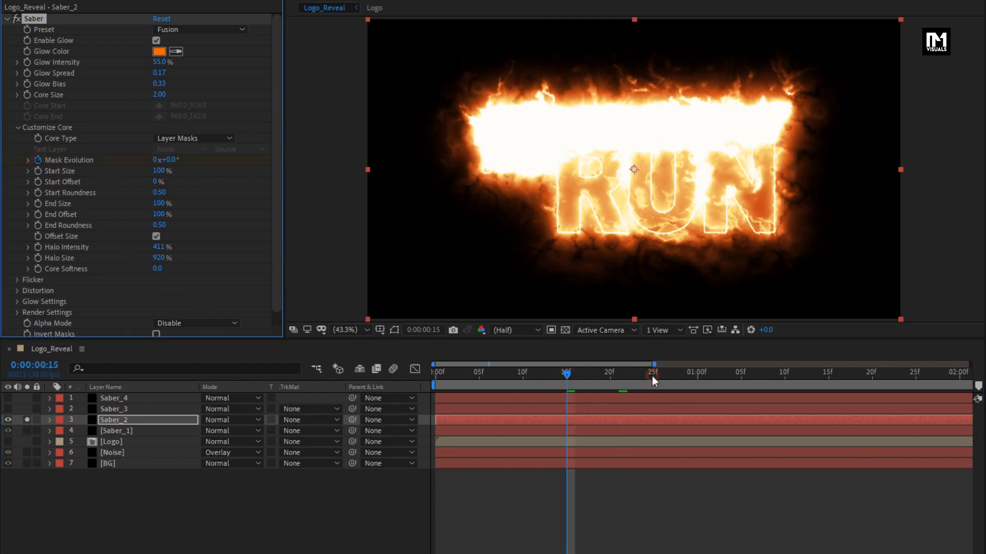
{"action": "left_click_drag", "start_coordinate": [652, 380], "coordinate": [965, 381]}
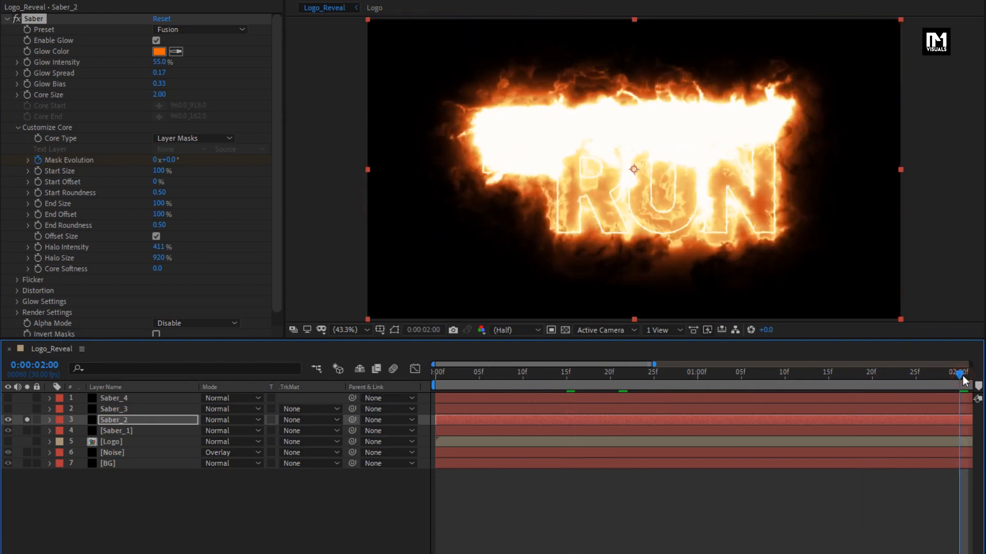
{"action": "left_click_drag", "start_coordinate": [657, 365], "coordinate": [904, 365]}
{"action": "left_click", "coordinate": [923, 378]}
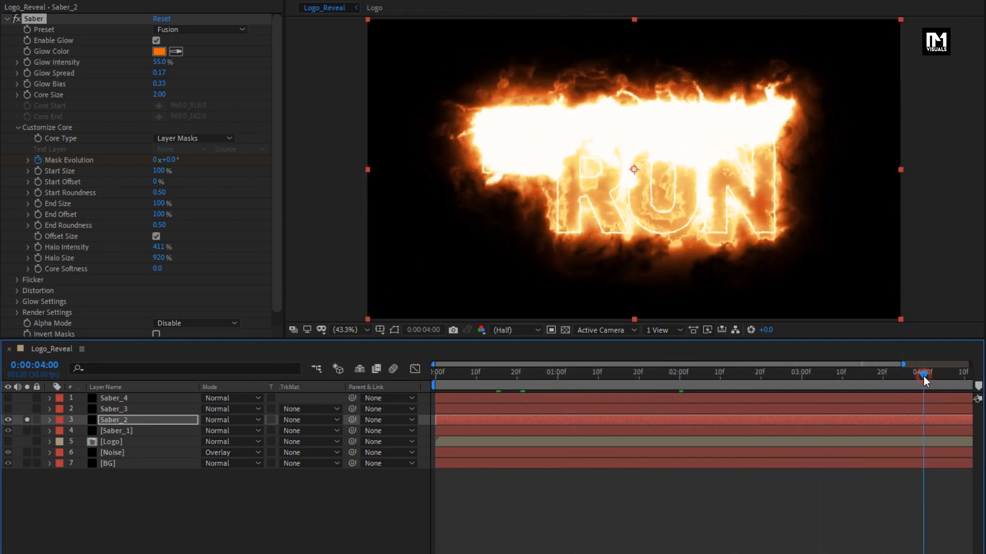
{"action": "left_click", "coordinate": [156, 160]}
{"action": "type", "text": "2"}
{"action": "key", "text": "Return"}
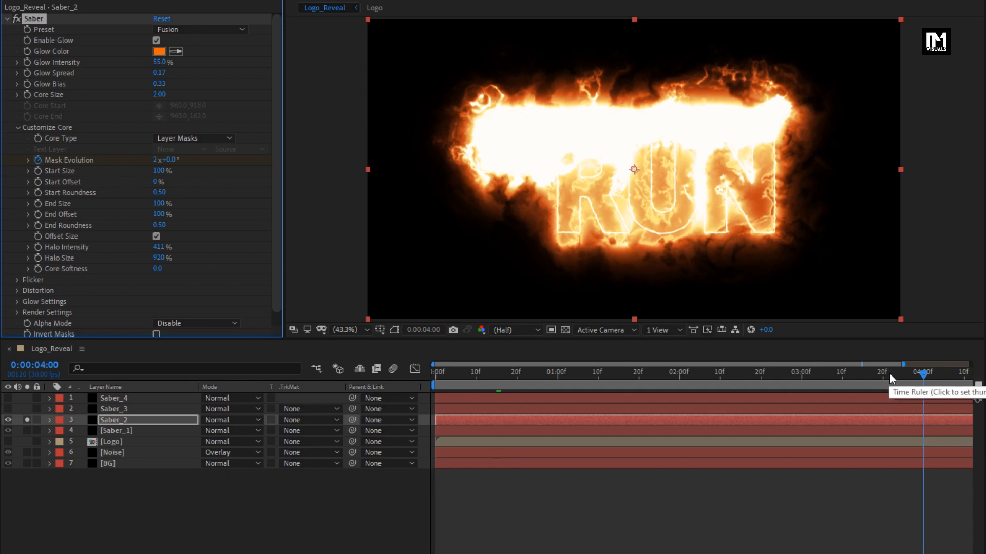
Set Saber_2's Start Size to 0% and preview the animation from the beginning
{"action": "left_click_drag", "start_coordinate": [889, 373], "coordinate": [632, 372]}
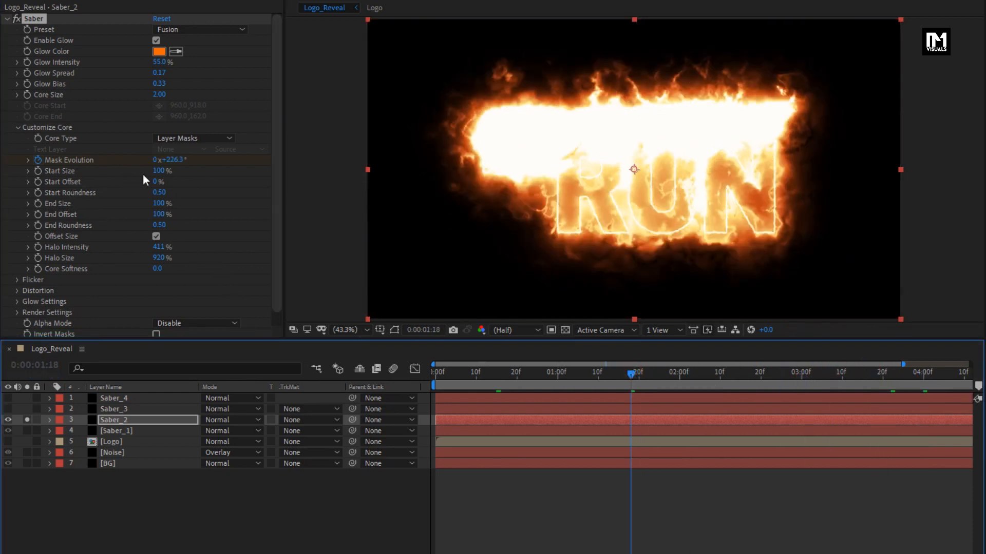
{"action": "left_click", "coordinate": [159, 170]}
{"action": "type", "text": "0"}
{"action": "key", "text": "Return"}
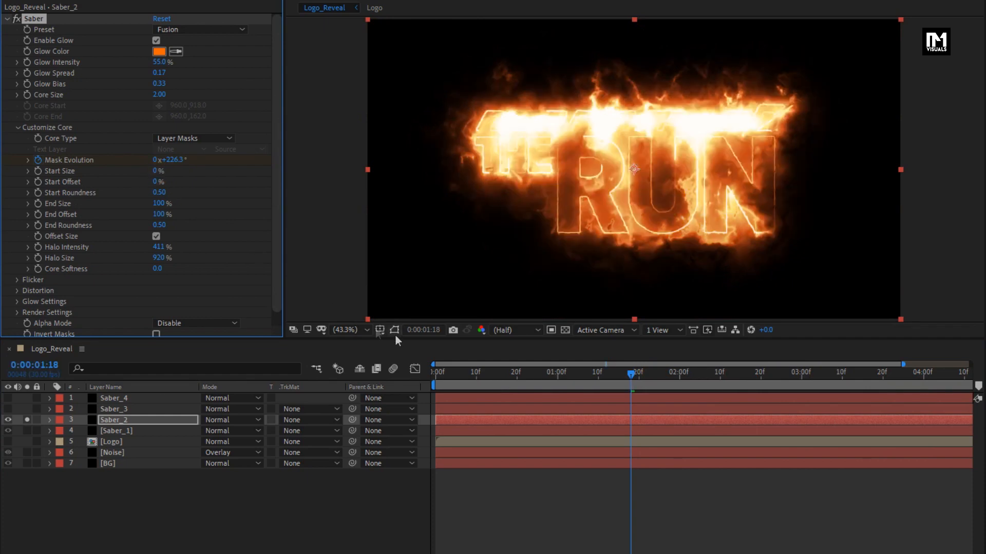
{"action": "left_click", "coordinate": [436, 373]}
{"action": "key", "text": "space"}
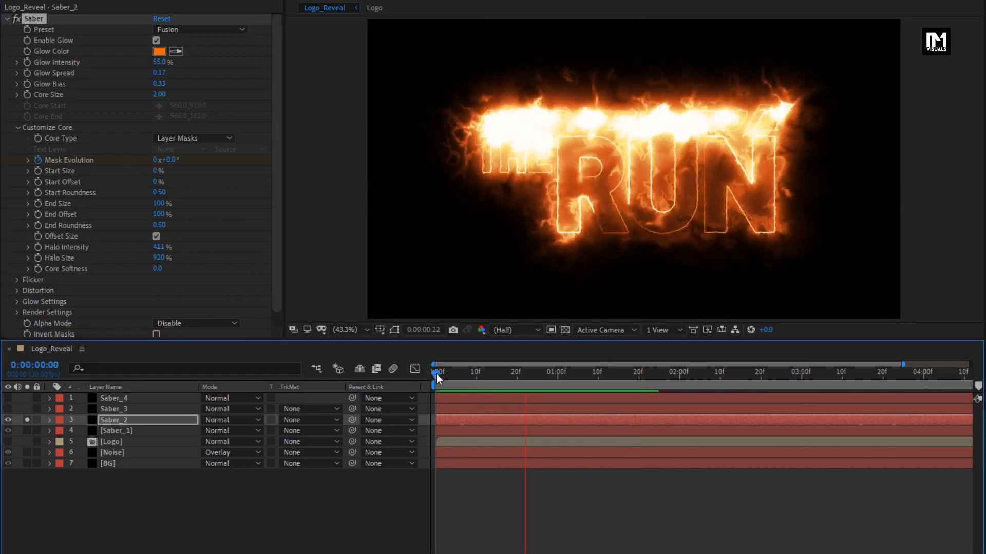
{"action": "key", "text": "space"}
Keyframe Start Offset on Saber_2 at 0% on 0:00:00:15 and 100% on 0:00:03:15
{"action": "left_click", "coordinate": [492, 373]}
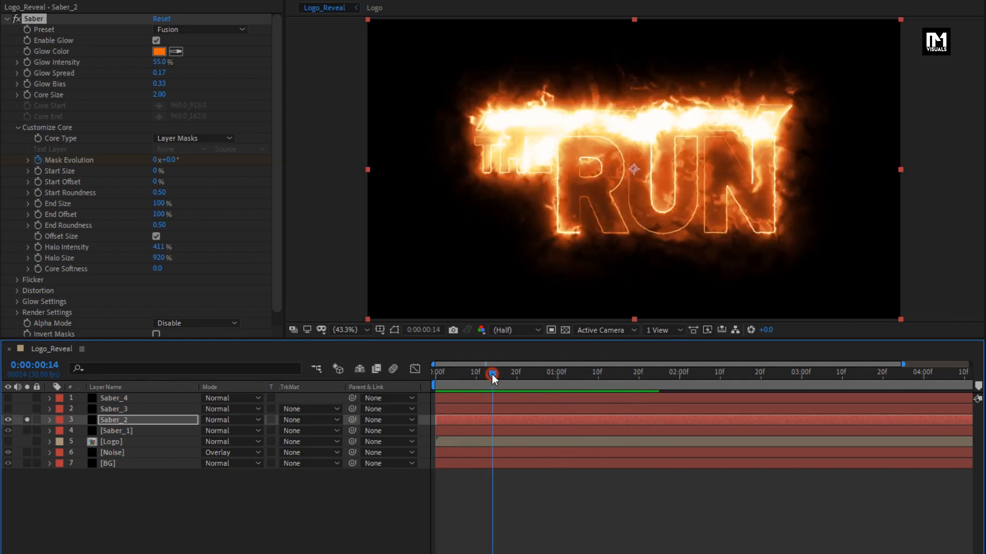
{"action": "left_click_drag", "start_coordinate": [493, 374], "coordinate": [497, 374]}
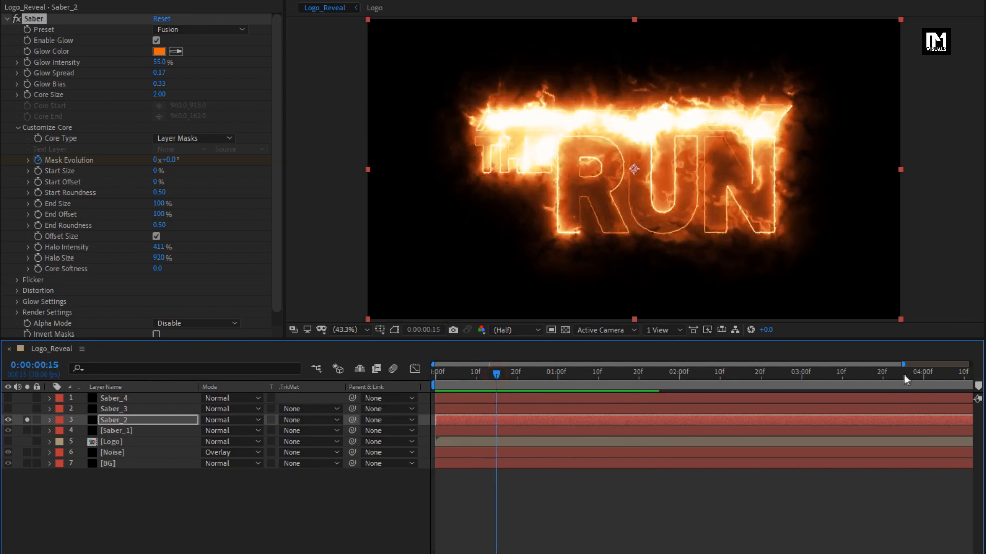
{"action": "left_click_drag", "start_coordinate": [903, 364], "coordinate": [722, 364]}
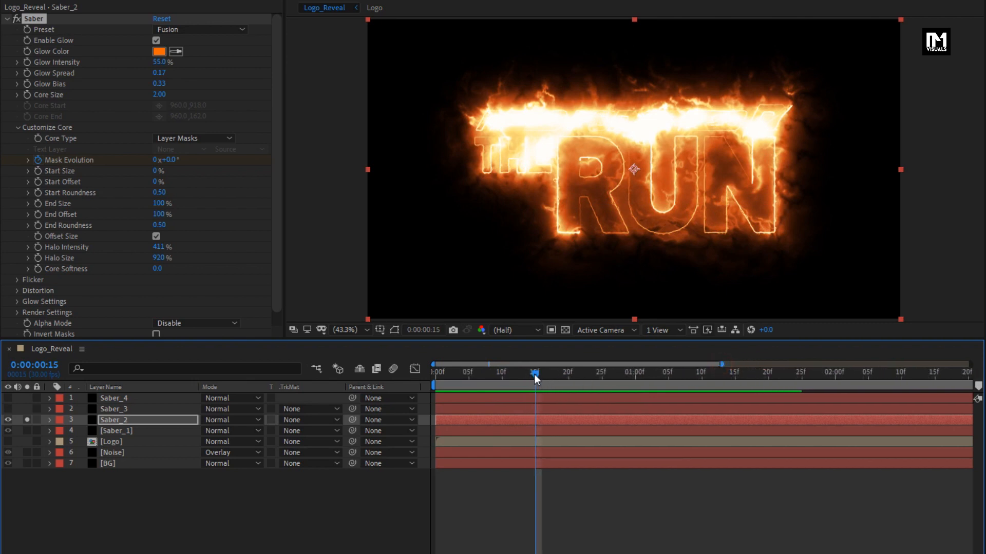
{"action": "left_click", "coordinate": [38, 183]}
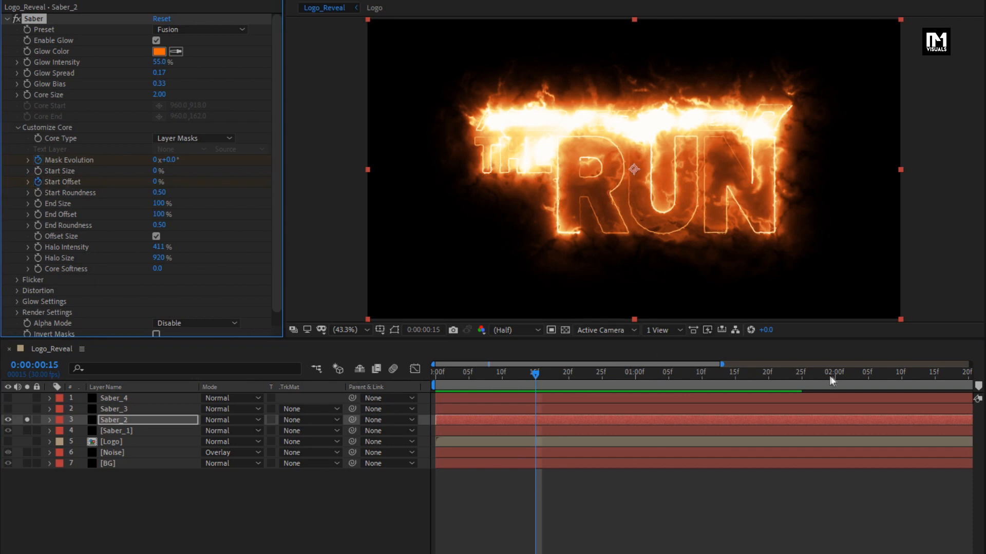
{"action": "left_click_drag", "start_coordinate": [723, 363], "coordinate": [836, 358]}
{"action": "left_click", "coordinate": [935, 373]}
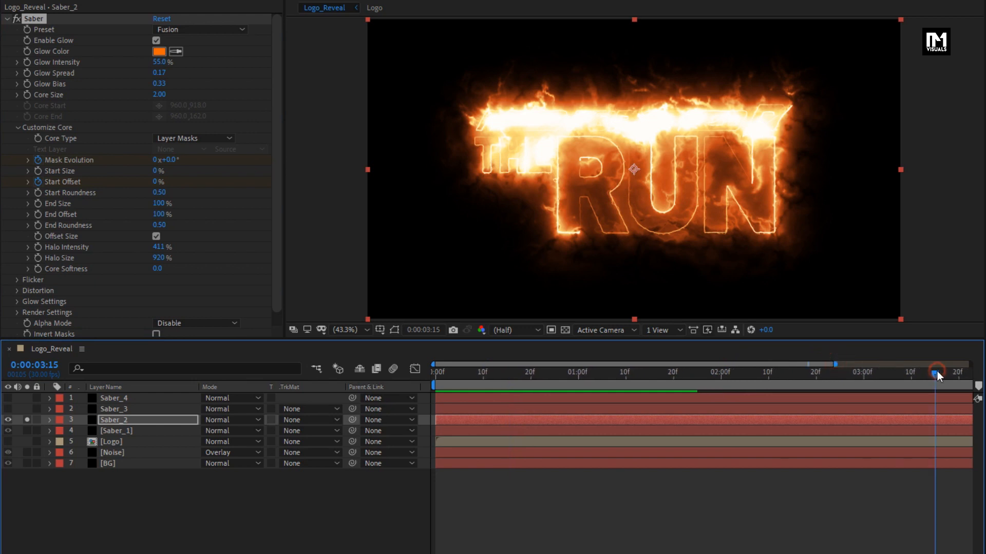
{"action": "left_click", "coordinate": [154, 182]}
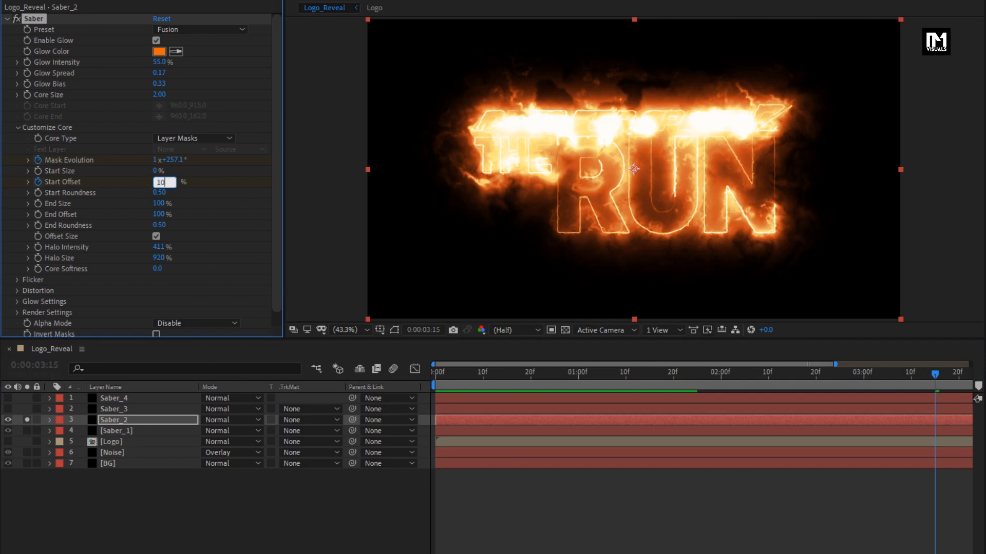
{"action": "type", "text": "100"}
{"action": "key", "text": "Return"}
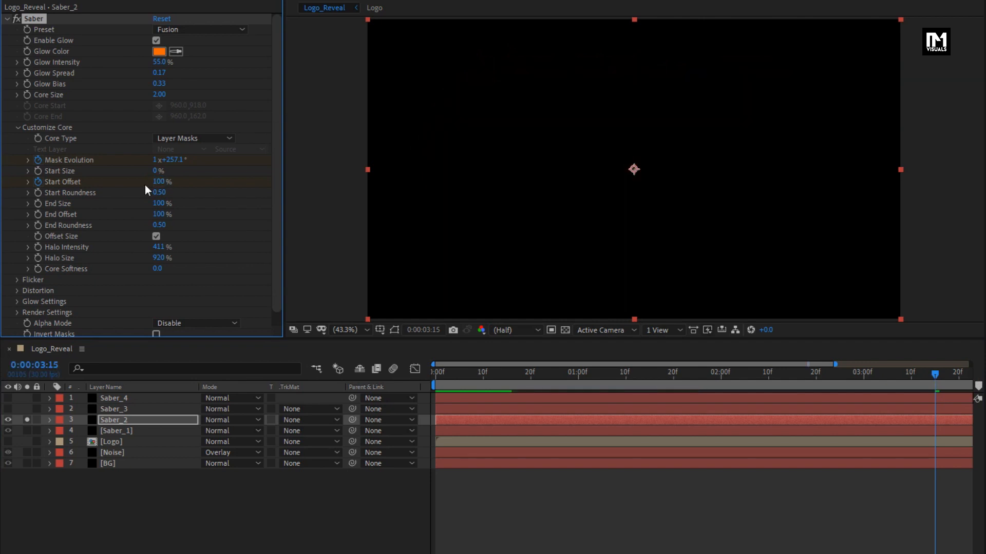
Keyframe End Size on Saber_2 at 100% on 0:00:00:00 and 0% on 0:00:03:00
{"action": "left_click", "coordinate": [432, 379]}
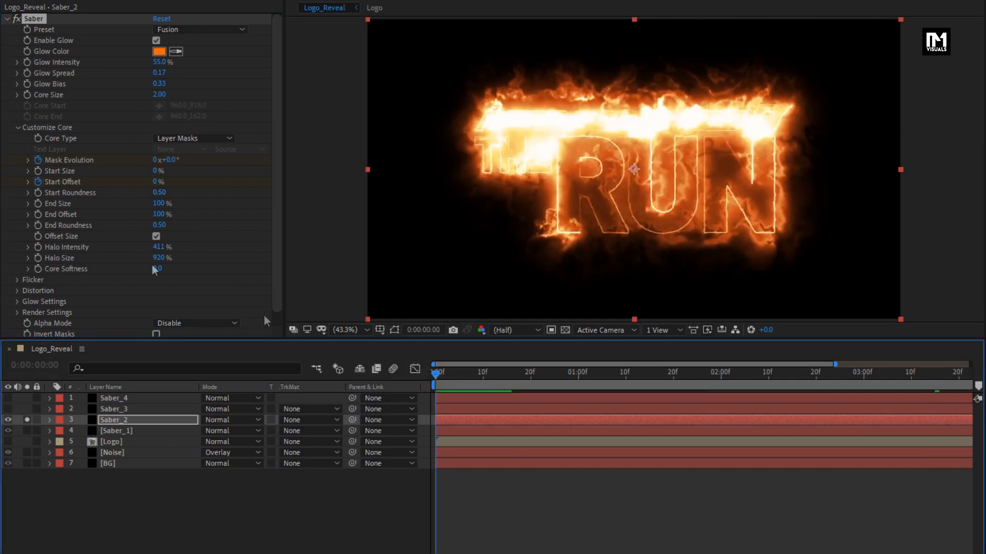
{"action": "left_click", "coordinate": [40, 205]}
{"action": "left_click", "coordinate": [865, 378]}
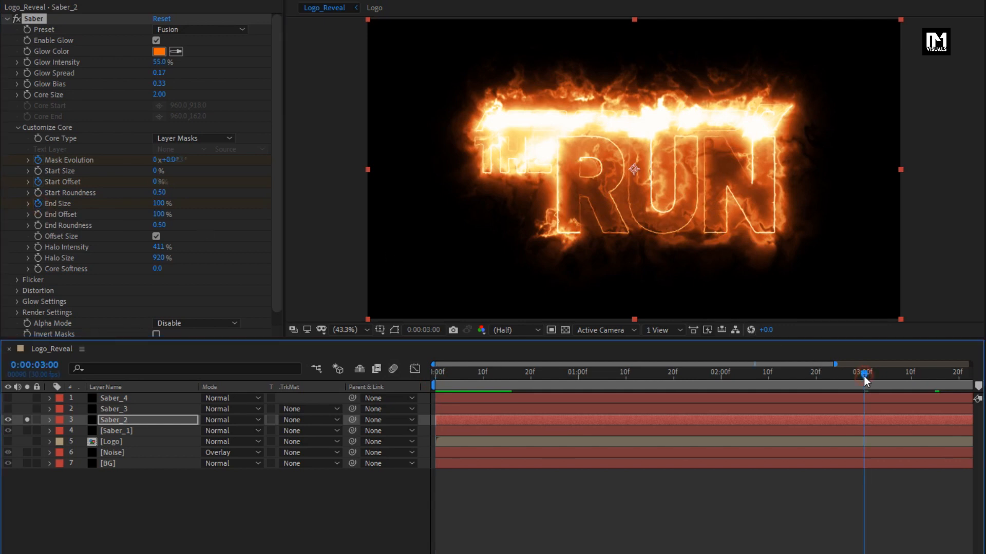
{"action": "left_click", "coordinate": [157, 204]}
{"action": "type", "text": "0"}
{"action": "key", "text": "Return"}
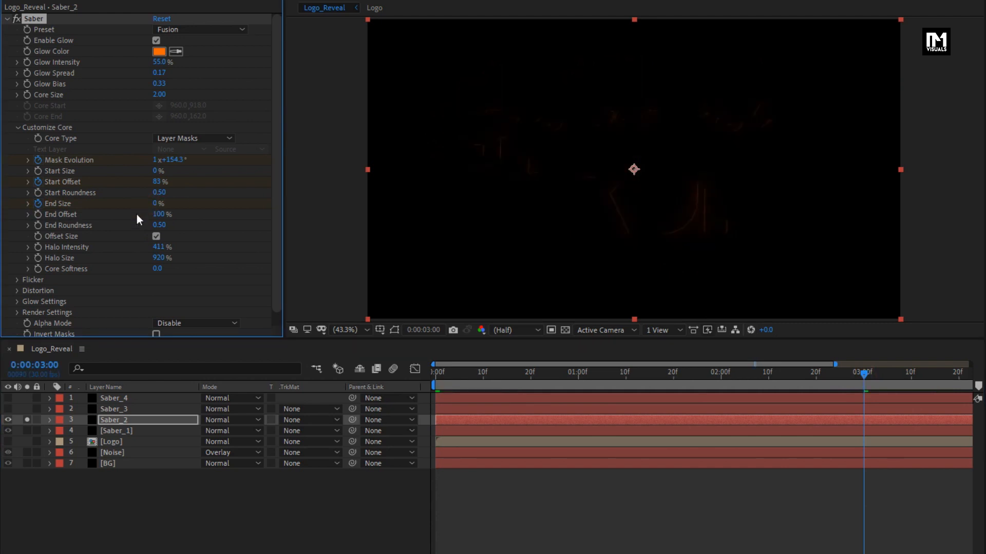
Keyframe End Offset on Saber_2 at 100% on 0:00:02:00 and 0% on 0:00:00:00, and preview the animation
{"action": "left_click", "coordinate": [721, 376]}
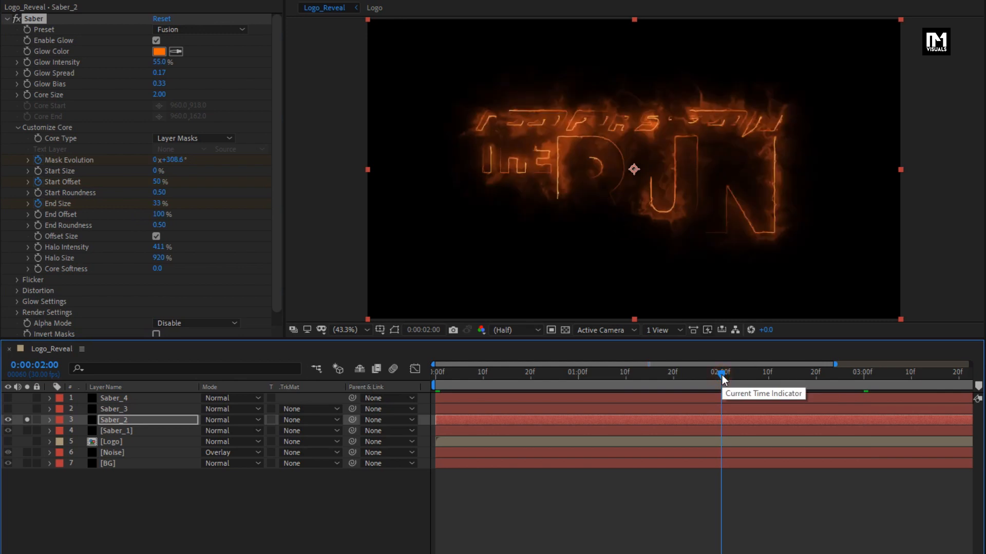
{"action": "left_click", "coordinate": [39, 214]}
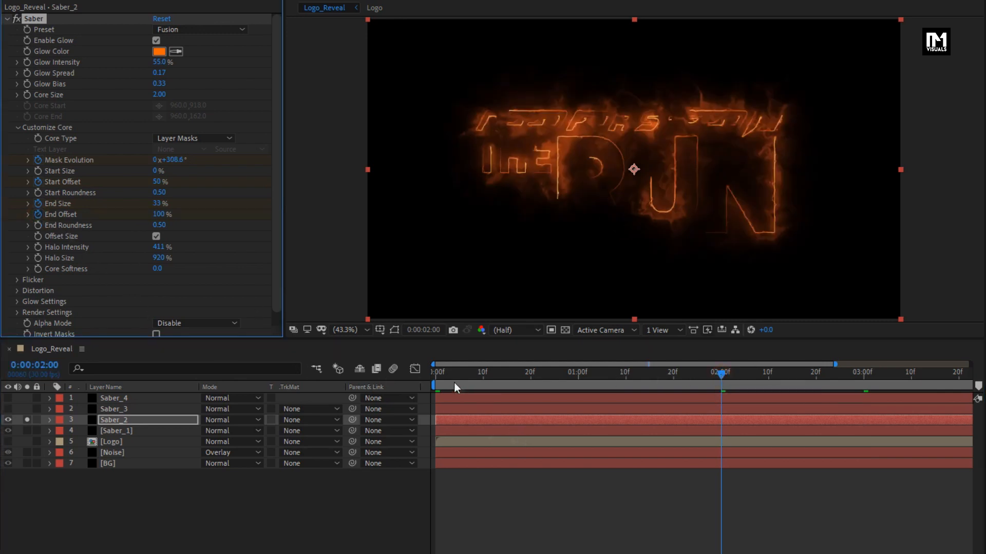
{"action": "left_click", "coordinate": [430, 377]}
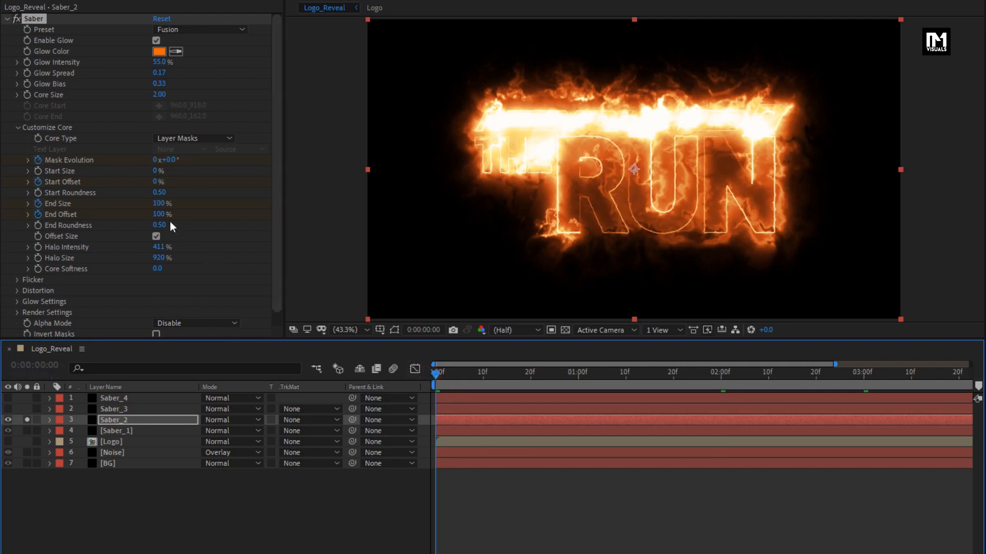
{"action": "left_click", "coordinate": [159, 214]}
{"action": "type", "text": "0"}
{"action": "key", "text": "Return"}
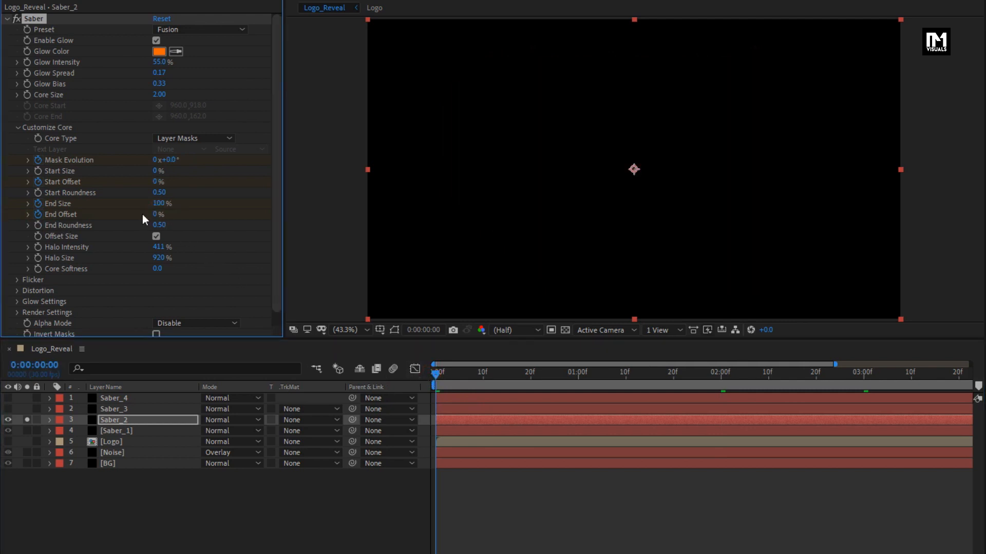
{"action": "key", "text": "space"}
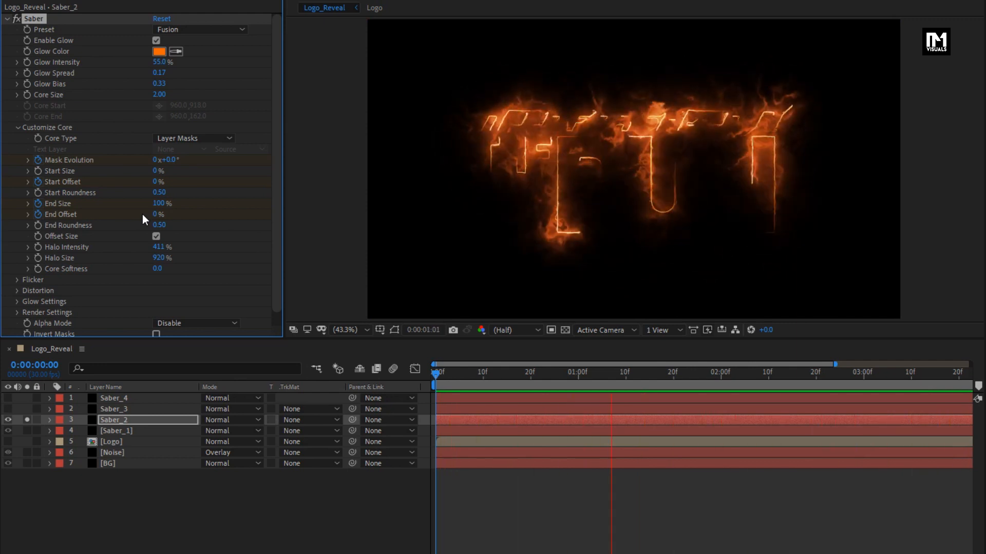
{"action": "key", "text": "space"}
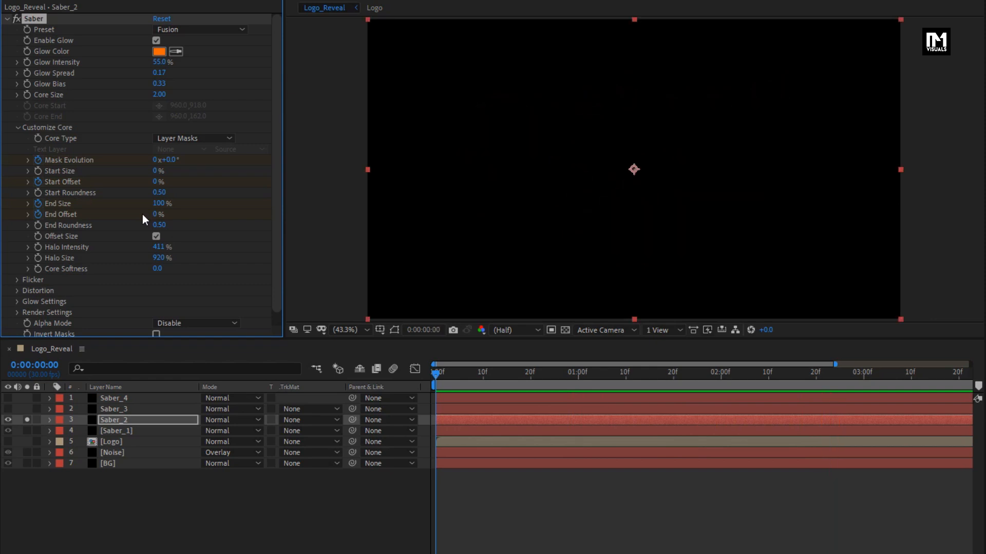
Set Saber_2's Composite Settings to Transparent, turn off its solo, and check the combined result at 0:00:00:15
{"action": "scroll", "coordinate": [67, 284], "scroll_direction": "down", "scroll_amount": 1}
{"action": "left_click", "coordinate": [15, 299]}
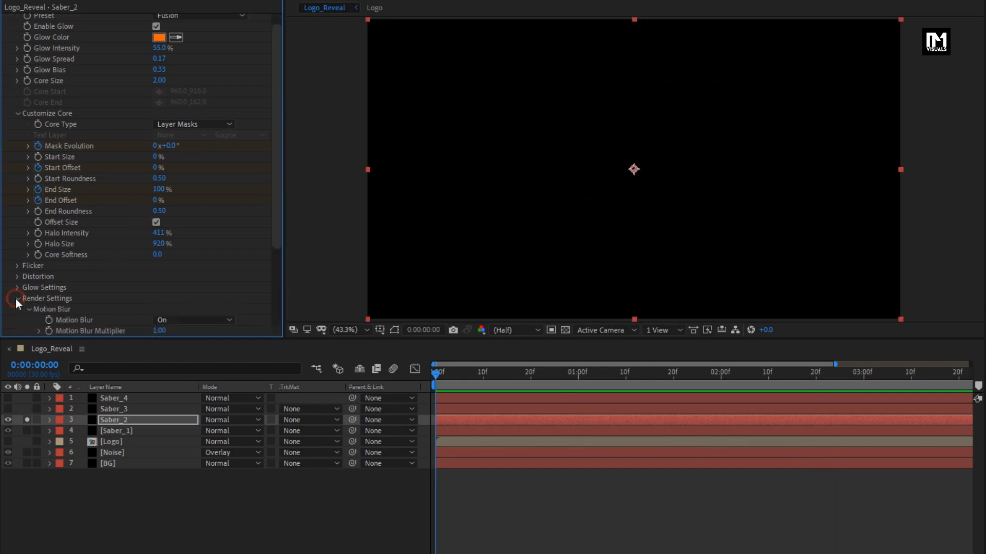
{"action": "scroll", "coordinate": [15, 299], "scroll_direction": "down", "scroll_amount": 8}
{"action": "left_click", "coordinate": [165, 300]}
{"action": "left_click", "coordinate": [175, 311]}
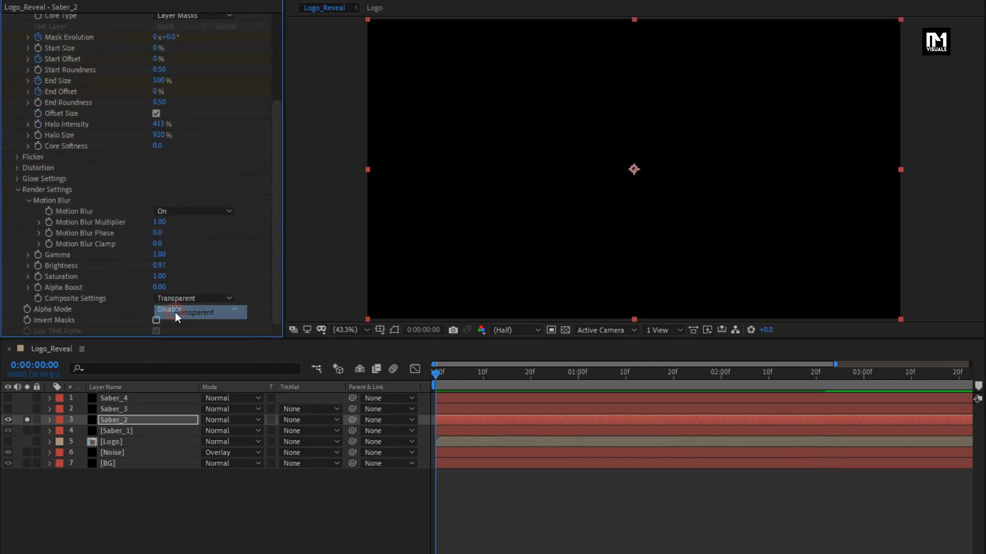
{"action": "left_click", "coordinate": [27, 420]}
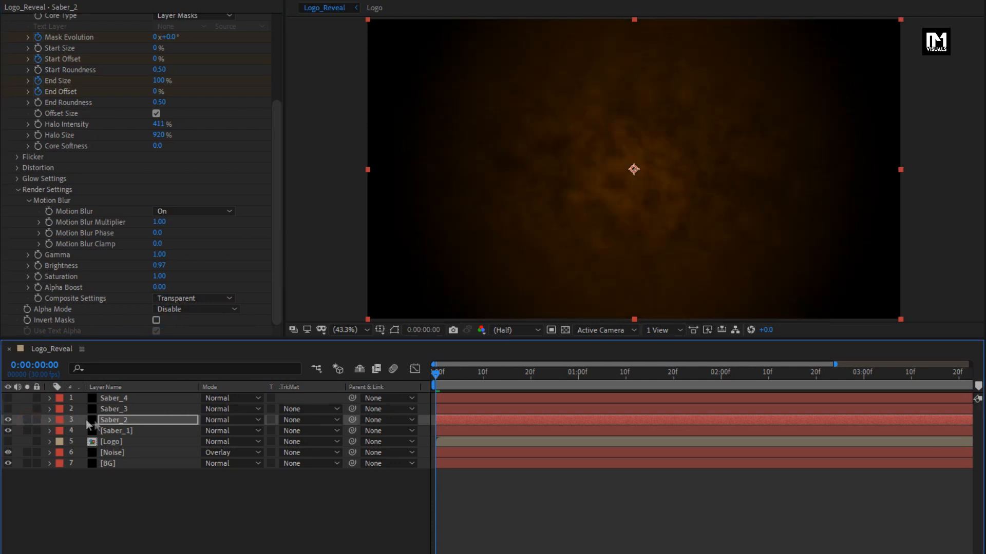
{"action": "left_click_drag", "start_coordinate": [463, 374], "coordinate": [506, 375]}
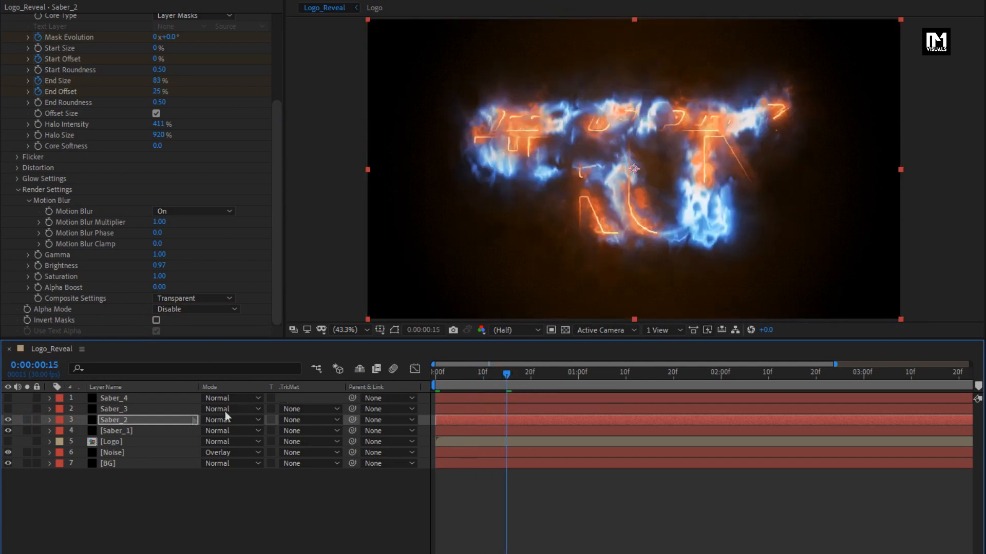
Make the Saber_3 layer visible and solo it, and open the preset choices of its Saber effect
{"action": "left_click", "coordinate": [122, 410]}
{"action": "left_click", "coordinate": [9, 409]}
{"action": "left_click", "coordinate": [27, 409]}
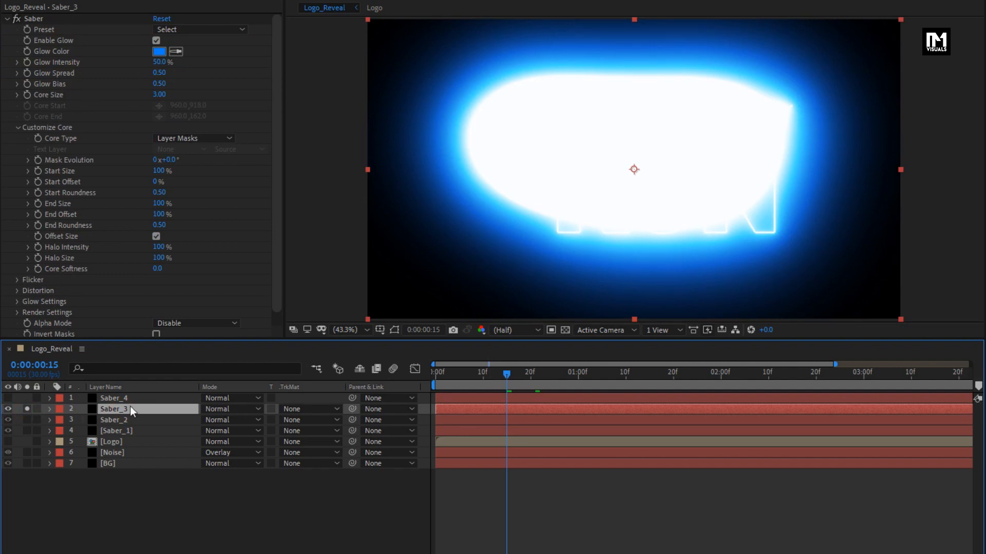
{"action": "left_click", "coordinate": [181, 30]}
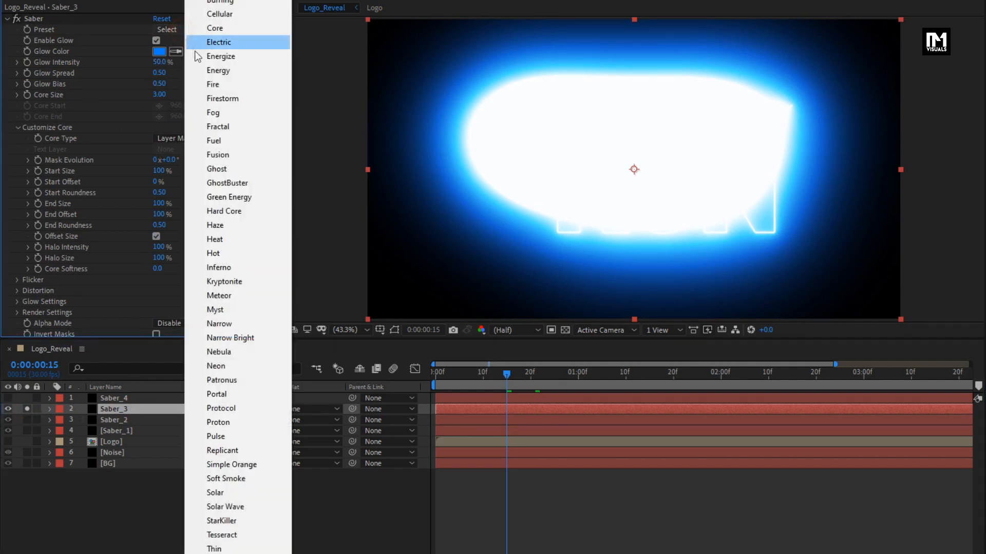
Apply the Fuel preset to the Saber effect on Saber_3 and change its glow colour to blue
{"action": "left_click", "coordinate": [220, 141]}
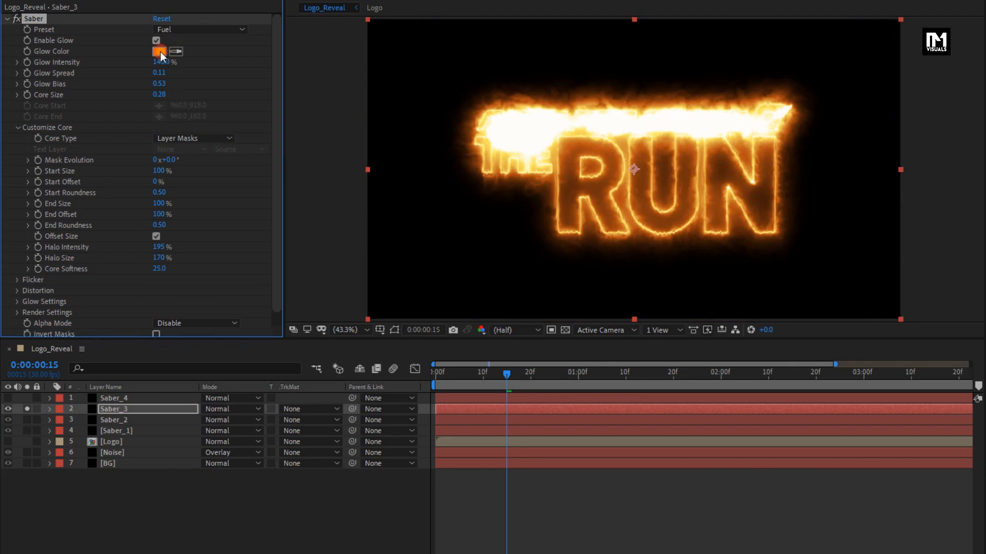
{"action": "left_click", "coordinate": [160, 51]}
{"action": "left_click_drag", "start_coordinate": [313, 232], "coordinate": [308, 202]}
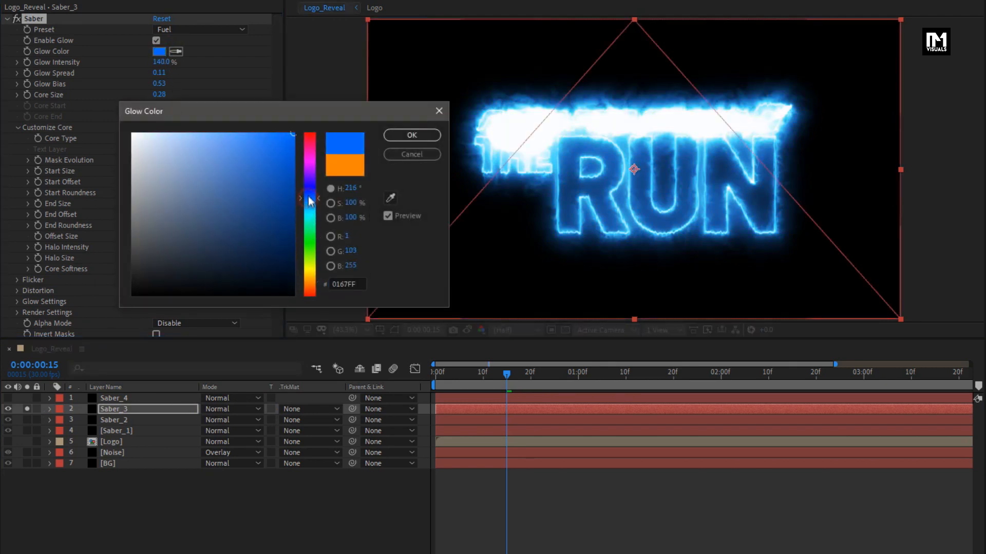
{"action": "left_click", "coordinate": [411, 136]}
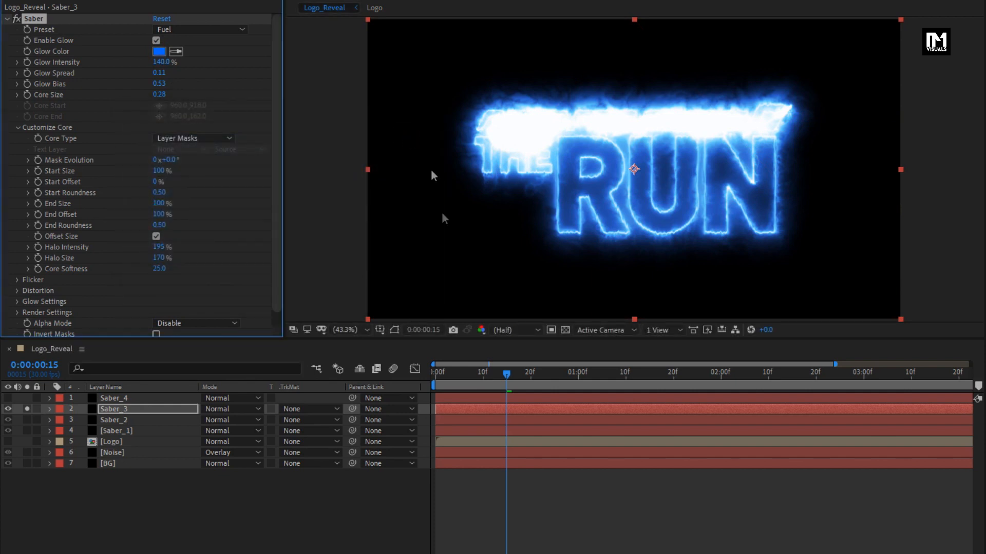
Start keyframing Saber_3's Glow Intensity at 0:00:00:00 with a value of 0%
{"action": "left_click", "coordinate": [436, 379]}
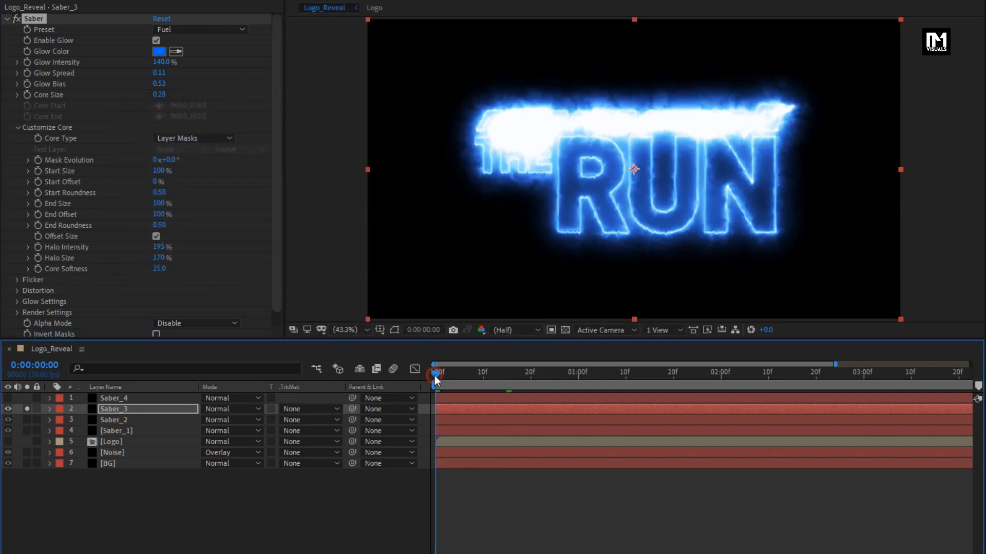
{"action": "left_click_drag", "start_coordinate": [836, 364], "coordinate": [739, 364]}
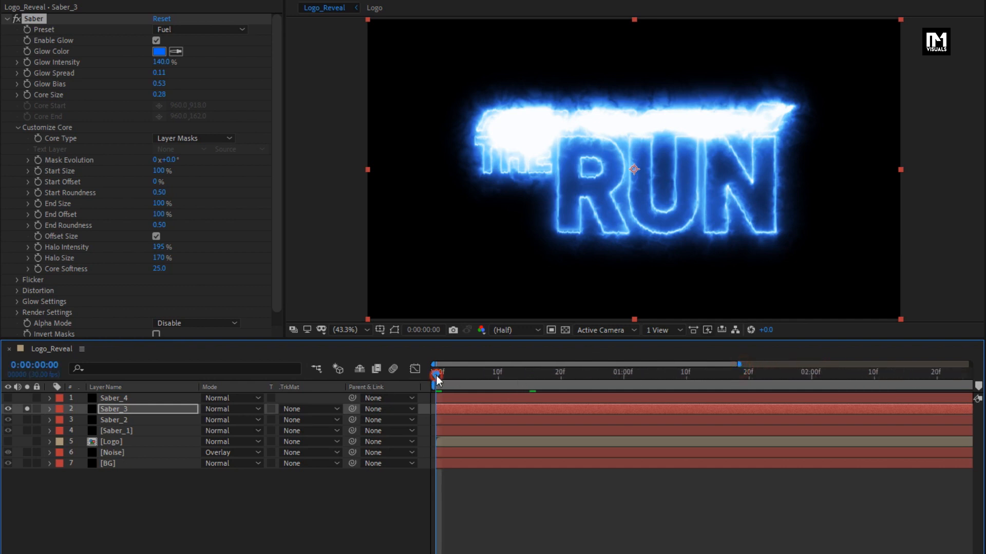
{"action": "left_click", "coordinate": [26, 61]}
{"action": "left_click", "coordinate": [156, 62]}
{"action": "key", "text": "Return"}
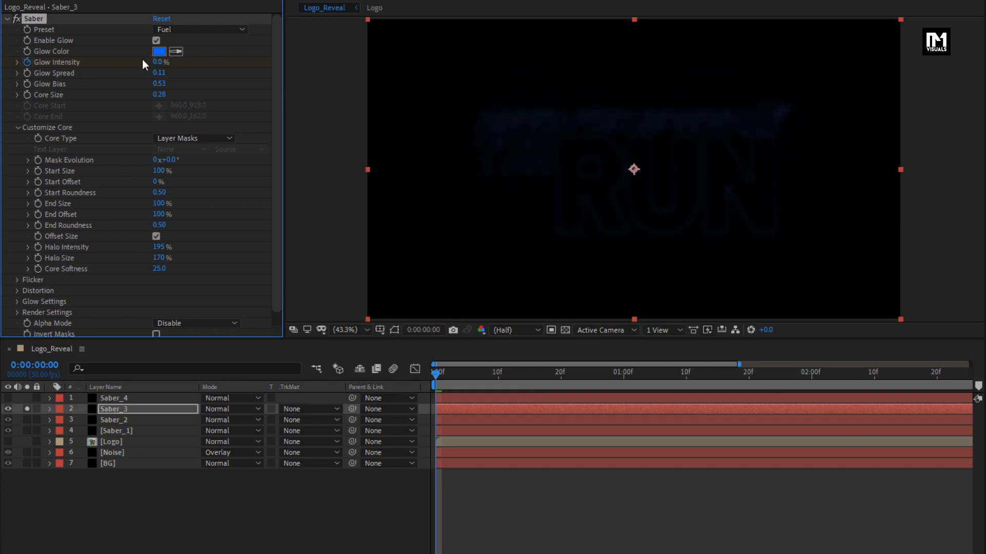
Keyframe Saber_3's Glow Intensity at 195% on frame 10 and 58% on frame 15
{"action": "left_click", "coordinate": [497, 379]}
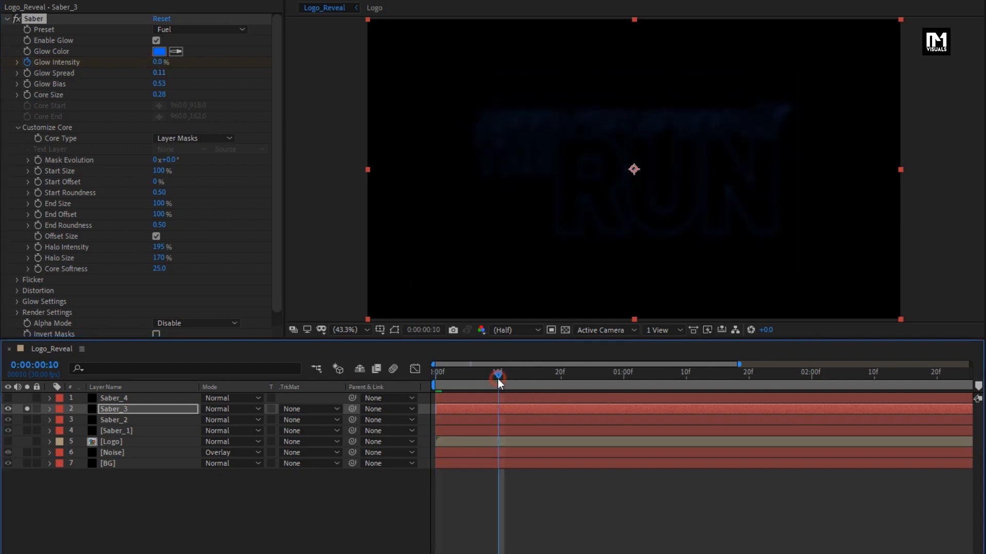
{"action": "left_click", "coordinate": [158, 63]}
{"action": "type", "text": "195"}
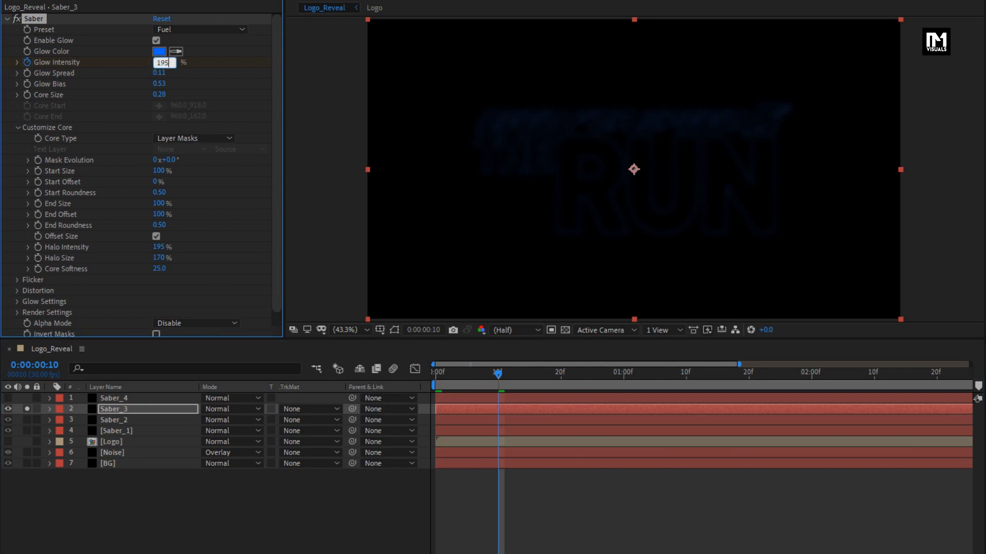
{"action": "key", "text": "Return"}
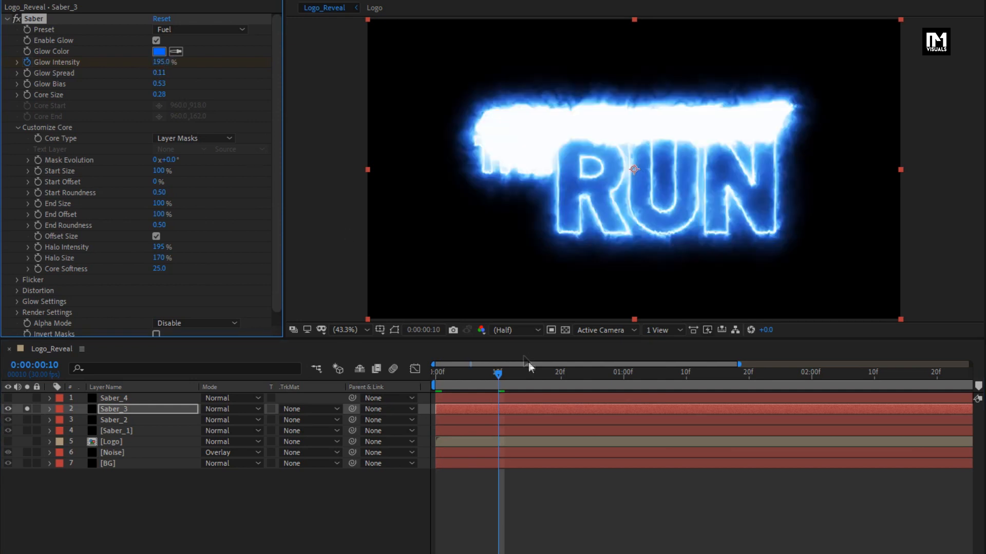
{"action": "left_click", "coordinate": [530, 374]}
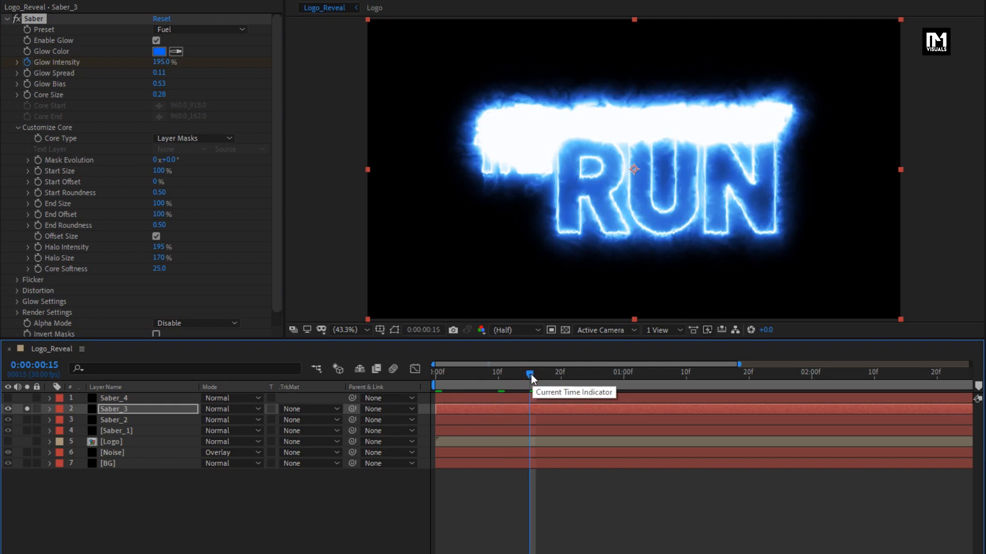
{"action": "left_click", "coordinate": [160, 62]}
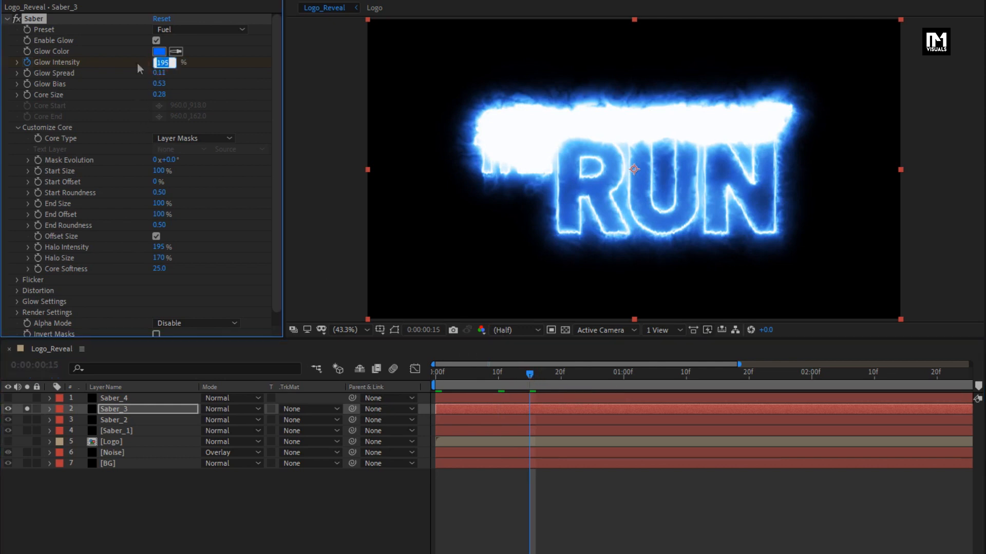
{"action": "type", "text": "58"}
{"action": "key", "text": "Return"}
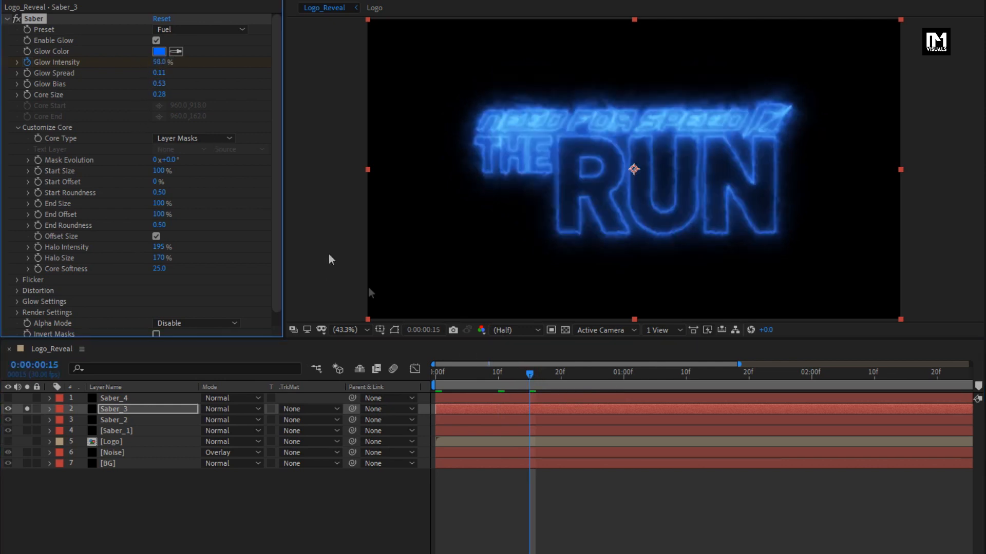
Reveal Saber_3's keyframed properties and add a Glow Intensity keyframe at 0:00:01:00 that holds the current value
{"action": "left_click", "coordinate": [624, 377]}
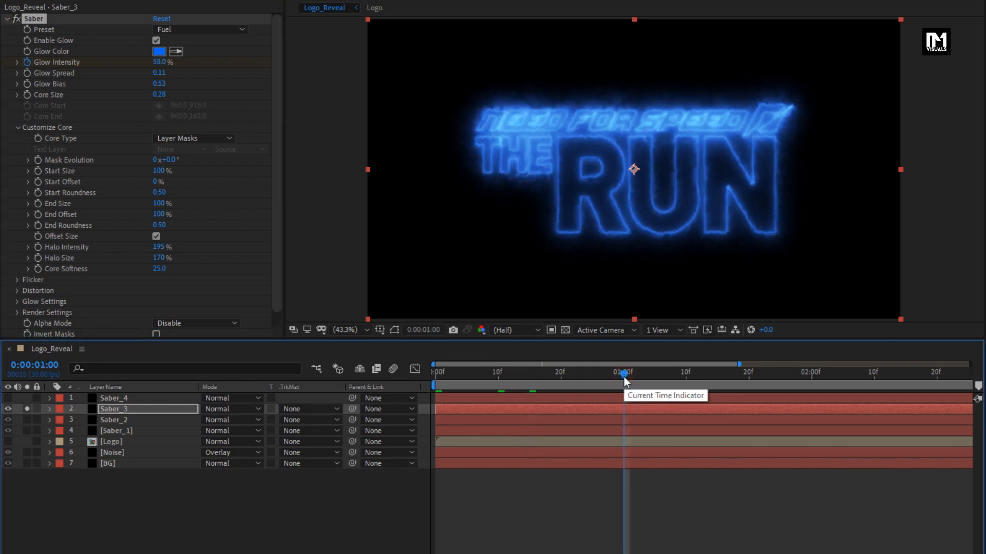
{"action": "key", "text": "u"}
{"action": "left_click", "coordinate": [136, 408]}
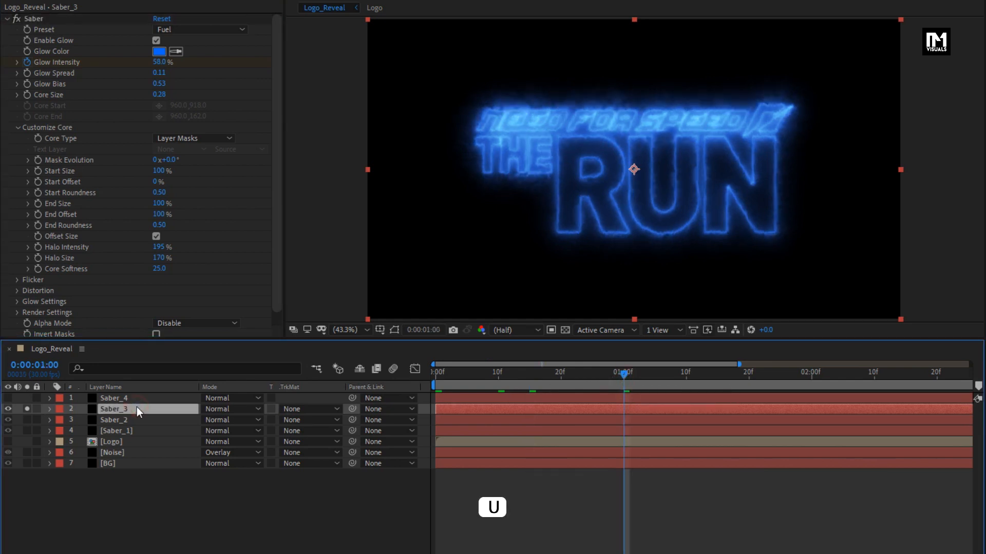
{"action": "key", "text": "u"}
{"action": "scroll", "coordinate": [131, 435], "scroll_direction": "down", "scroll_amount": 15}
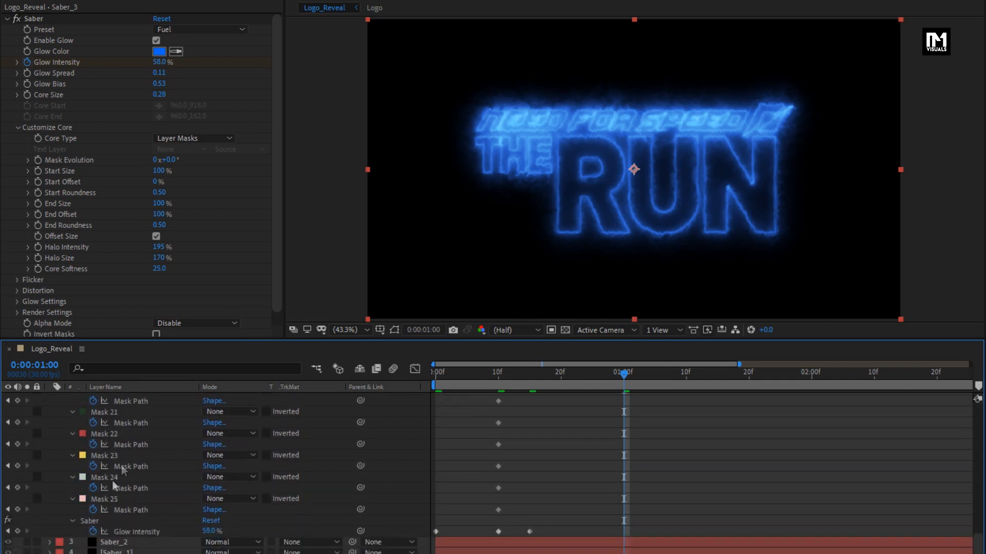
{"action": "left_click", "coordinate": [18, 532]}
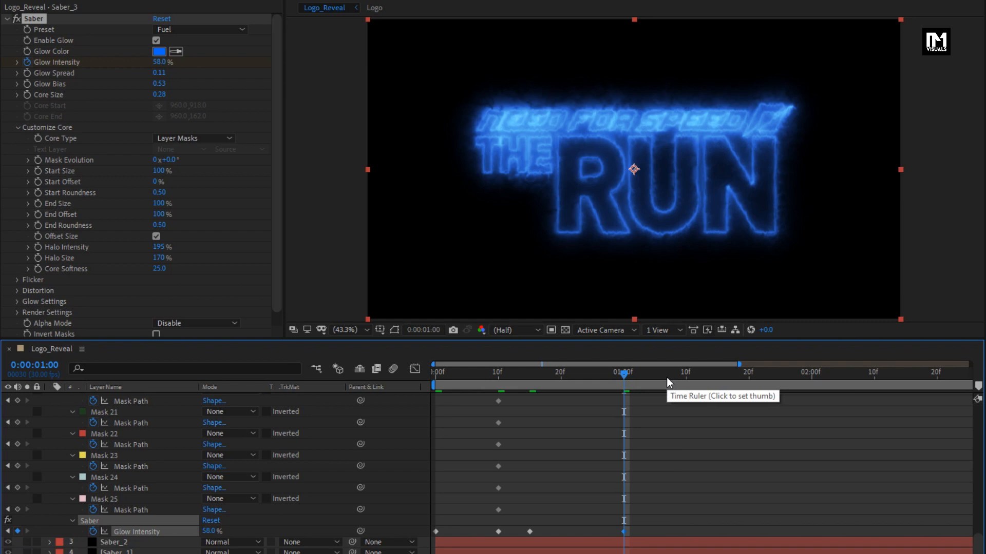
Set Saber_3's Glow Intensity to 140% at 0:00:01:02
{"action": "left_click", "coordinate": [653, 374]}
{"action": "left_click_drag", "start_coordinate": [652, 375], "coordinate": [634, 377]}
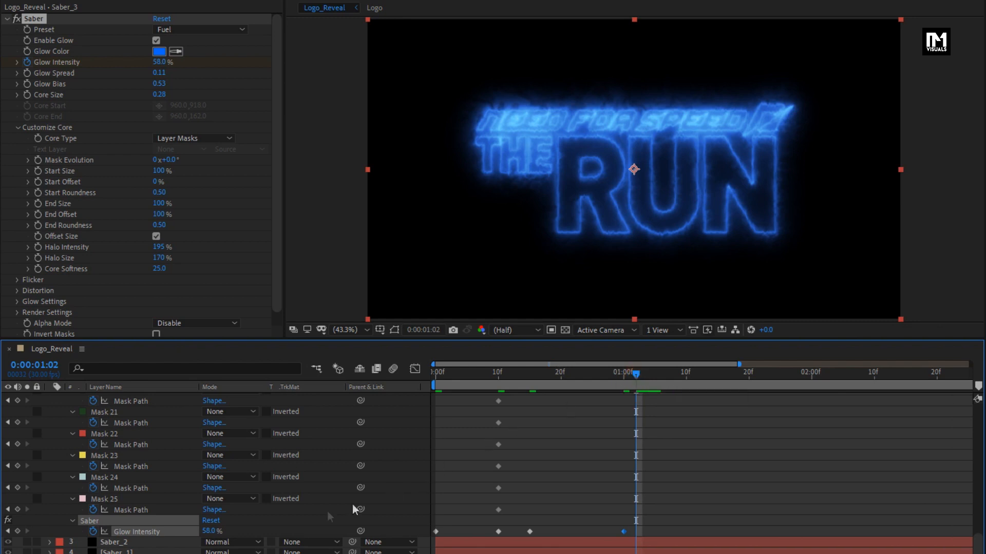
{"action": "left_click", "coordinate": [212, 531]}
{"action": "type", "text": "140"}
{"action": "key", "text": "Return"}
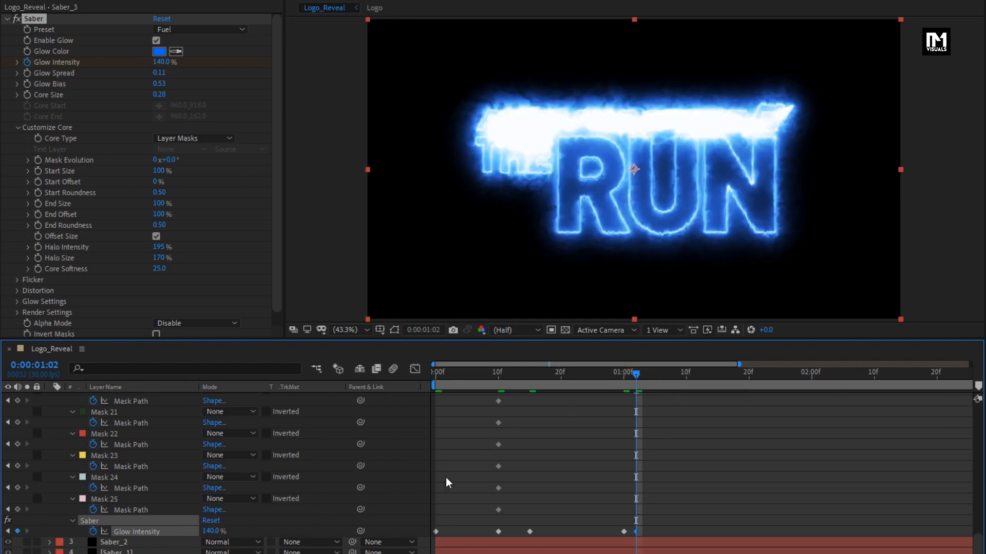
Delete all Mask Path keyframes on Saber_3 and show only the layer's remaining keyframed properties
{"action": "left_click_drag", "start_coordinate": [527, 510], "coordinate": [474, 426]}
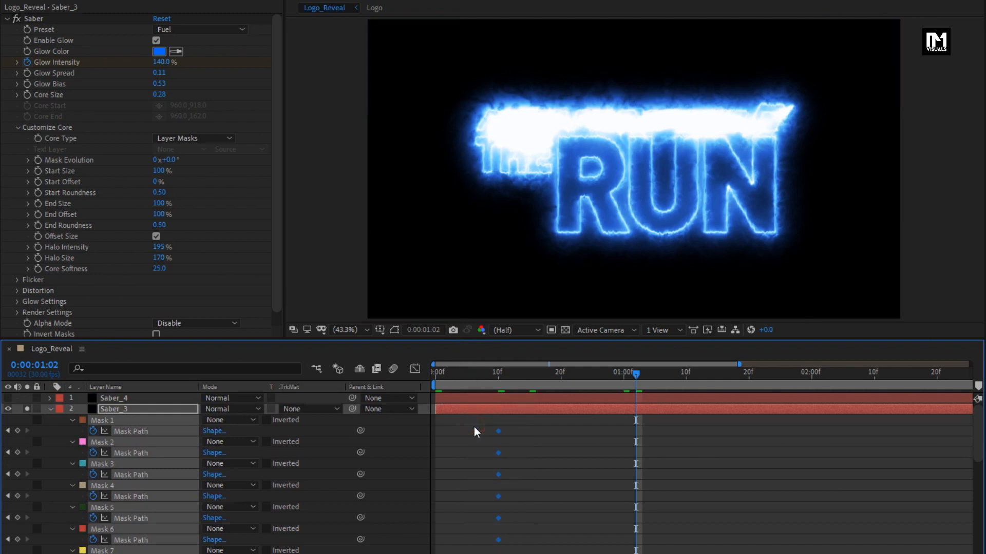
{"action": "key", "text": "Delete"}
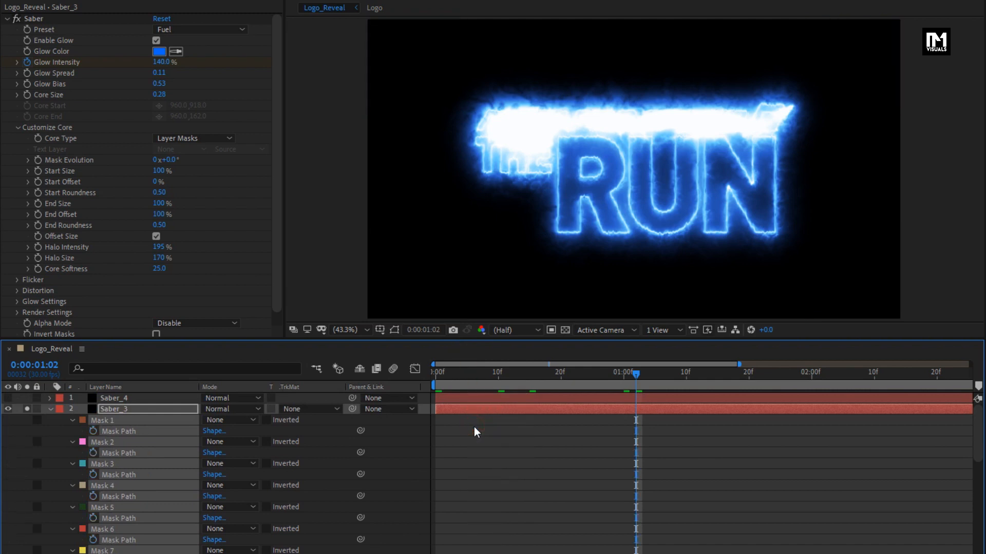
{"action": "left_click", "coordinate": [64, 439]}
{"action": "key", "text": "u"}
{"action": "key", "text": "u"}
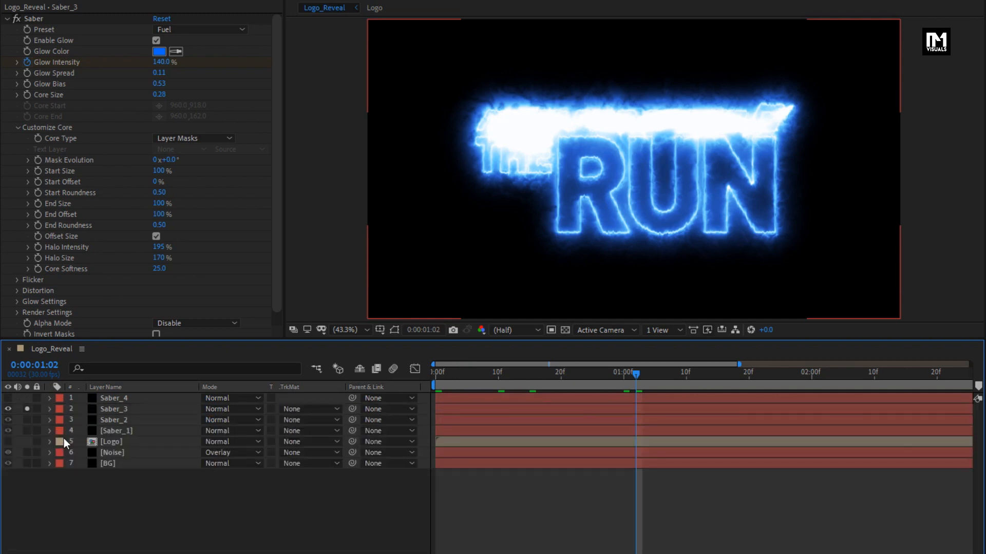
{"action": "left_click", "coordinate": [108, 411]}
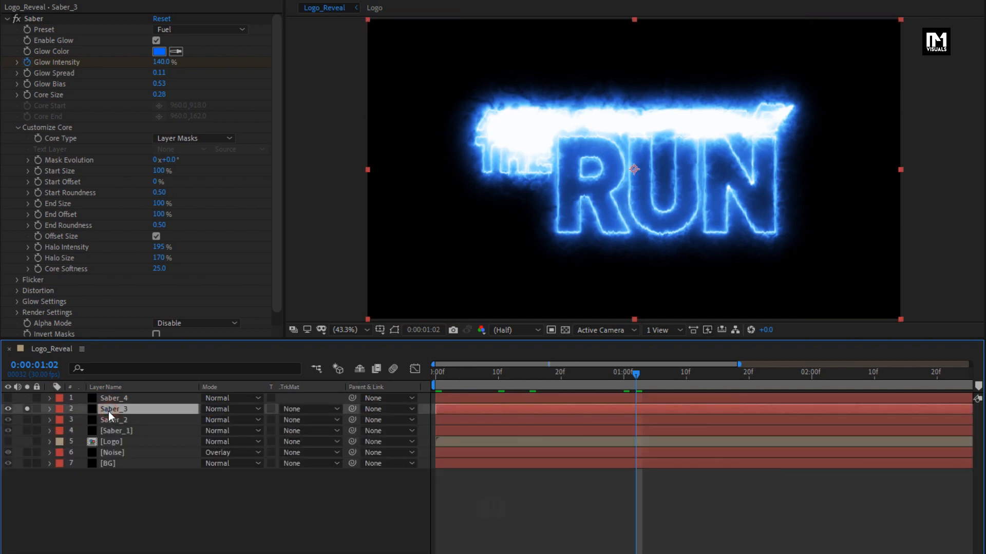
{"action": "key", "text": "u"}
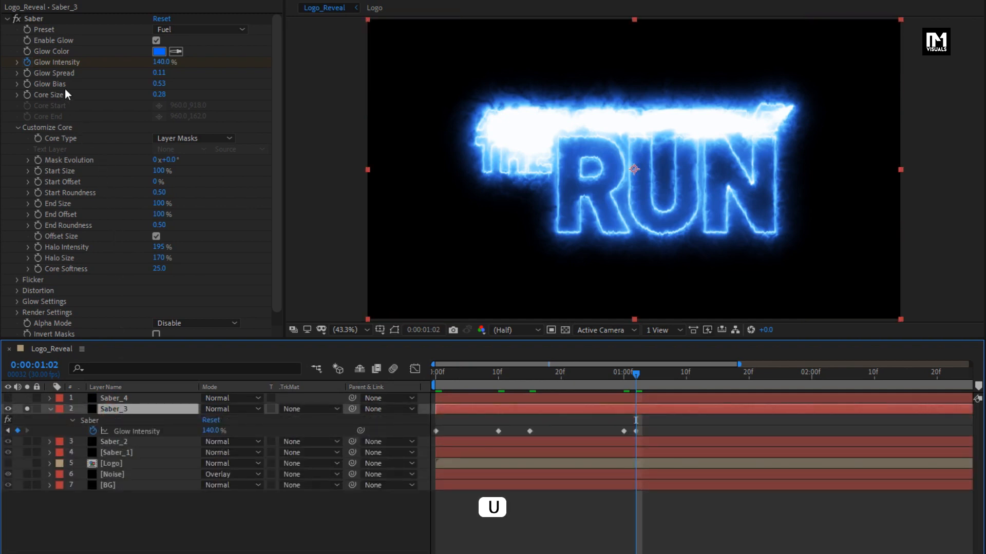
Set the Saber effect's Glow Spread on Saber_3 to 0.03
{"action": "left_click", "coordinate": [159, 73]}
{"action": "type", "text": "0"}
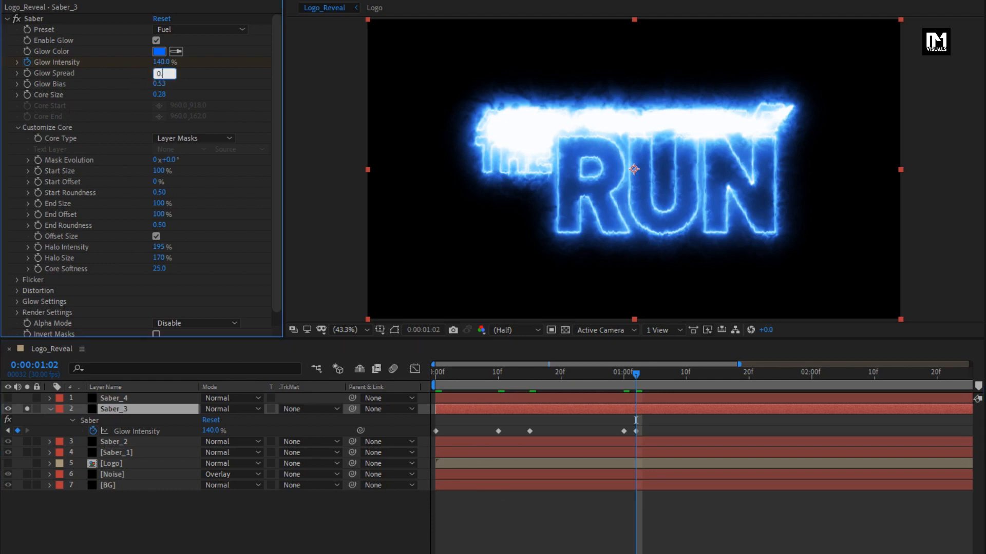
{"action": "type", "text": ".03"}
{"action": "key", "text": "Return"}
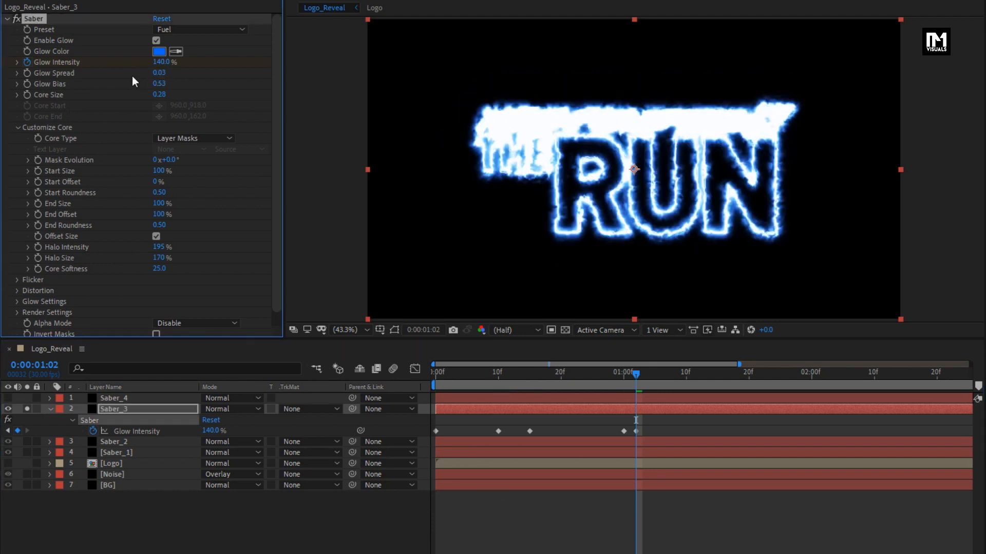
Start keyframing Saber_3's Core Size at 0:00:00:17 with a value of 1
{"action": "left_click_drag", "start_coordinate": [518, 374], "coordinate": [544, 377]}
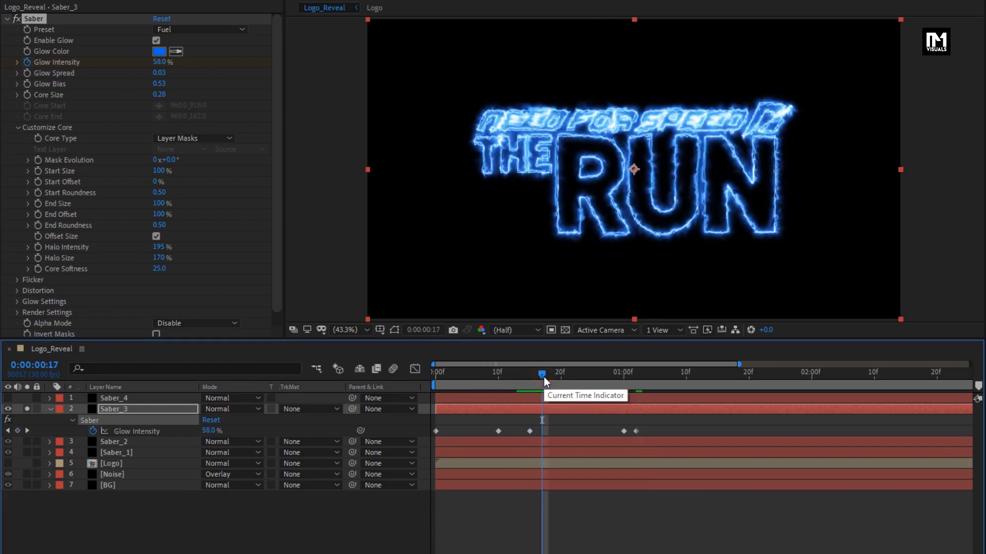
{"action": "left_click", "coordinate": [28, 96]}
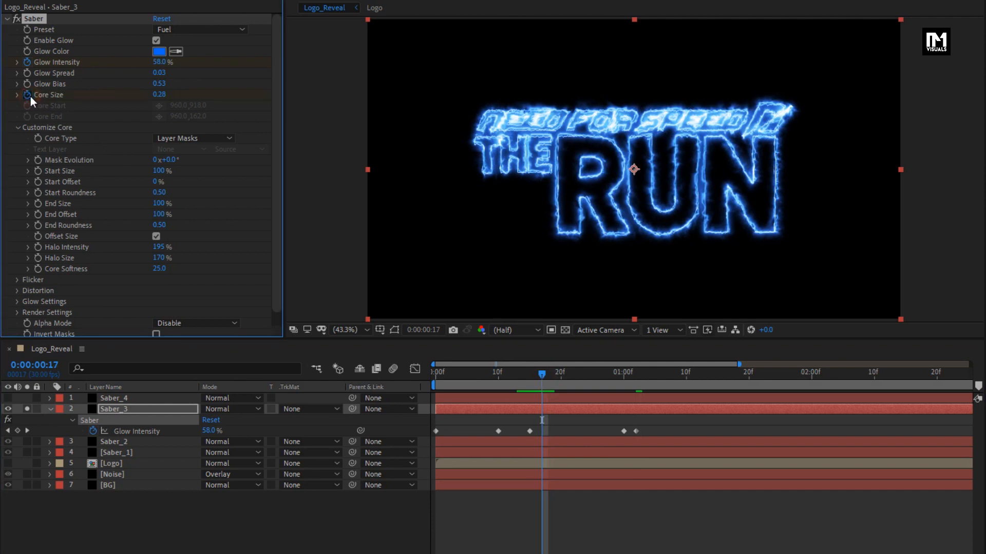
{"action": "type", "text": "1"}
{"action": "key", "text": "Return"}
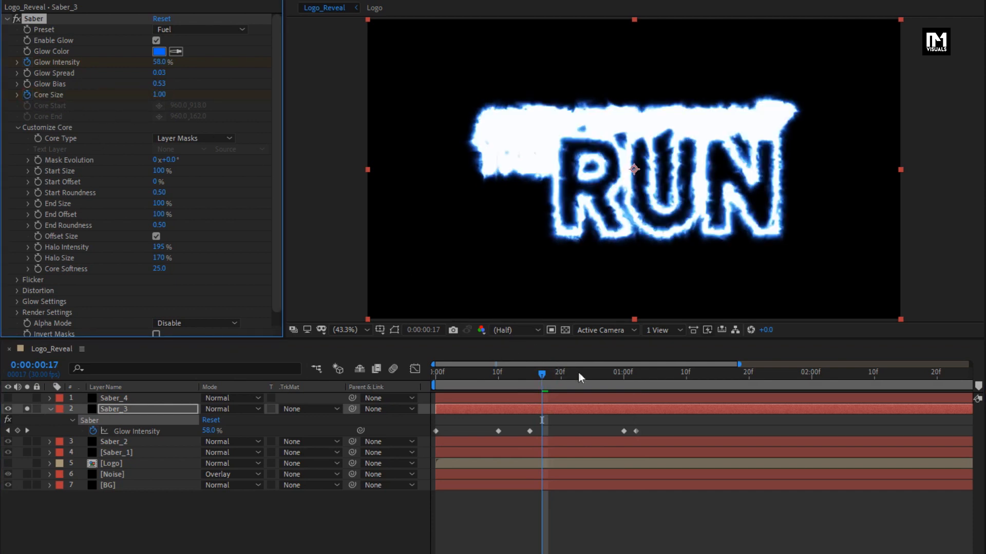
Set Saber_3's Core Size to 10 at 0:00:00:24
{"action": "left_click", "coordinate": [586, 376]}
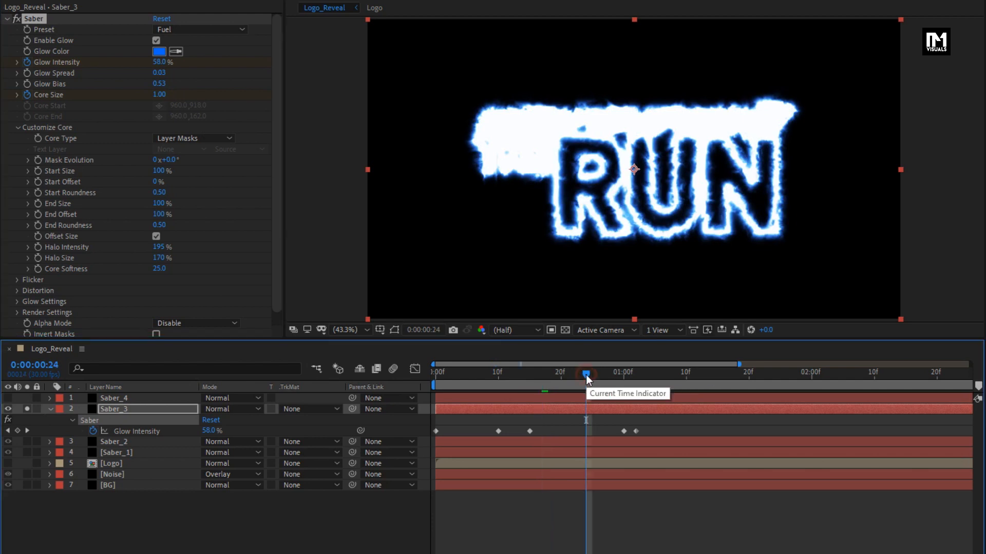
{"action": "left_click", "coordinate": [160, 95]}
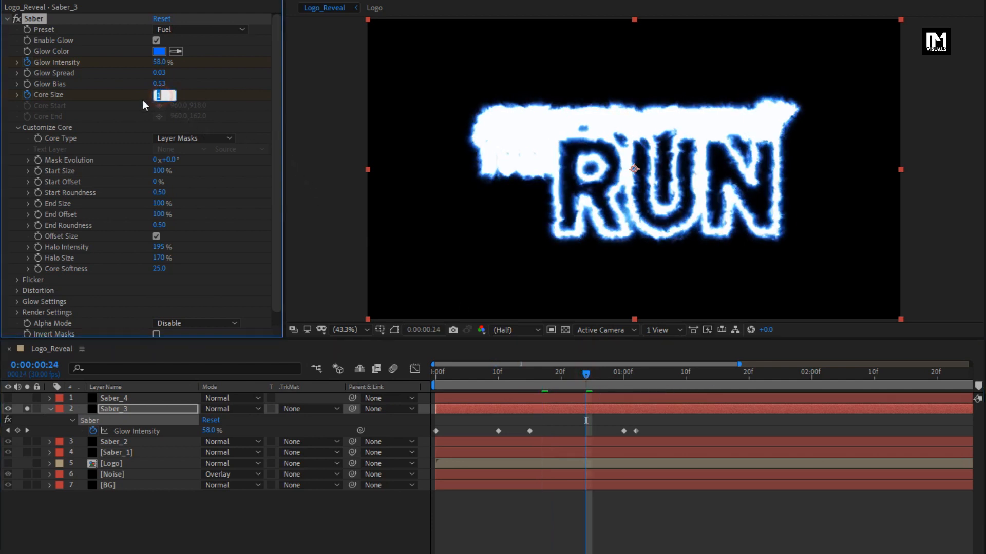
{"action": "type", "text": "10"}
{"action": "key", "text": "Return"}
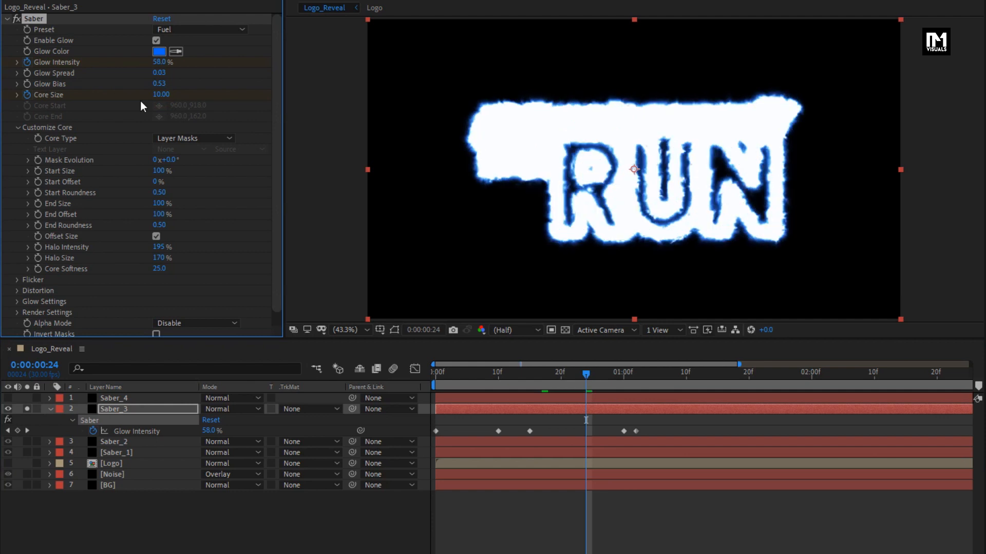
Set Saber_3's Core Size to 2 at 0:00:00:28
{"action": "left_click", "coordinate": [615, 377]}
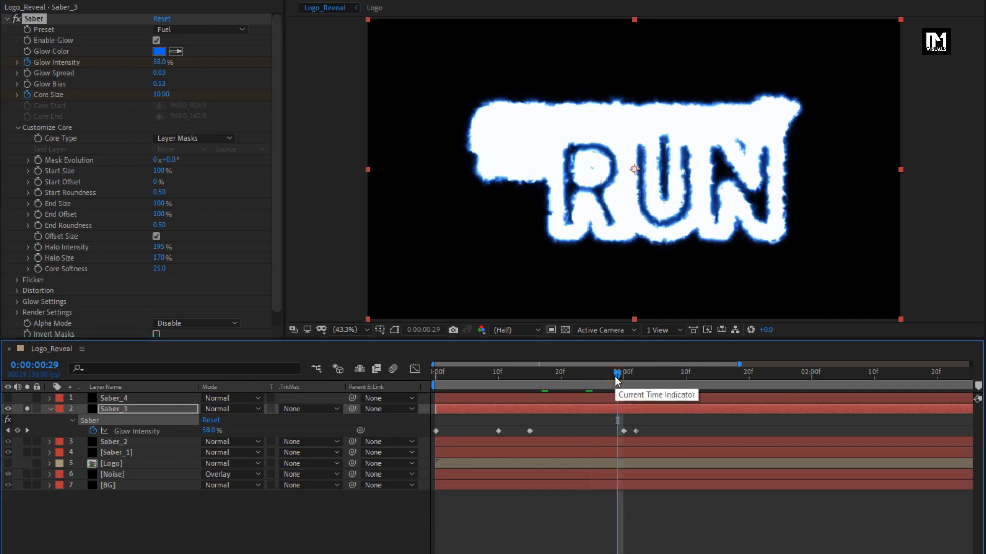
{"action": "left_click_drag", "start_coordinate": [612, 376], "coordinate": [611, 377]}
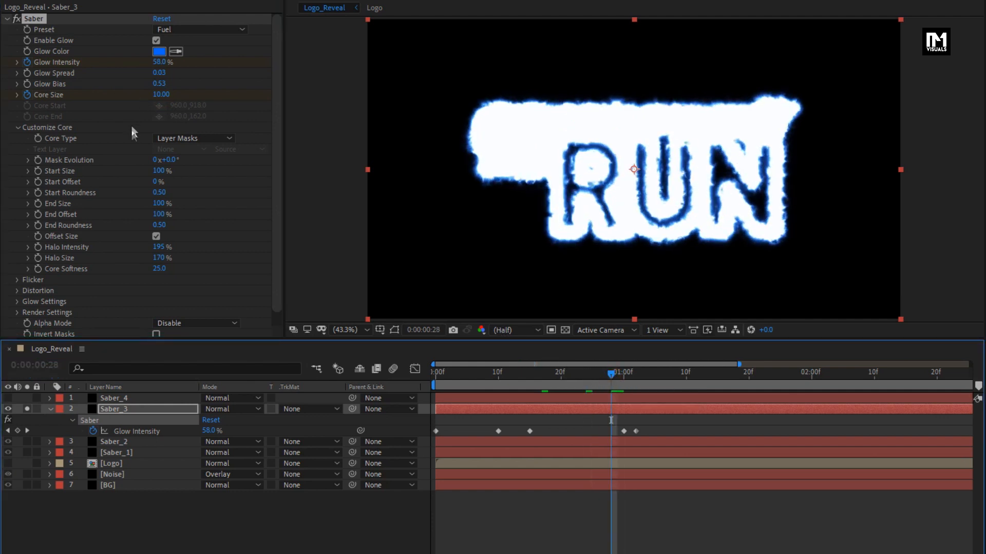
{"action": "left_click", "coordinate": [158, 95]}
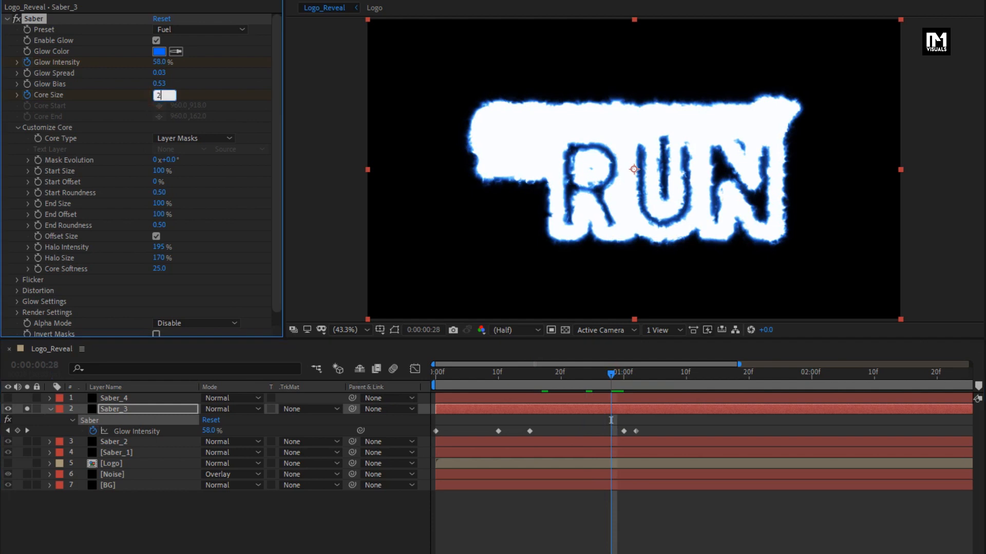
{"action": "type", "text": "2"}
{"action": "key", "text": "Return"}
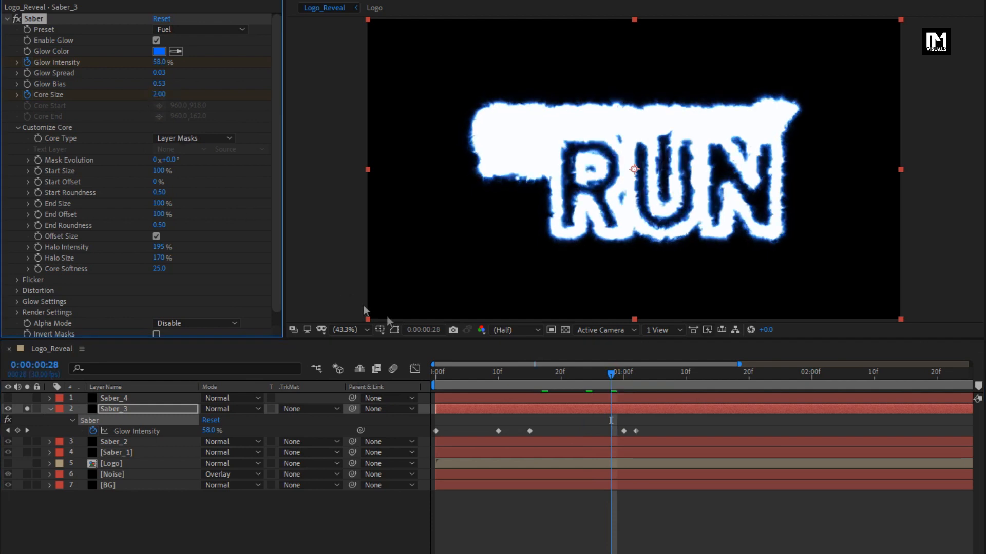
Set Saber_3's Core Size to 1.4 at 0:00:01:02
{"action": "left_click", "coordinate": [623, 374]}
{"action": "left_click_drag", "start_coordinate": [624, 374], "coordinate": [633, 373]}
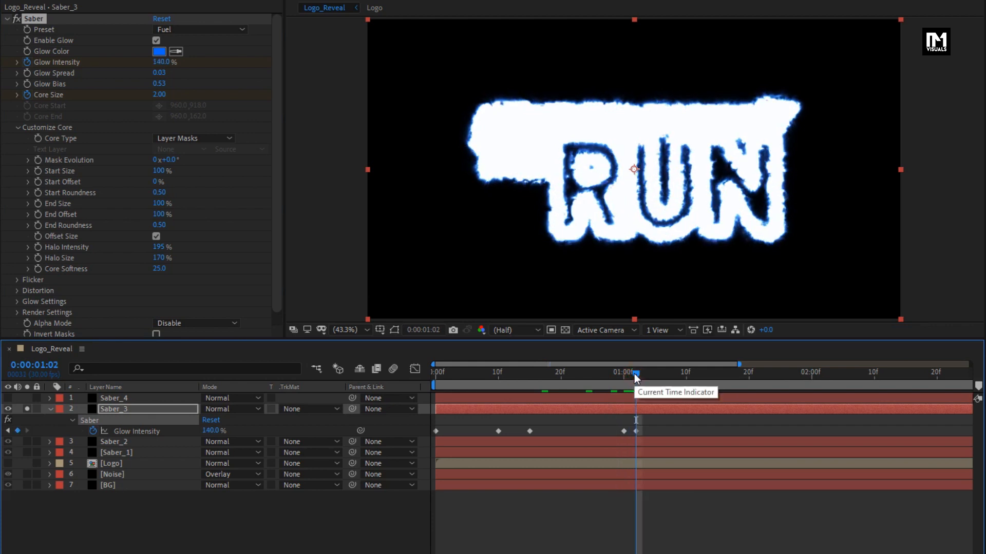
{"action": "left_click", "coordinate": [159, 95]}
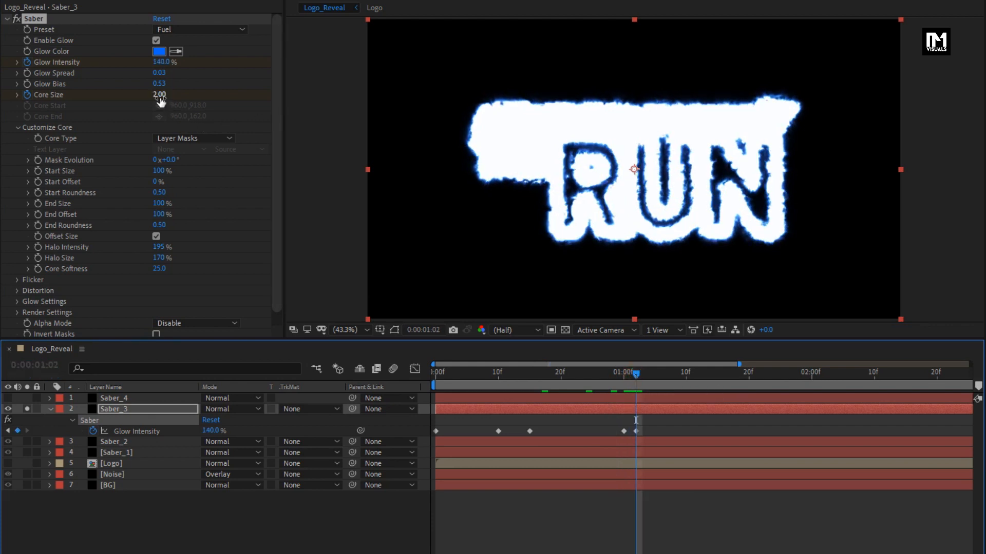
{"action": "type", "text": "1.4"}
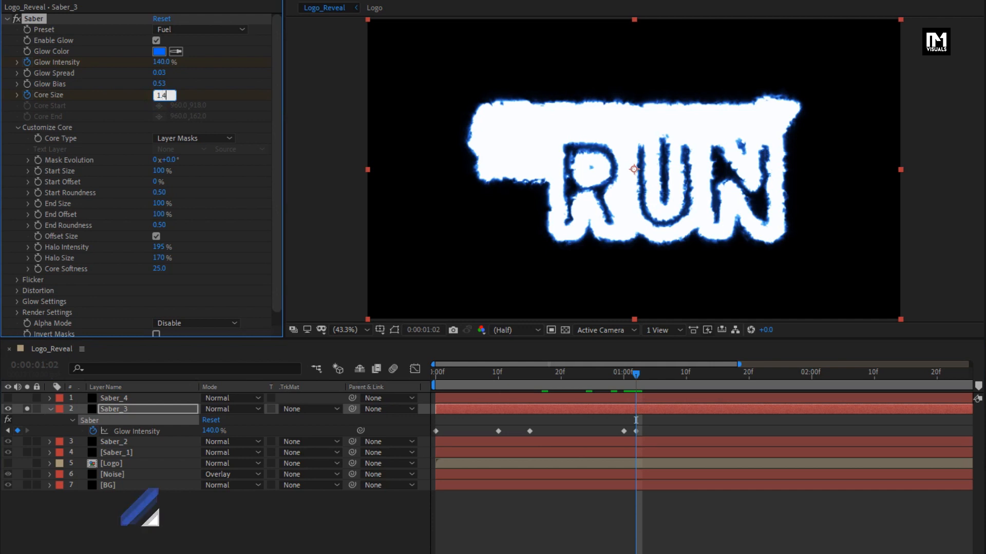
{"action": "key", "text": "Return"}
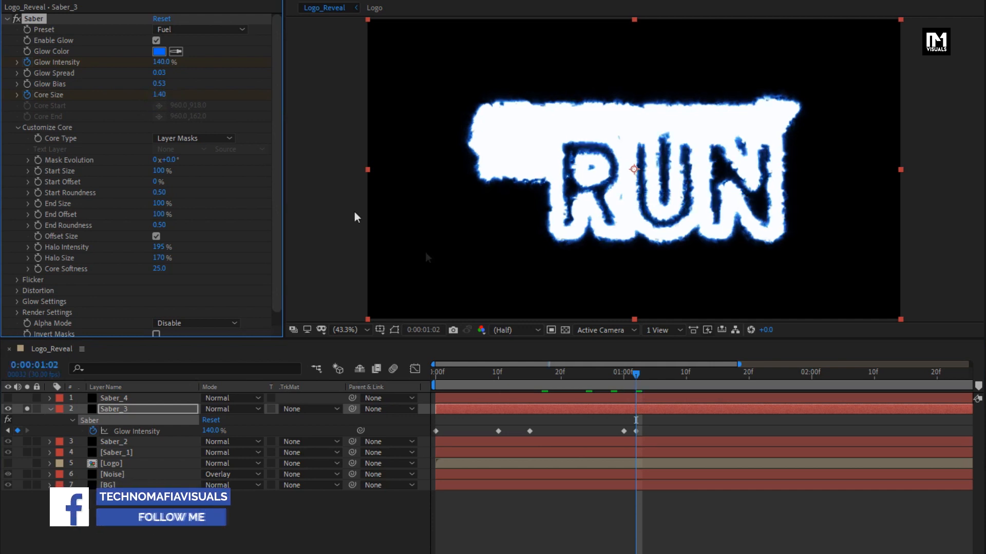
Set Saber_3's Core Size to 0.28 at 0:00:01:05
{"action": "left_click_drag", "start_coordinate": [648, 372], "coordinate": [653, 374]}
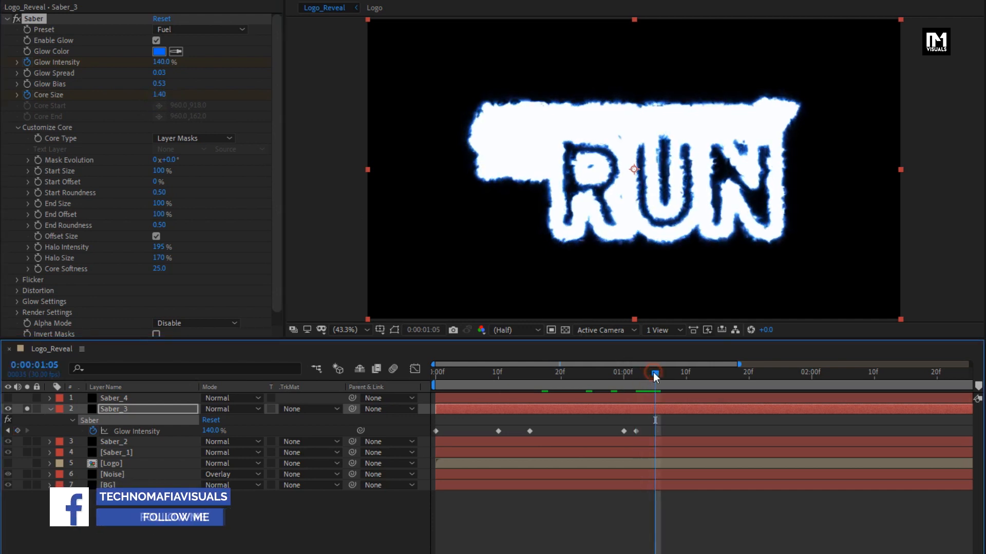
{"action": "left_click", "coordinate": [160, 94]}
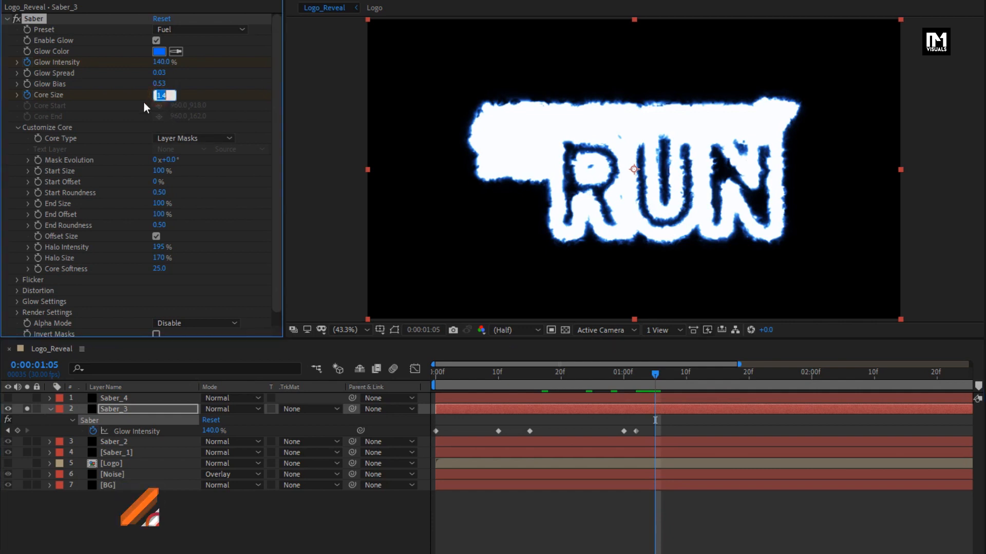
{"action": "type", "text": "0.28"}
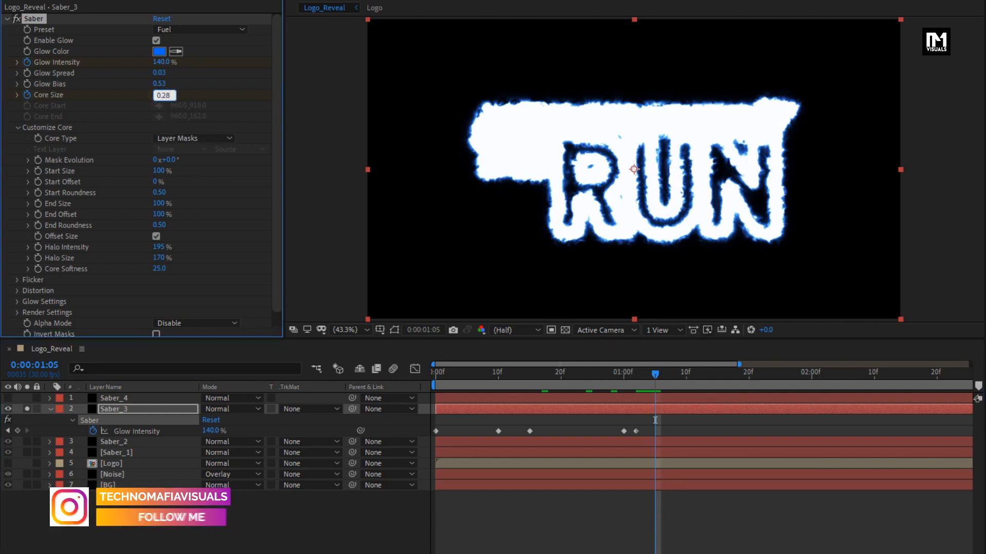
{"action": "key", "text": "Return"}
Reveal all of Saber_3's keyframed properties in the timeline
{"action": "key", "text": "u"}
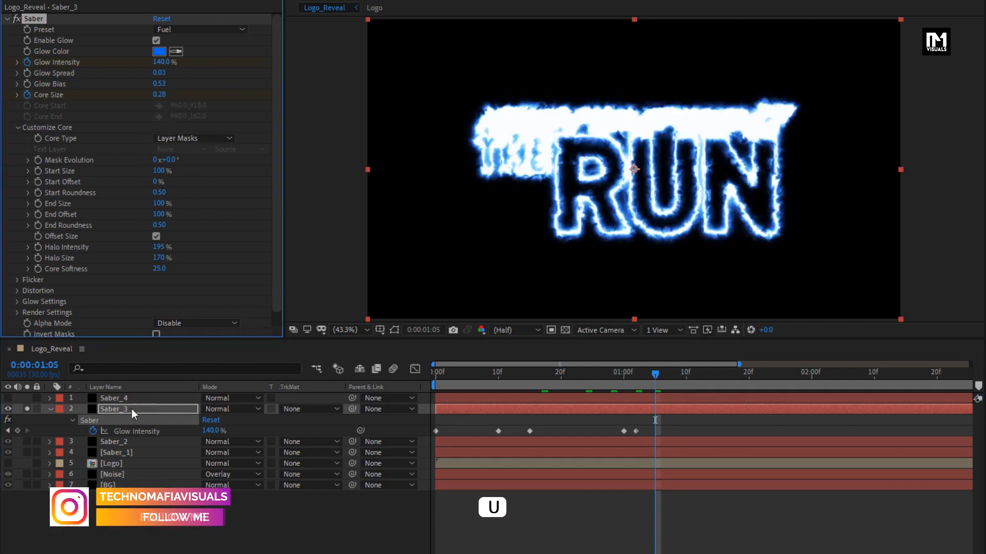
{"action": "left_click", "coordinate": [132, 409]}
{"action": "key", "text": "u"}
{"action": "key", "text": "u"}
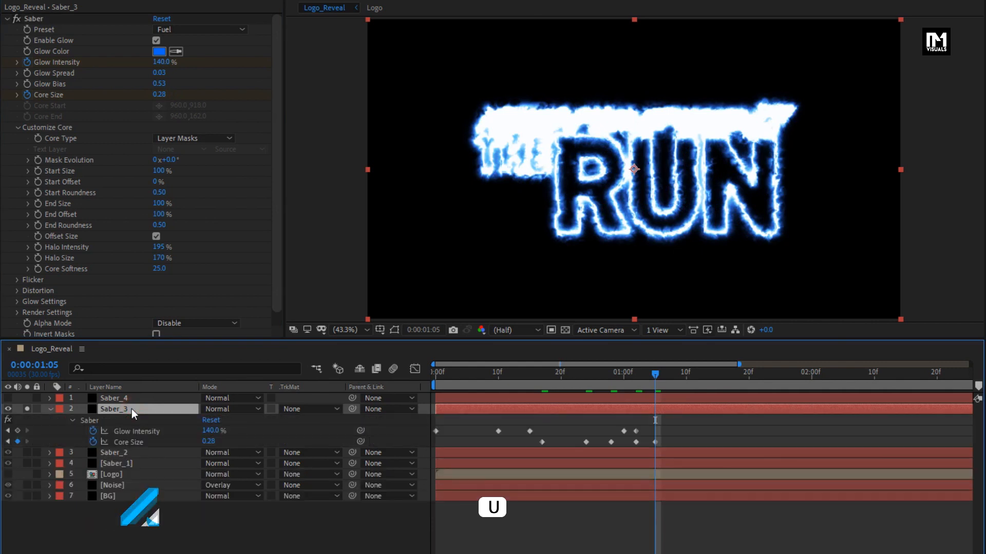
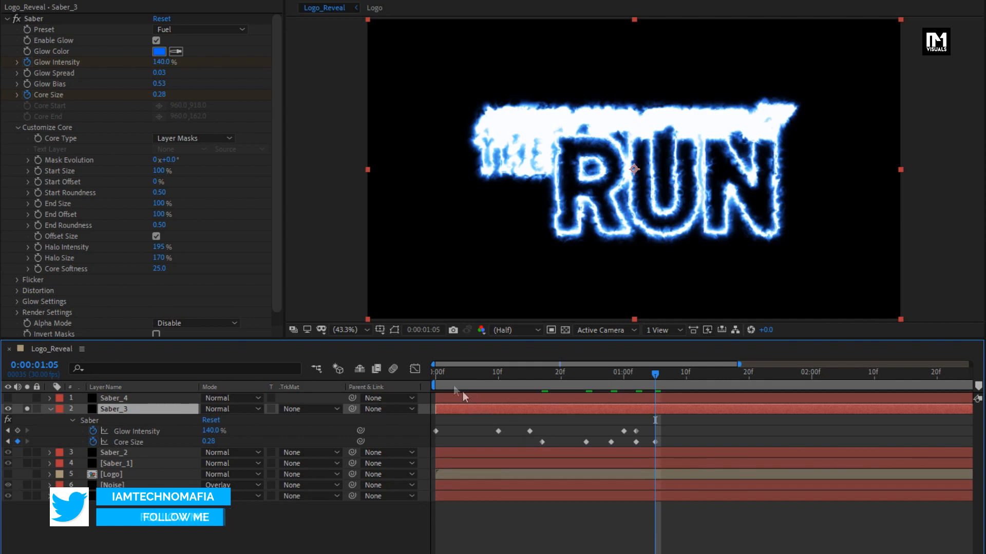
Keyframe Saber_3's Mask Evolution from 0 at 0:00:00:00 to 1 full revolution at 0:00:03:00, and set Start Size to 0%
{"action": "left_click", "coordinate": [433, 375]}
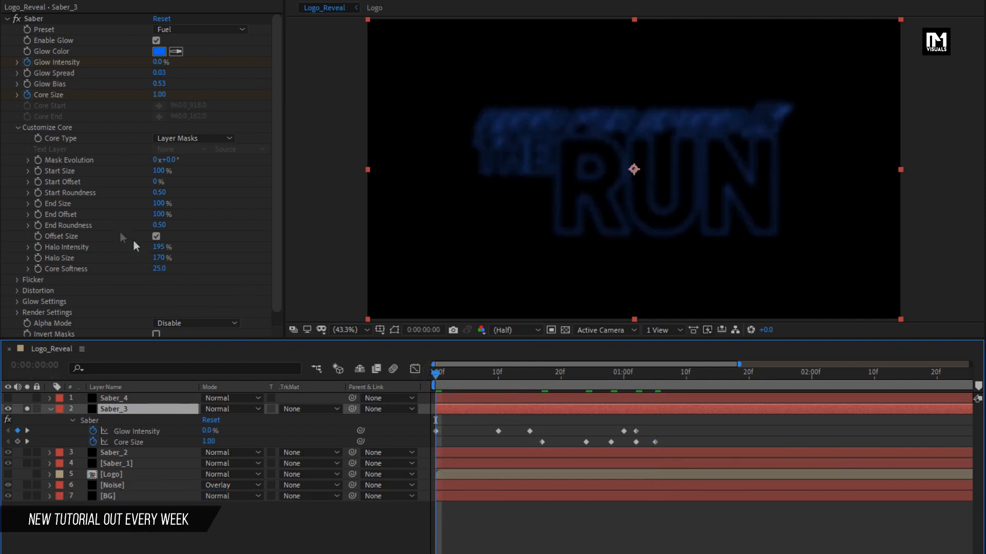
{"action": "left_click", "coordinate": [38, 159]}
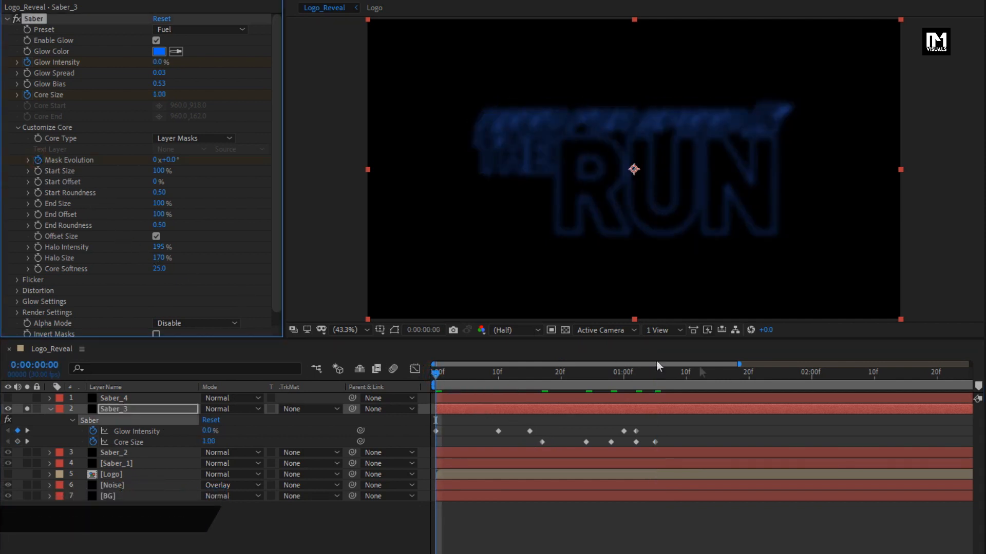
{"action": "left_click", "coordinate": [812, 375]}
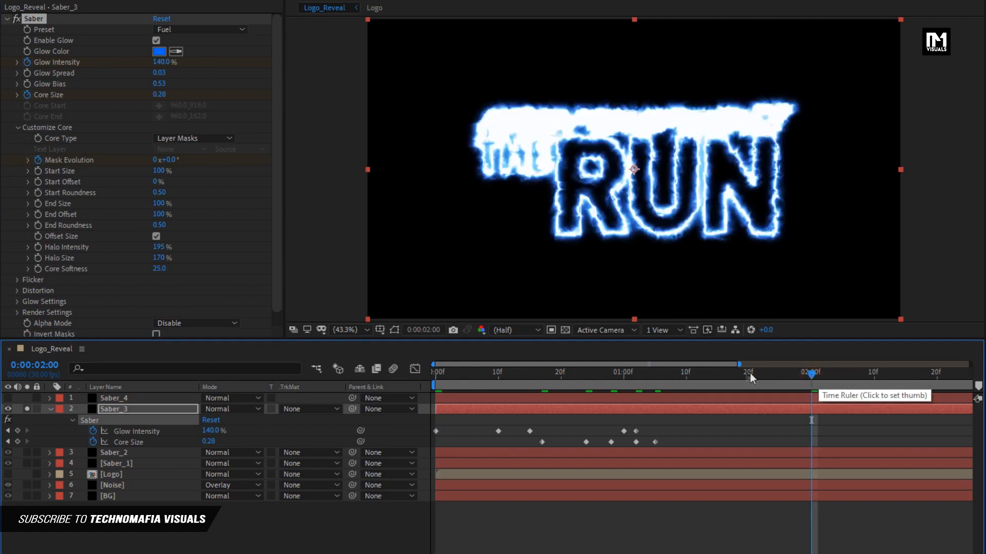
{"action": "left_click_drag", "start_coordinate": [739, 364], "coordinate": [764, 364]}
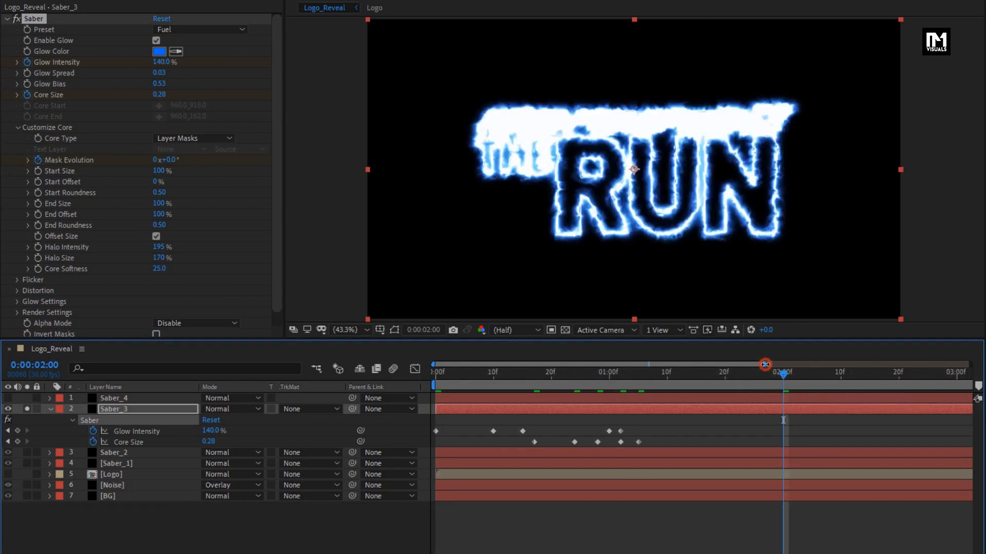
{"action": "left_click", "coordinate": [958, 379]}
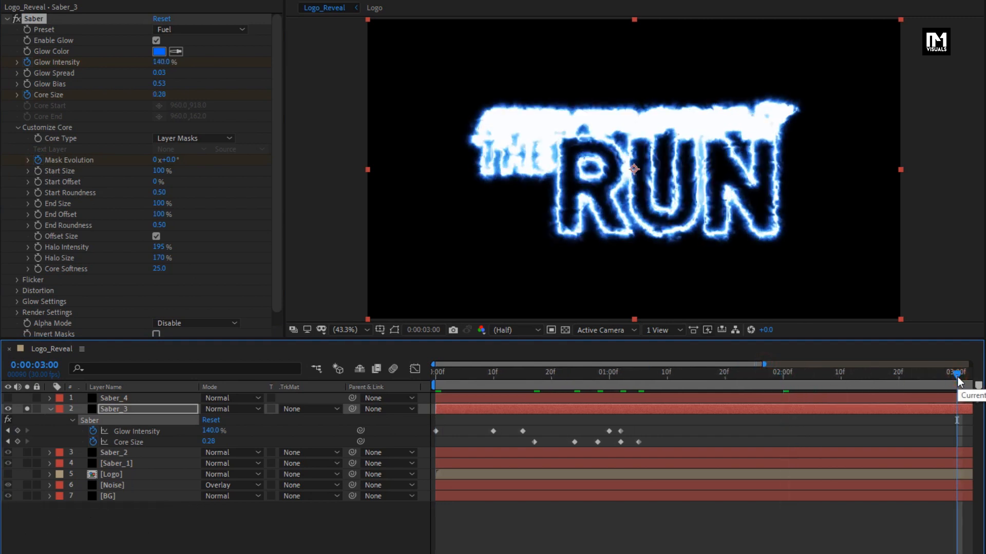
{"action": "left_click", "coordinate": [155, 160]}
{"action": "type", "text": "1"}
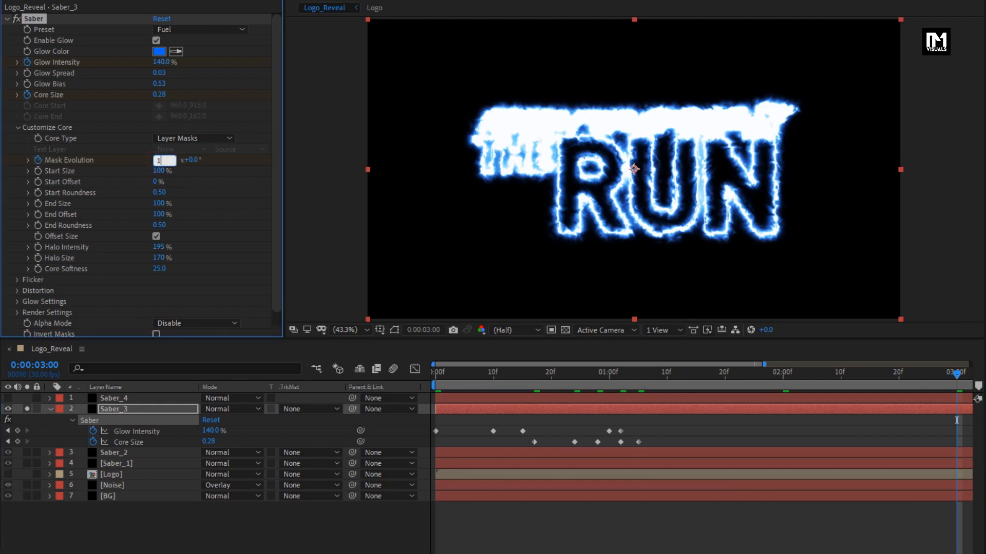
{"action": "key", "text": "Return"}
{"action": "type", "text": "0"}
{"action": "key", "text": "Return"}
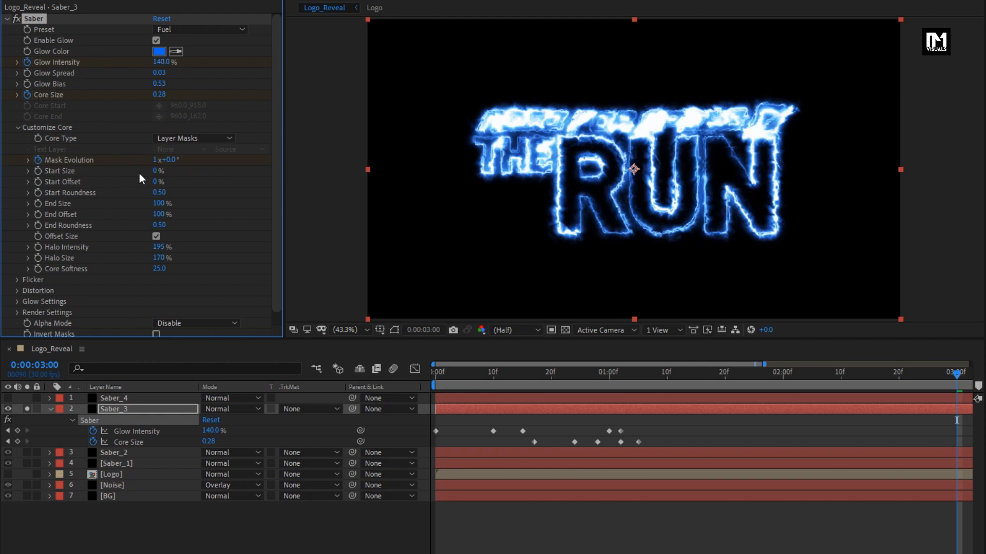
Keyframe Saber_3's Start Offset from 0% at 0:00:00:15 to 100% at 0:00:01:15
{"action": "left_click", "coordinate": [527, 375]}
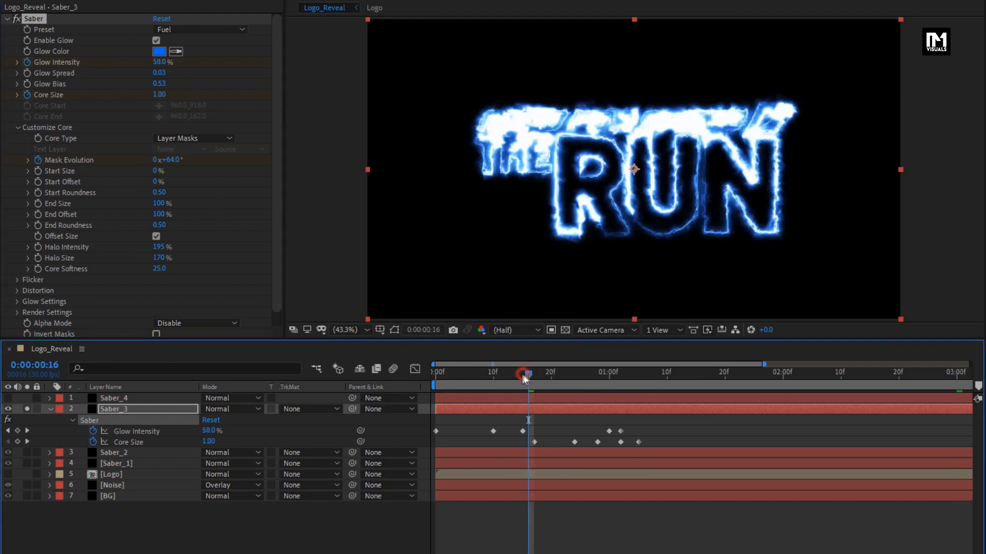
{"action": "left_click_drag", "start_coordinate": [524, 376], "coordinate": [522, 374]}
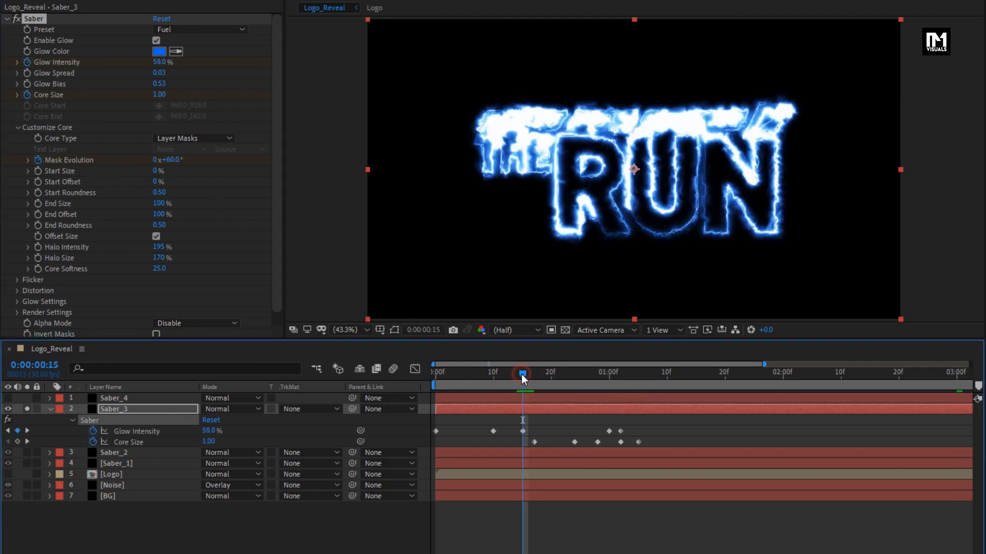
{"action": "left_click", "coordinate": [40, 183]}
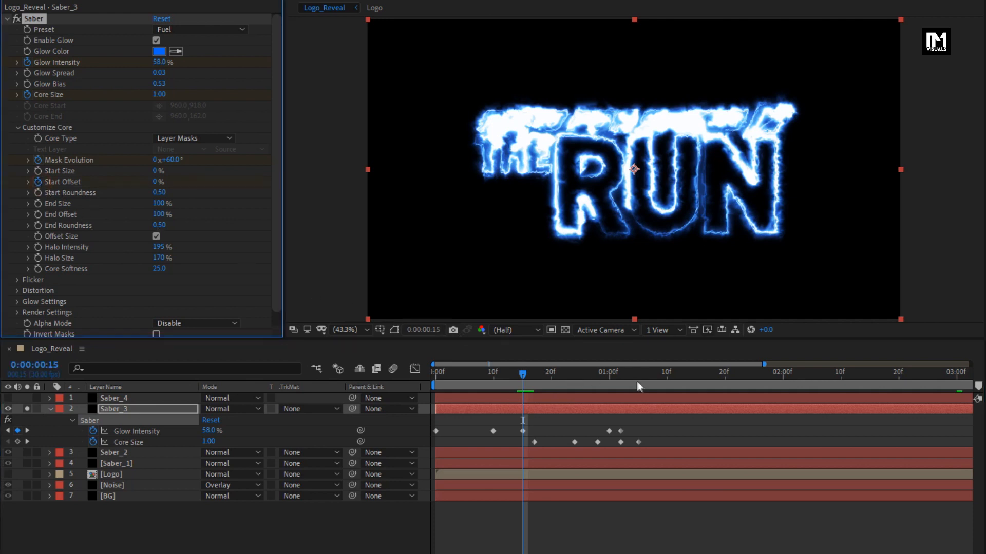
{"action": "left_click", "coordinate": [696, 375]}
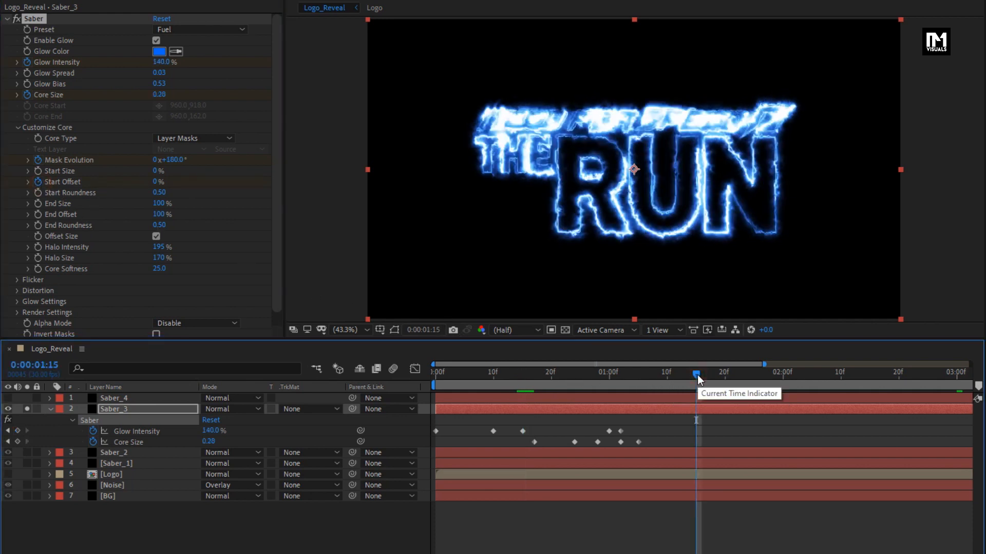
{"action": "left_click", "coordinate": [154, 181]}
{"action": "type", "text": "100"}
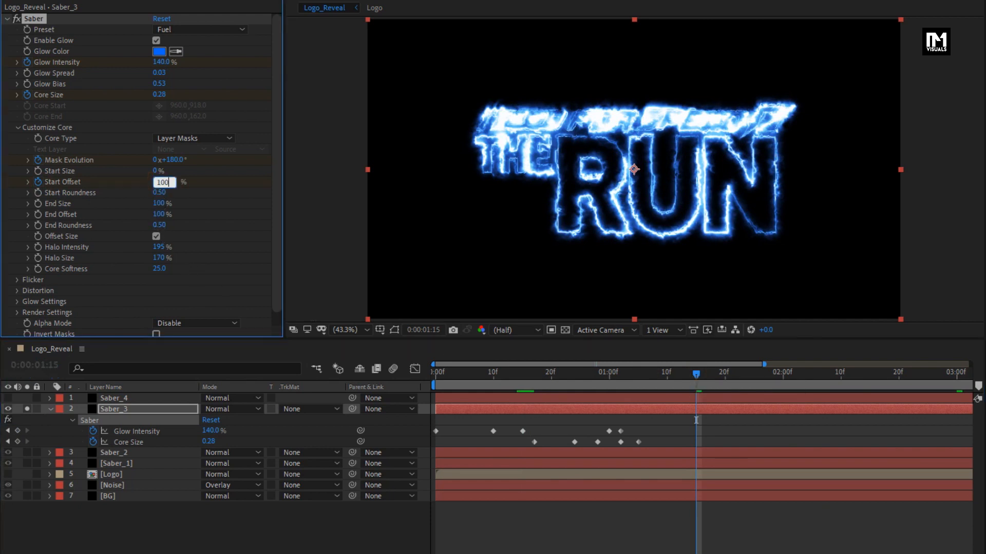
Keyframe Saber_3's End Size from 100% at 0:00:00:00 to 10% at 0:00:00:22
{"action": "left_click", "coordinate": [435, 374]}
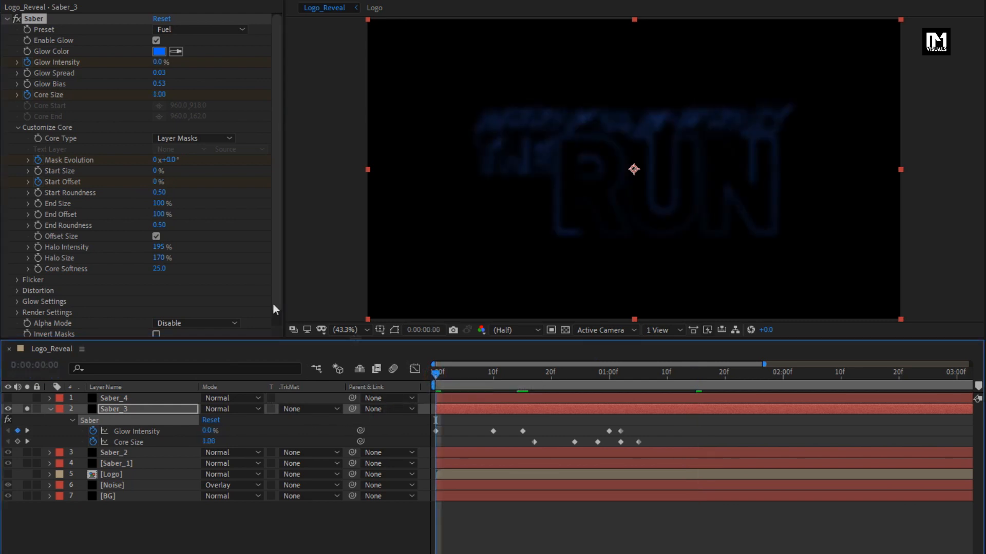
{"action": "left_click", "coordinate": [38, 204]}
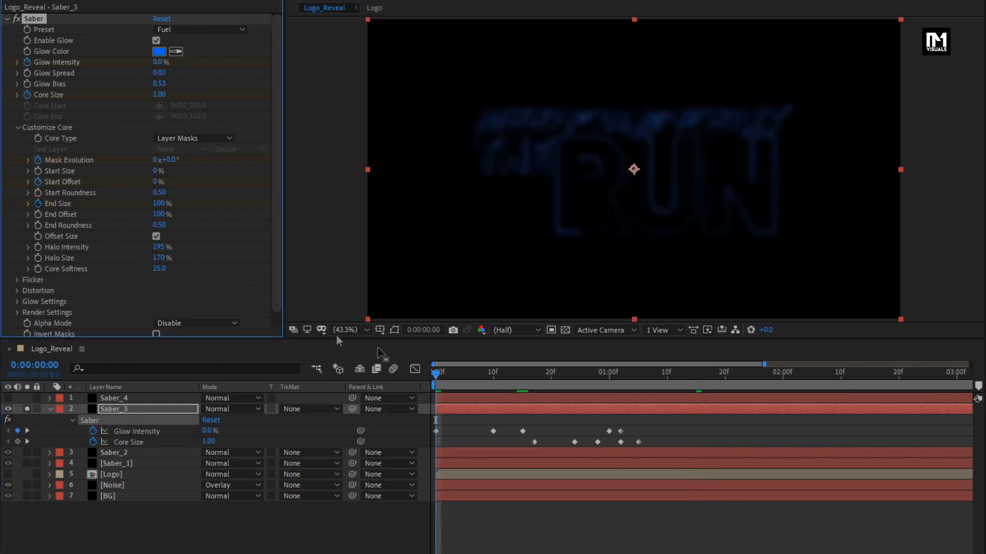
{"action": "left_click", "coordinate": [592, 376]}
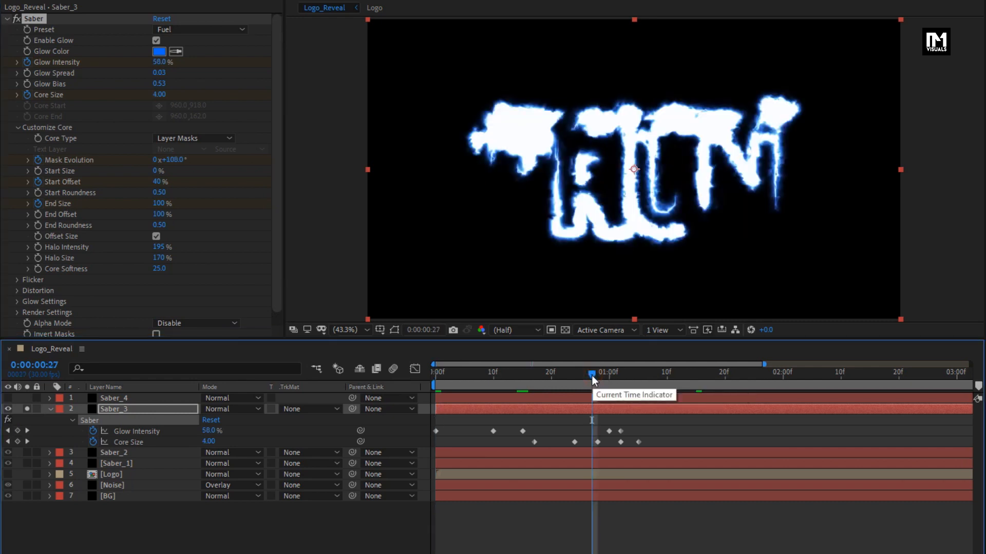
{"action": "left_click_drag", "start_coordinate": [592, 376], "coordinate": [566, 377]}
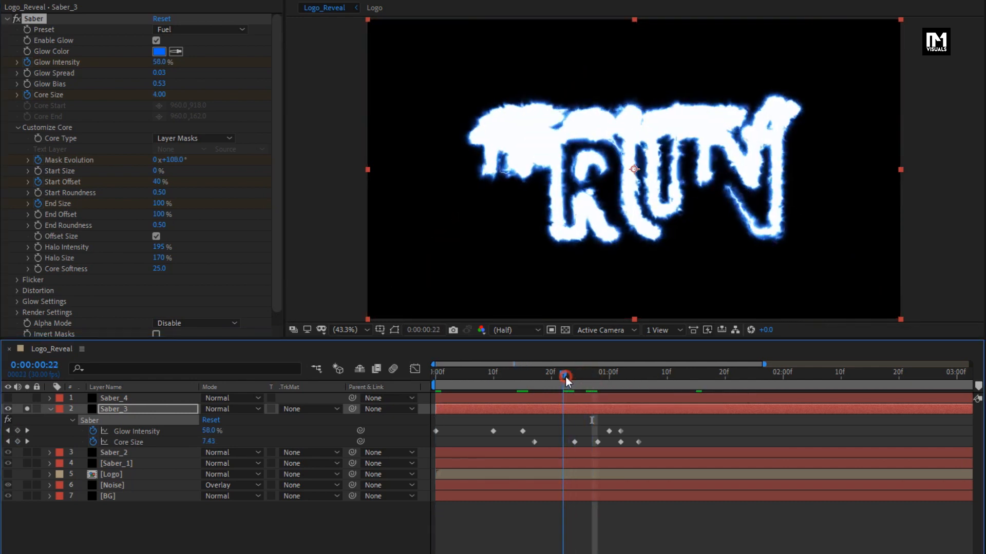
{"action": "left_click", "coordinate": [160, 204]}
{"action": "type", "text": "10"}
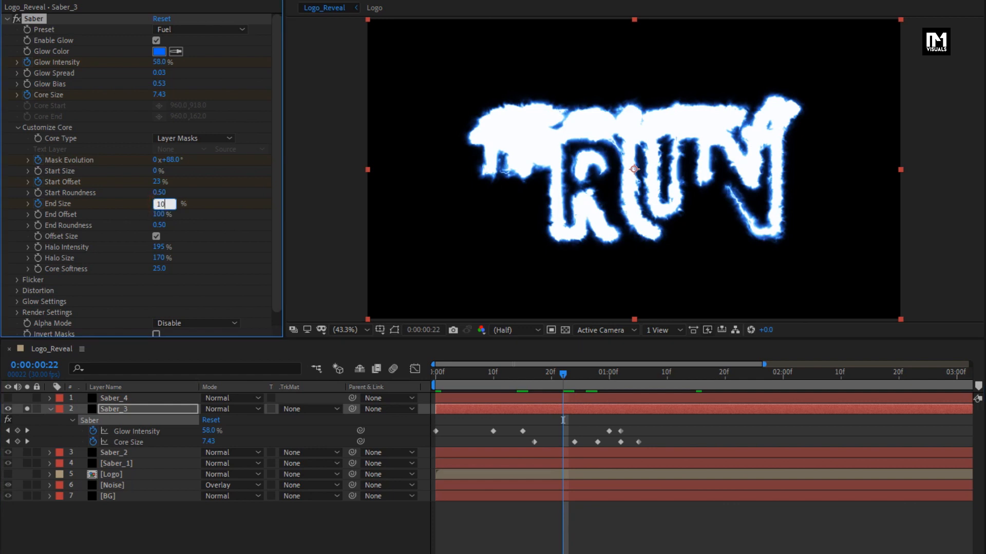
{"action": "key", "text": "Return"}
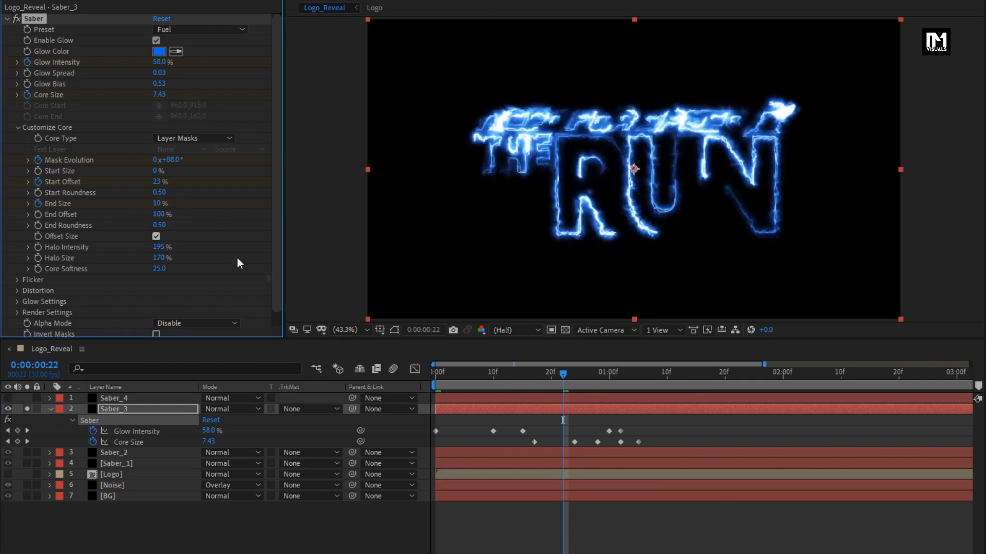
Keyframe Saber_3's End Offset from 0% at 0:00:00:00 to 100% at 0:00:00:28
{"action": "left_click_drag", "start_coordinate": [432, 380], "coordinate": [427, 378]}
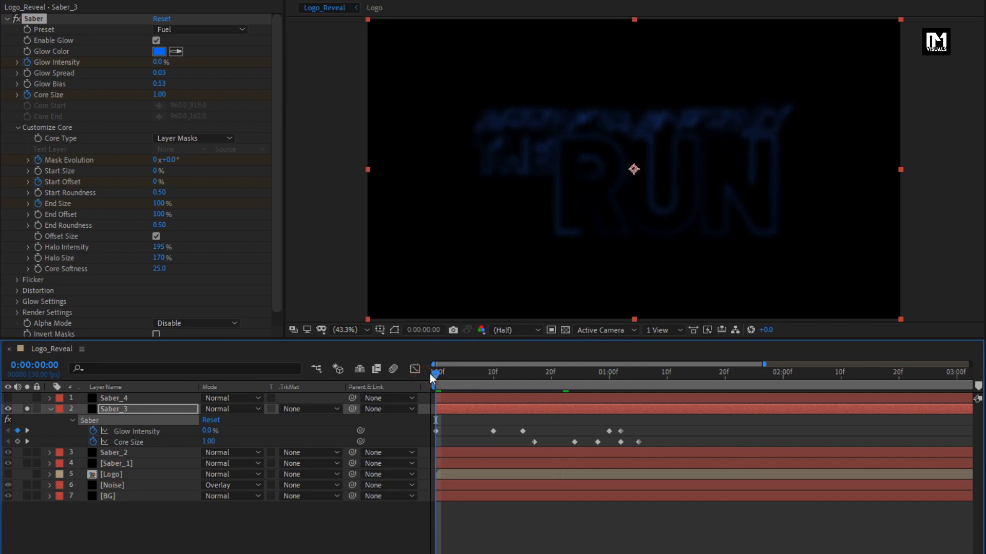
{"action": "left_click", "coordinate": [39, 214]}
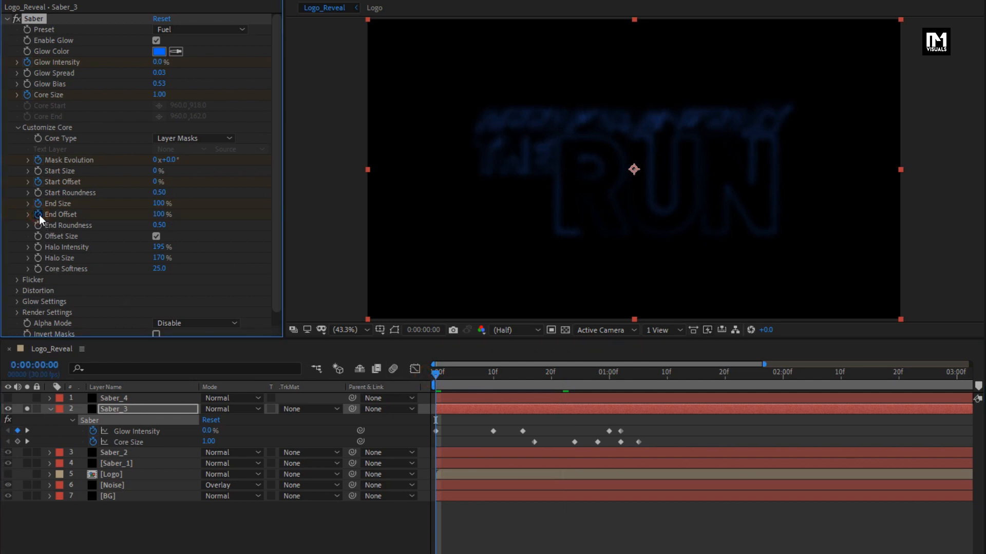
{"action": "left_click", "coordinate": [157, 214]}
{"action": "type", "text": "0"}
{"action": "key", "text": "Return"}
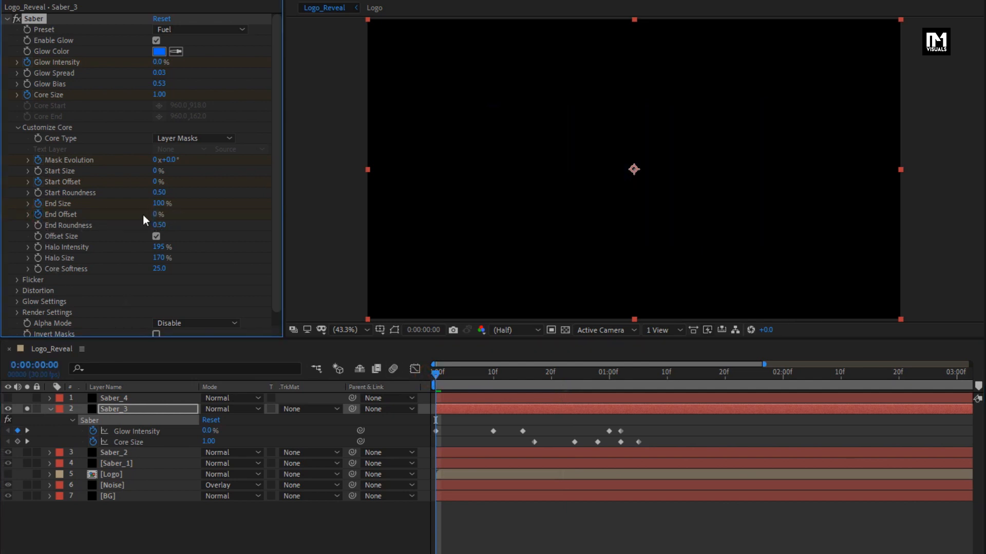
{"action": "left_click", "coordinate": [598, 377]}
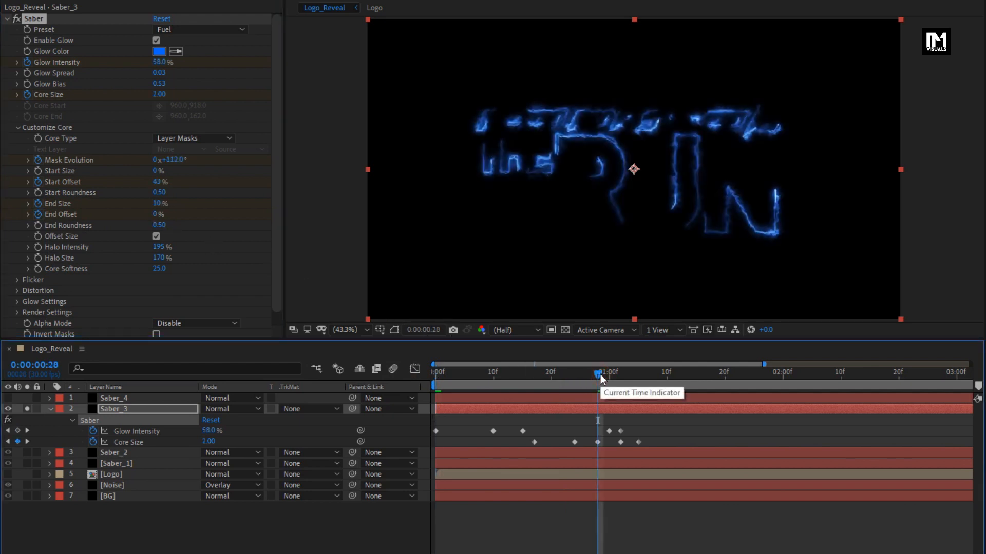
{"action": "left_click", "coordinate": [157, 215]}
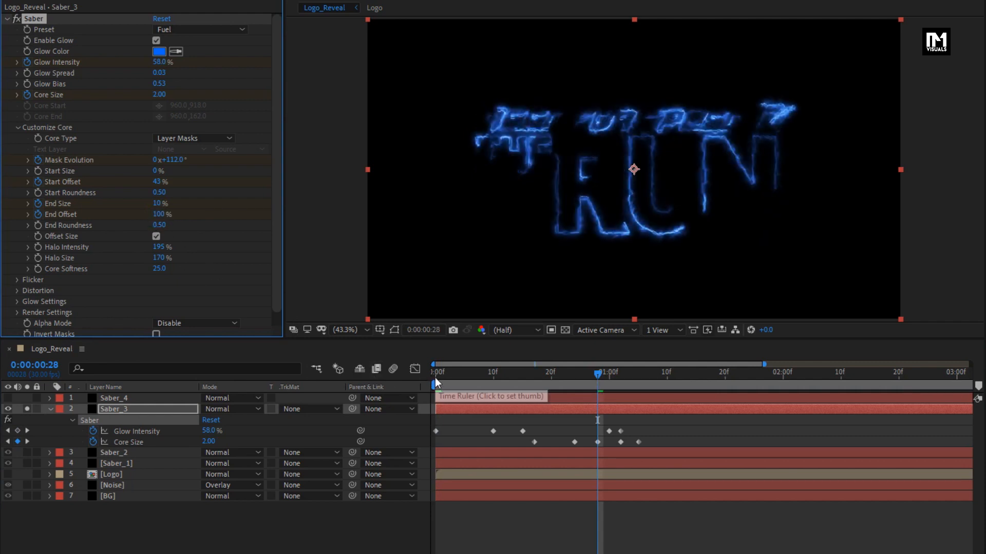
Set Saber_3's Core Distortion amount to 200 and preview the animation from the start of the composition
{"action": "left_click", "coordinate": [112, 411]}
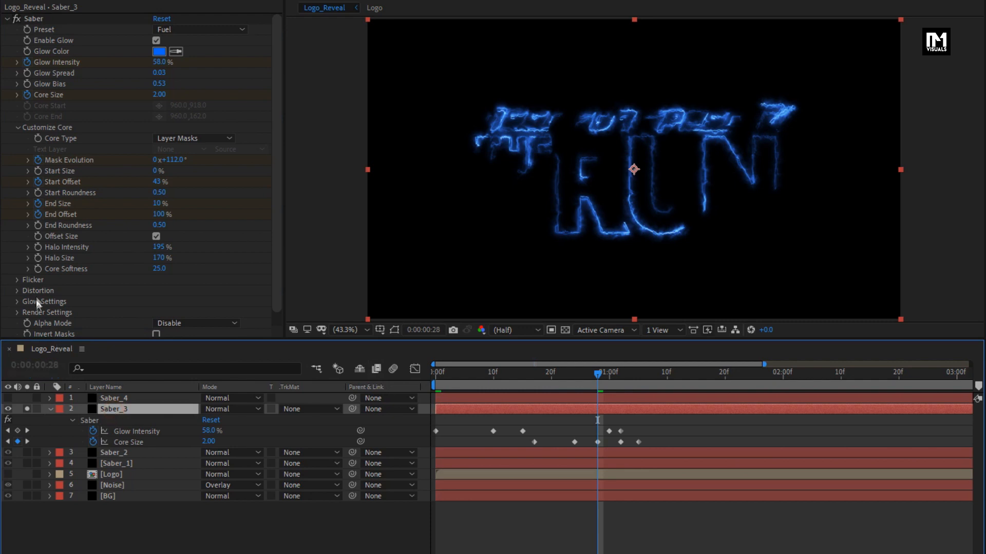
{"action": "scroll", "coordinate": [31, 296], "scroll_direction": "down", "scroll_amount": 1}
{"action": "left_click", "coordinate": [17, 278]}
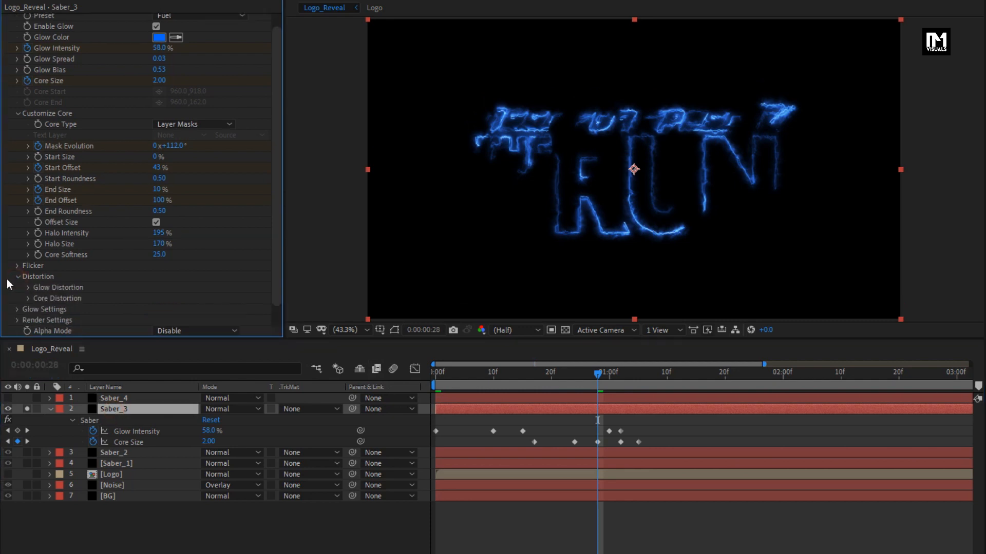
{"action": "left_click", "coordinate": [28, 298]}
{"action": "scroll", "coordinate": [29, 297], "scroll_direction": "down", "scroll_amount": 5}
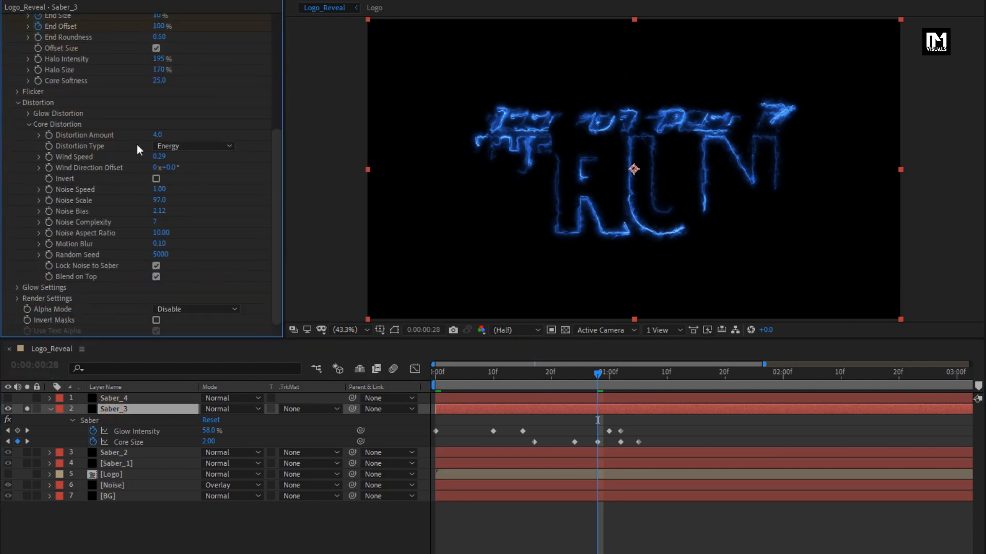
{"action": "left_click", "coordinate": [158, 136]}
{"action": "type", "text": "200"}
{"action": "key", "text": "Return"}
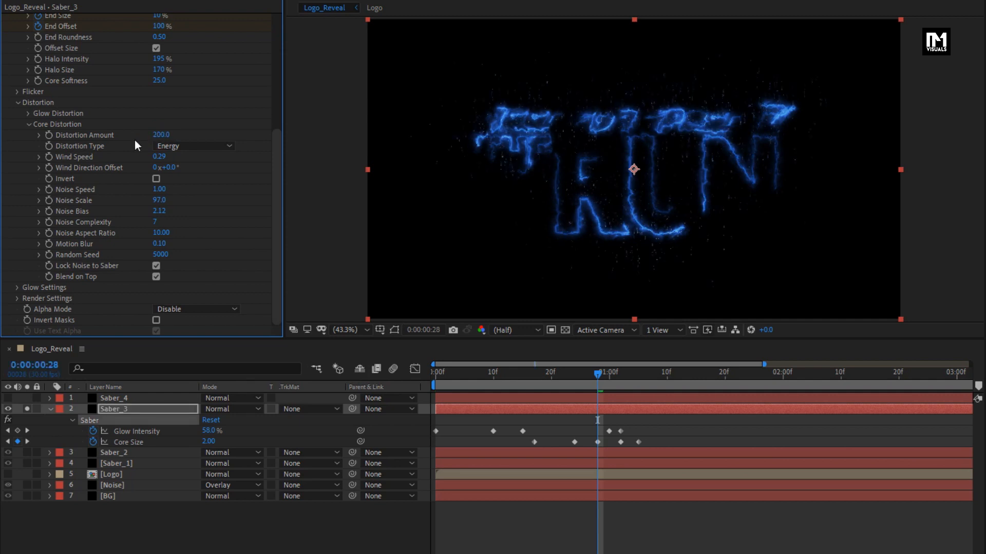
{"action": "left_click", "coordinate": [435, 373]}
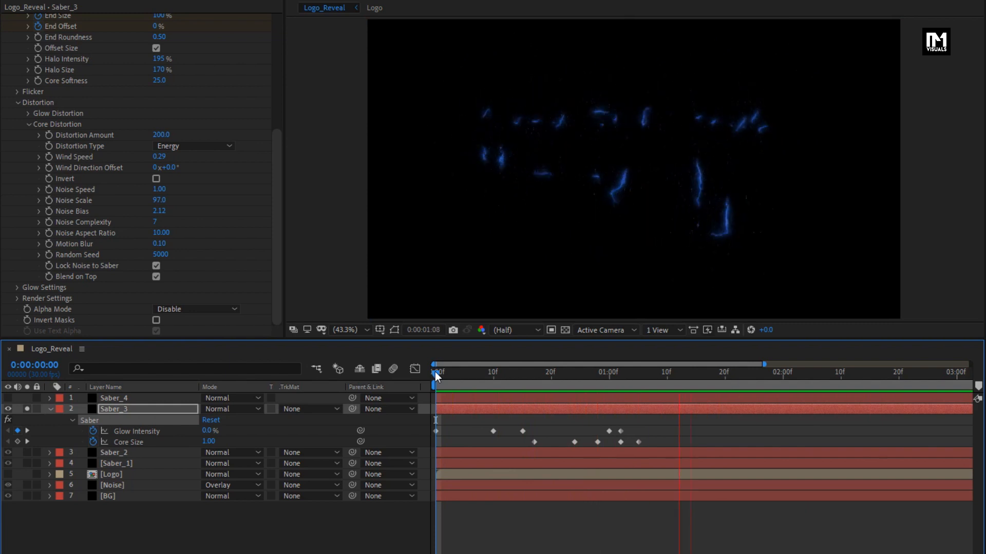
{"action": "key", "text": "space"}
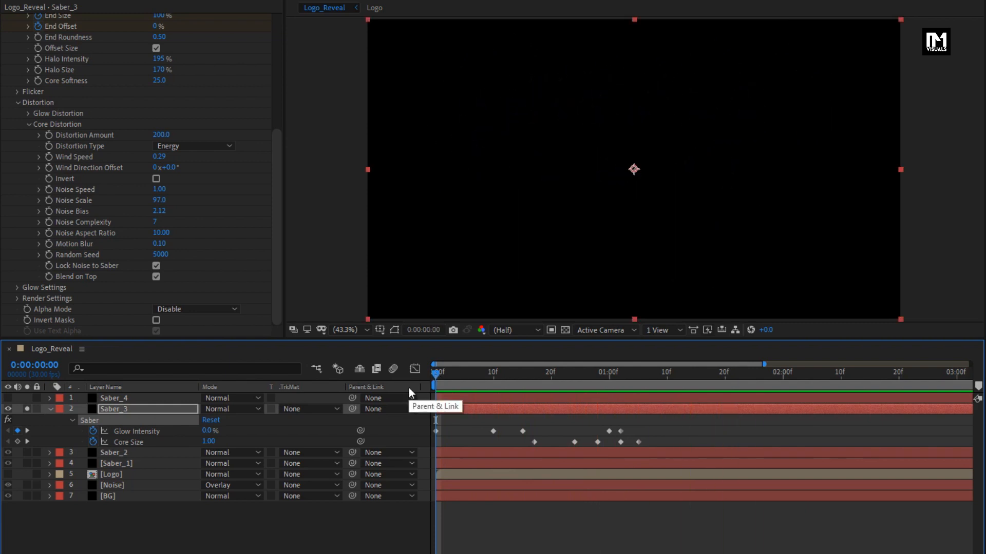
Set Saber_3's Composite Settings to Transparent in its render settings, then collapse the layer and turn off its solo
{"action": "left_click", "coordinate": [17, 299]}
{"action": "scroll", "coordinate": [20, 300], "scroll_direction": "down", "scroll_amount": 5}
{"action": "left_click", "coordinate": [209, 297]}
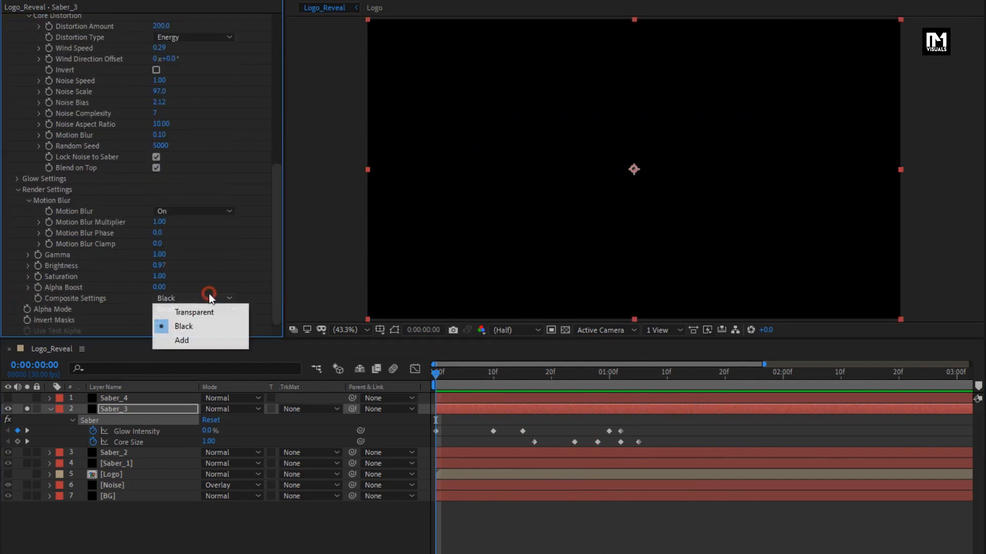
{"action": "left_click", "coordinate": [209, 311]}
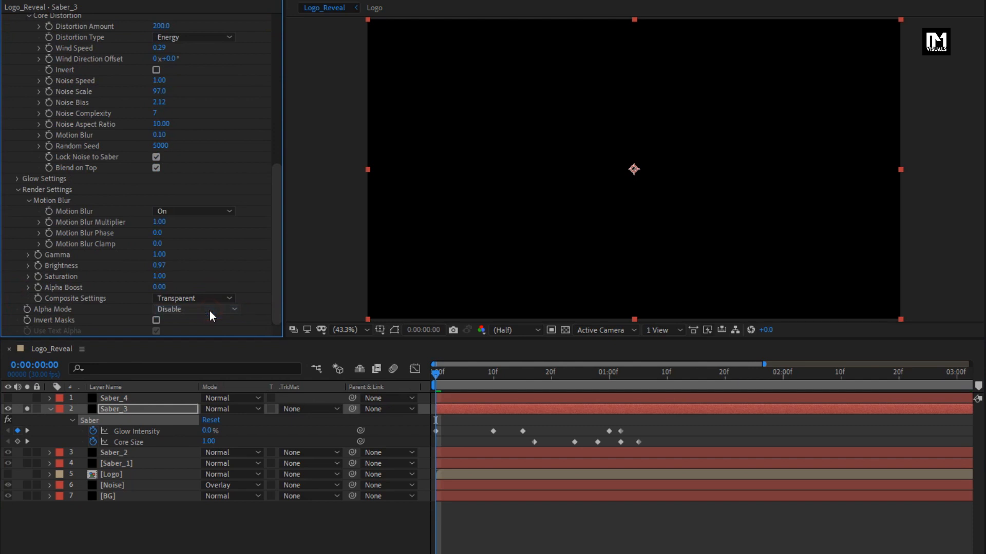
{"action": "left_click", "coordinate": [51, 409]}
{"action": "left_click", "coordinate": [27, 409]}
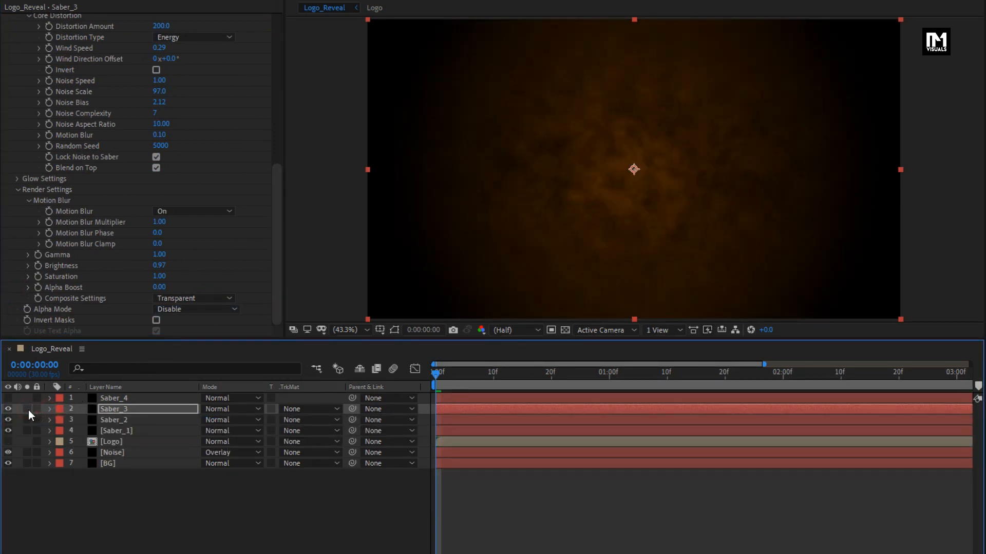
Make Saber_4 visible and solo it, and change its Saber glow color to orange FF5A00
{"action": "left_click", "coordinate": [7, 399]}
{"action": "left_click", "coordinate": [106, 398]}
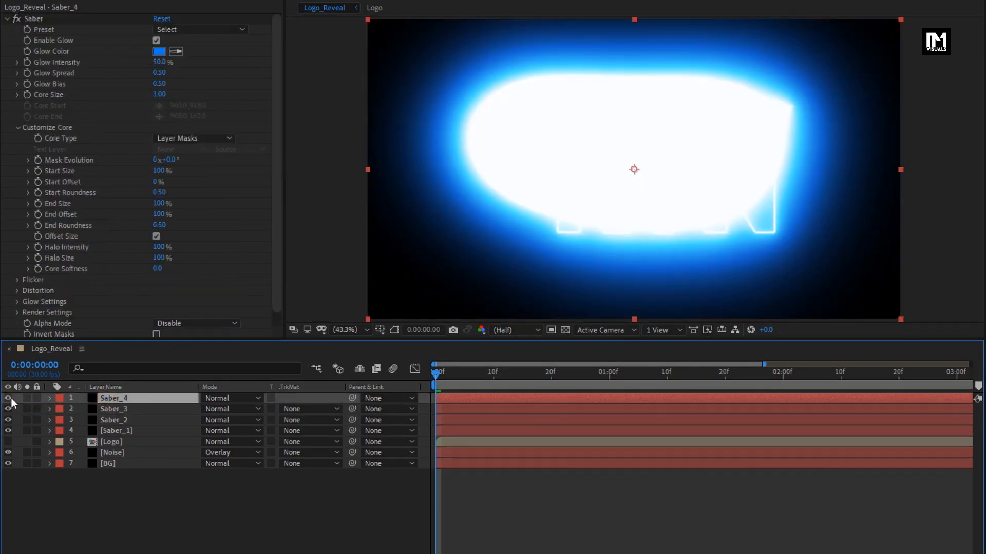
{"action": "left_click", "coordinate": [26, 398]}
{"action": "left_click", "coordinate": [160, 52]}
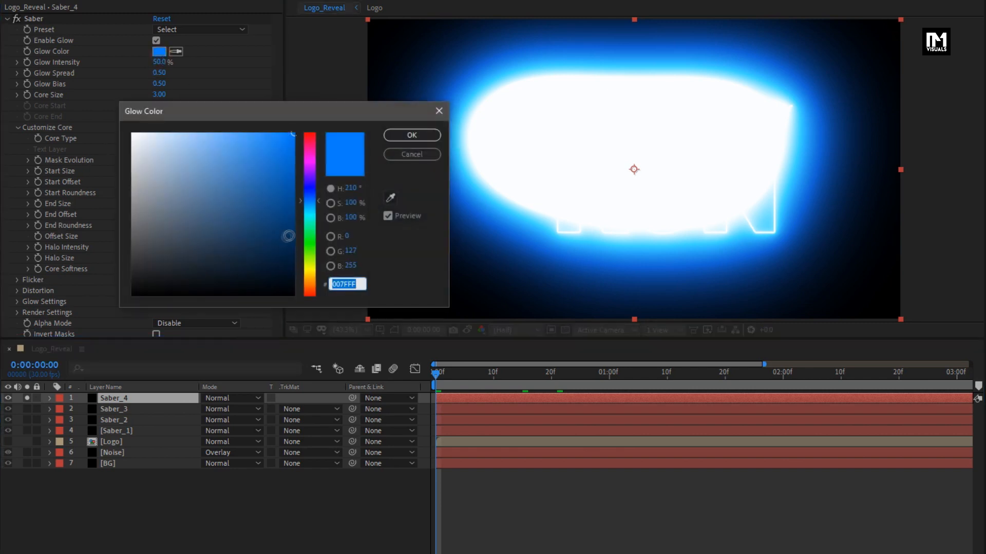
{"action": "left_click_drag", "start_coordinate": [309, 202], "coordinate": [312, 291]}
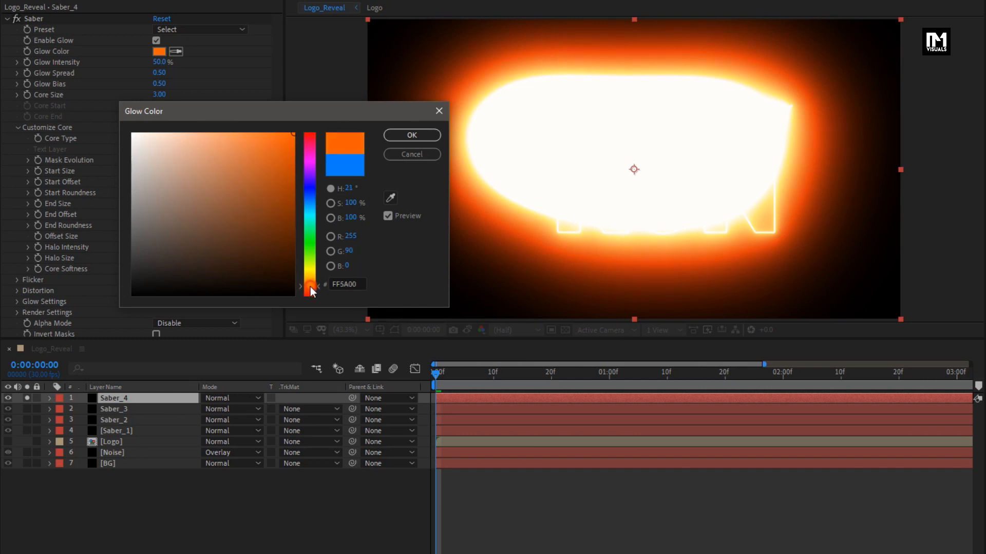
{"action": "left_click", "coordinate": [406, 136]}
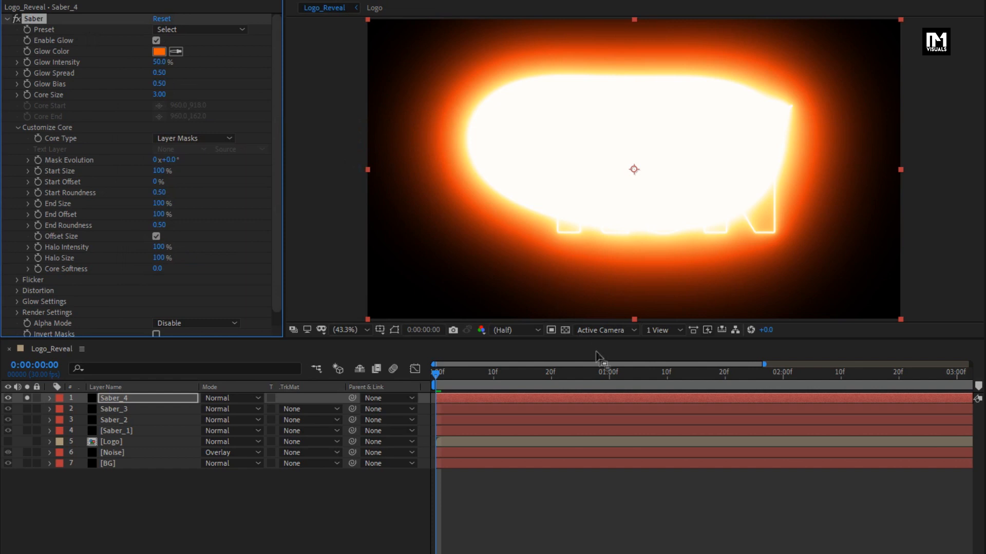
Keyframe Saber_4's Glow Intensity from 8% at 0:00:01:00 to 10% at 0:00:04:00
{"action": "left_click", "coordinate": [609, 375]}
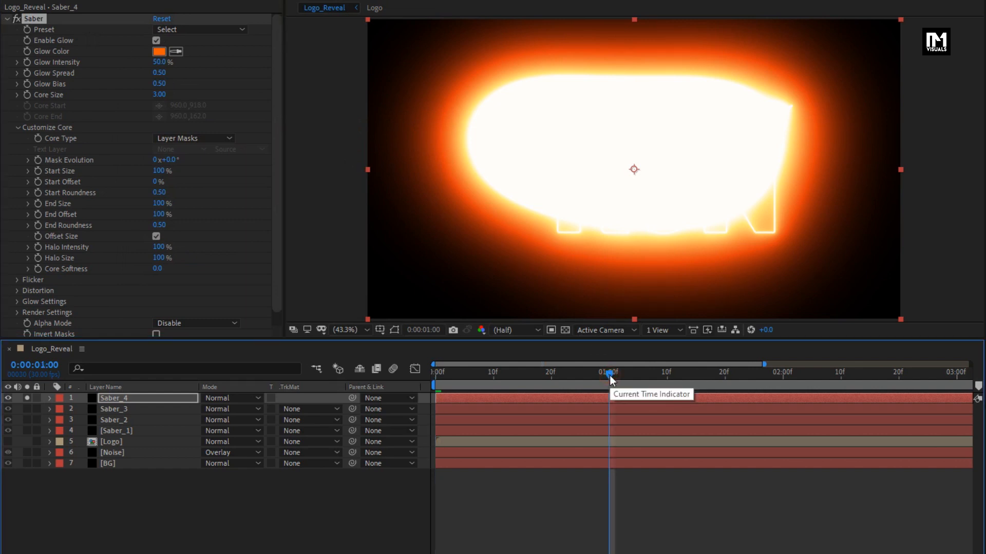
{"action": "left_click", "coordinate": [26, 63]}
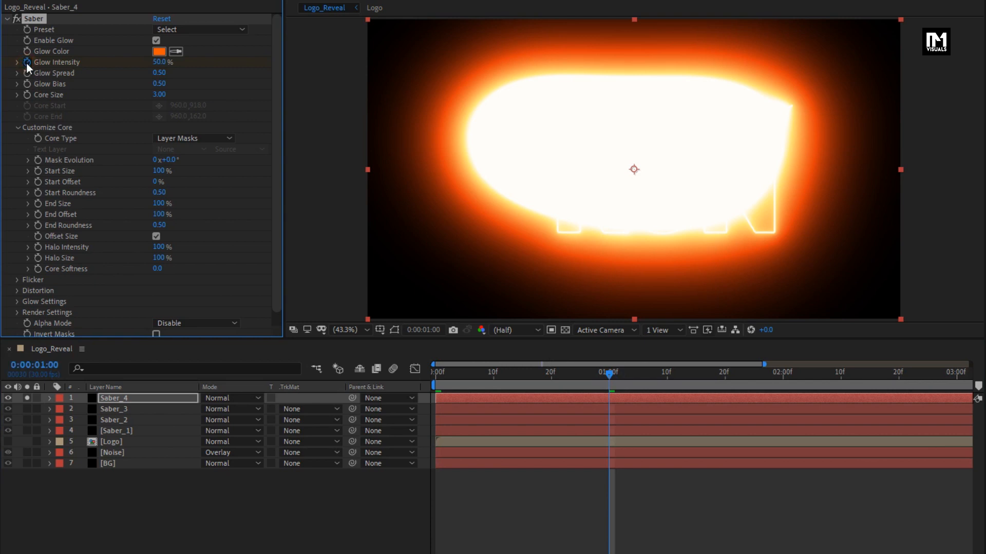
{"action": "left_click", "coordinate": [159, 62]}
{"action": "type", "text": "8"}
{"action": "key", "text": "Return"}
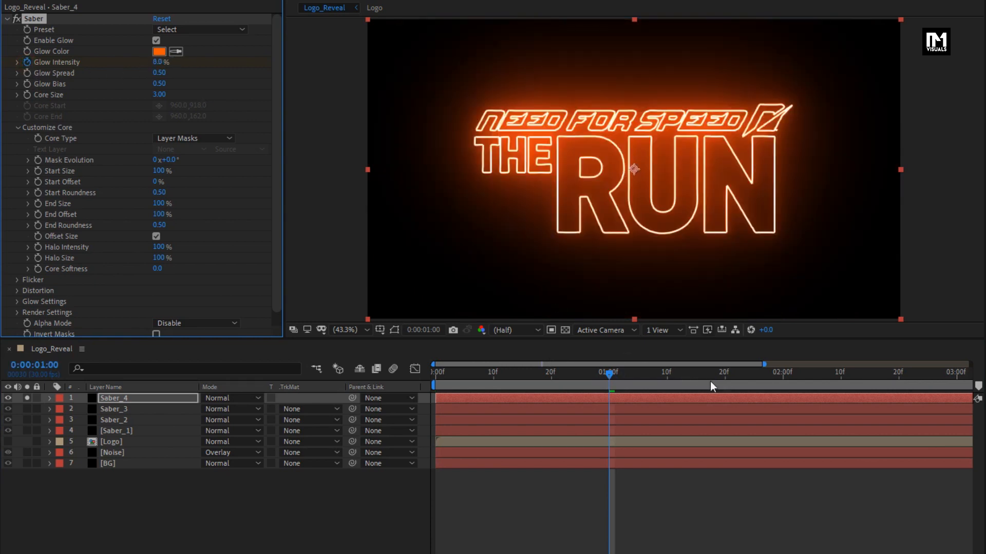
{"action": "left_click_drag", "start_coordinate": [764, 374], "coordinate": [968, 374]}
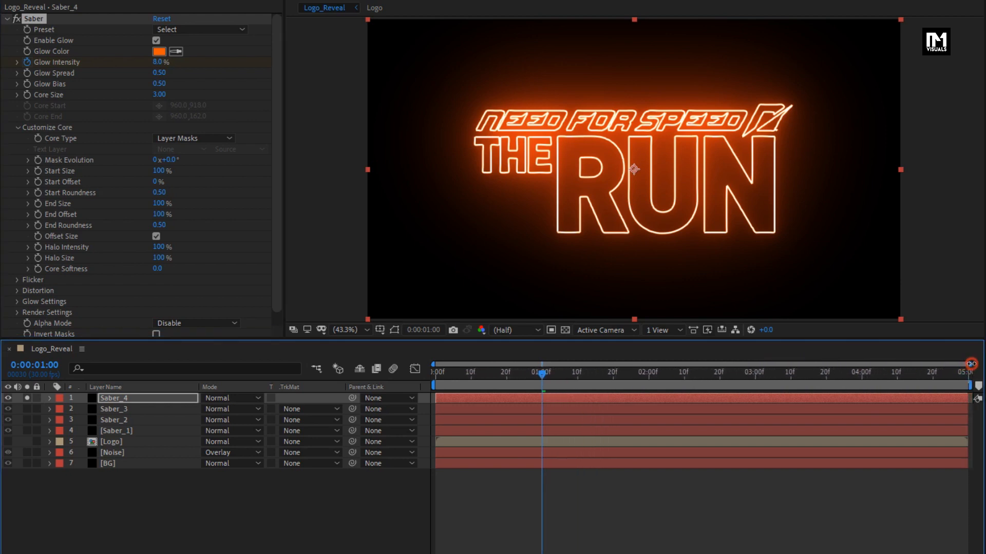
{"action": "left_click", "coordinate": [861, 374]}
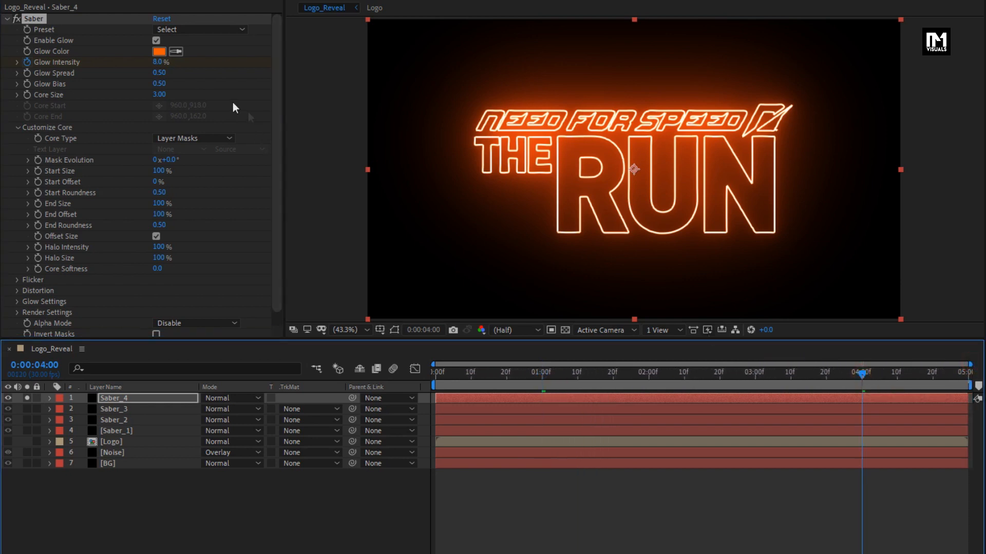
{"action": "left_click", "coordinate": [162, 66]}
{"action": "type", "text": "10"}
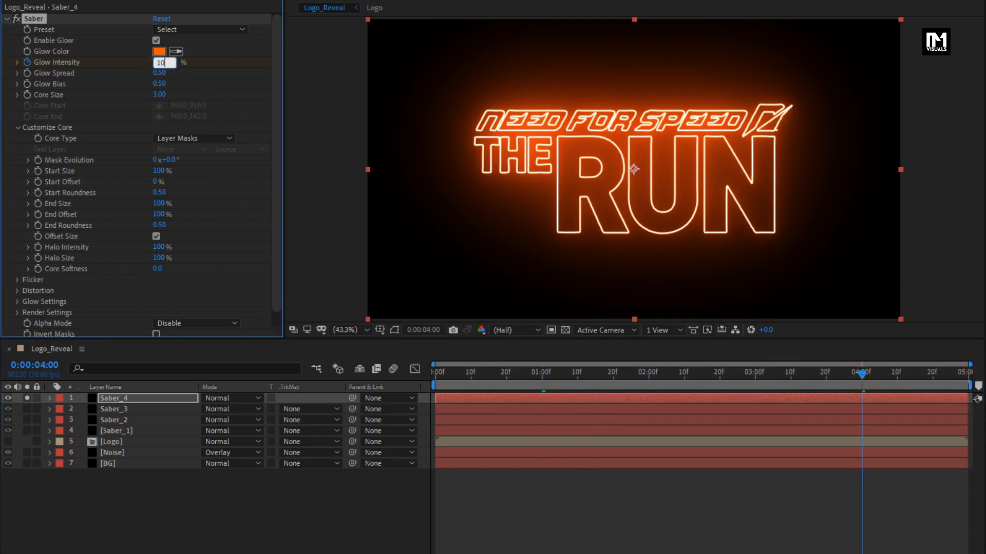
{"action": "key", "text": "Return"}
Set Saber_4's Glow Bias to 3.17 and its Start Size to 0%
{"action": "left_click", "coordinate": [159, 84]}
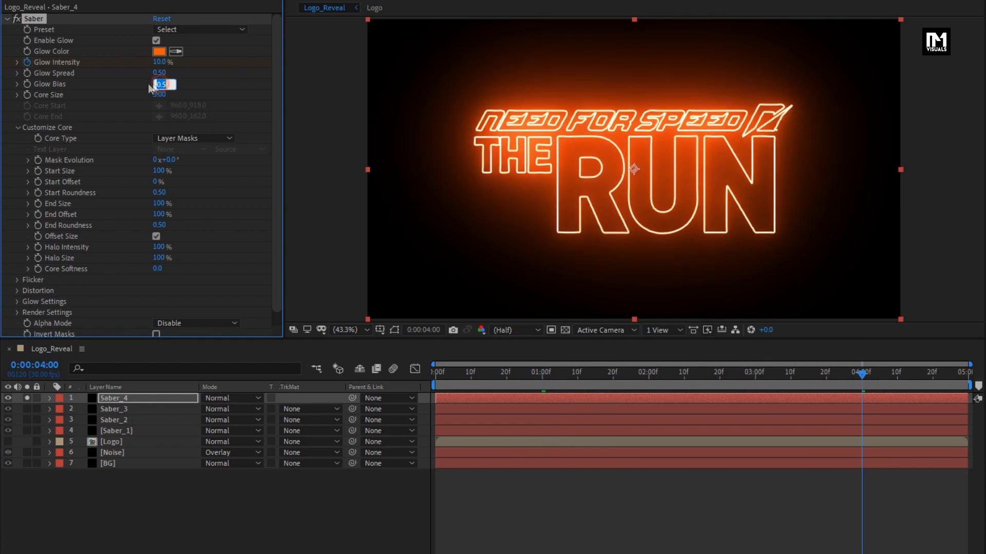
{"action": "type", "text": "3.17"}
{"action": "key", "text": "Return"}
{"action": "left_click", "coordinate": [482, 374]}
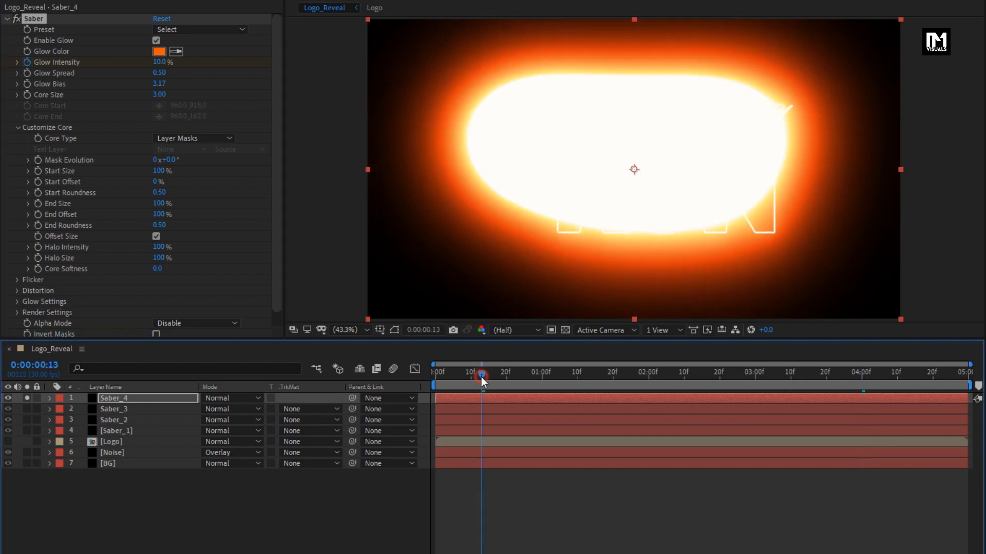
{"action": "left_click", "coordinate": [541, 381]}
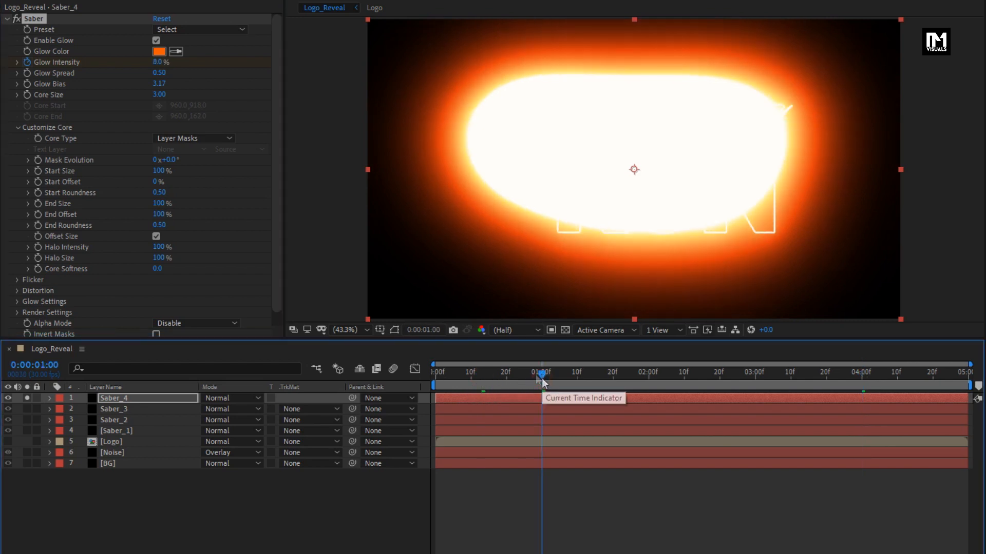
{"action": "left_click", "coordinate": [153, 171]}
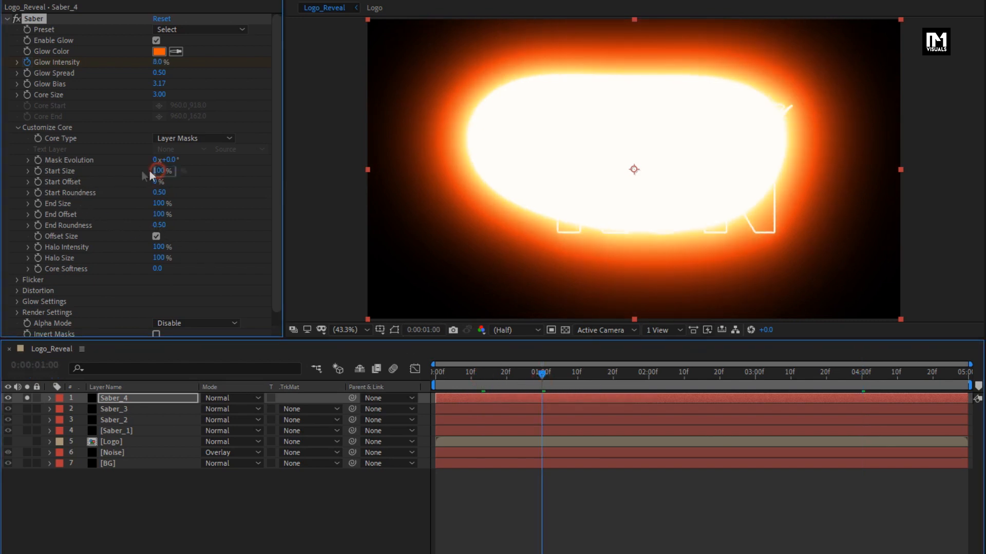
{"action": "type", "text": "0"}
{"action": "key", "text": "Return"}
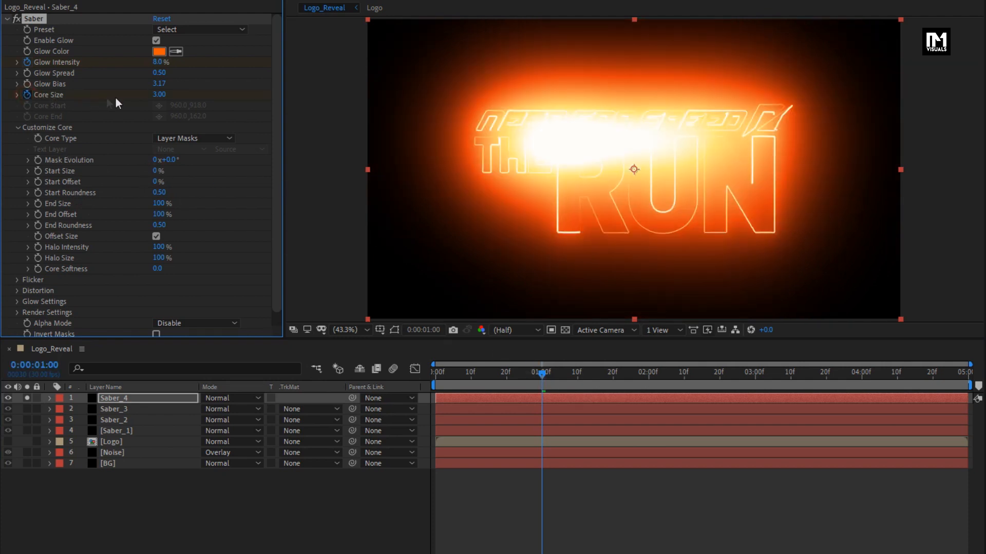
Keyframe Saber_4's Core Size from 0 at 0:00:01:00 to 10.30 at 0:00:02:00
{"action": "left_click", "coordinate": [158, 94]}
{"action": "type", "text": "0"}
{"action": "key", "text": "Return"}
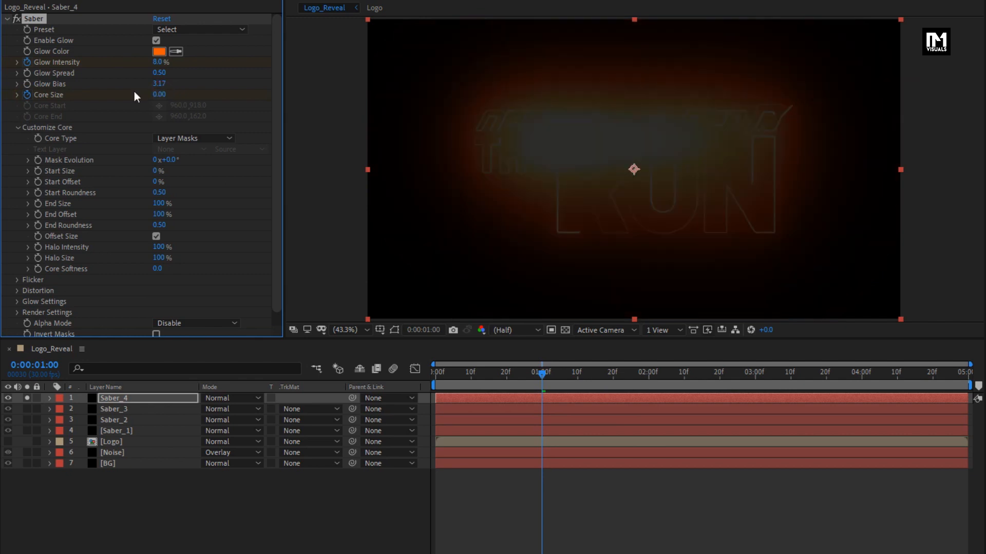
{"action": "left_click", "coordinate": [651, 378]}
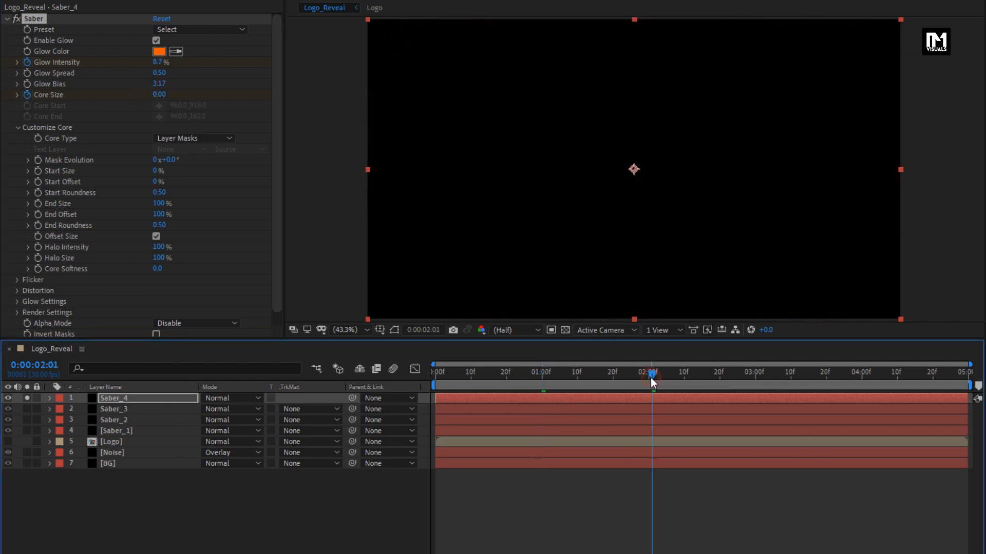
{"action": "left_click", "coordinate": [159, 95]}
{"action": "type", "text": "10.3"}
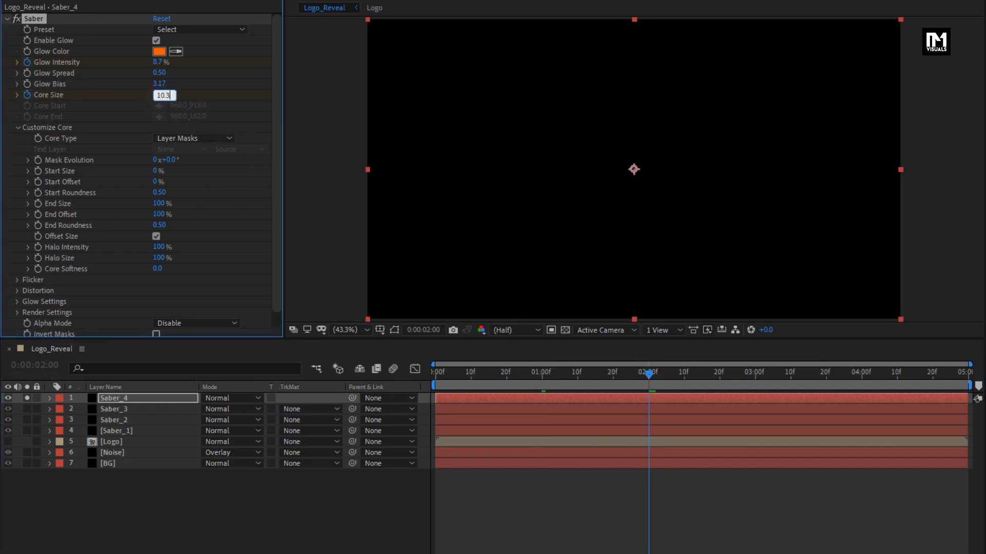
{"action": "type", "text": "0"}
{"action": "key", "text": "Return"}
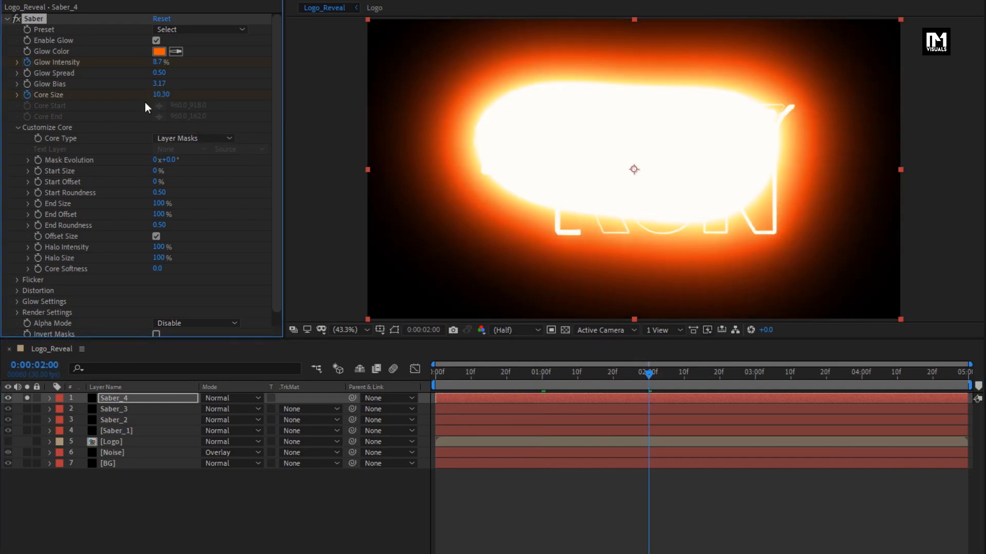
Delete the Mask Path keyframes from all of Saber_4's masks and reveal only the layer's remaining keyframed properties
{"action": "left_click", "coordinate": [124, 400]}
{"action": "key", "text": "u"}
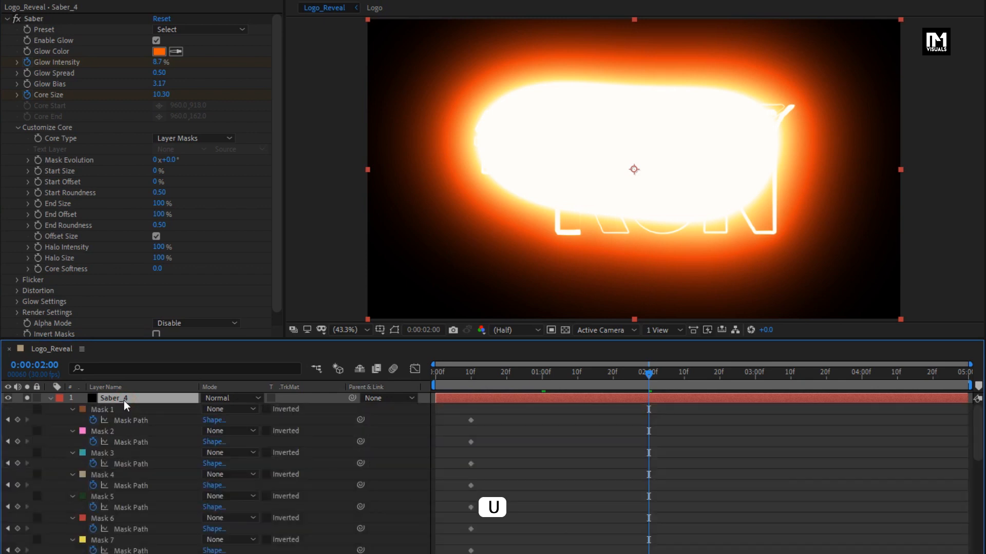
{"action": "left_click_drag", "start_coordinate": [501, 417], "coordinate": [455, 519]}
{"action": "key", "text": "Delete"}
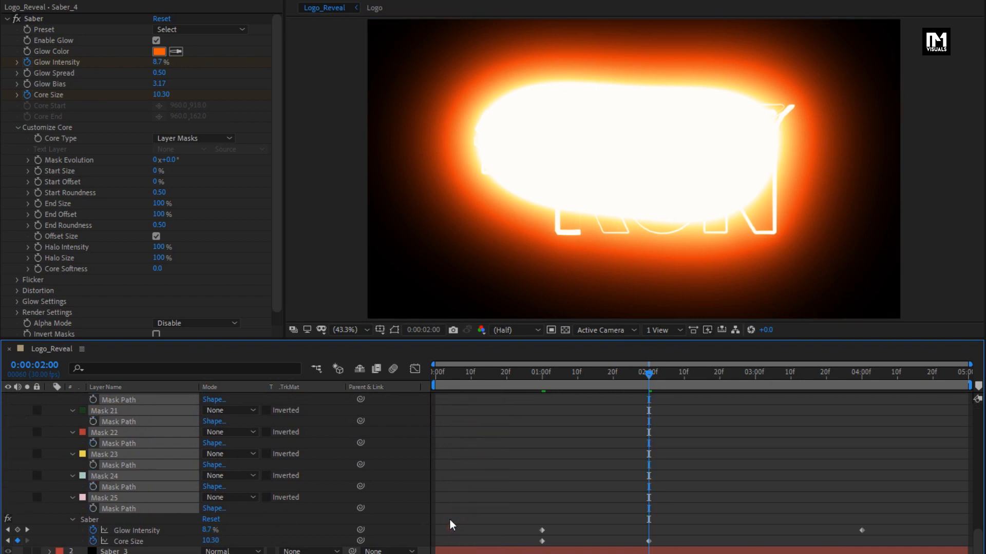
{"action": "left_click", "coordinate": [63, 486]}
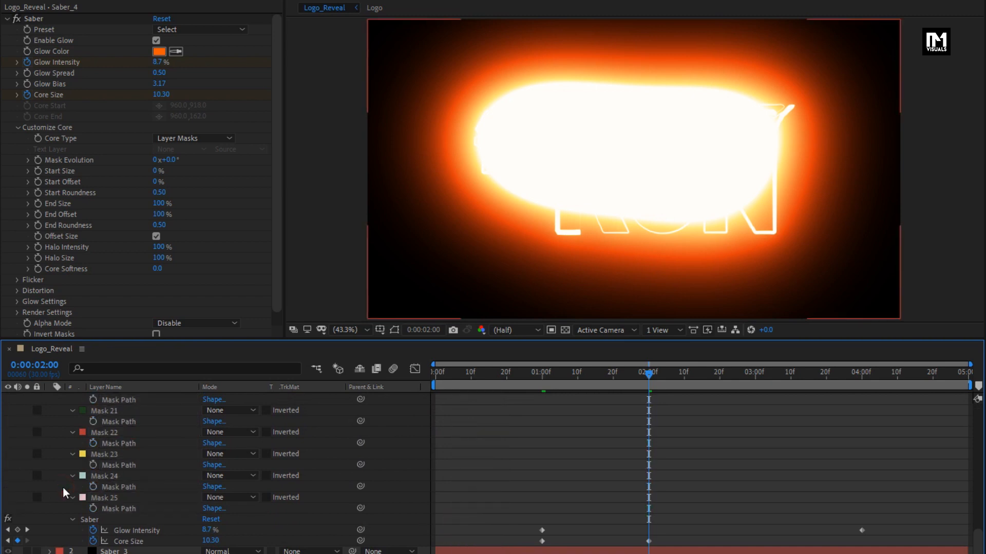
{"action": "scroll", "coordinate": [63, 487], "scroll_direction": "up", "scroll_amount": 3}
{"action": "scroll", "coordinate": [63, 487], "scroll_direction": "up", "scroll_amount": 8}
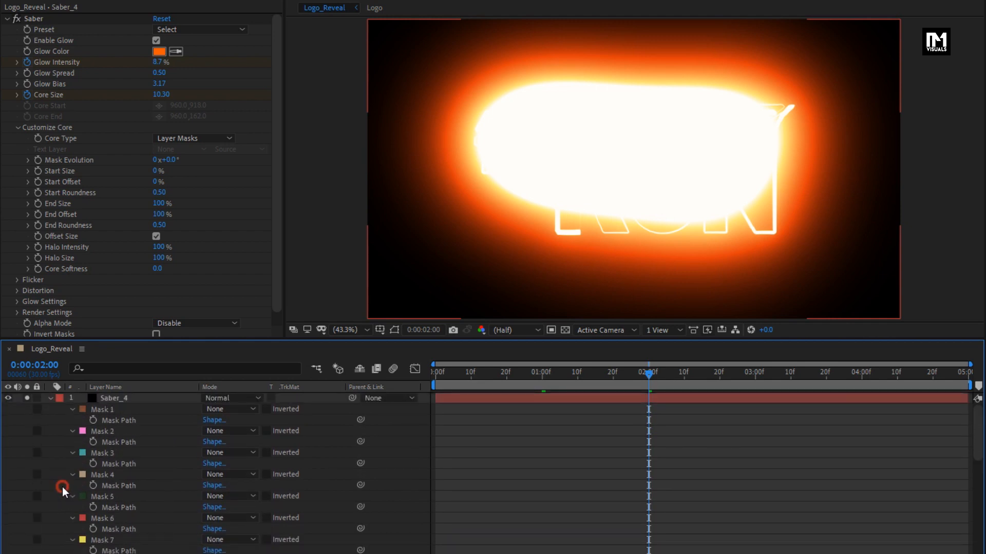
{"action": "key", "text": "u"}
{"action": "left_click", "coordinate": [122, 399]}
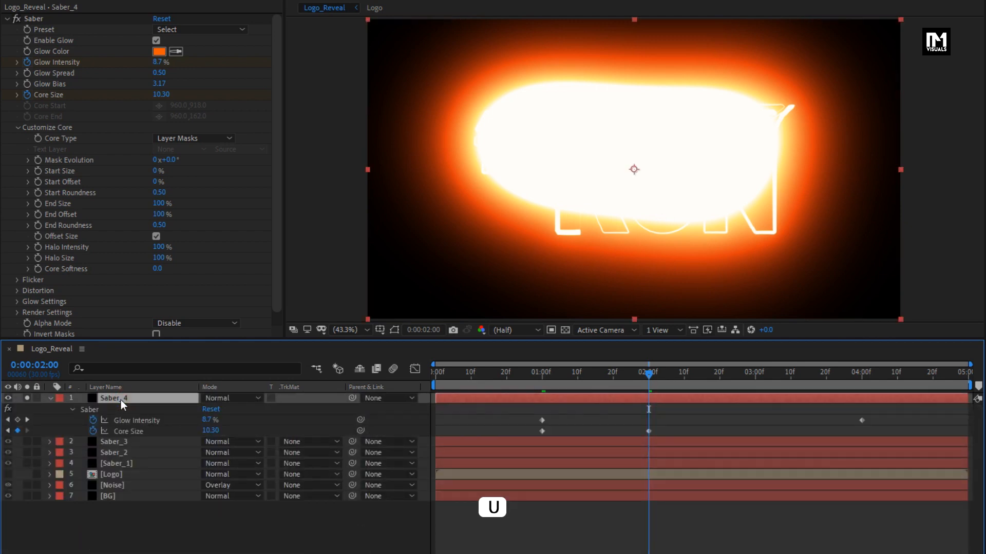
Keyframe Saber_4's Start Offset from 0% at 0:00:00:15 to 100% at 0:00:03:15
{"action": "left_click_drag", "start_coordinate": [478, 375], "coordinate": [488, 375]}
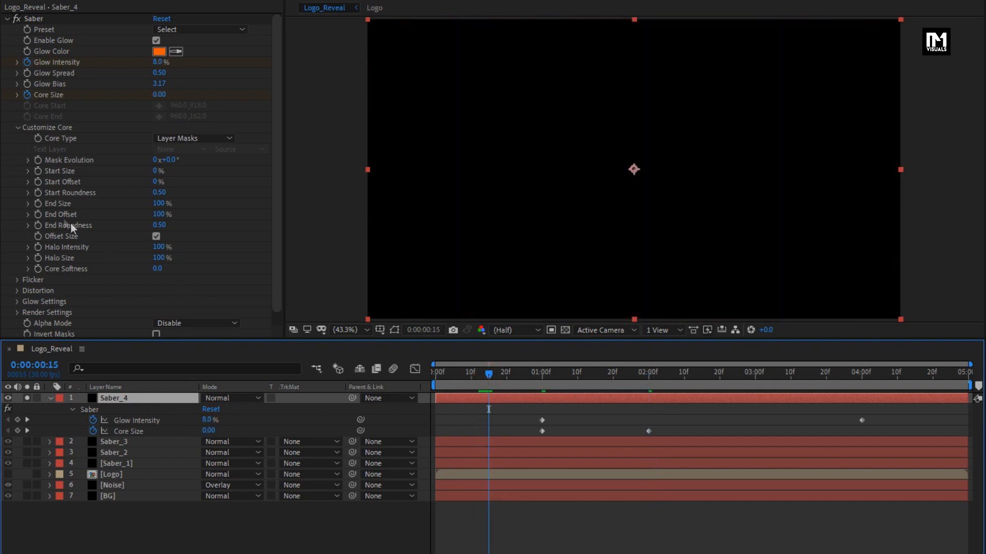
{"action": "left_click", "coordinate": [36, 184]}
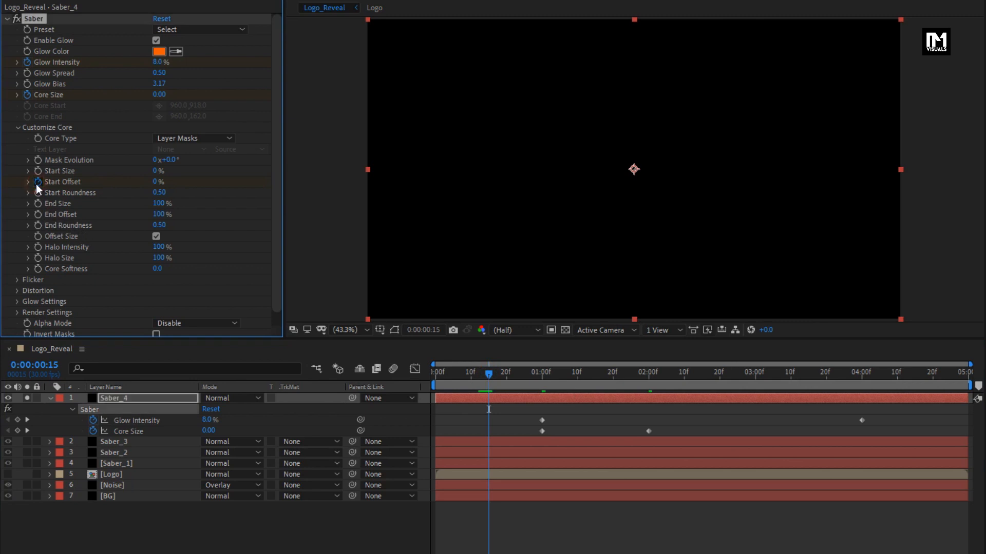
{"action": "left_click", "coordinate": [808, 374]}
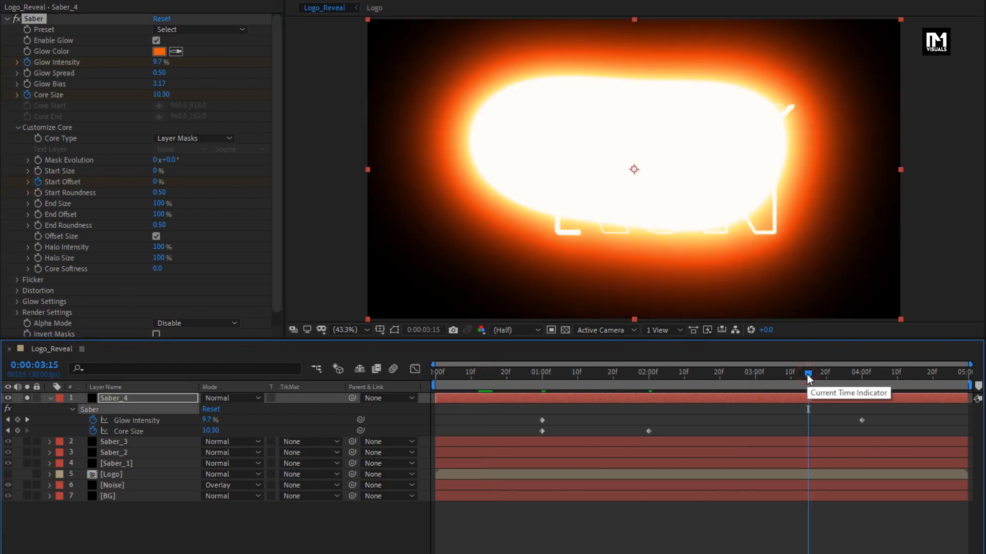
{"action": "left_click", "coordinate": [156, 182]}
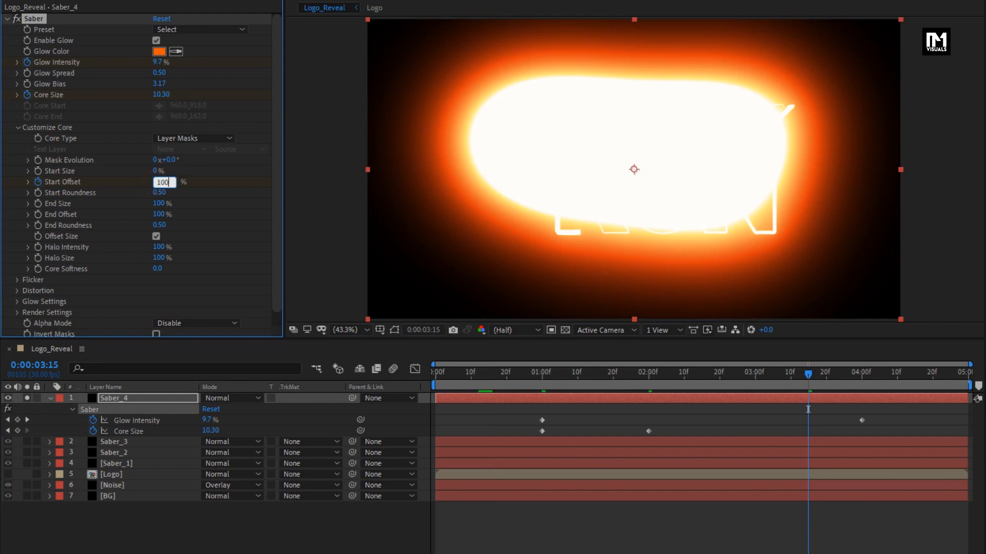
{"action": "type", "text": "100"}
{"action": "key", "text": "Return"}
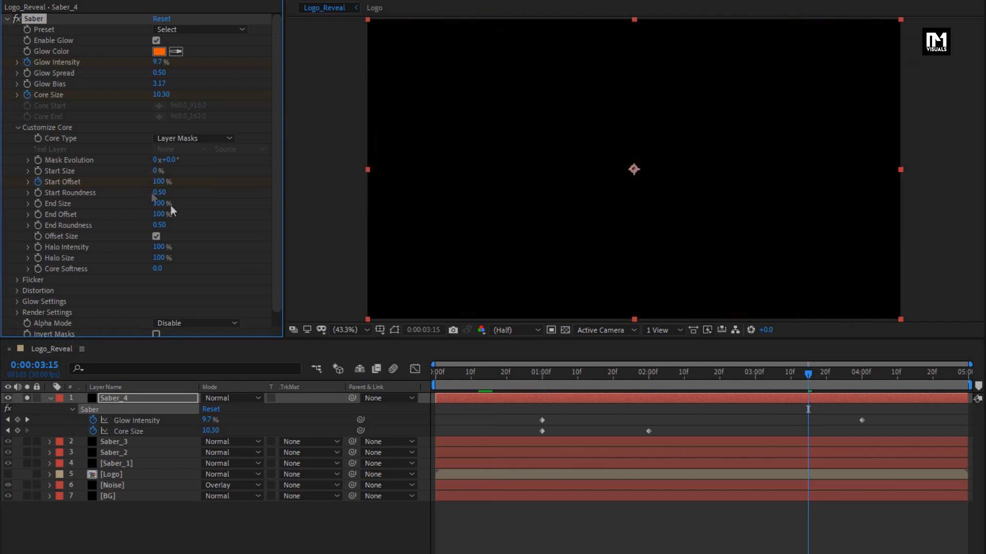
Keyframe Saber_4's End Size from 100% at 0:00:00:00 to 0% at 0:00:03:00
{"action": "left_click", "coordinate": [436, 379]}
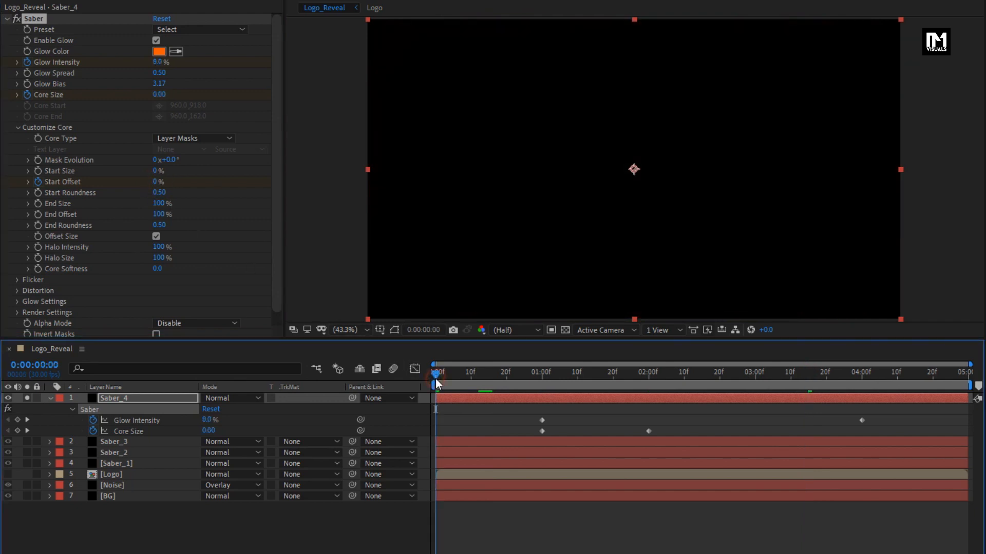
{"action": "left_click", "coordinate": [39, 205]}
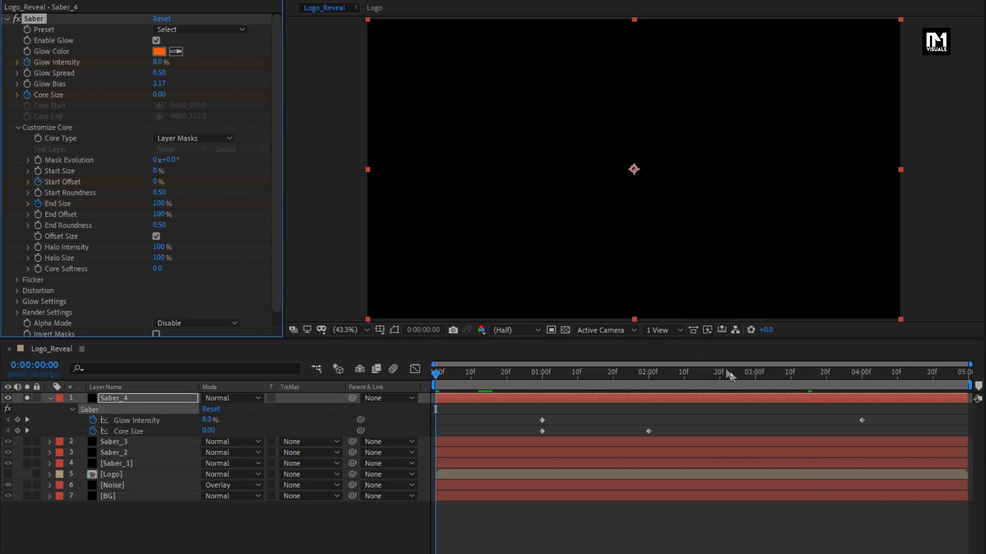
{"action": "left_click", "coordinate": [755, 379]}
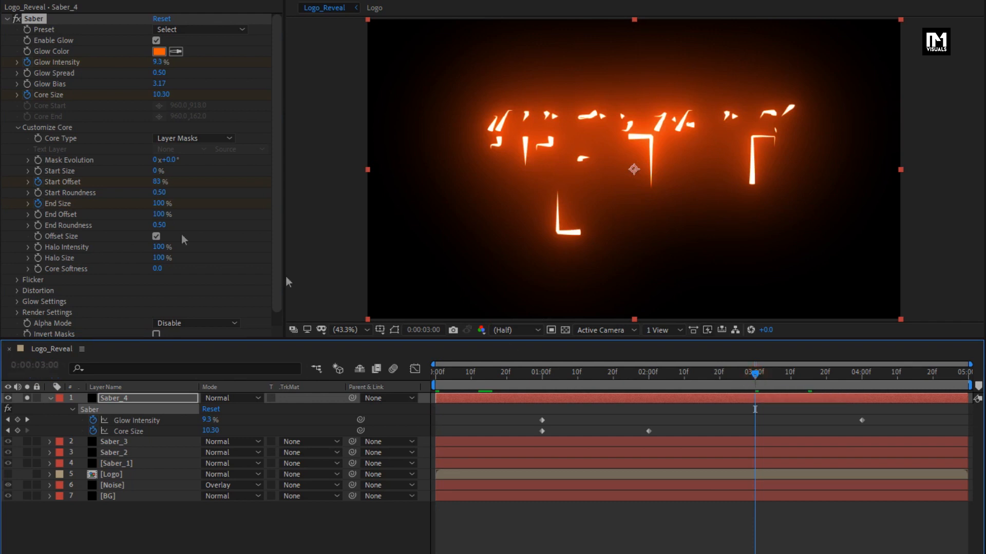
{"action": "left_click", "coordinate": [158, 204]}
{"action": "type", "text": "0"}
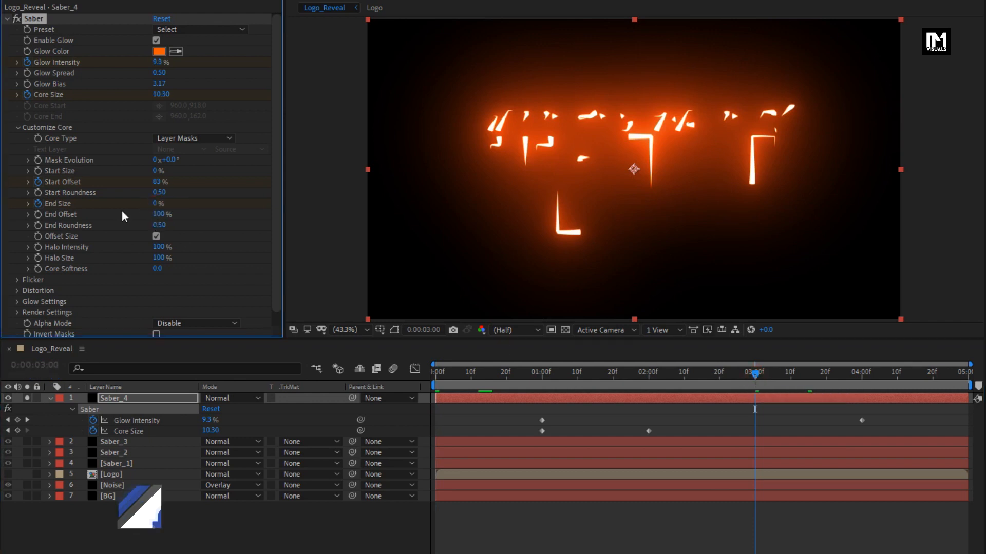
{"action": "key", "text": "Return"}
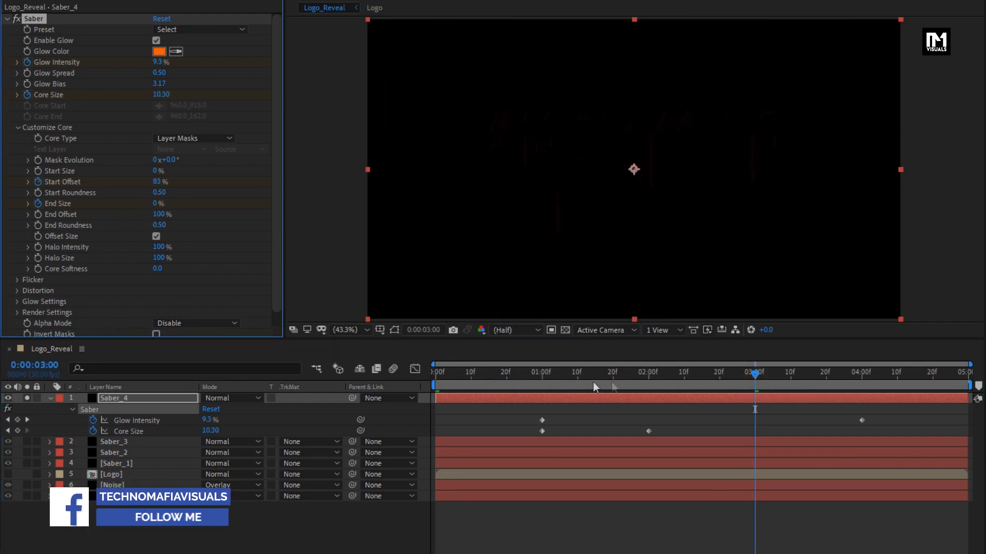
Keyframe Saber_4's End Offset at 100% at 0:00:02:00 and at 0% at 0:00:00:00
{"action": "left_click", "coordinate": [648, 374]}
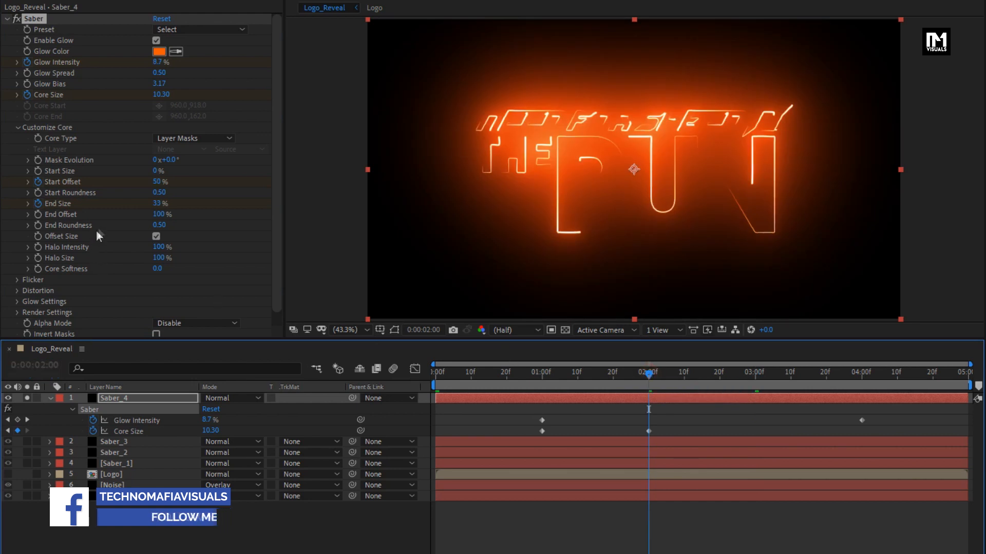
{"action": "left_click", "coordinate": [42, 215]}
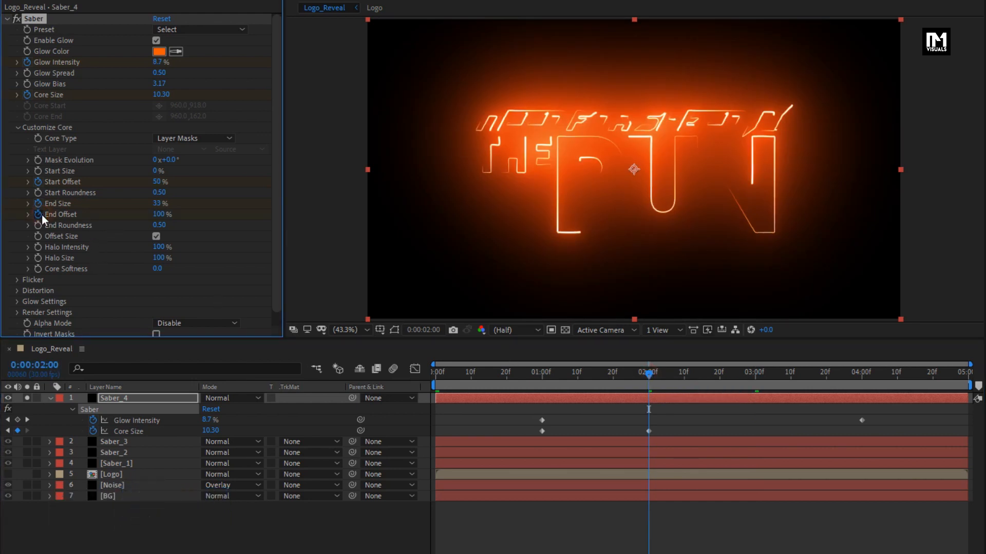
{"action": "left_click", "coordinate": [431, 375]}
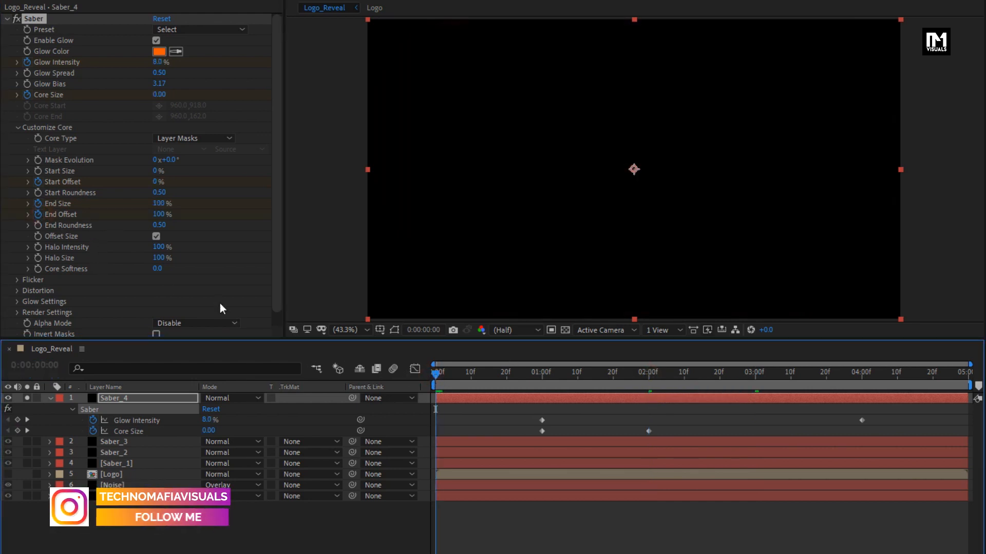
{"action": "left_click", "coordinate": [161, 214]}
{"action": "type", "text": "0"}
{"action": "key", "text": "Return"}
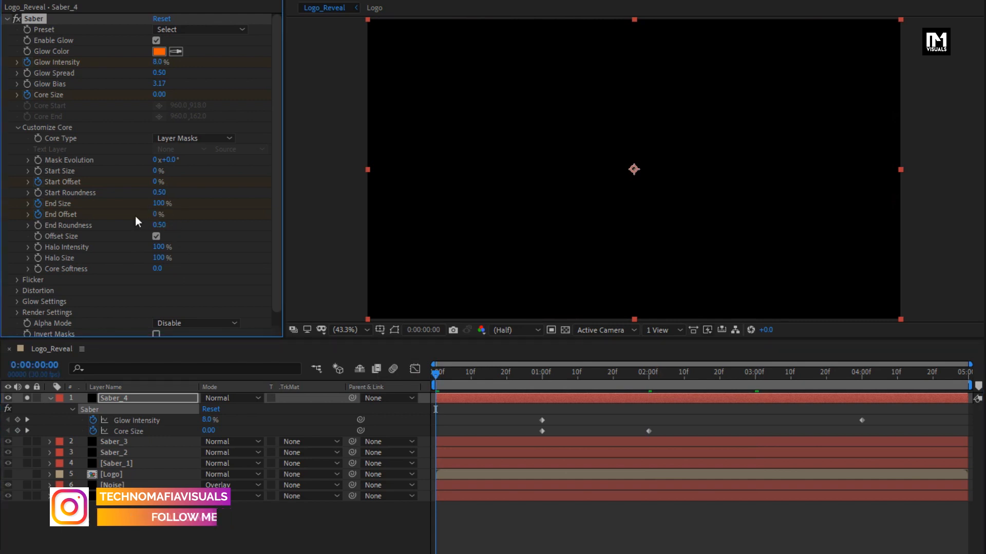
Keyframe Saber_4's Mask Evolution from 0x+0.0° at 0:00:00:15 to 1x+0.0° at 0:00:04:00 and reveal all the layer's keyframed properties
{"action": "left_click", "coordinate": [492, 372]}
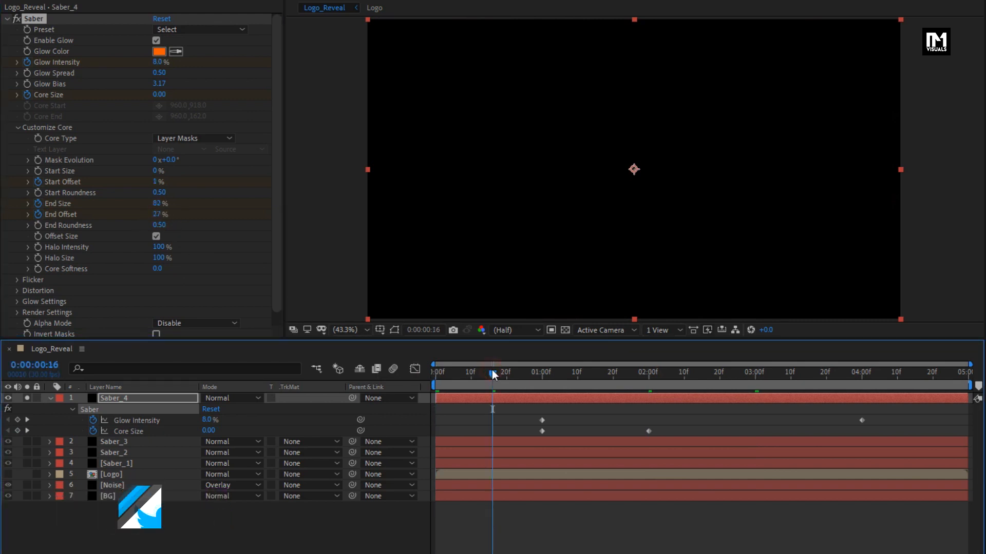
{"action": "left_click", "coordinate": [488, 374]}
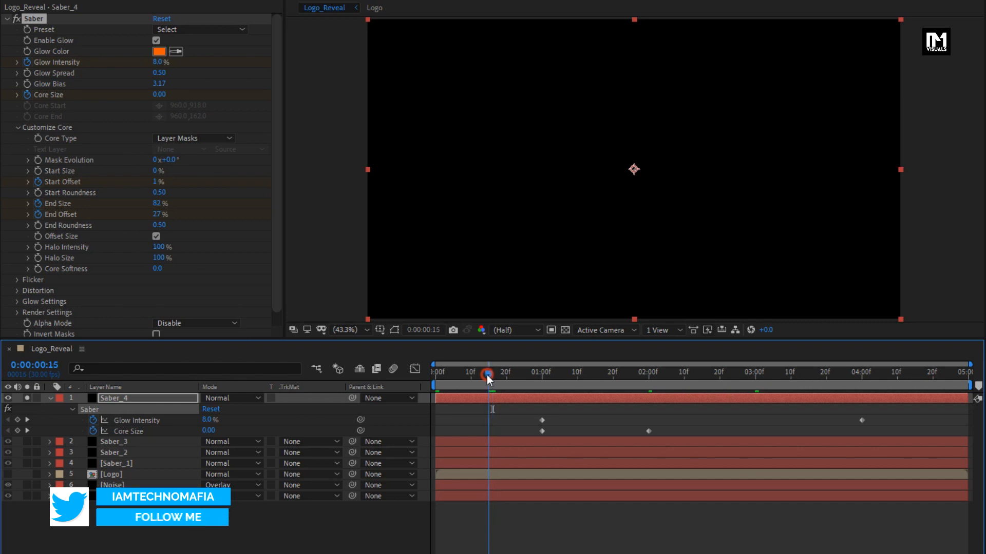
{"action": "left_click", "coordinate": [37, 161]}
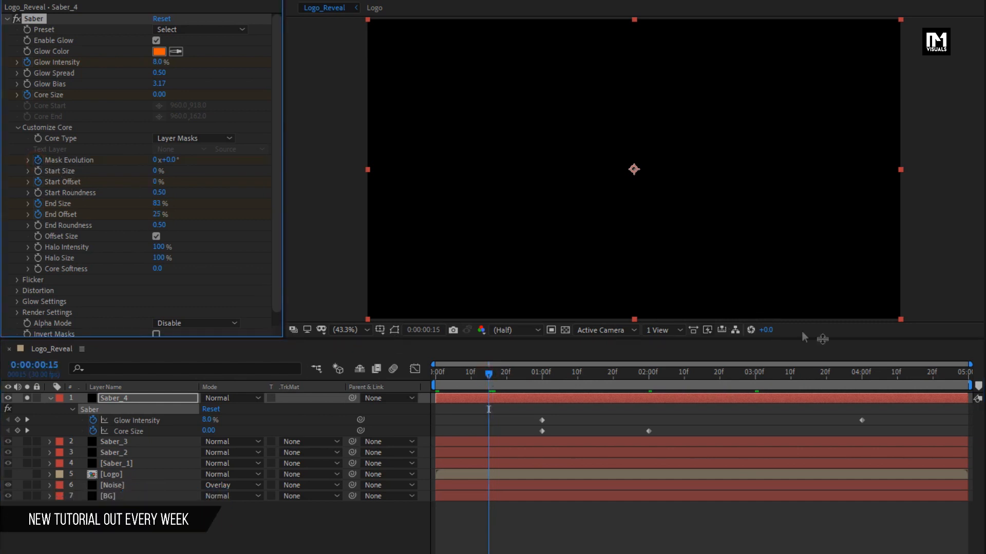
{"action": "left_click", "coordinate": [861, 374]}
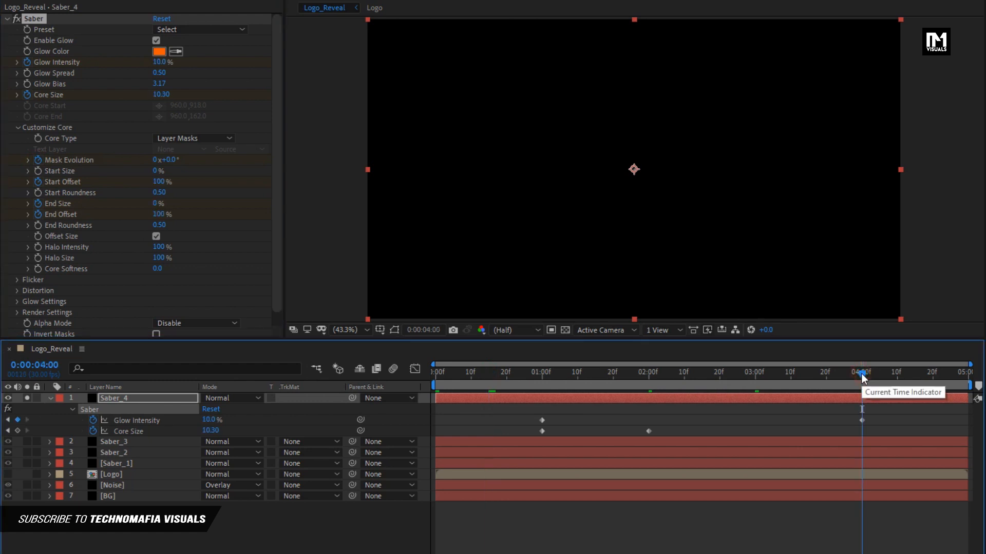
{"action": "left_click", "coordinate": [154, 160]}
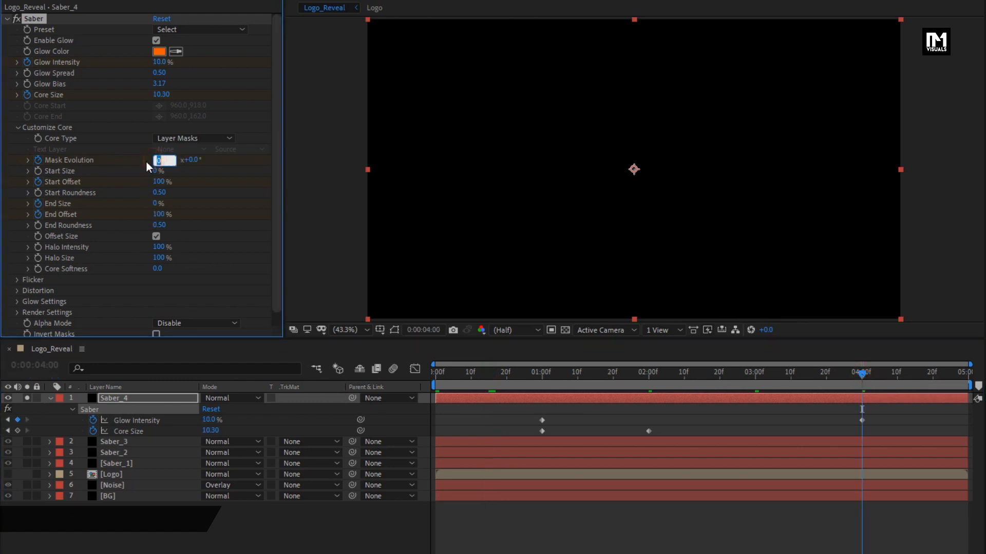
{"action": "type", "text": "1"}
{"action": "key", "text": "Return"}
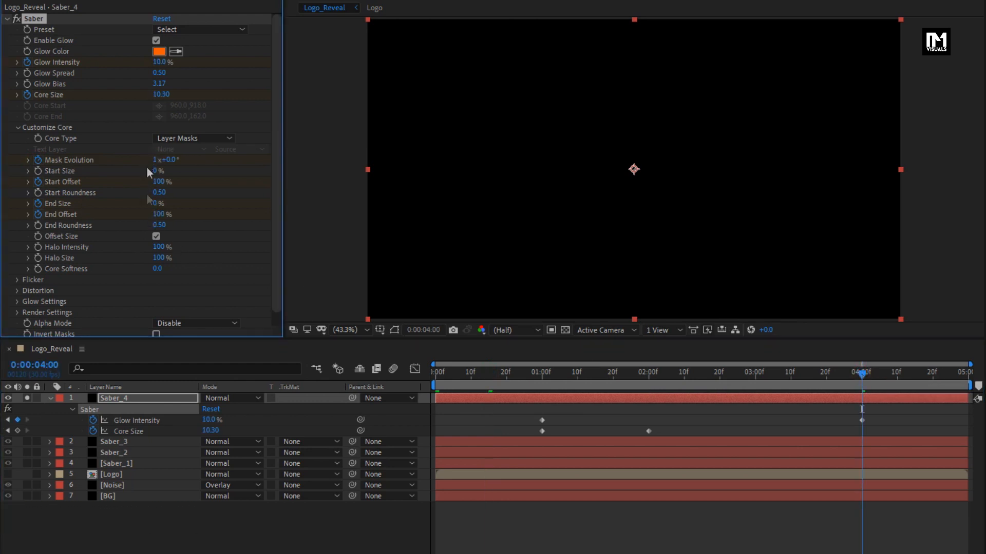
{"action": "key", "text": "u"}
{"action": "key", "text": "u"}
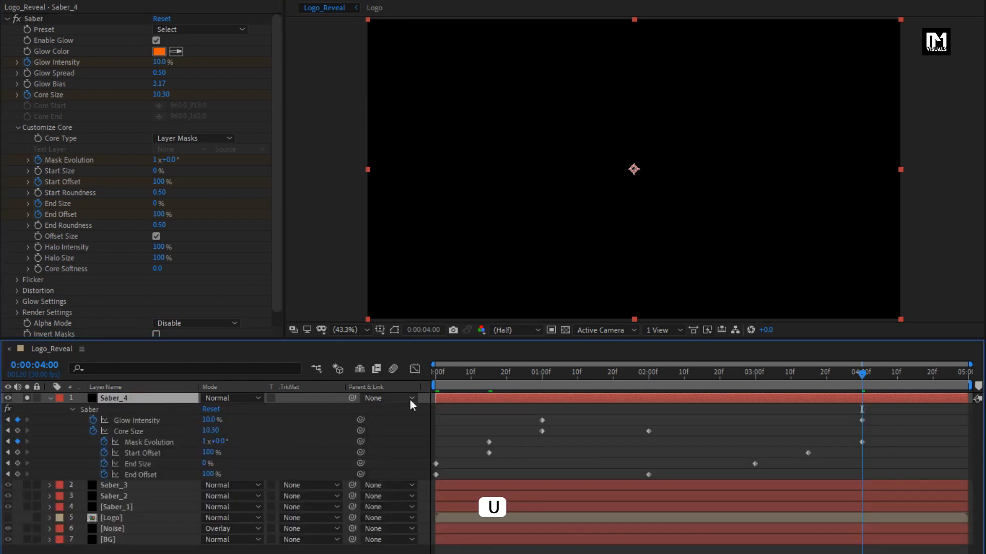
Set the Composite Settings in Saber_4's Saber render settings to Transparent
{"action": "left_click", "coordinate": [434, 371]}
{"action": "scroll", "coordinate": [128, 247], "scroll_direction": "down", "scroll_amount": 1}
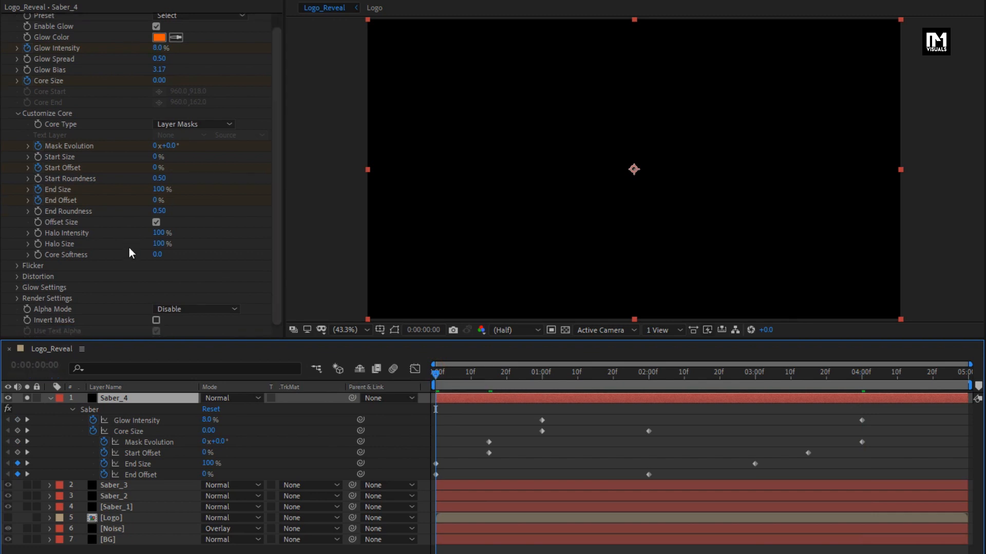
{"action": "left_click", "coordinate": [17, 299]}
{"action": "scroll", "coordinate": [18, 299], "scroll_direction": "down", "scroll_amount": 5}
{"action": "left_click", "coordinate": [175, 298]}
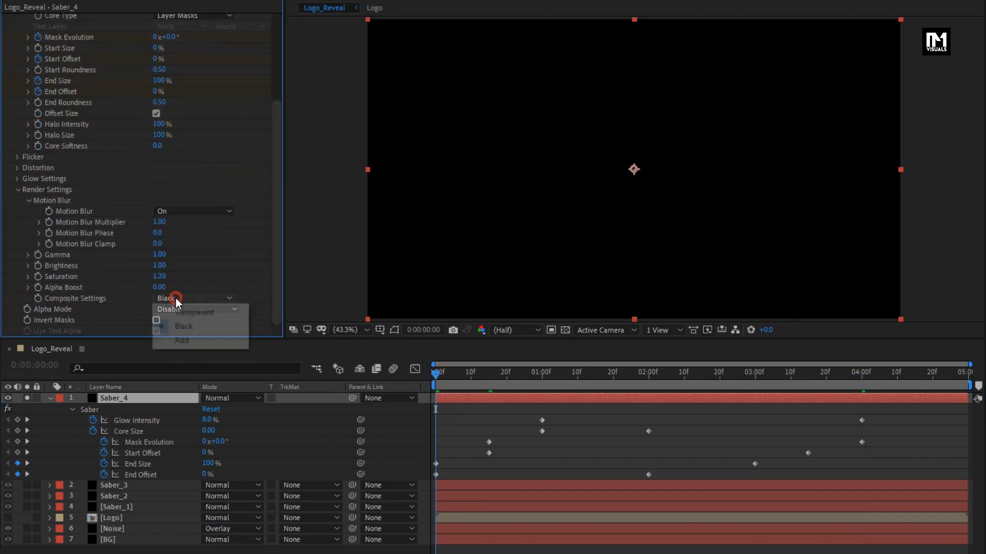
{"action": "left_click", "coordinate": [190, 313]}
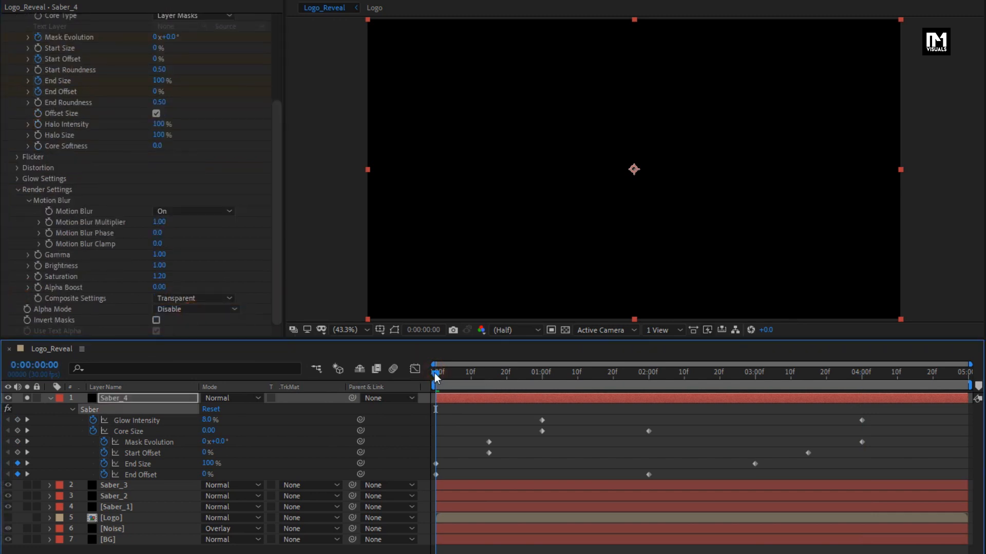
Preview Saber_4's soloed animation from the start of the composition
{"action": "key", "text": "space"}
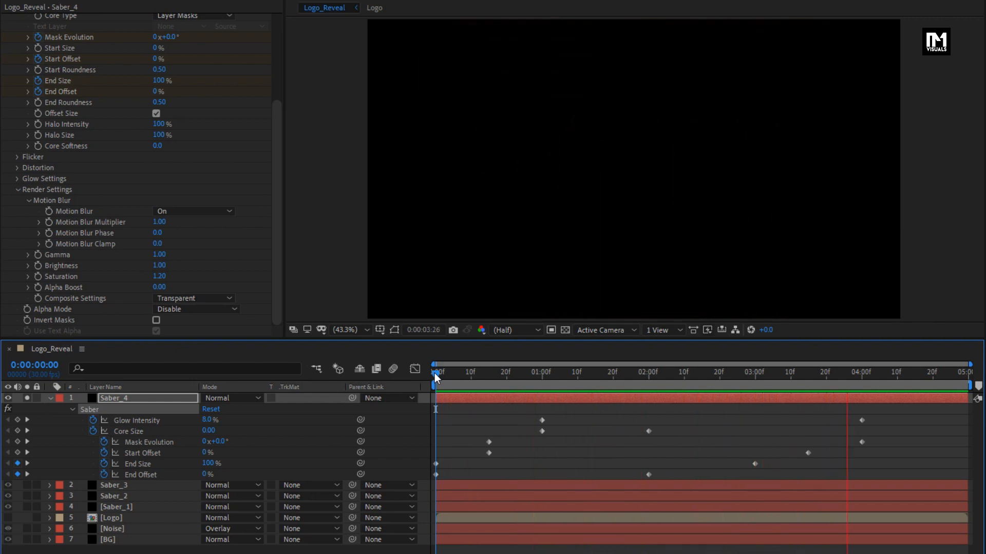
{"action": "key", "text": "space"}
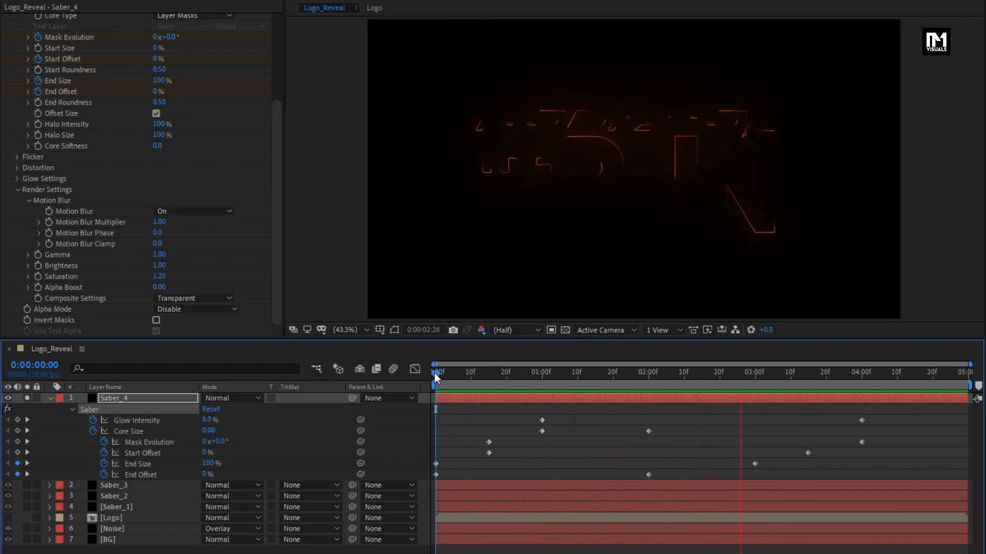
{"action": "key", "text": "space"}
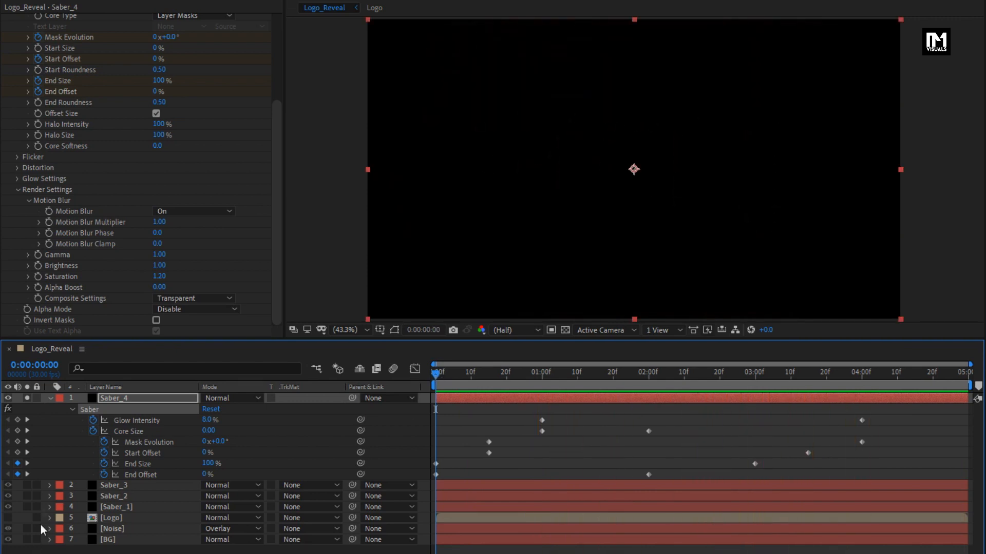
Collapse Saber_4's properties, turn off its solo and make the Logo layer visible
{"action": "left_click", "coordinate": [48, 397]}
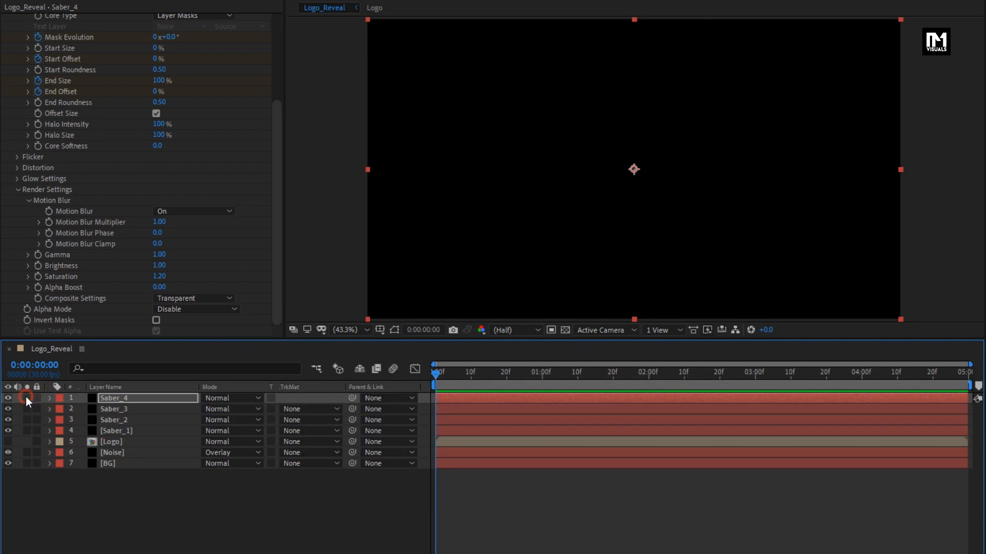
{"action": "left_click", "coordinate": [26, 397]}
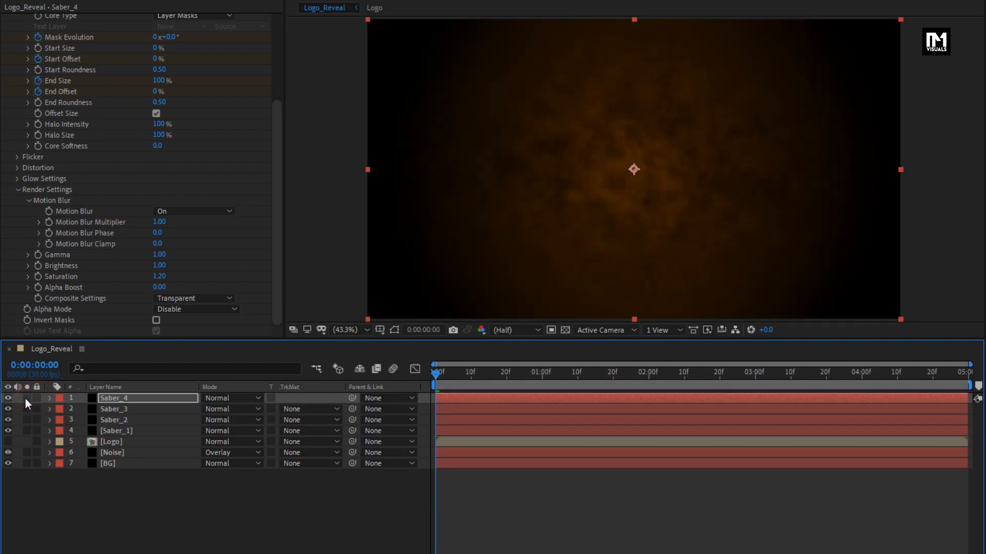
{"action": "left_click", "coordinate": [8, 441]}
Find the blur effects and apply Gaussian Blur (Legacy) to the Logo layer
{"action": "left_click", "coordinate": [106, 442]}
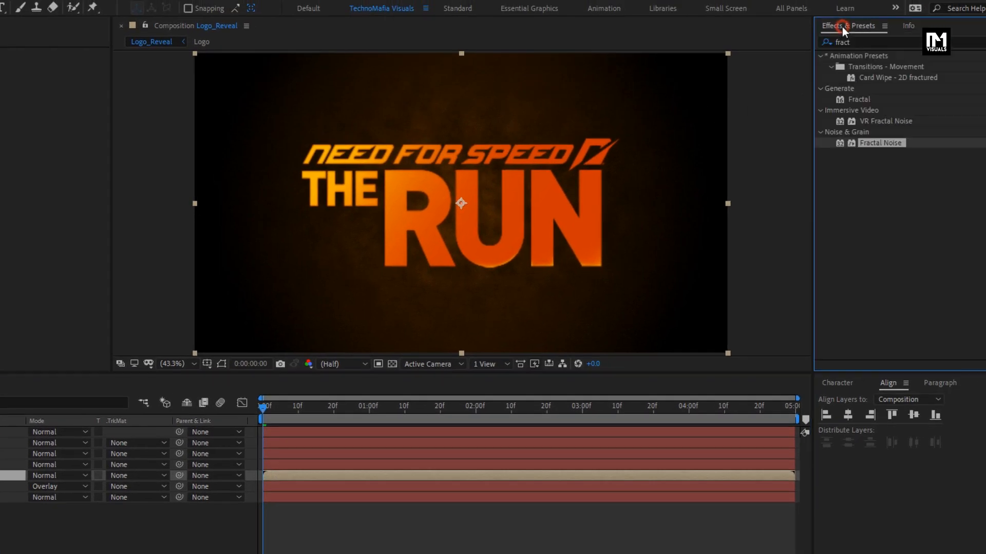
{"action": "left_click", "coordinate": [840, 44]}
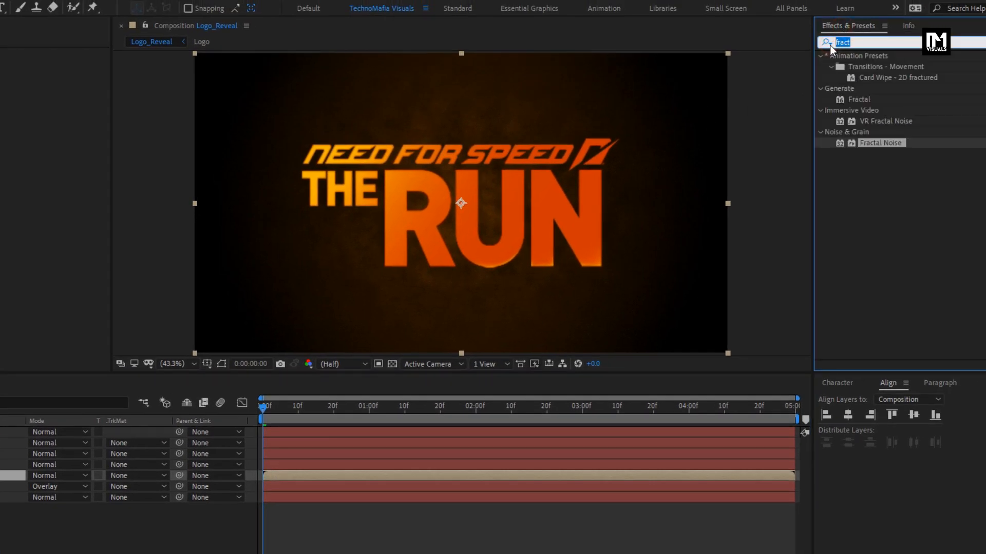
{"action": "type", "text": "blur"}
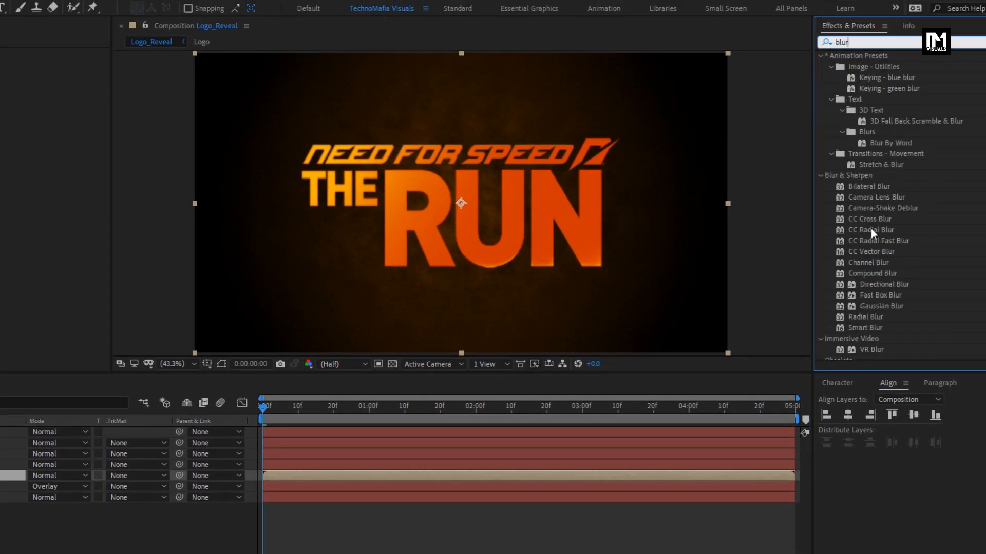
{"action": "left_click", "coordinate": [870, 229]}
{"action": "left_click", "coordinate": [865, 316]}
{"action": "scroll", "coordinate": [864, 317], "scroll_direction": "down", "scroll_amount": 3}
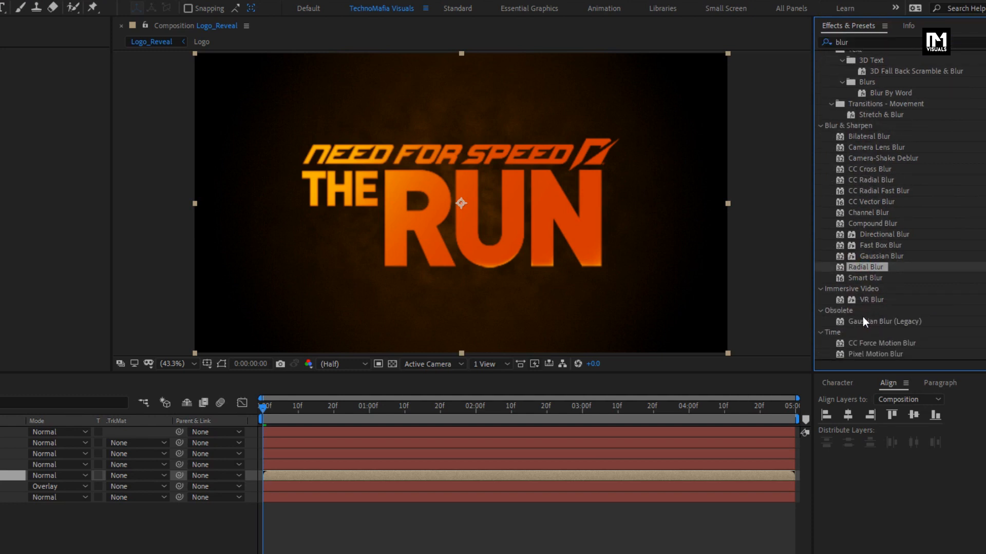
{"action": "left_click", "coordinate": [867, 322]}
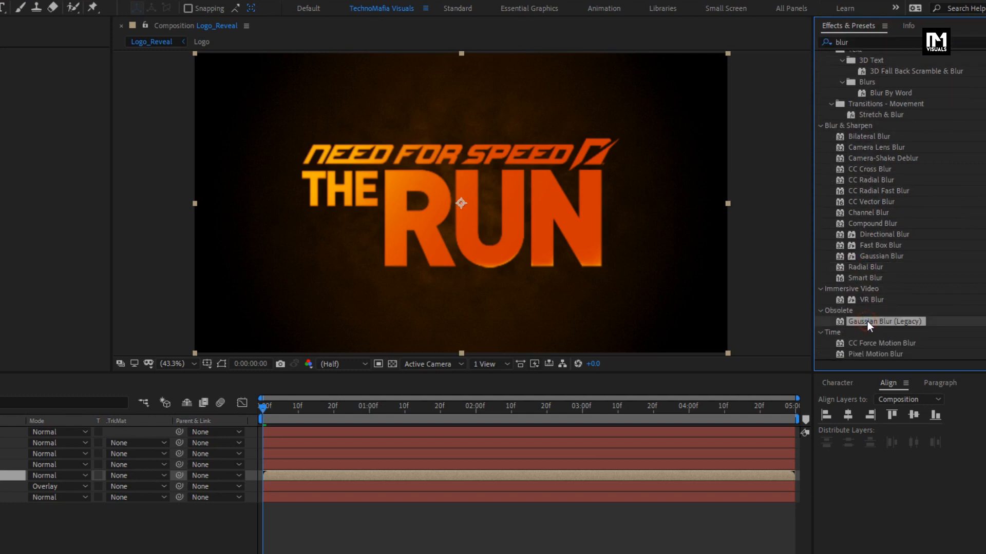
{"action": "double_click", "coordinate": [867, 322]}
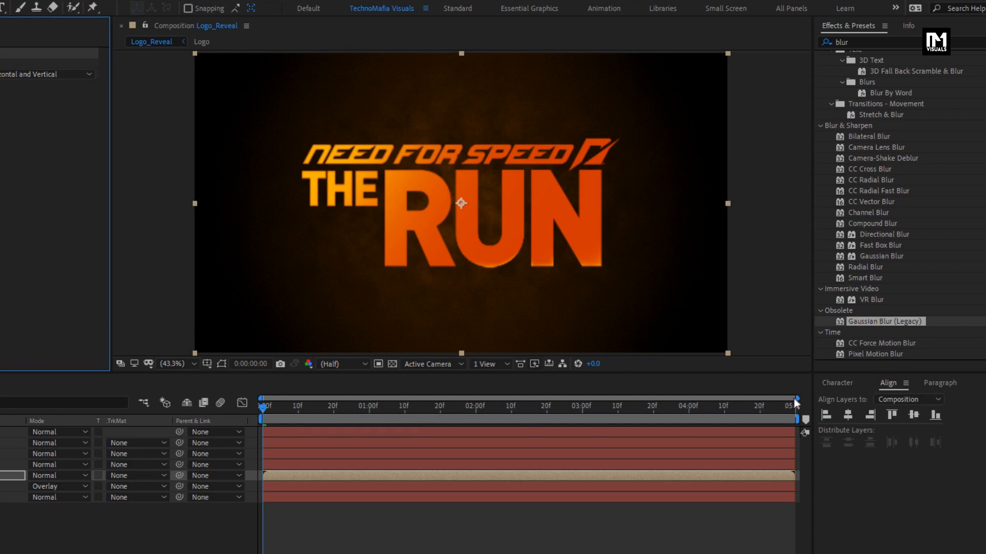
Keyframe the Logo layer's Gaussian Blur Blurriness at 70 on frame 5 and 0 on frame 15
{"action": "left_click_drag", "start_coordinate": [797, 398], "coordinate": [462, 396]}
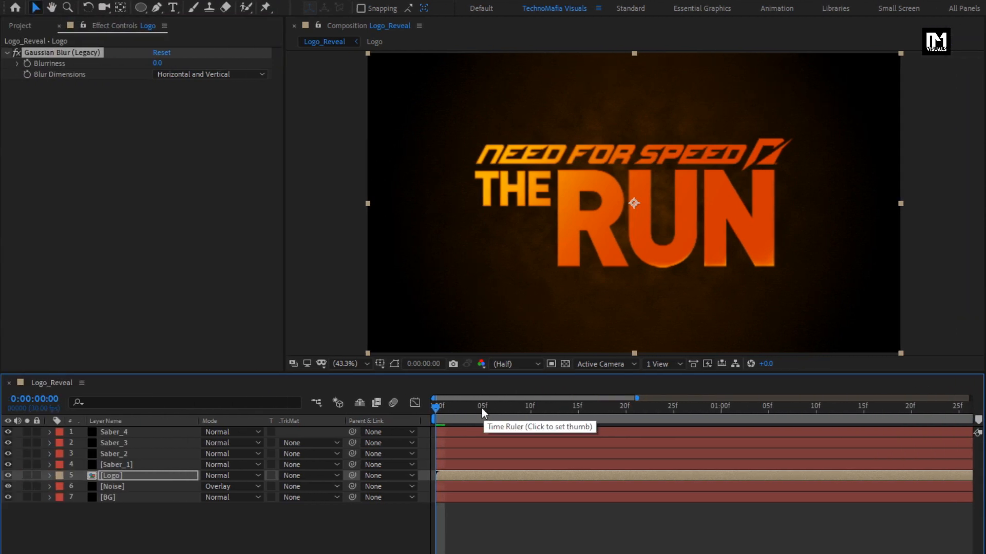
{"action": "left_click", "coordinate": [308, 408]}
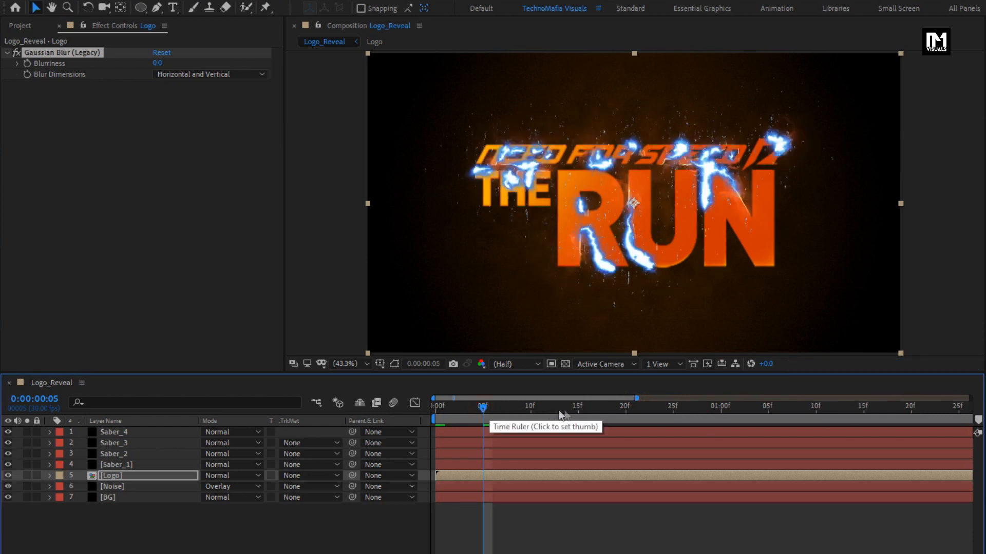
{"action": "left_click", "coordinate": [577, 408]}
{"action": "left_click", "coordinate": [28, 64]}
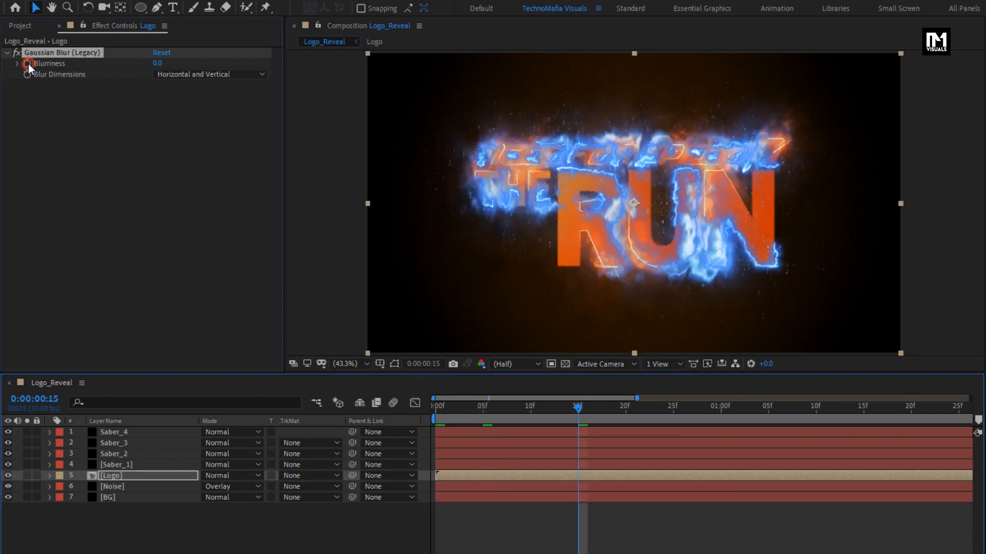
{"action": "left_click", "coordinate": [483, 409]}
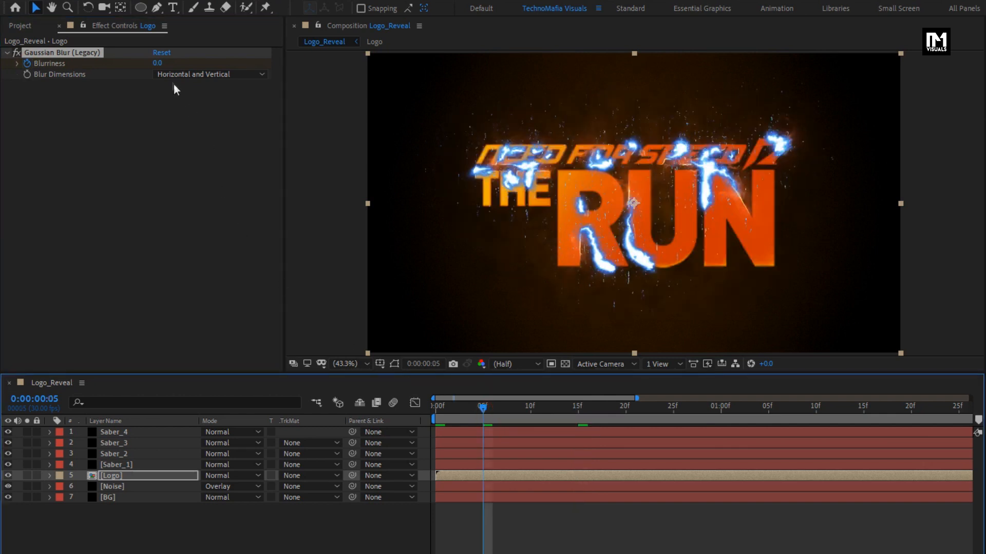
{"action": "left_click", "coordinate": [159, 64]}
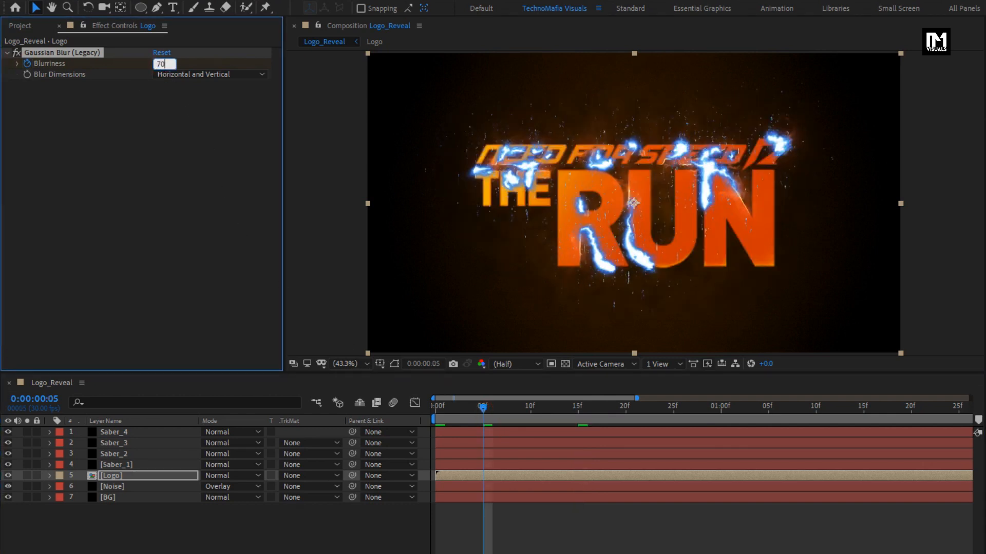
{"action": "key", "text": "Return"}
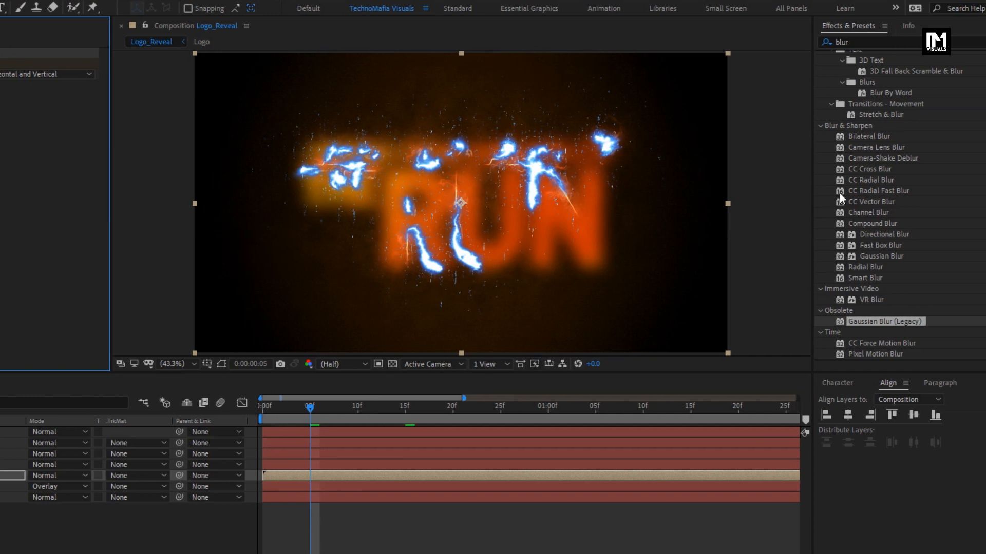
Apply Radial Blur to the Logo layer and keyframe its Amount at 0 on frame 10
{"action": "left_click", "coordinate": [865, 268]}
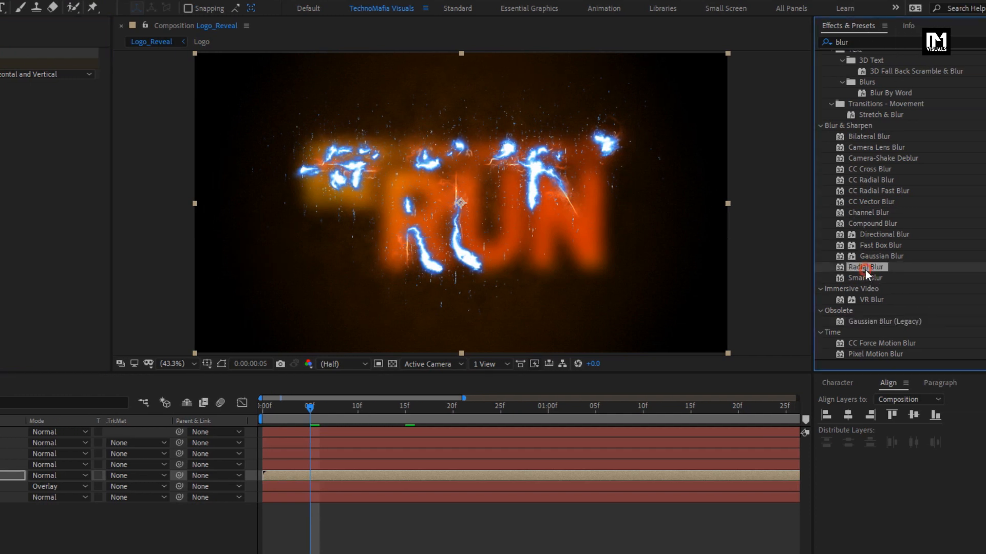
{"action": "double_click", "coordinate": [865, 268]}
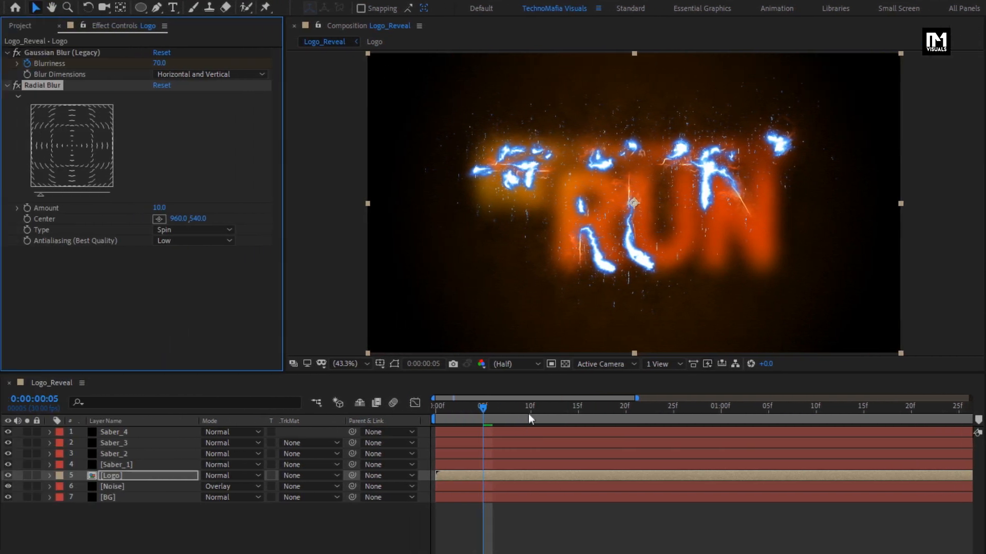
{"action": "left_click", "coordinate": [530, 412]}
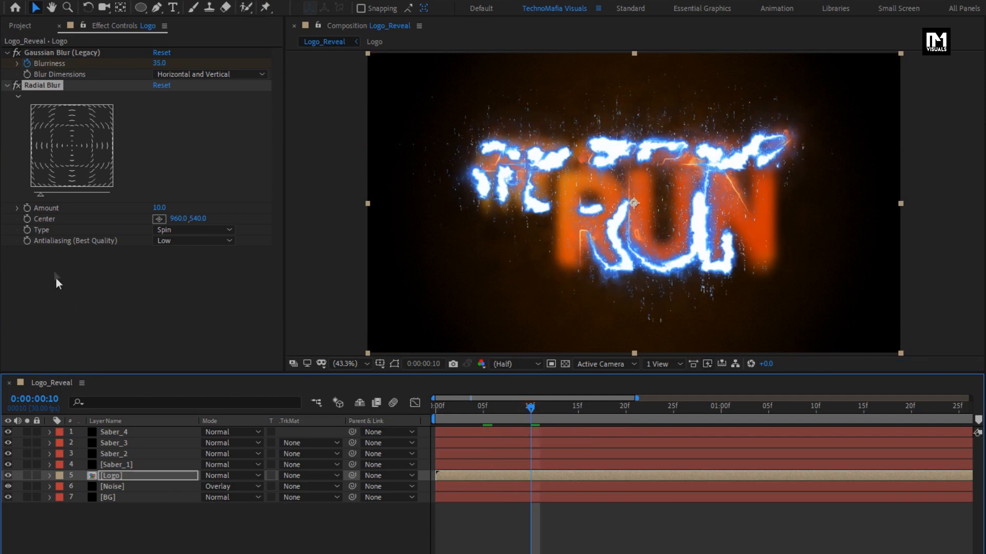
{"action": "left_click", "coordinate": [27, 208]}
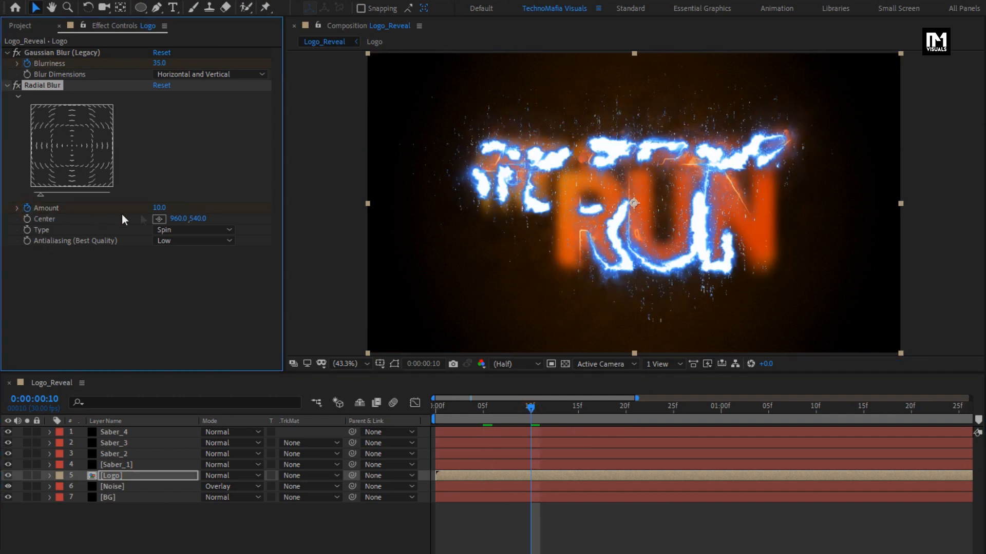
{"action": "left_click", "coordinate": [156, 209]}
{"action": "type", "text": "0"}
{"action": "key", "text": "Return"}
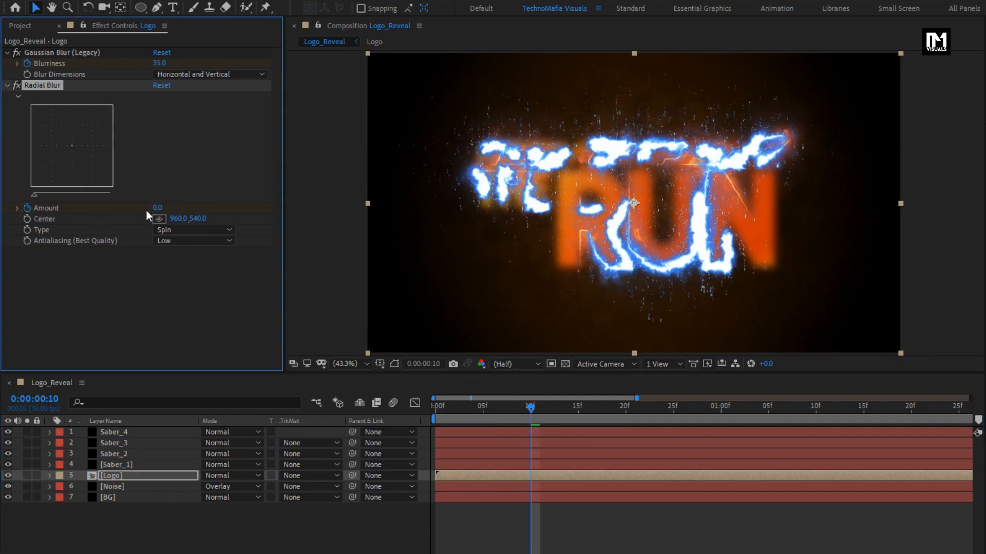
Set the Radial Blur Amount to 130 at frame 5 and change its Type to Zoom
{"action": "left_click", "coordinate": [483, 410]}
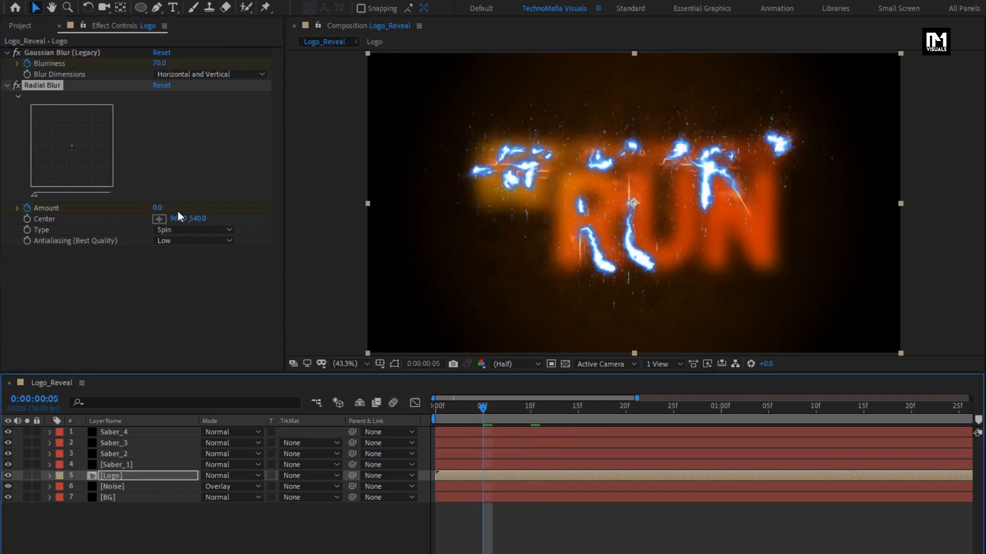
{"action": "left_click", "coordinate": [159, 207]}
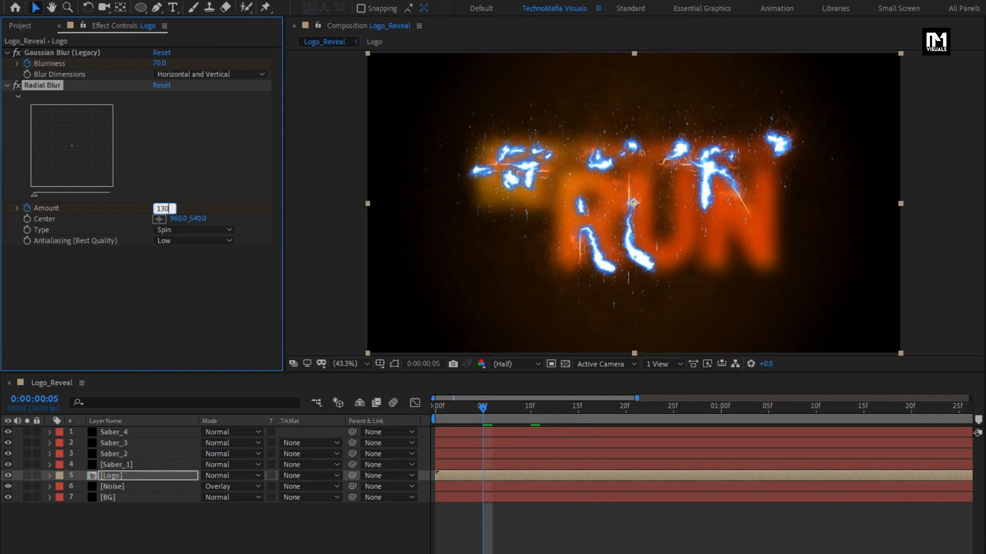
{"action": "key", "text": "Return"}
{"action": "left_click", "coordinate": [187, 231]}
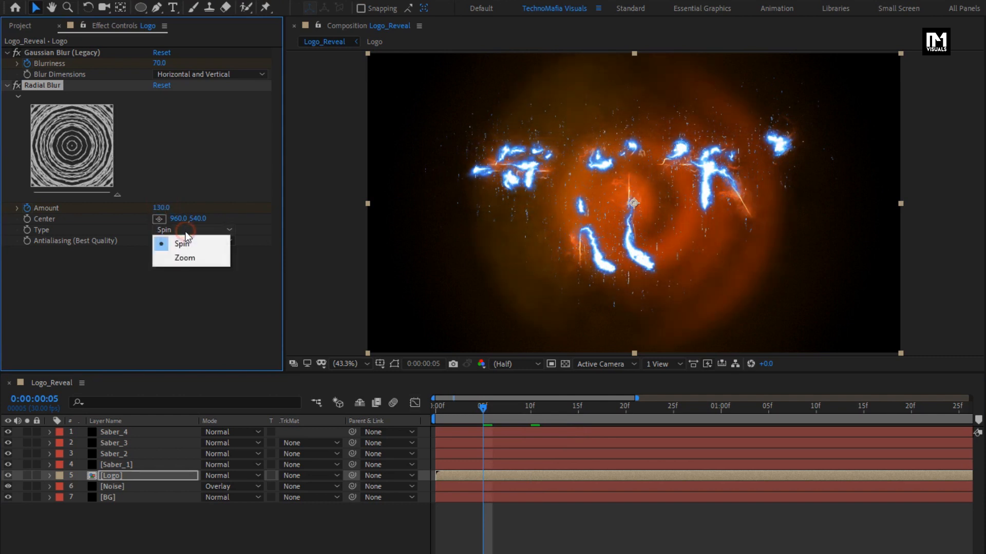
{"action": "left_click", "coordinate": [188, 257]}
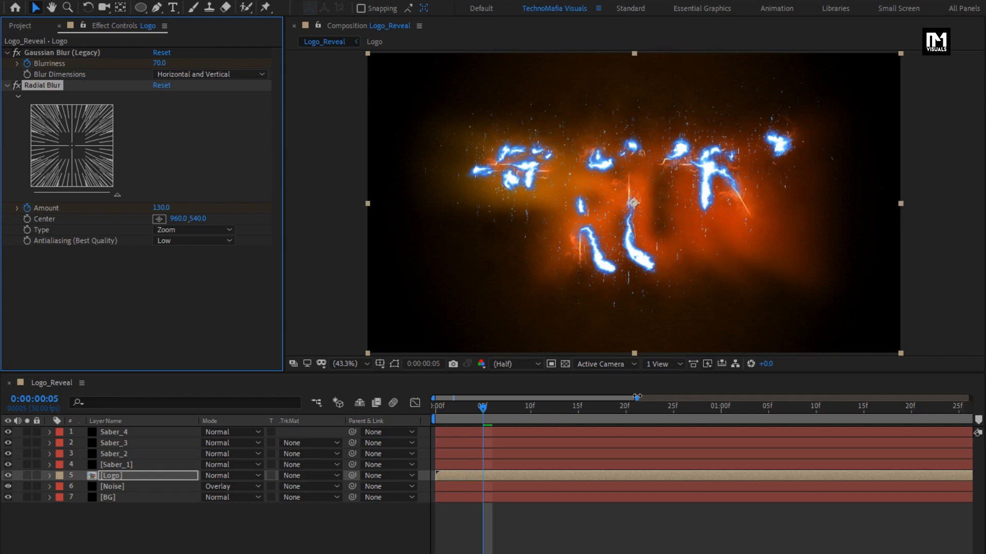
Shift the Logo layer in time so that it starts at the 1-second mark
{"action": "left_click_drag", "start_coordinate": [636, 397], "coordinate": [942, 398]}
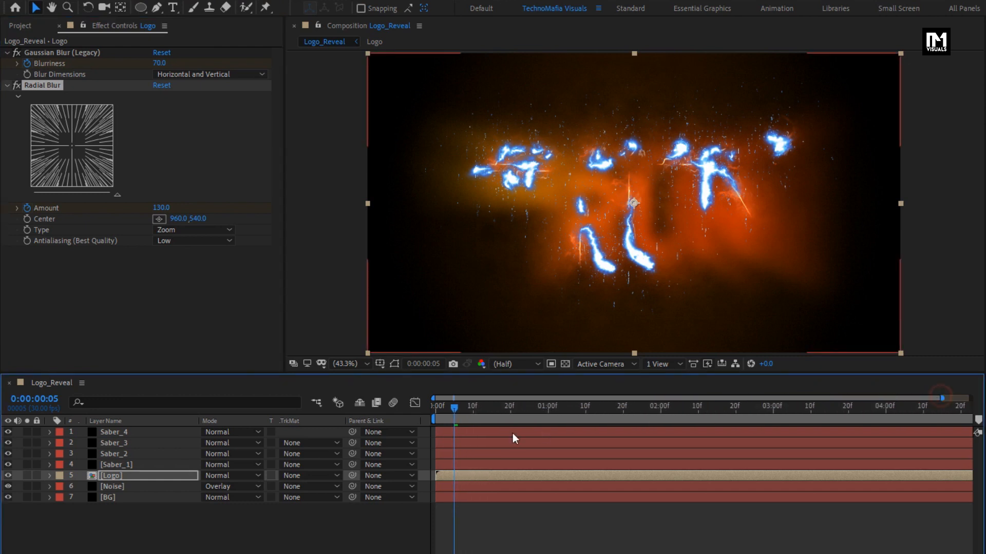
{"action": "left_click", "coordinate": [548, 414]}
{"action": "left_click", "coordinate": [452, 476]}
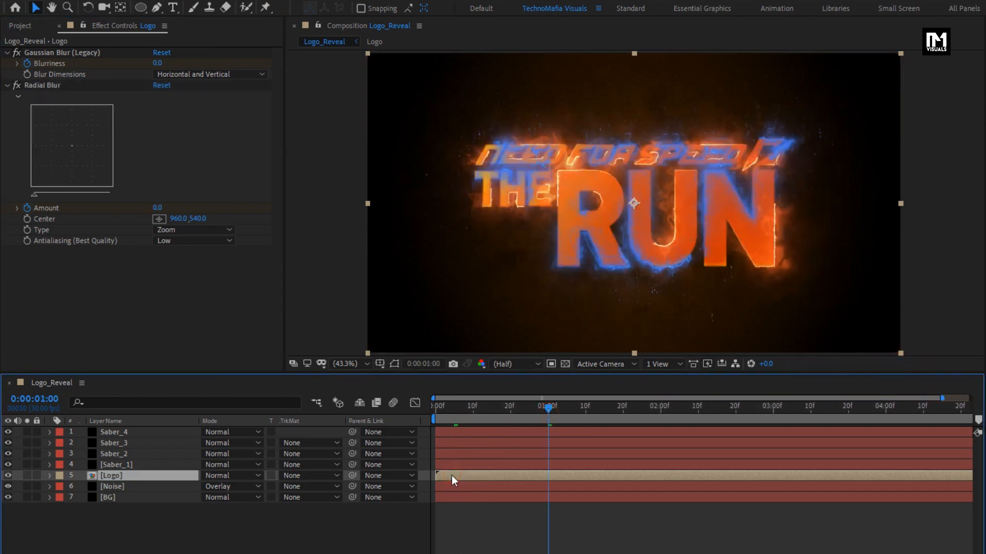
{"action": "left_click_drag", "start_coordinate": [452, 475], "coordinate": [560, 475]}
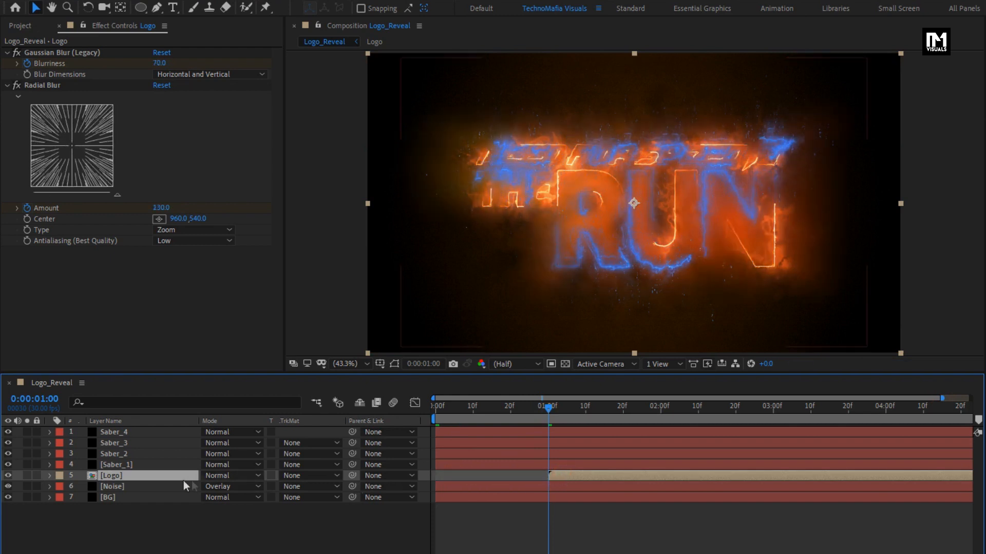
Change the blending mode of all four Saber layers to Add
{"action": "left_click", "coordinate": [114, 467]}
{"action": "left_click", "coordinate": [113, 454], "text": "ctrl"}
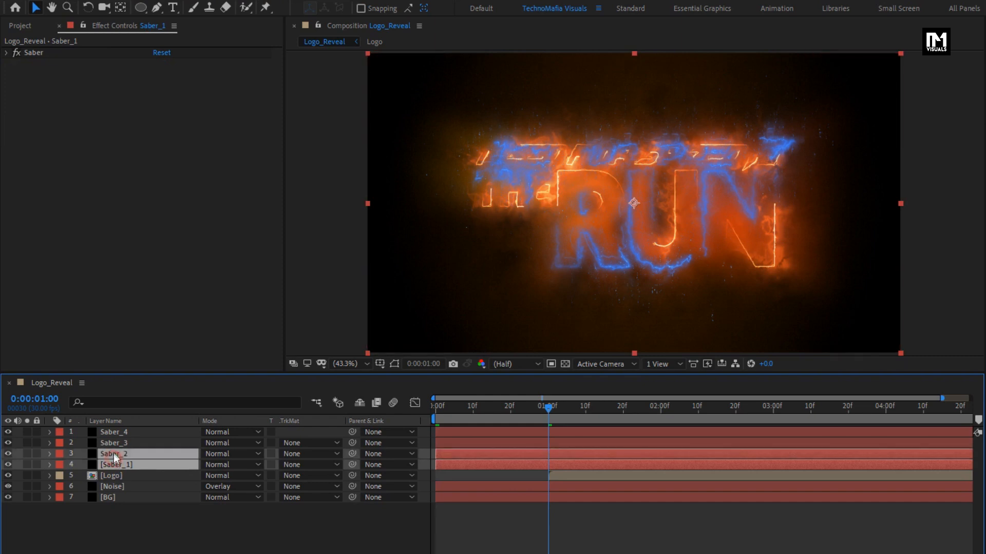
{"action": "left_click", "coordinate": [113, 443], "text": "ctrl"}
{"action": "left_click", "coordinate": [113, 433], "text": "ctrl"}
{"action": "left_click", "coordinate": [219, 432]}
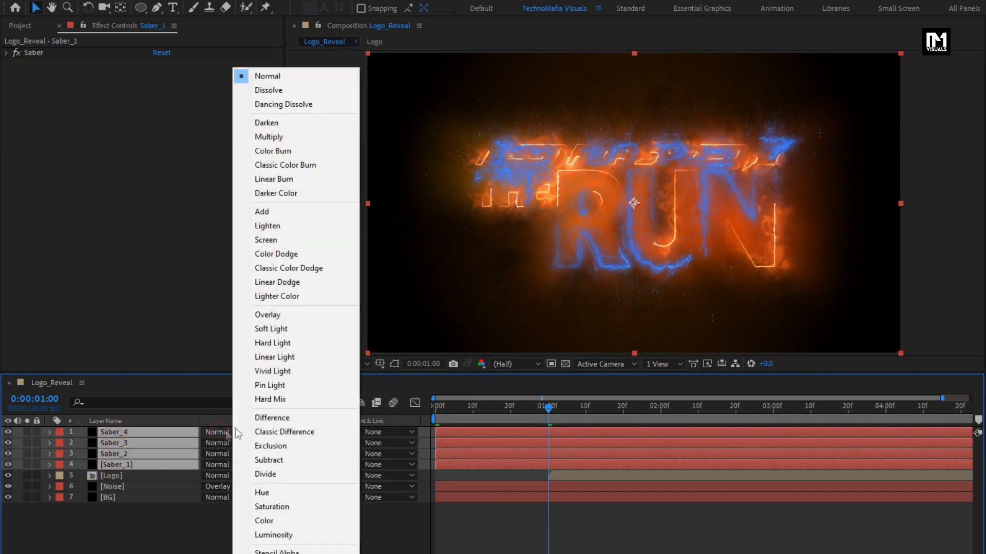
{"action": "left_click", "coordinate": [278, 212]}
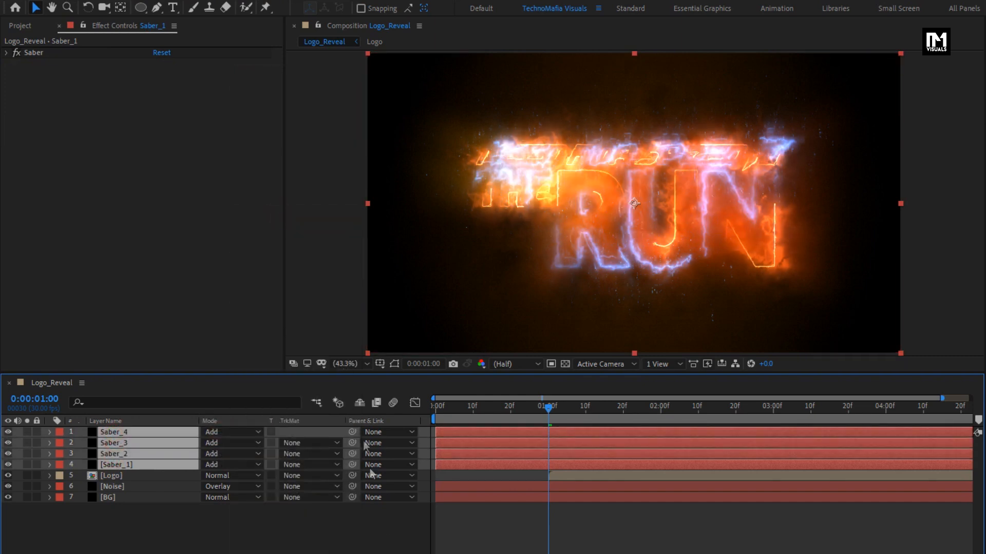
{"action": "left_click", "coordinate": [389, 542]}
Stagger the Saber layers' starts: Saber_1 at frame 5, Saber_2 at frame 10, Saber_3 at frame 15 and Saber_4 at frame 20
{"action": "left_click", "coordinate": [449, 464]}
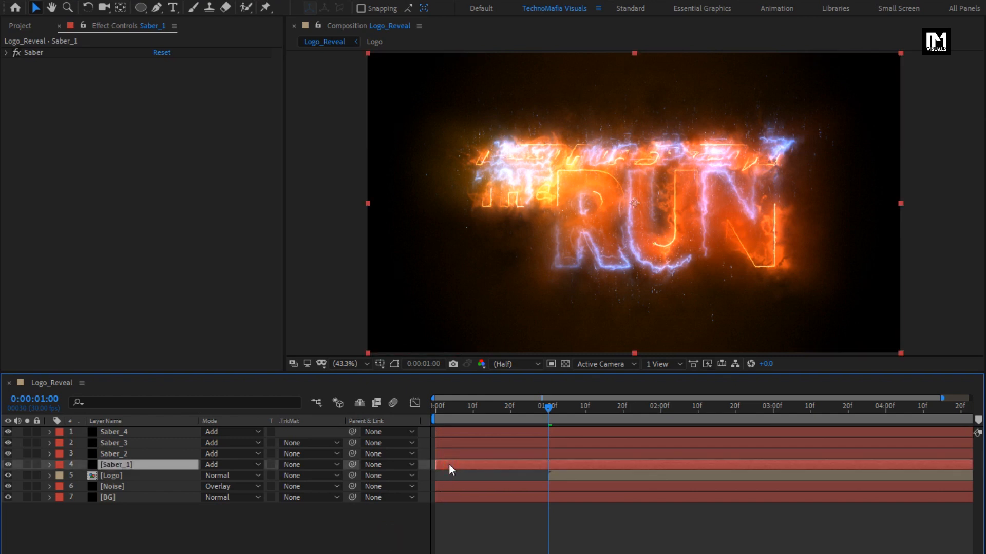
{"action": "left_click_drag", "start_coordinate": [941, 400], "coordinate": [634, 400]}
{"action": "left_click", "coordinate": [484, 412]}
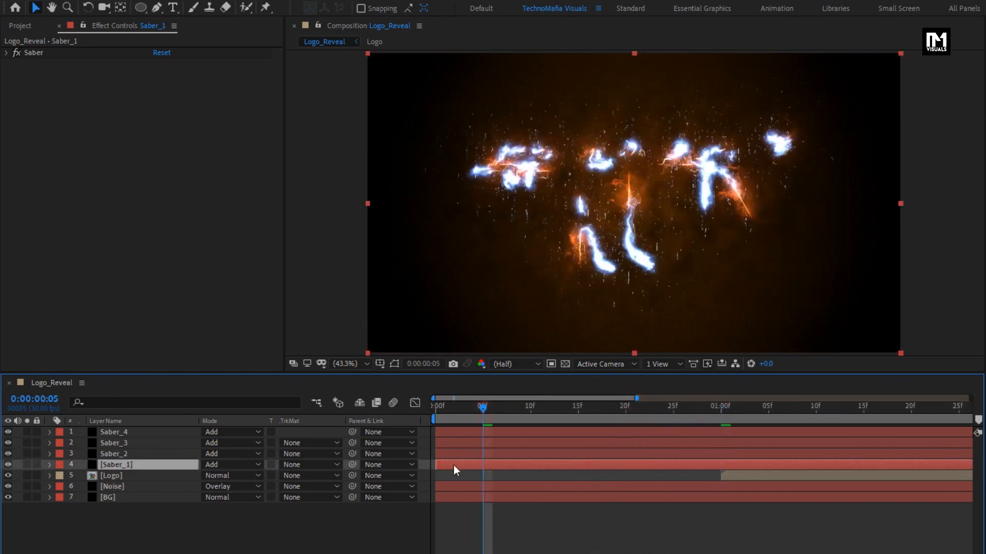
{"action": "left_click_drag", "start_coordinate": [495, 463], "coordinate": [558, 451]}
{"action": "left_click_drag", "start_coordinate": [531, 411], "coordinate": [580, 409]}
{"action": "left_click_drag", "start_coordinate": [464, 441], "coordinate": [590, 436]}
{"action": "left_click", "coordinate": [626, 409]}
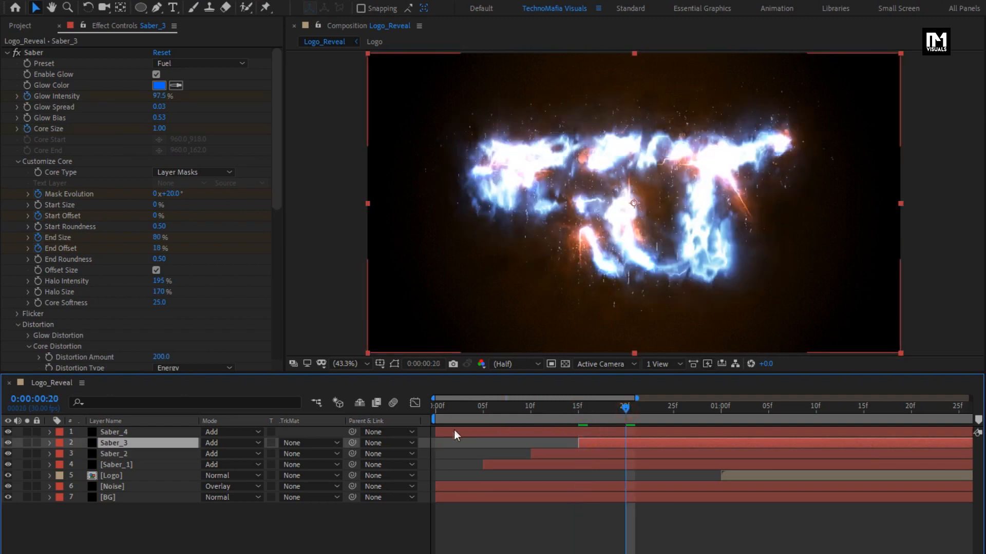
{"action": "left_click_drag", "start_coordinate": [454, 431], "coordinate": [627, 434]}
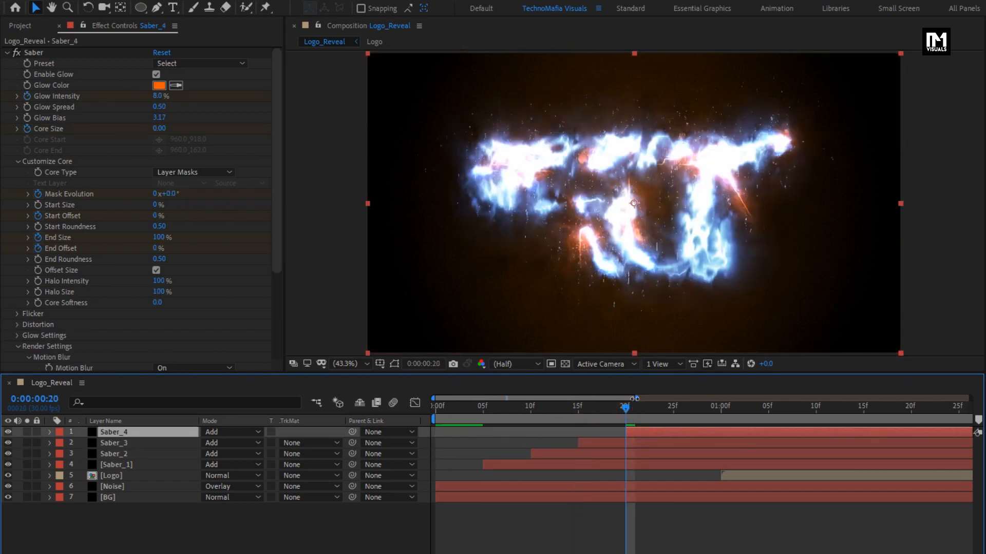
Preview the complete logo reveal animation from the start of the composition
{"action": "left_click_drag", "start_coordinate": [635, 399], "coordinate": [973, 399]}
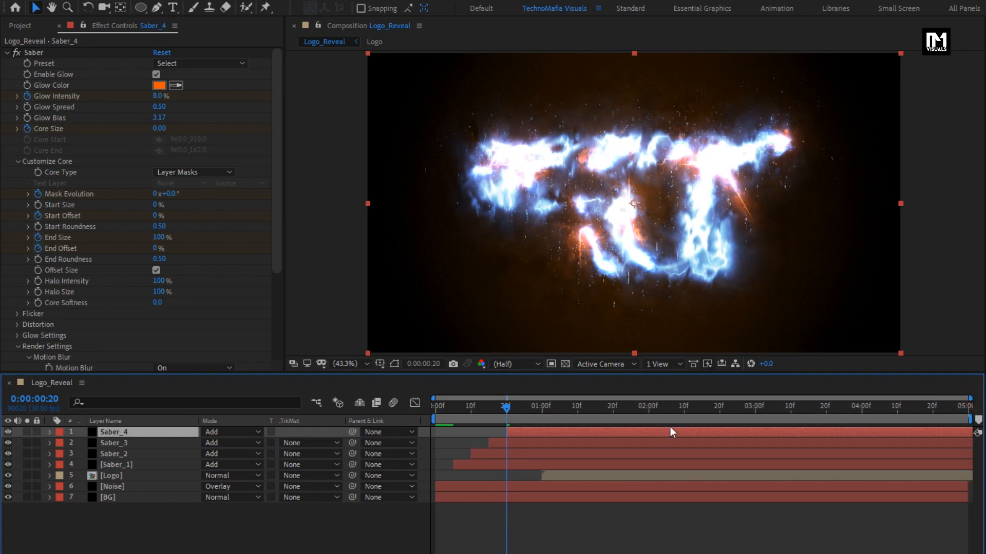
{"action": "left_click", "coordinate": [435, 410]}
{"action": "key", "text": "space"}
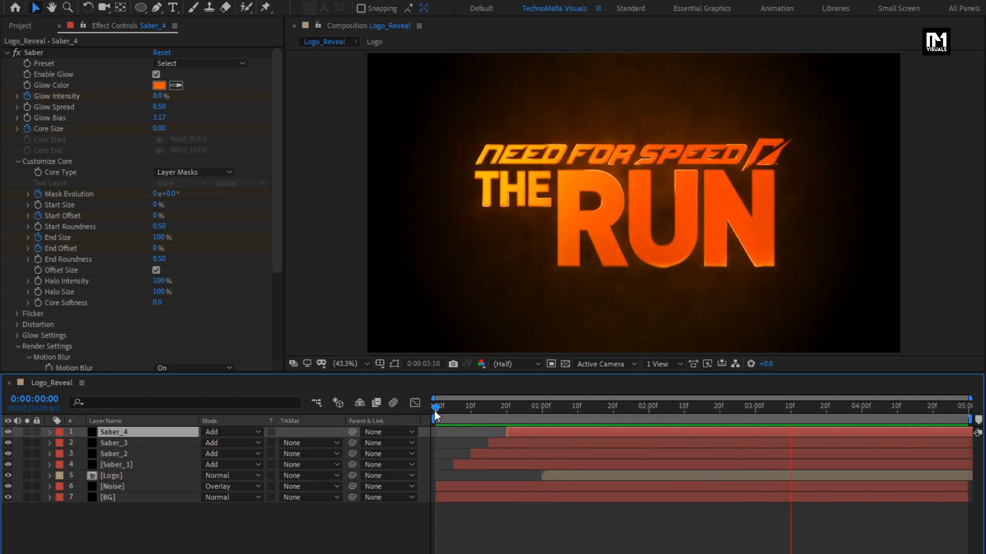
{"action": "key", "text": "space"}
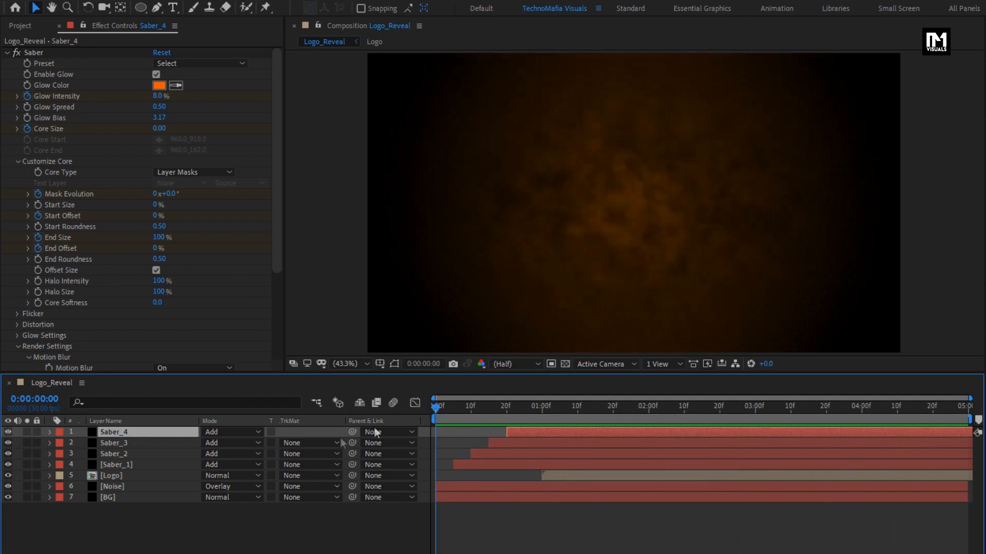
Pre-compose the Logo layer and the four Saber layers into a new composition named Saber_logo
{"action": "left_click", "coordinate": [142, 475]}
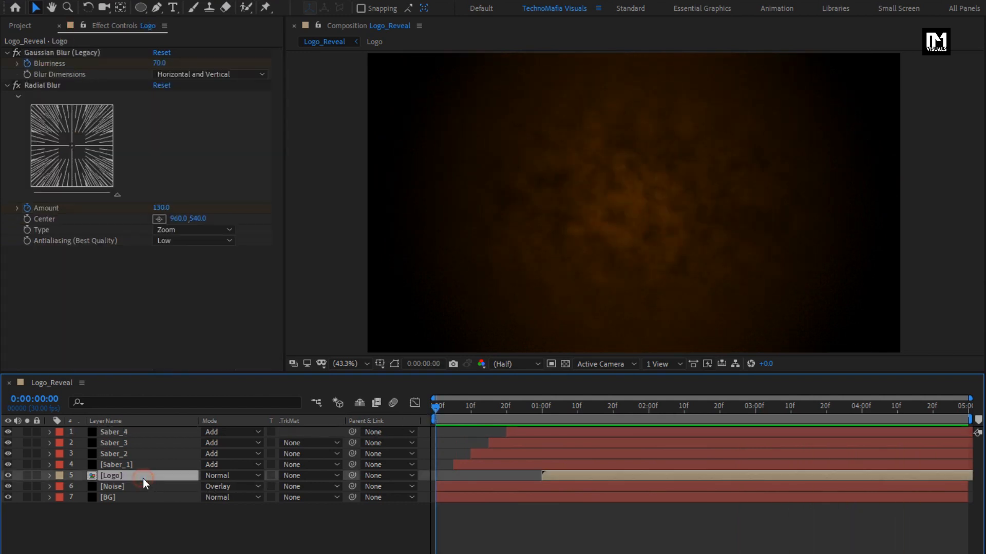
{"action": "left_click", "coordinate": [119, 434], "text": "shift"}
{"action": "right_click", "coordinate": [119, 432]}
{"action": "left_click", "coordinate": [155, 378]}
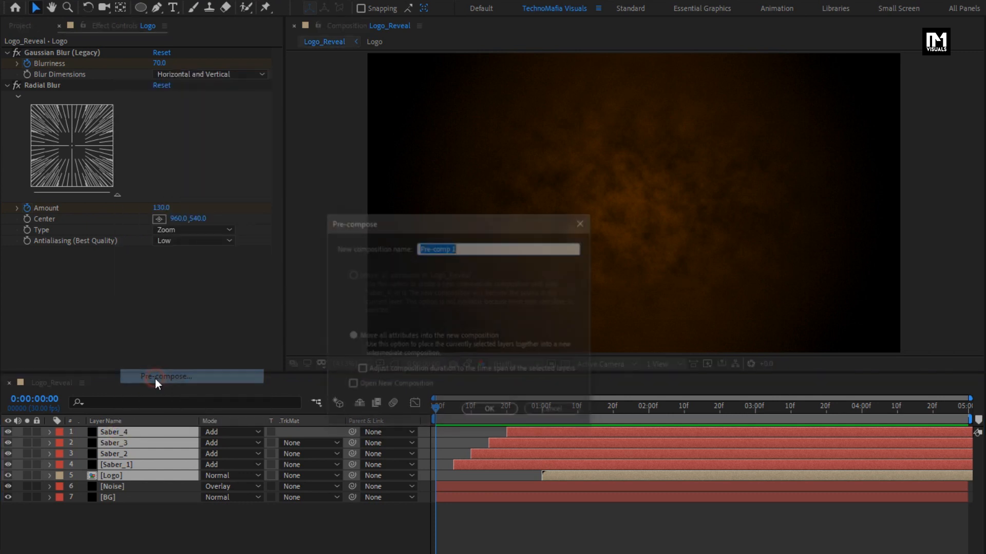
{"action": "type", "text": "Saber_logo"}
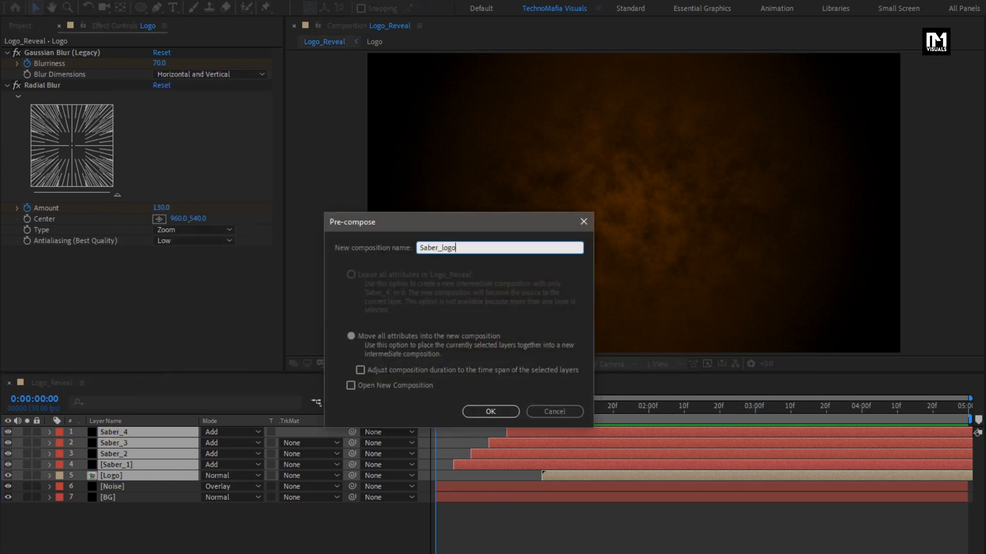
{"action": "left_click", "coordinate": [483, 411]}
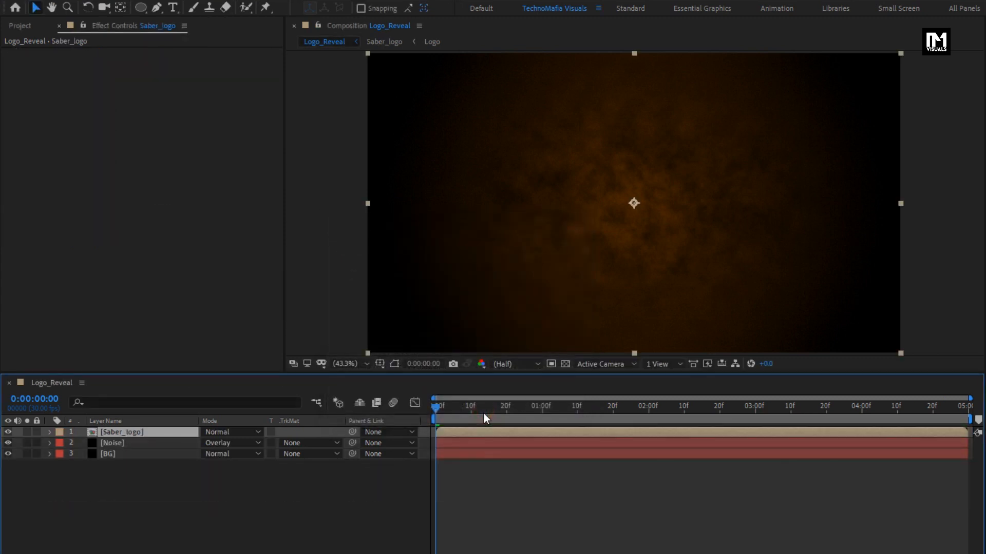
Make the Saber_logo layer 3D and add a Position keyframe with its existing value at 0:00:04:29
{"action": "left_click", "coordinate": [226, 549]}
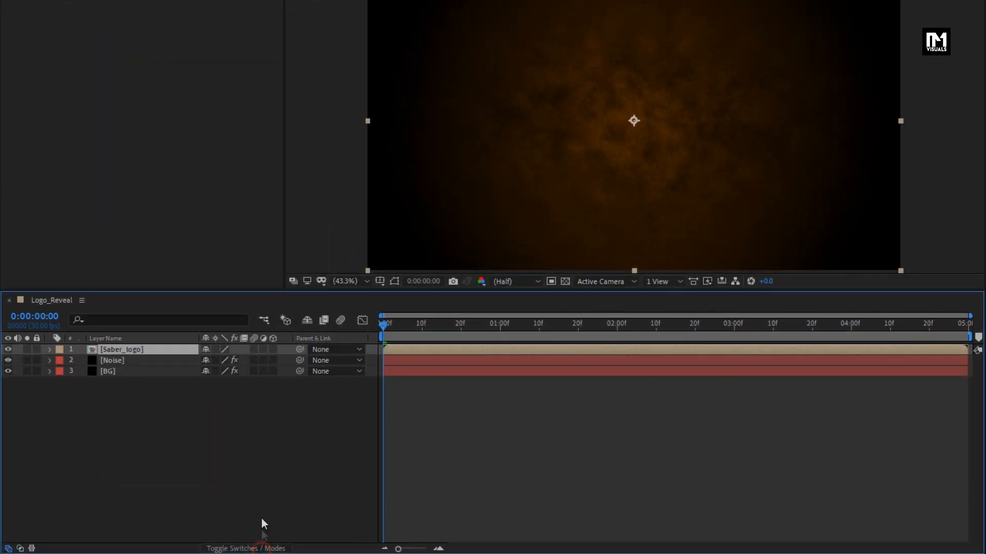
{"action": "left_click", "coordinate": [273, 349]}
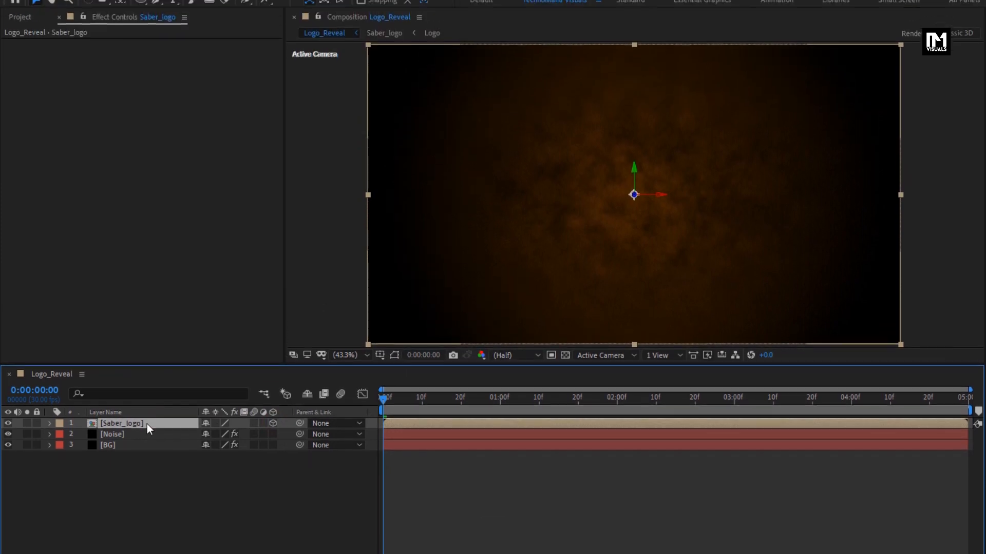
{"action": "key", "text": "p"}
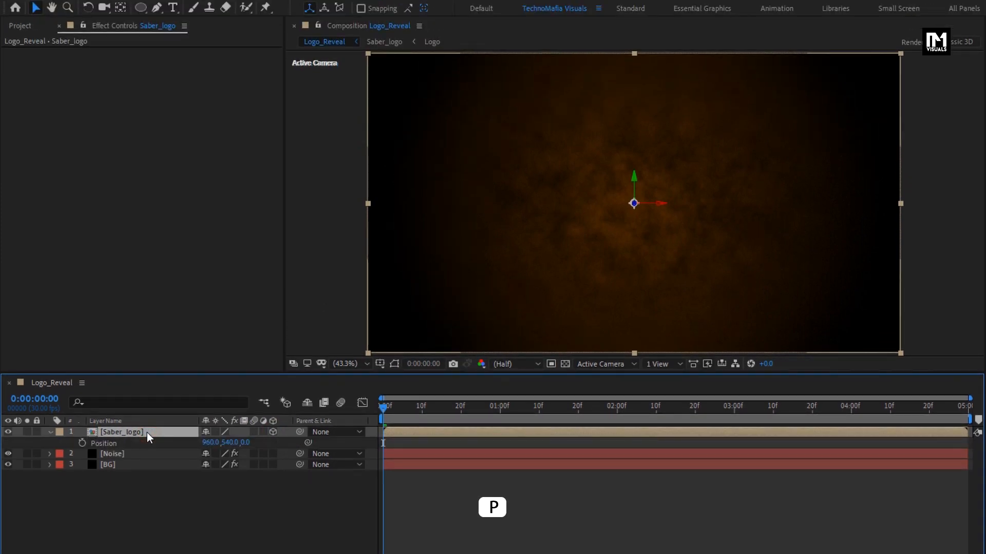
{"action": "left_click_drag", "start_coordinate": [902, 408], "coordinate": [966, 407]}
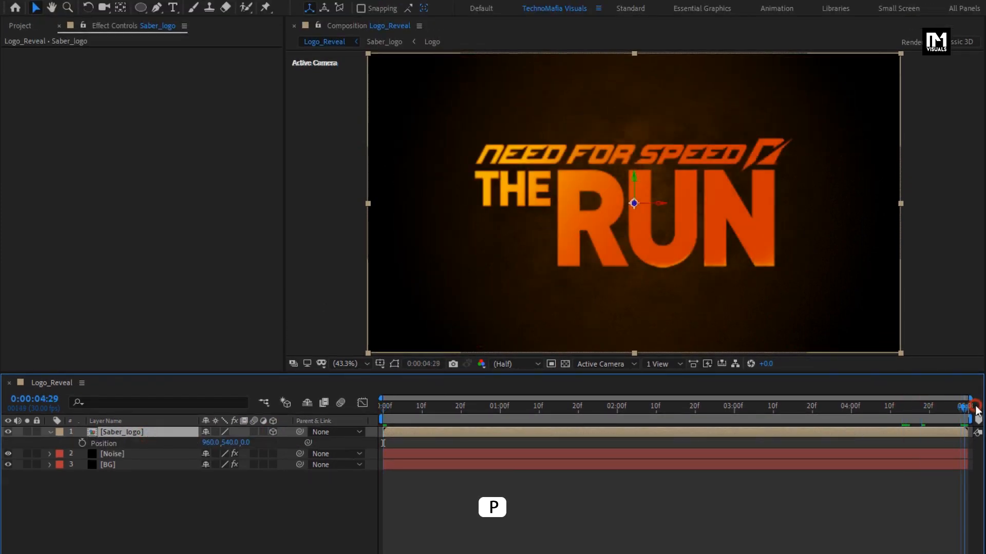
{"action": "left_click", "coordinate": [82, 443]}
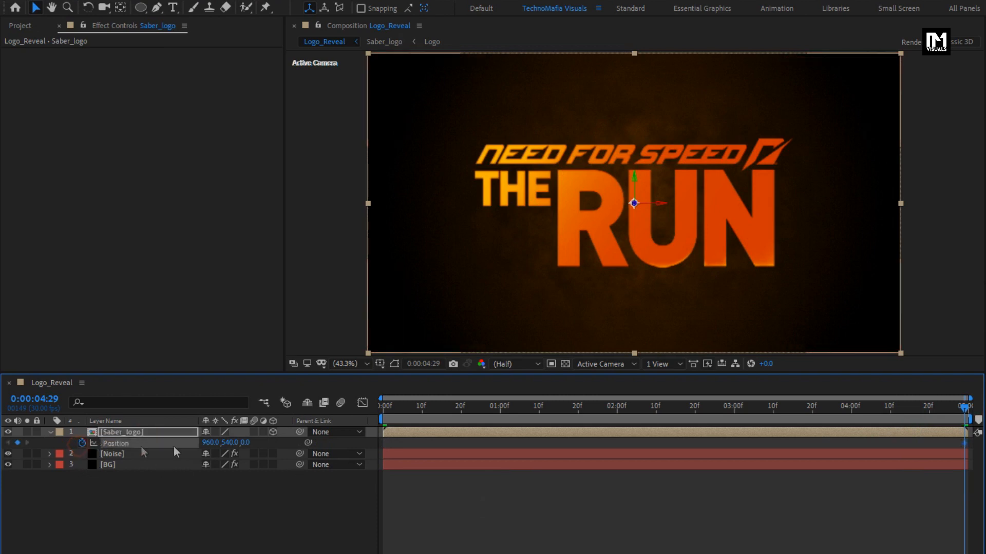
Set Saber_logo's Z position to -1001 at the first frame of the composition
{"action": "left_click", "coordinate": [383, 408]}
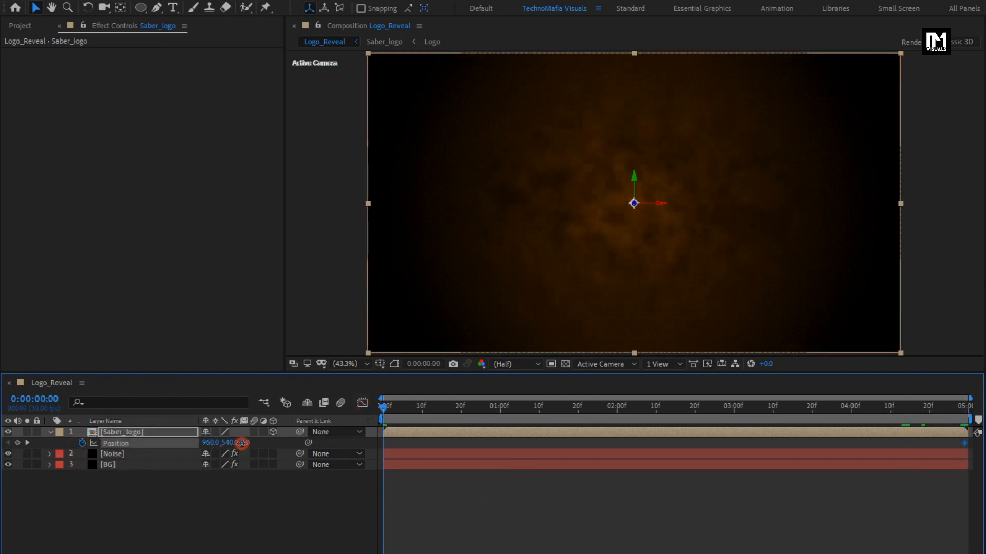
{"action": "left_click_drag", "start_coordinate": [239, 444], "coordinate": [3, 463]}
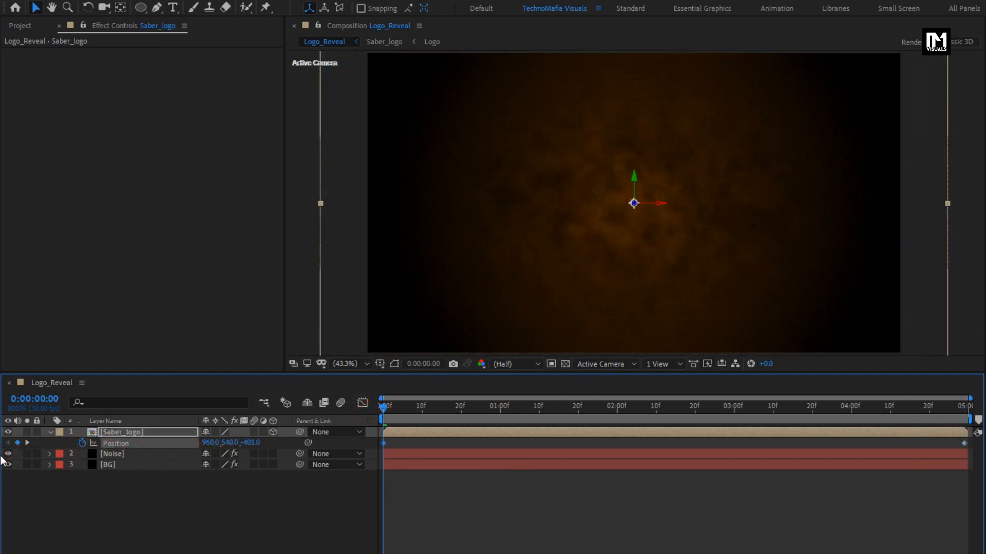
{"action": "left_click_drag", "start_coordinate": [249, 444], "coordinate": [4, 447]}
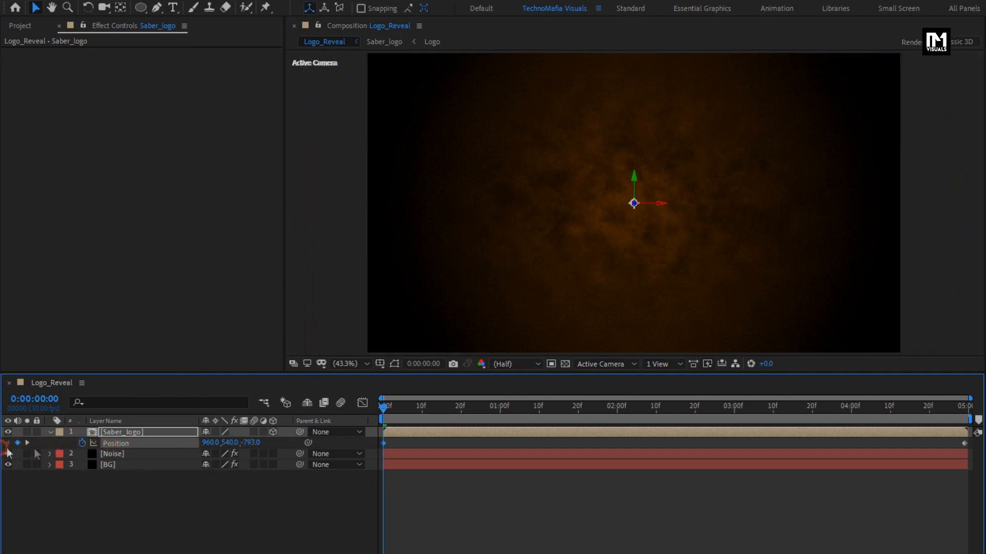
{"action": "left_click_drag", "start_coordinate": [236, 443], "coordinate": [152, 447]}
Apply Easy Ease to Saber_logo's Position keyframe at 0:00:04:29
{"action": "left_click", "coordinate": [135, 432]}
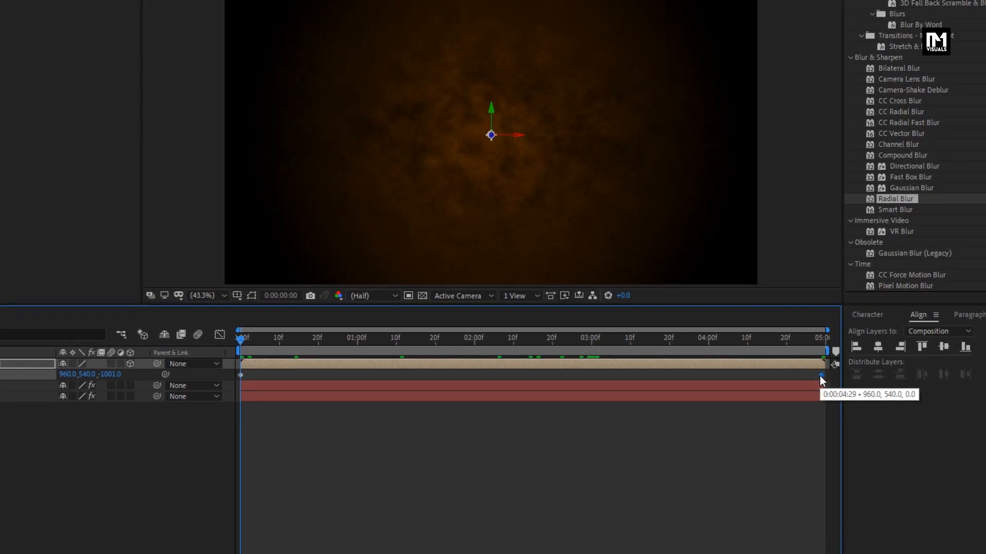
{"action": "right_click", "coordinate": [965, 443]}
{"action": "mouse_move", "coordinate": [830, 518]}
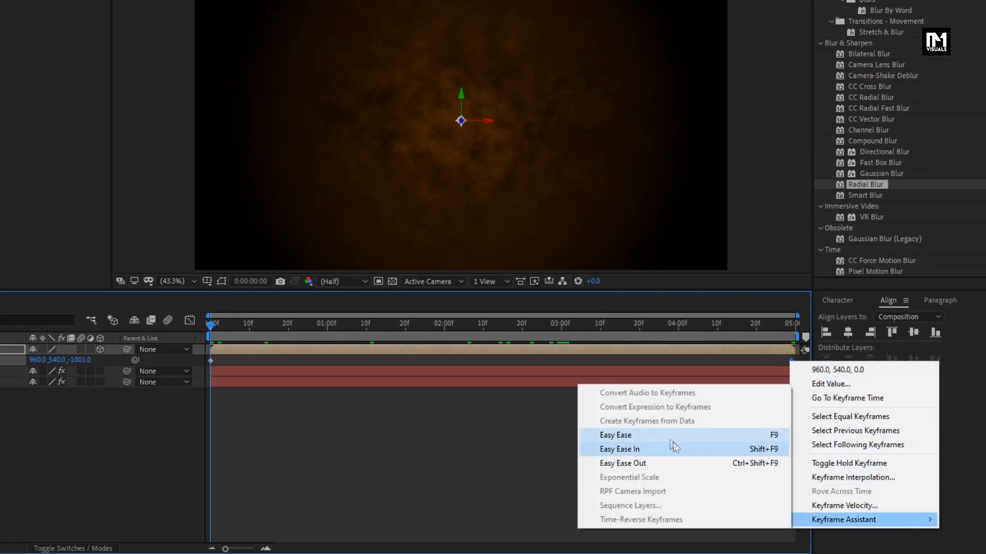
{"action": "left_click", "coordinate": [664, 436]}
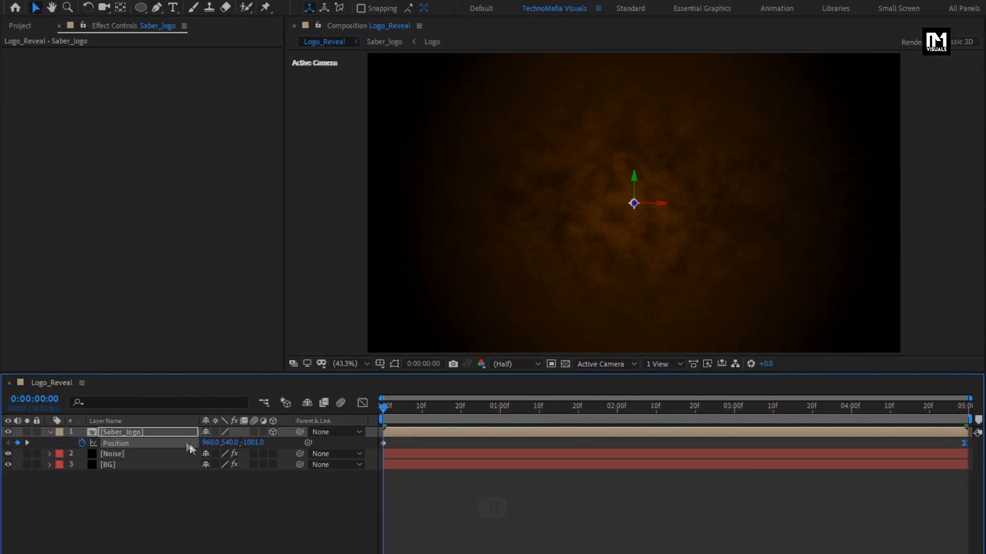
Reveal Saber_logo's rotation properties and add an Orientation keyframe with its existing value at 0:00:03:00
{"action": "left_click", "coordinate": [179, 433]}
{"action": "key", "text": "r"}
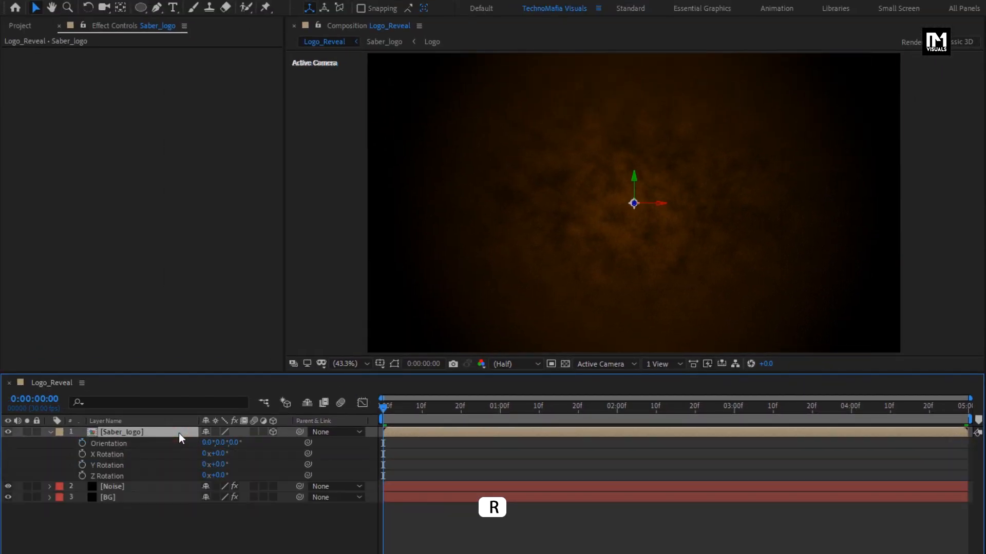
{"action": "left_click_drag", "start_coordinate": [447, 407], "coordinate": [735, 409]}
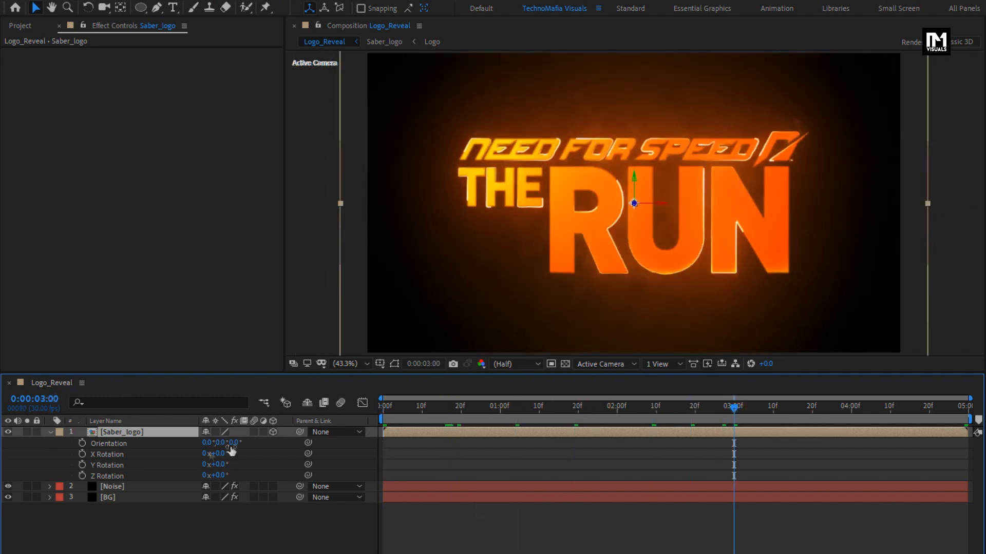
{"action": "left_click", "coordinate": [83, 444]}
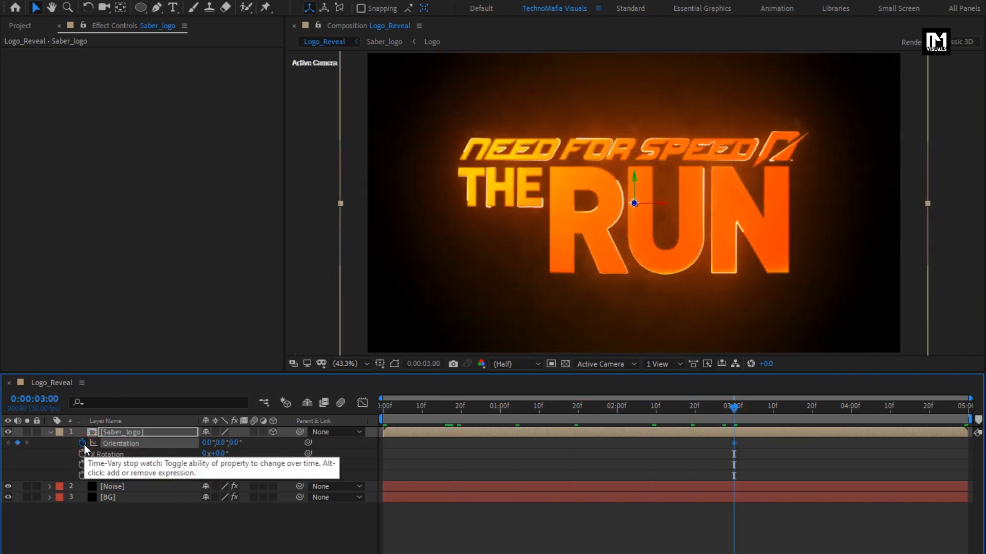
Set Saber_logo's Z orientation to 350° at the first frame and scrub through the resulting rotation
{"action": "left_click", "coordinate": [387, 409]}
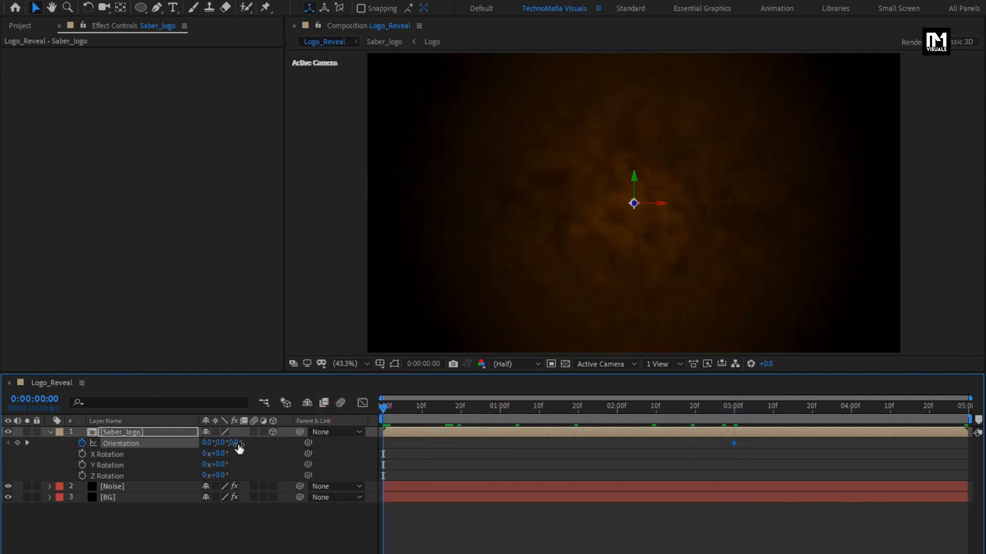
{"action": "type", "text": "350"}
{"action": "key", "text": "Return"}
{"action": "left_click_drag", "start_coordinate": [415, 411], "coordinate": [628, 407]}
Apply Easy Ease to Saber_logo's Orientation keyframe at 0:00:03:00, return to the first frame and collapse the layer's properties
{"action": "right_click", "coordinate": [735, 445]}
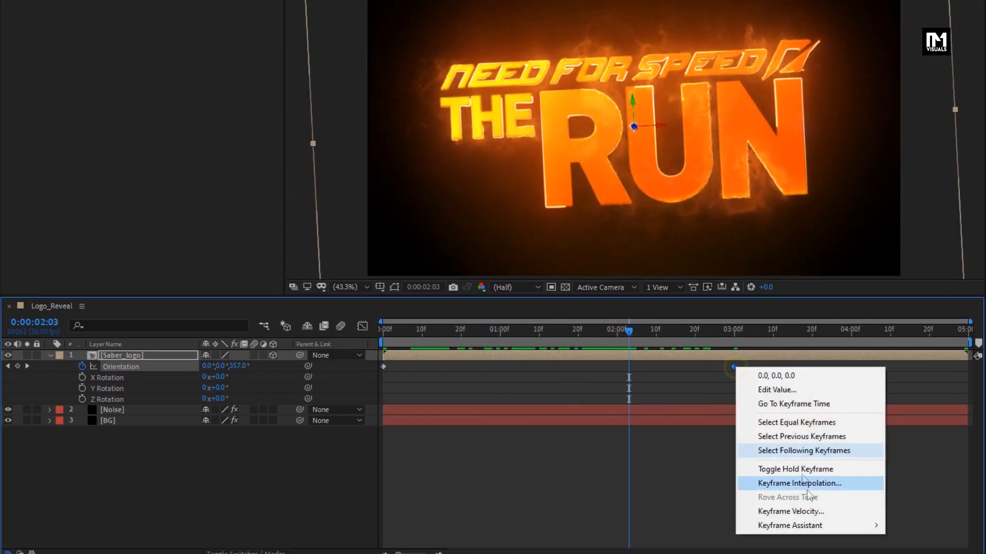
{"action": "mouse_move", "coordinate": [817, 553]}
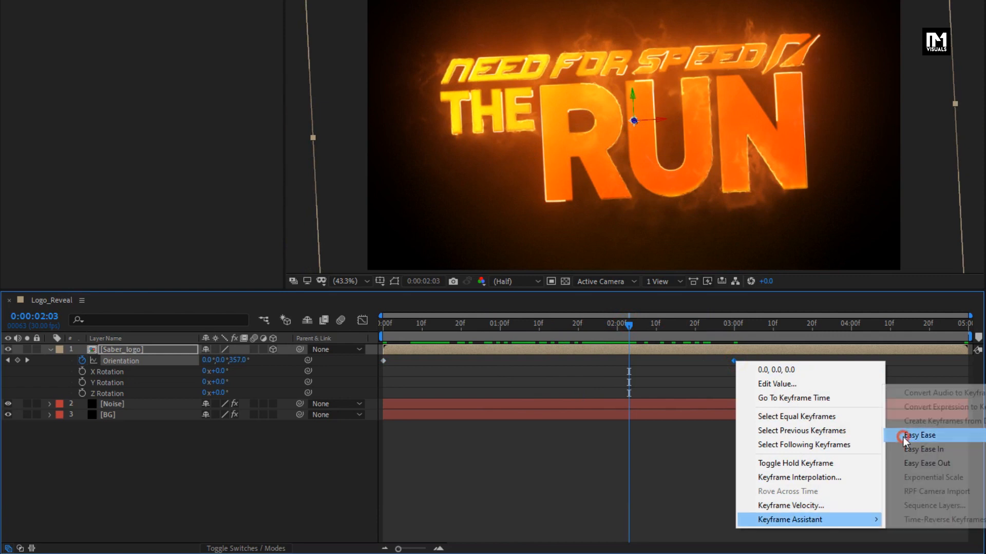
{"action": "left_click", "coordinate": [905, 441]}
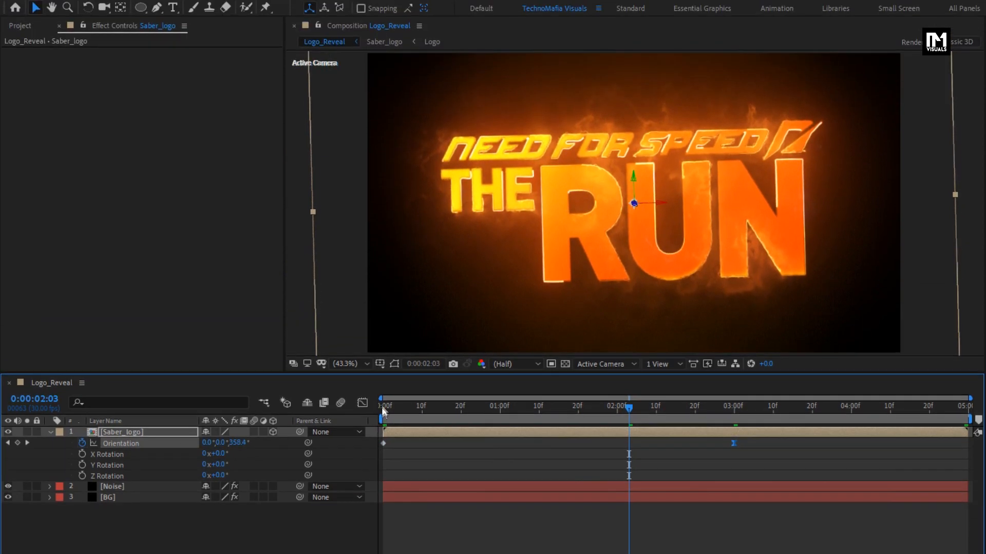
{"action": "left_click", "coordinate": [382, 326]}
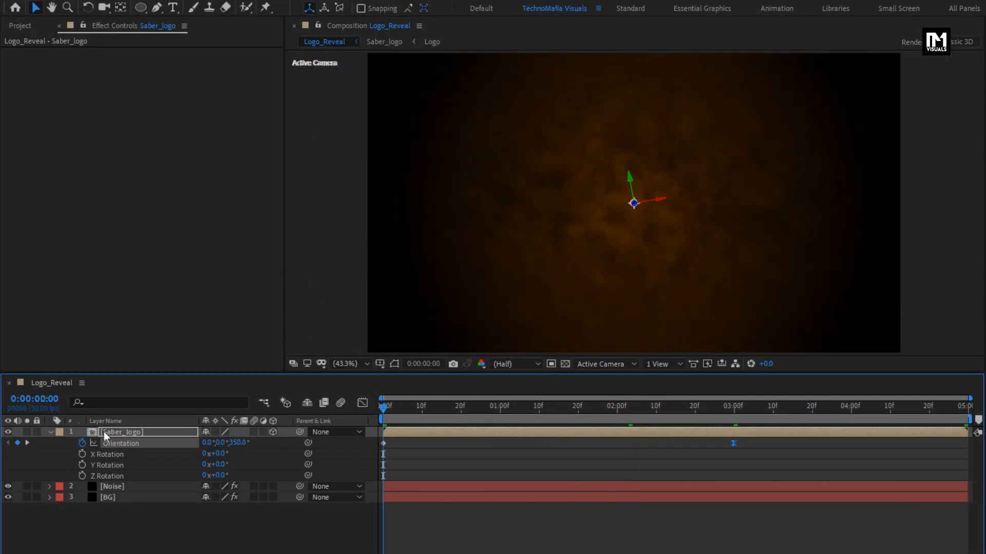
{"action": "left_click", "coordinate": [49, 433]}
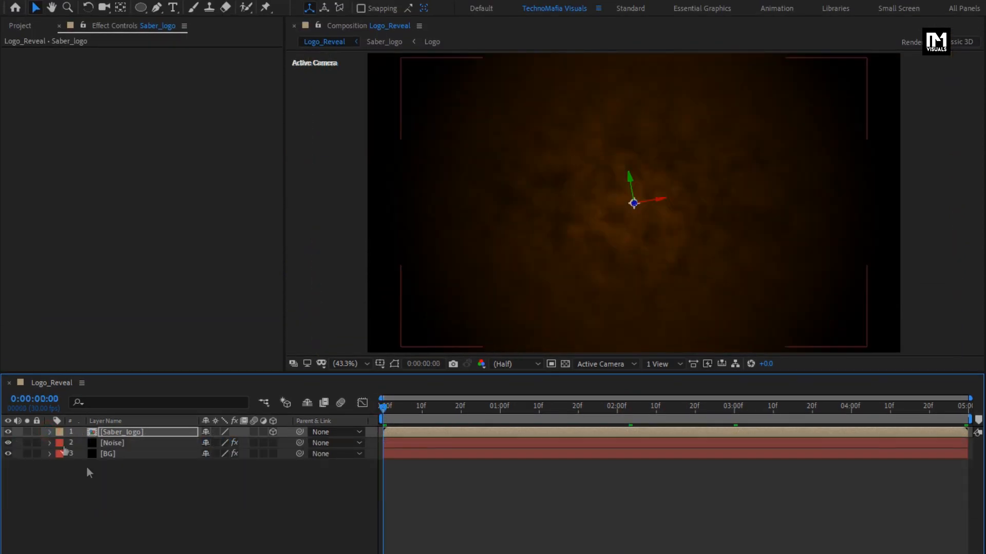
Create a new black 1920 × 1080 px solid layer named Frame above the other layers
{"action": "left_click", "coordinate": [137, 508]}
{"action": "right_click", "coordinate": [137, 507]}
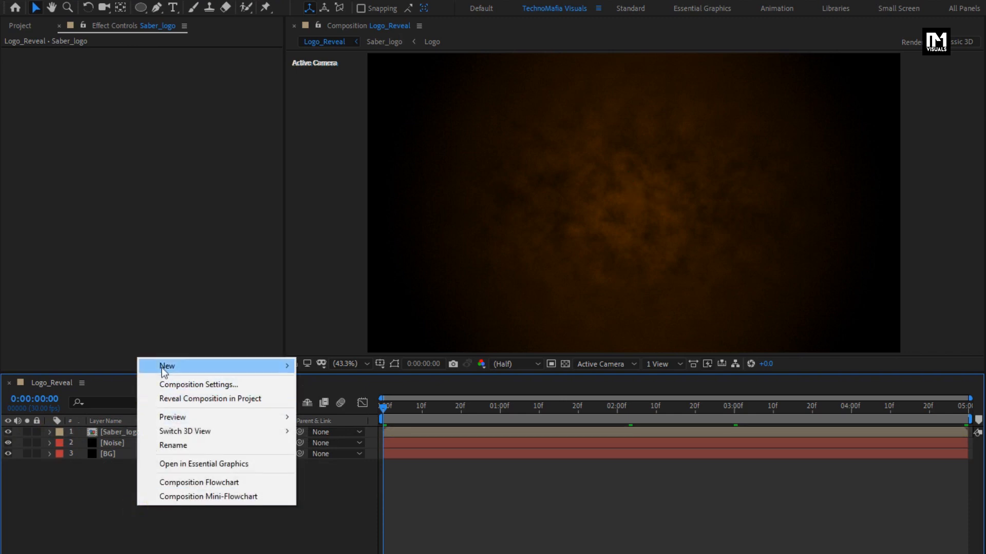
{"action": "mouse_move", "coordinate": [170, 366]}
{"action": "left_click", "coordinate": [332, 400]}
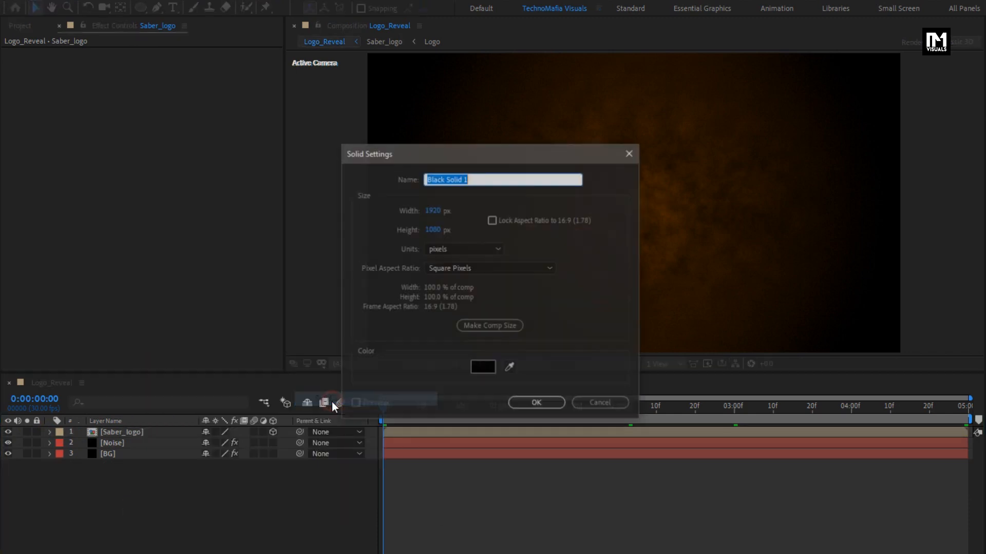
{"action": "type", "text": "Frame"}
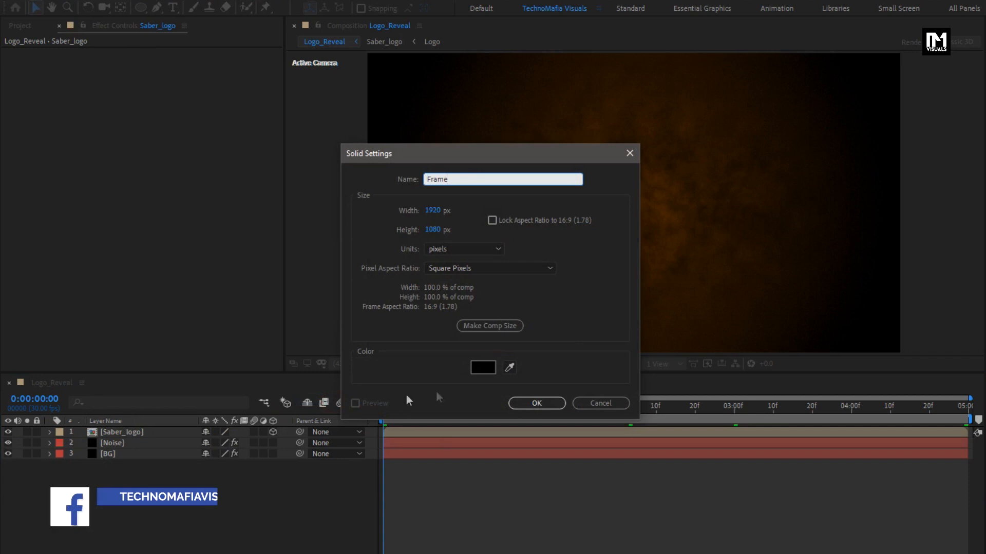
{"action": "left_click", "coordinate": [529, 402]}
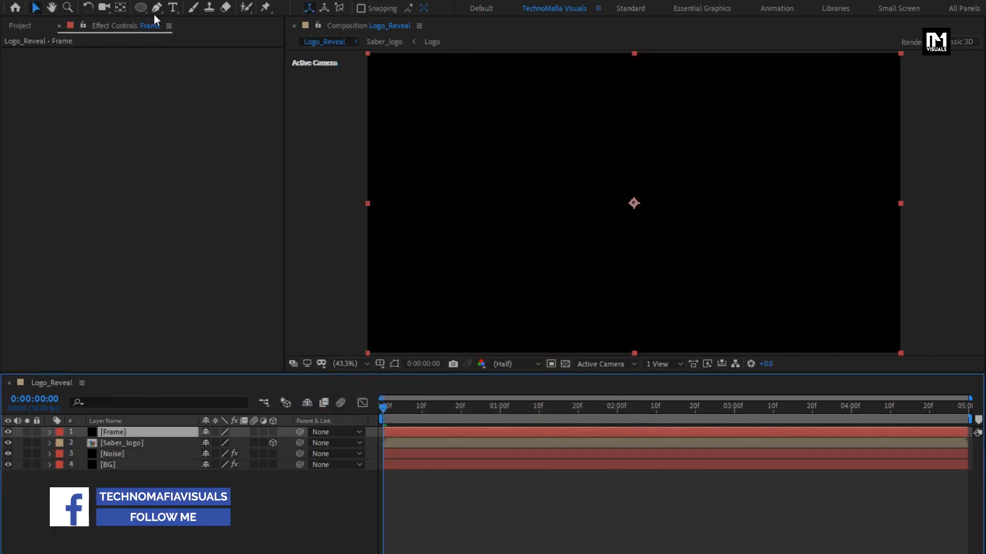
Add a full-size rectangular mask to the Frame layer, make mask outlines visible and expand the mask's properties
{"action": "left_click", "coordinate": [140, 10]}
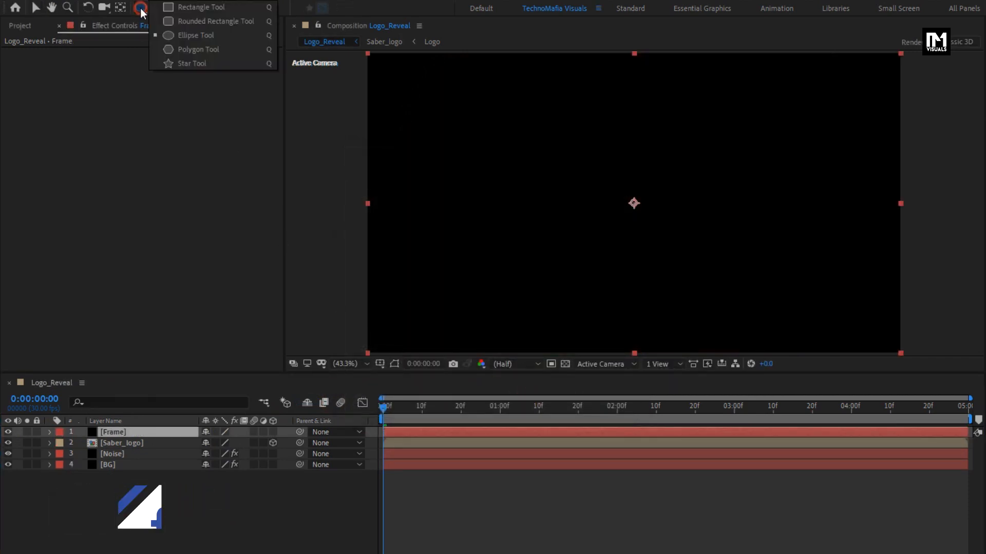
{"action": "left_click", "coordinate": [196, 8]}
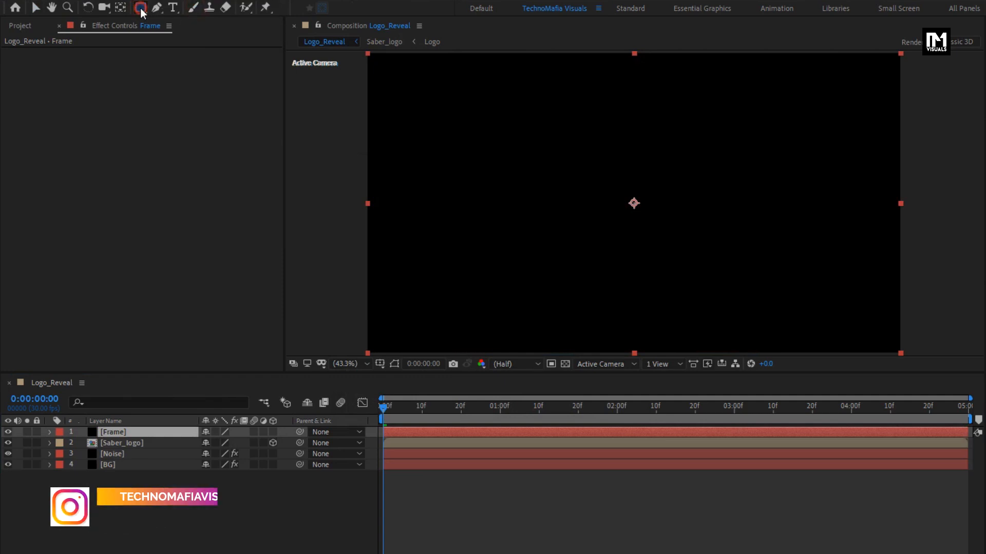
{"action": "double_click", "coordinate": [141, 8]}
{"action": "left_click", "coordinate": [394, 364]}
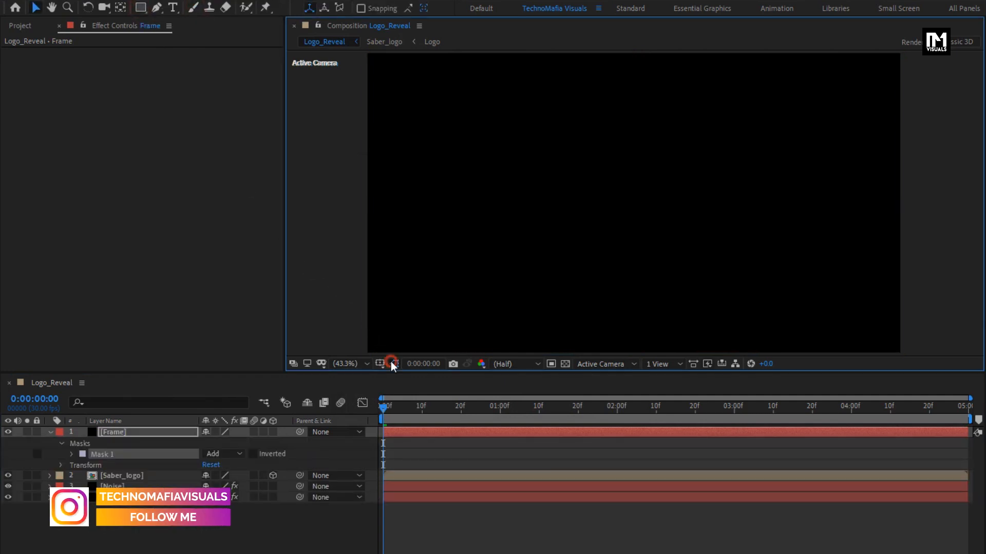
{"action": "left_click", "coordinate": [71, 454]}
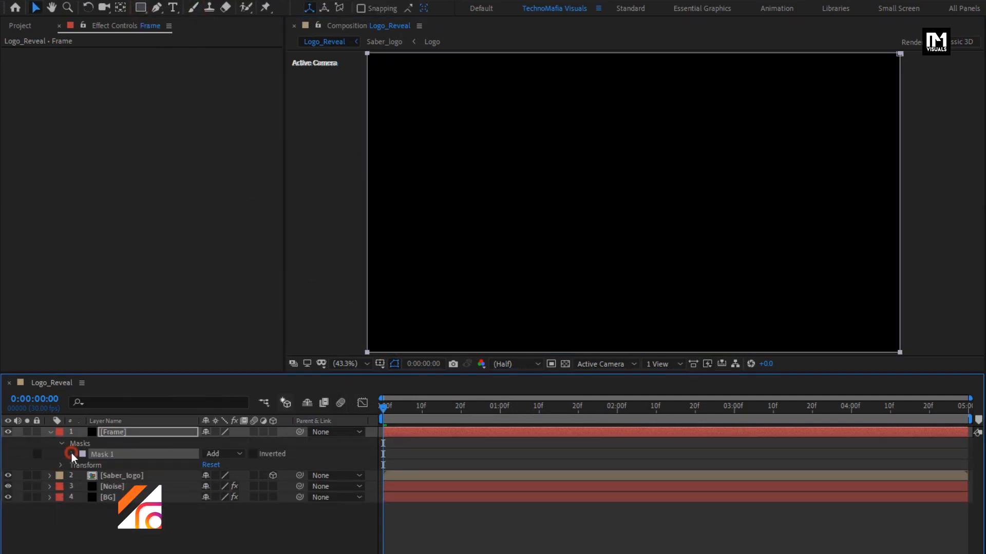
Set the Frame mask's shape units to % of source, with Top at 10% and Bottom at 90%
{"action": "left_click", "coordinate": [211, 466]}
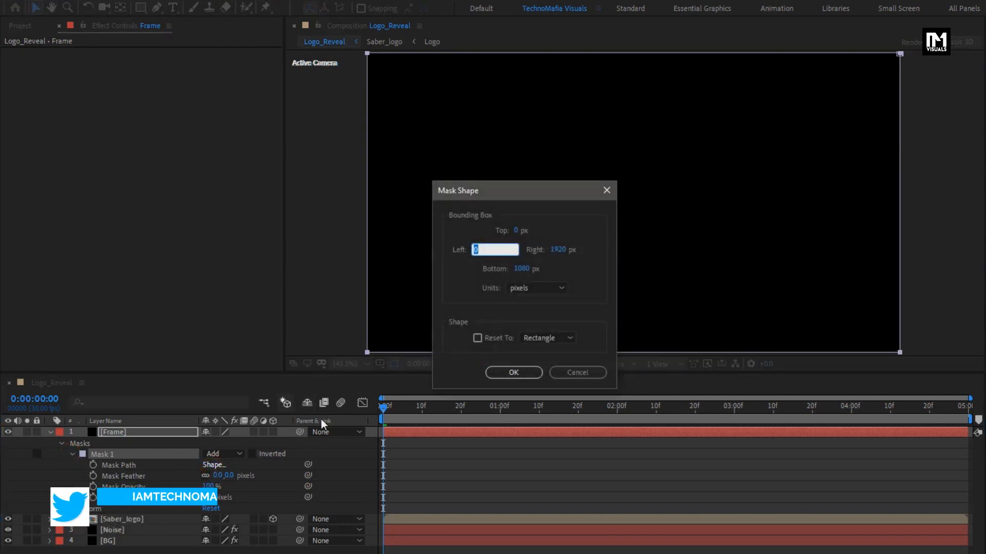
{"action": "left_click", "coordinate": [536, 289]}
{"action": "left_click", "coordinate": [535, 343]}
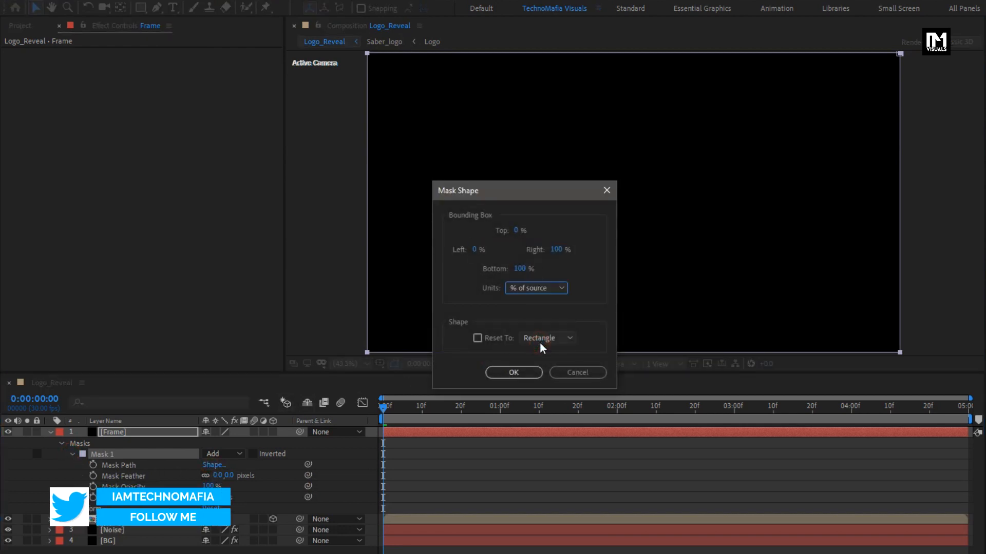
{"action": "left_click", "coordinate": [517, 230]}
{"action": "type", "text": "10"}
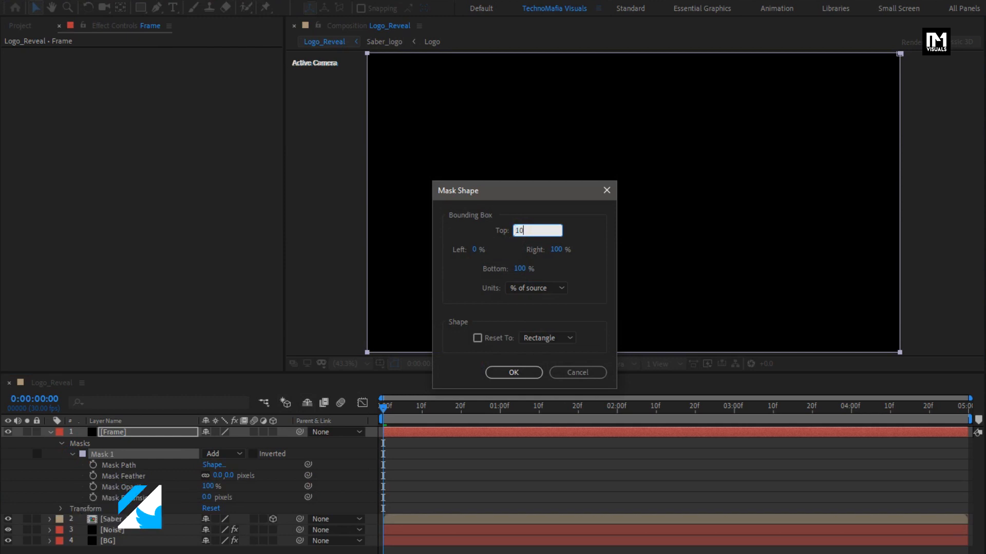
{"action": "left_click", "coordinate": [520, 269]}
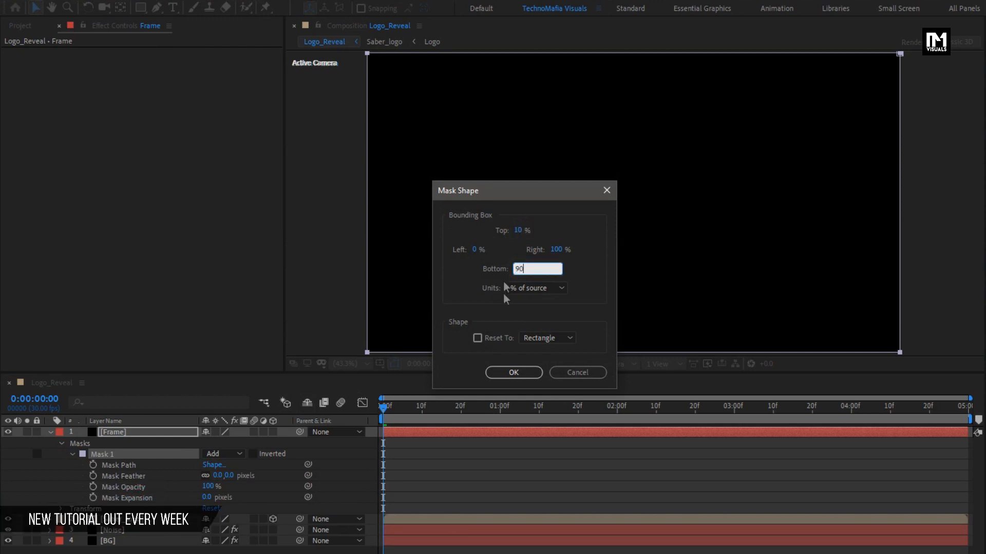
{"action": "left_click", "coordinate": [507, 373]}
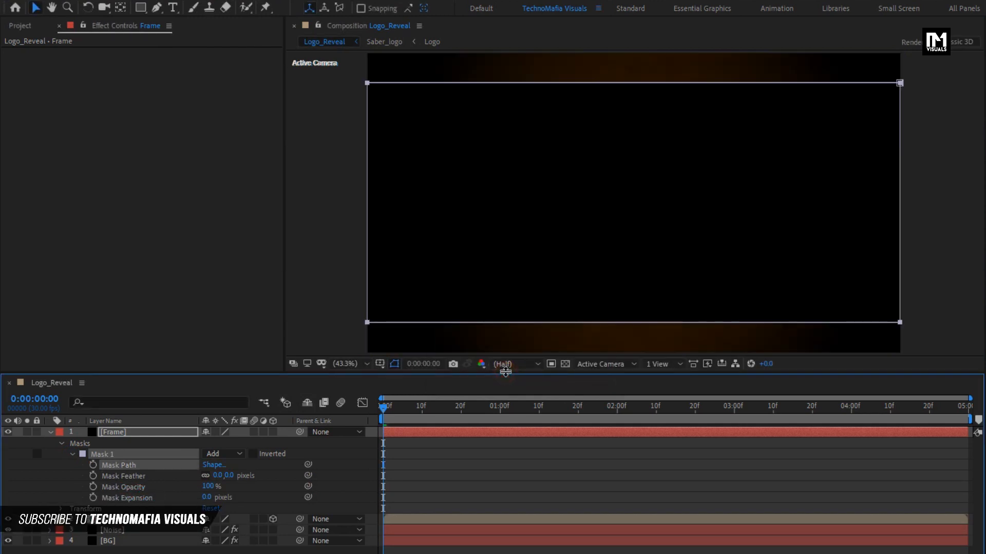
Invert the Frame mask to form cinematic black bars, collapse the layer and preview the composition
{"action": "left_click", "coordinate": [253, 455]}
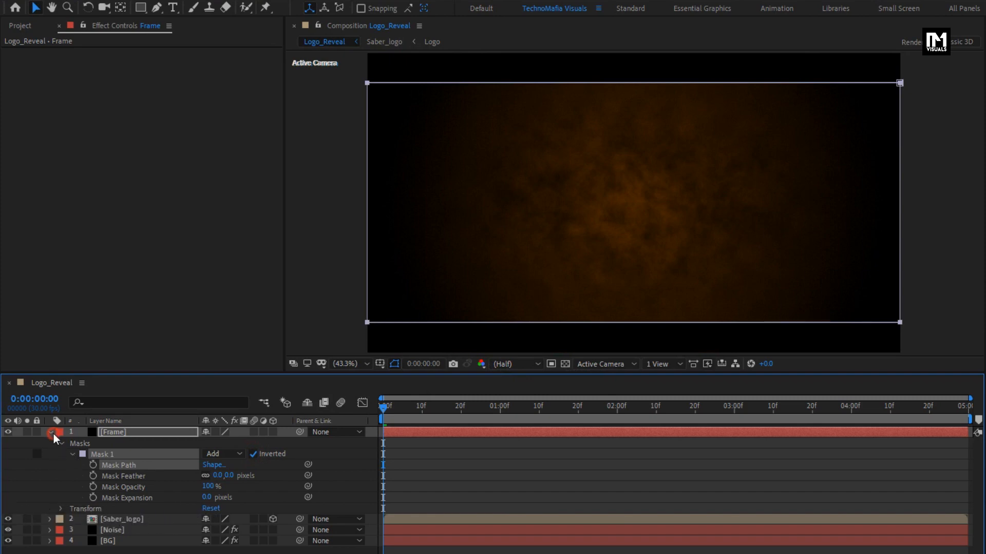
{"action": "left_click", "coordinate": [52, 434]}
{"action": "key", "text": "space"}
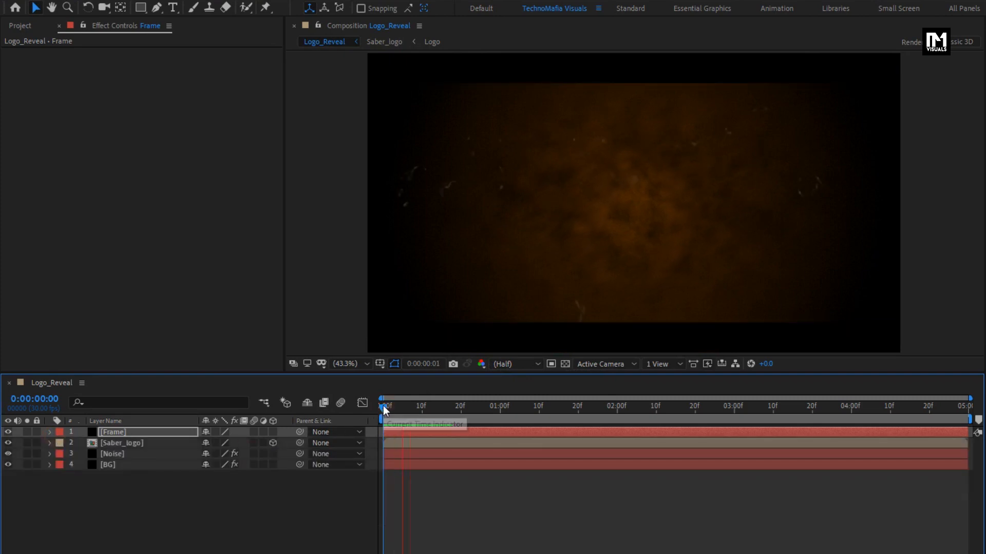